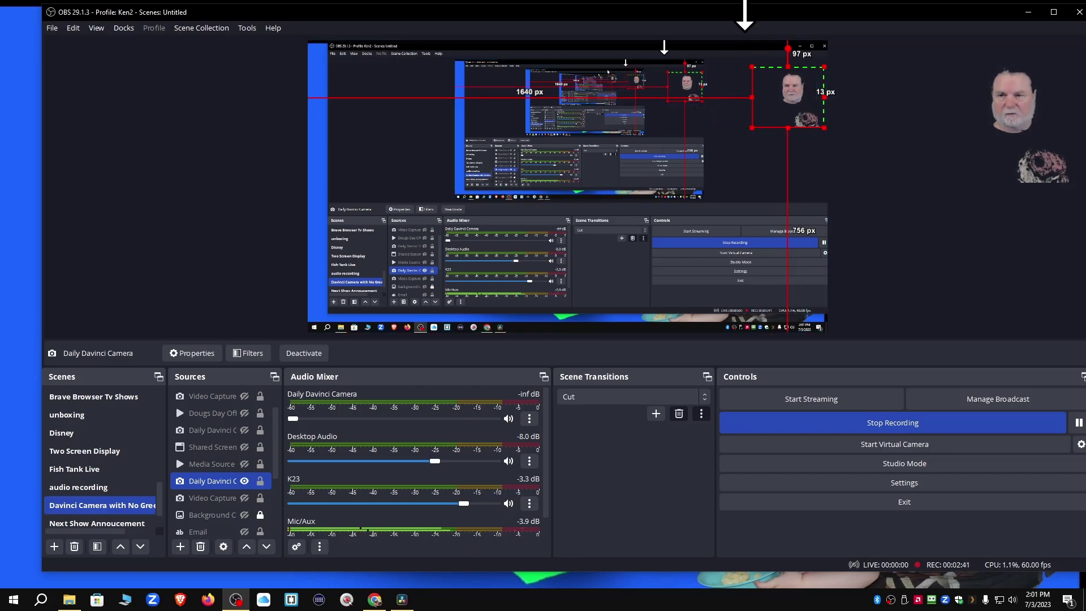
# Step: Switch to DaVinci Resolve and open the Untitled Project in a maximized window on this screen
pyautogui.press('super+Down')
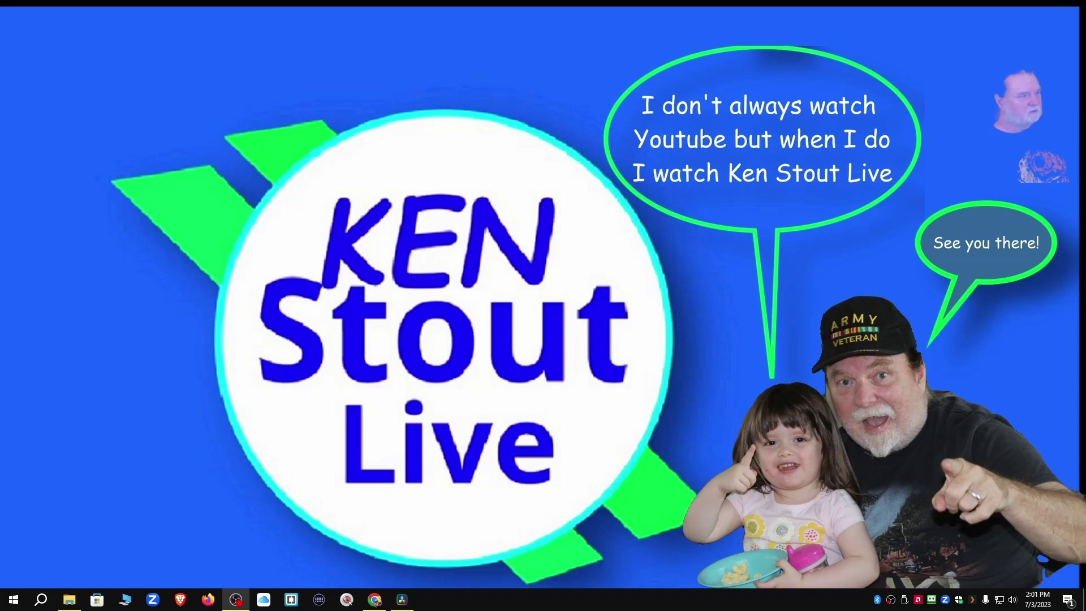
pyautogui.hotkey('alt', 'Tab')
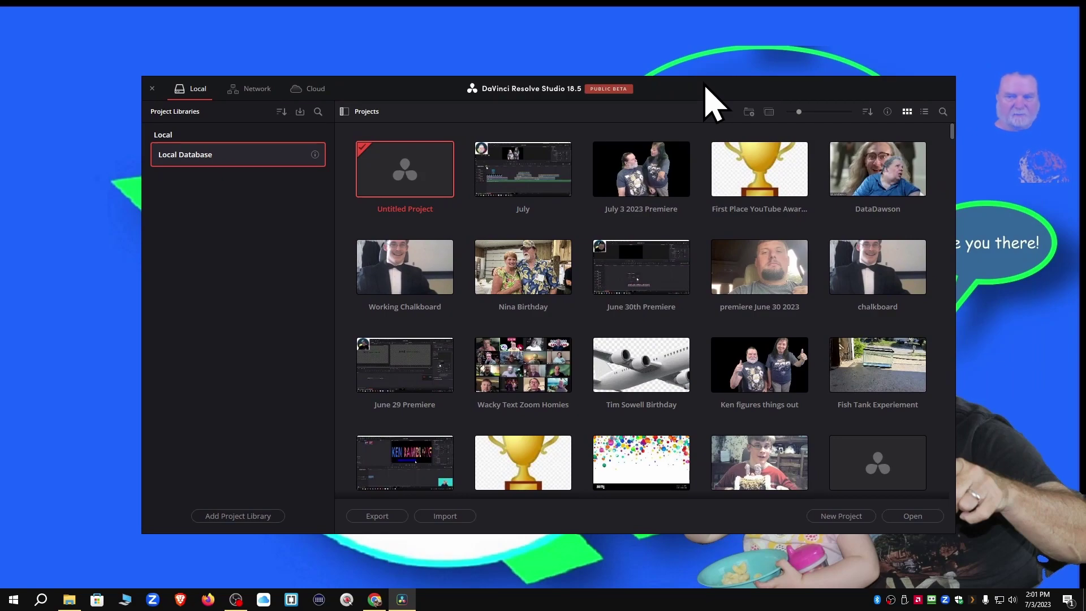
pyautogui.doubleClick(404, 184)
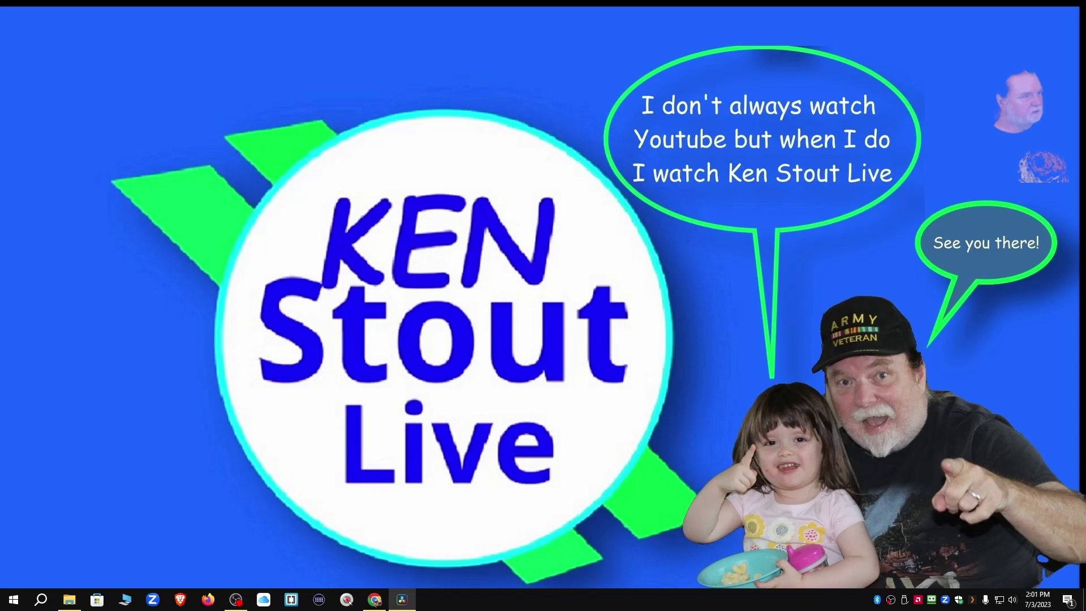
pyautogui.moveTo(5, 13); pyautogui.dragTo(838, 23)
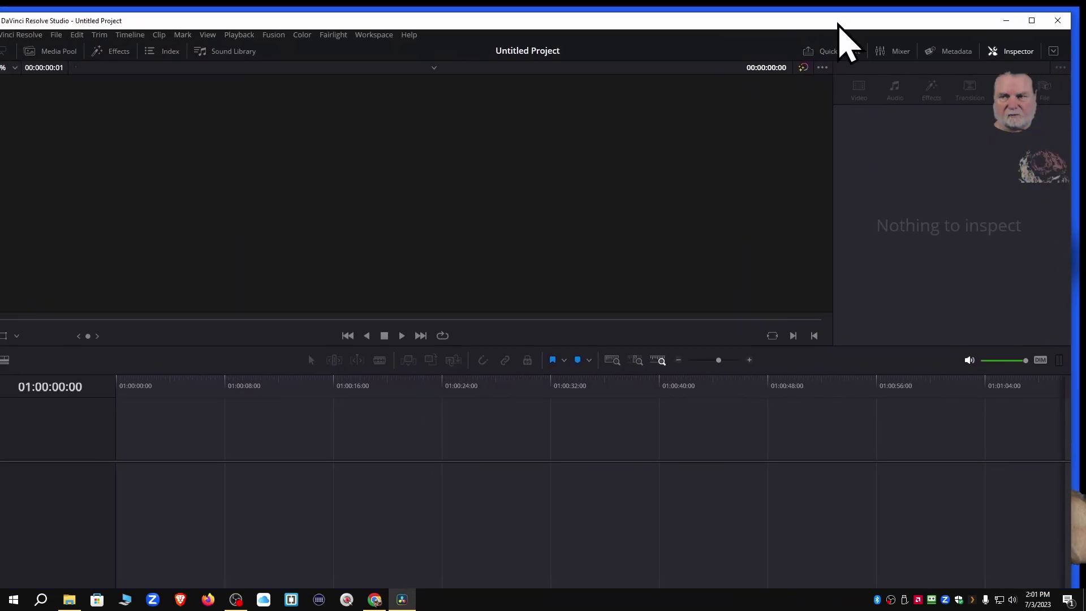
pyautogui.click(1032, 20)
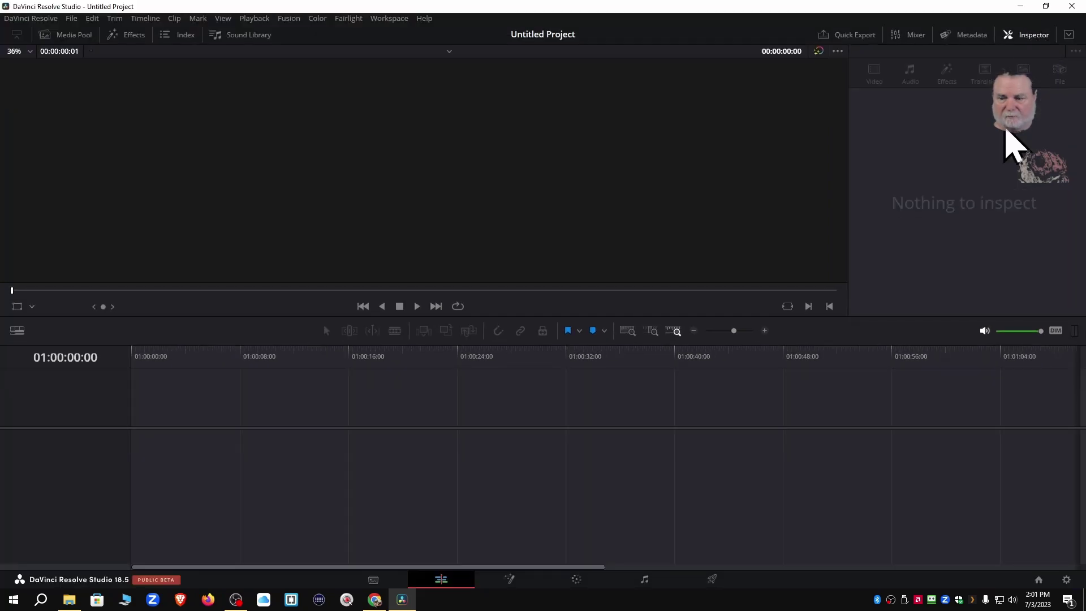
# Step: Set the timeline frame rate to 30 frames per second in the project settings and save them
pyautogui.click(1066, 579)
pyautogui.click(543, 229)
pyautogui.click(523, 318)
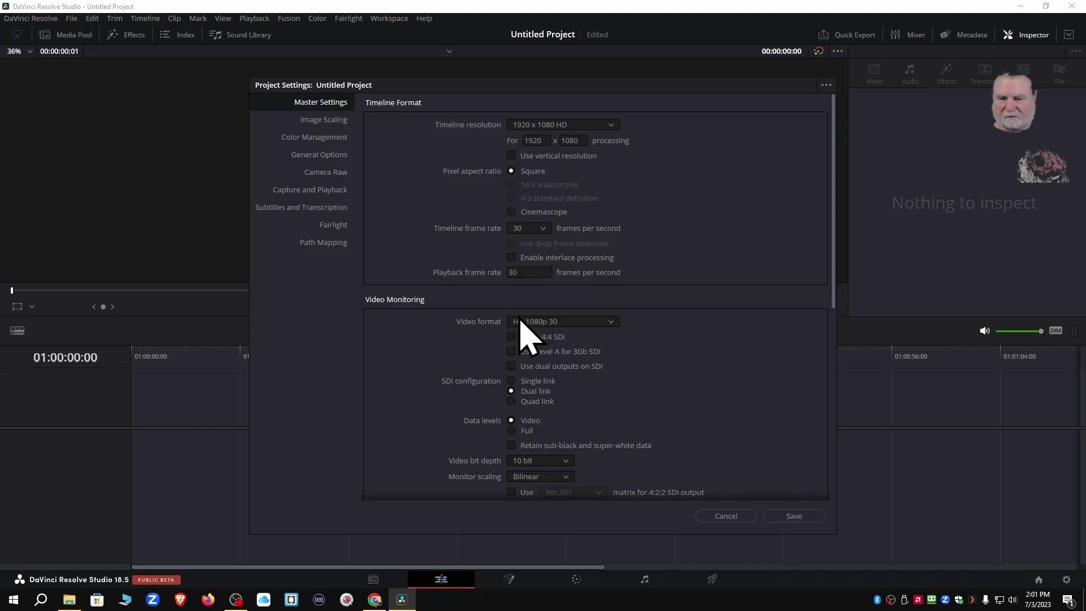
pyautogui.click(793, 516)
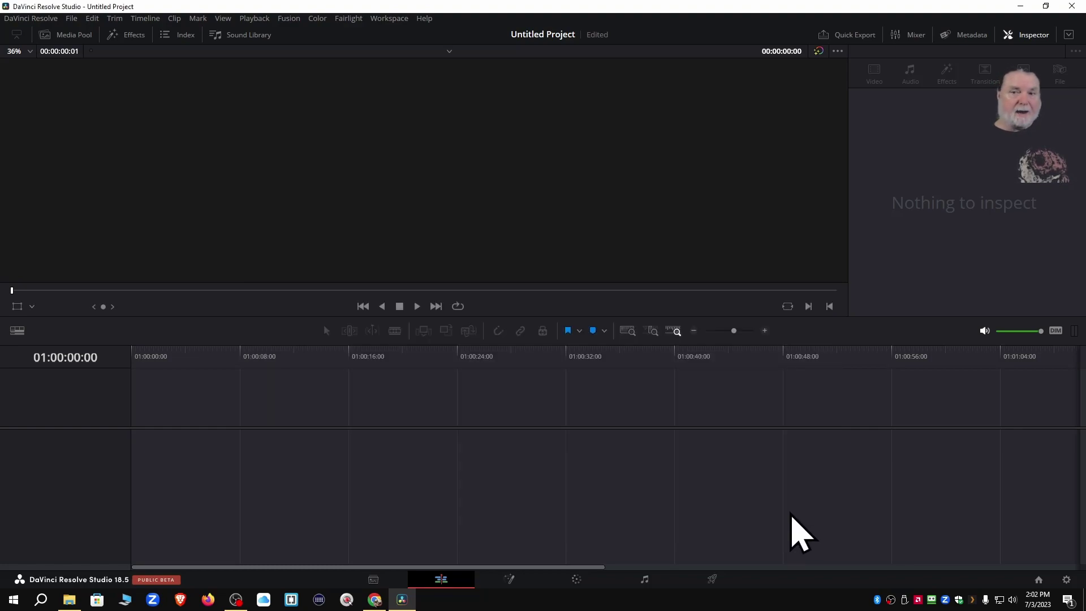
# Step: Add the simpsonswriting composition from the Text power bin to a new timeline on Video 1
pyautogui.click(77, 37)
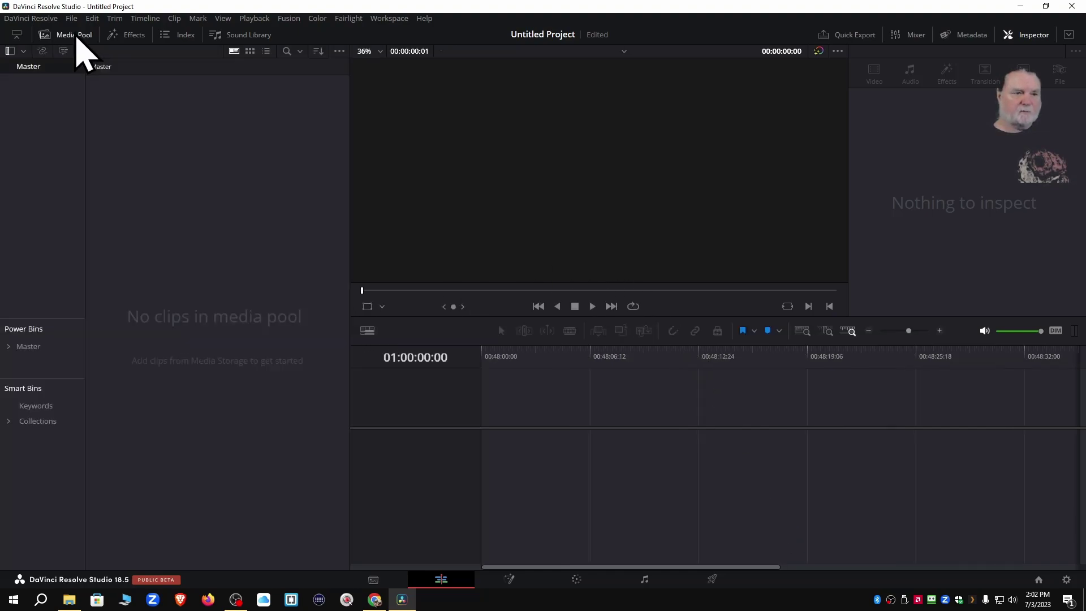
pyautogui.click(9, 347)
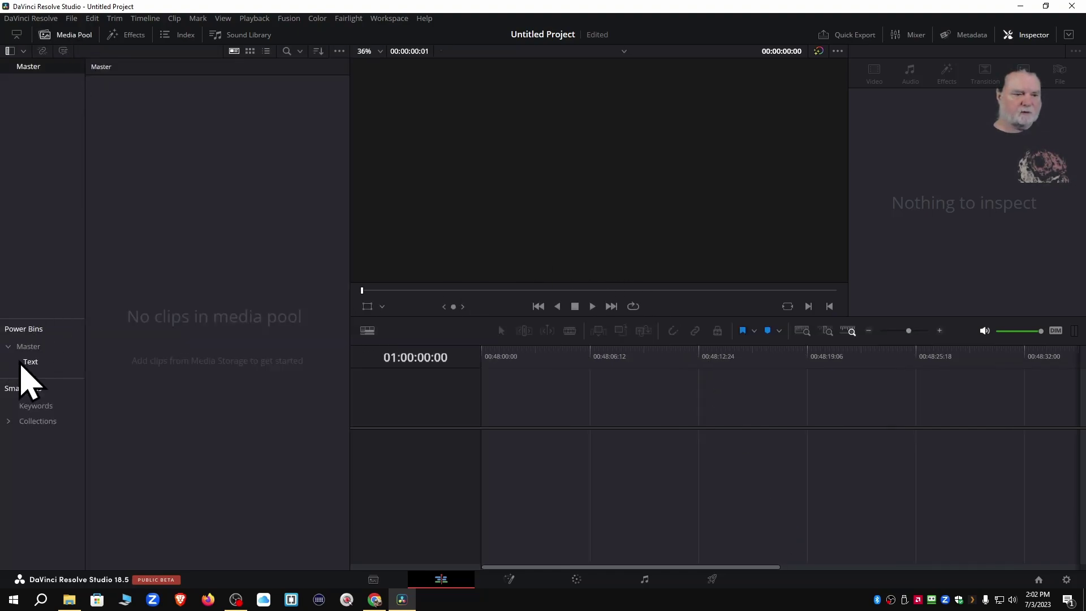
pyautogui.click(22, 362)
pyautogui.moveTo(116, 105); pyautogui.dragTo(530, 453)
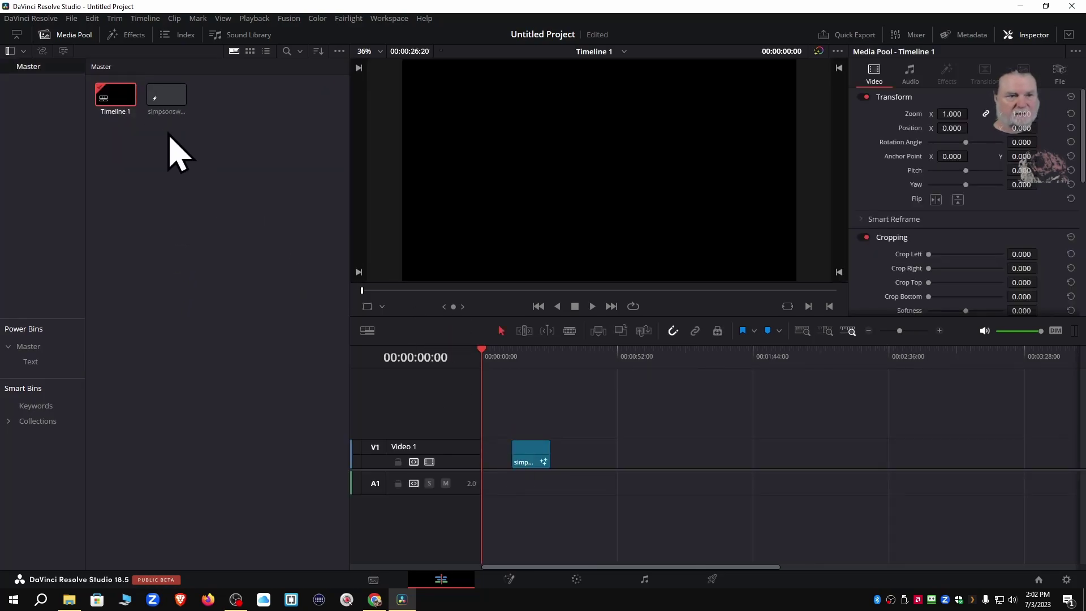
# Step: Add the Goofy Text on Chalkboard composition from the Text power bin to a new Video 2 track and preview it
pyautogui.click(28, 361)
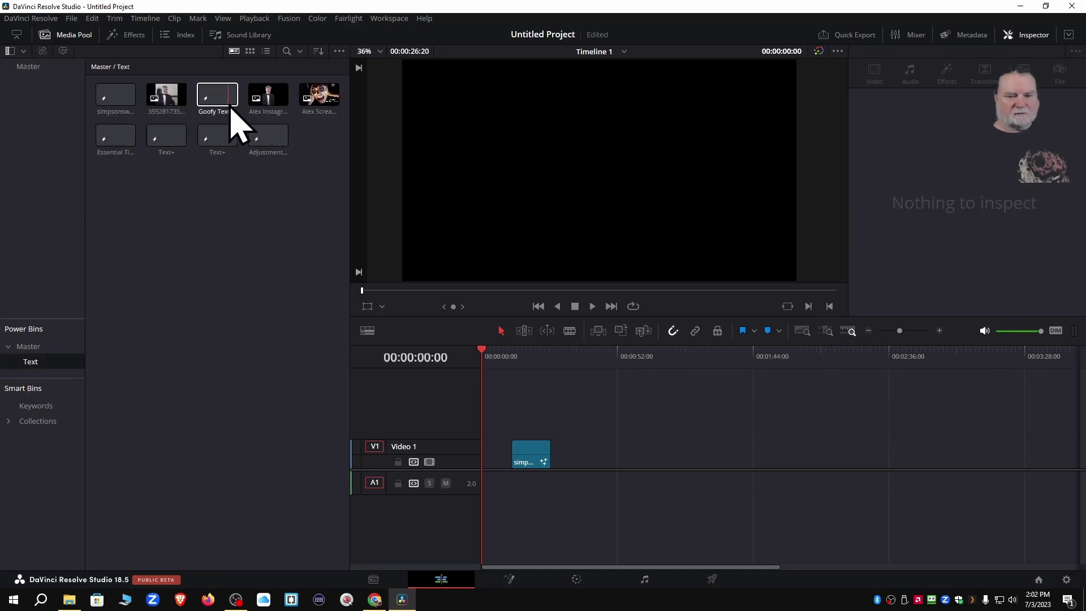
pyautogui.moveTo(481, 343); pyautogui.dragTo(526, 380)
pyautogui.moveTo(216, 105); pyautogui.dragTo(597, 425)
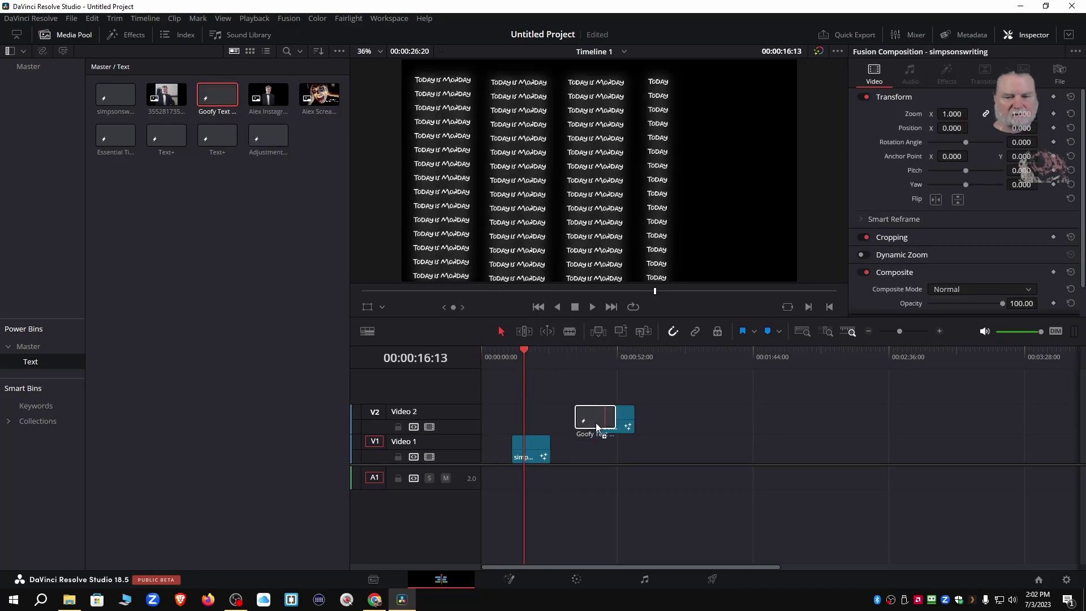
pyautogui.click(605, 358)
pyautogui.moveTo(607, 359); pyautogui.dragTo(619, 361)
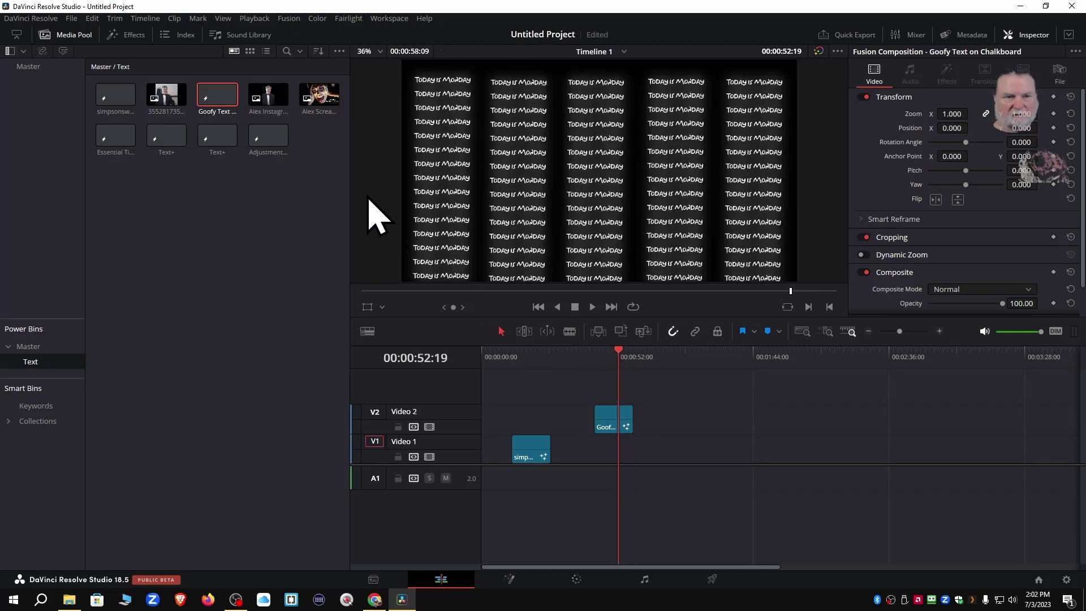
# Step: Place the Essential Title 3D and the first Text+ title after the Goofy Text clip on Video 2, previewing each
pyautogui.moveTo(116, 138); pyautogui.dragTo(691, 425)
pyautogui.click(688, 356)
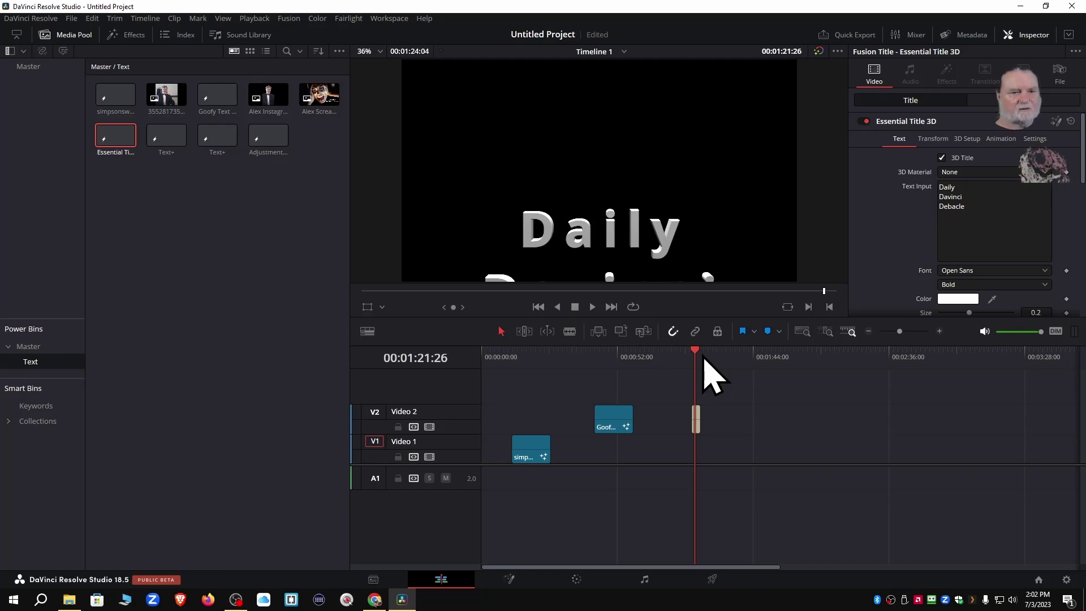
pyautogui.moveTo(170, 141); pyautogui.dragTo(721, 391)
pyautogui.click(715, 353)
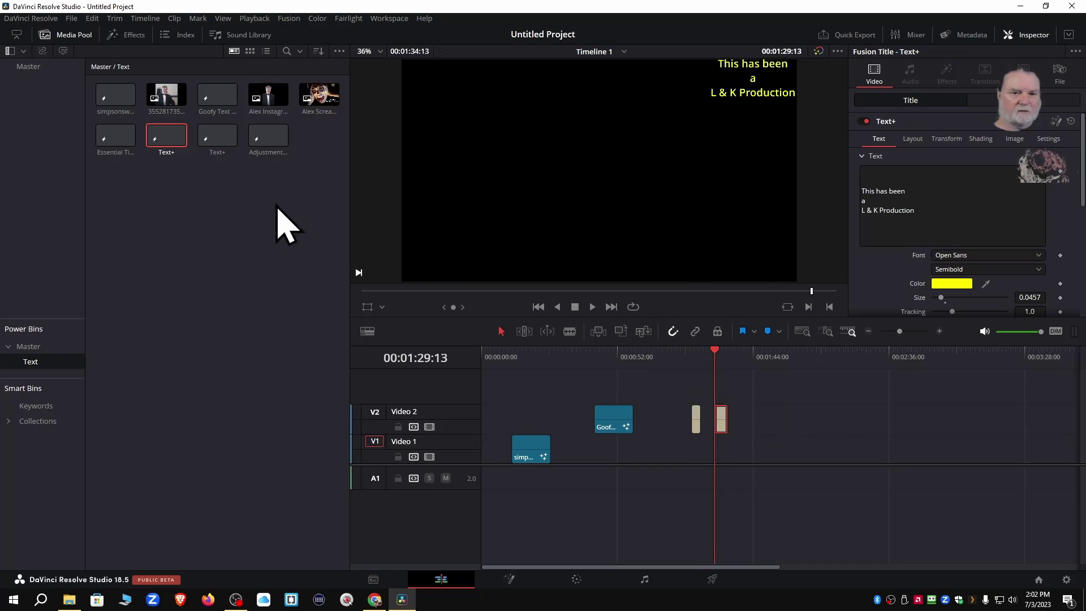
# Step: Lay the adjustment clip over the simpsonswriting clip on Video 2, hide the media pool and preview the effect
pyautogui.moveTo(267, 142); pyautogui.dragTo(527, 429)
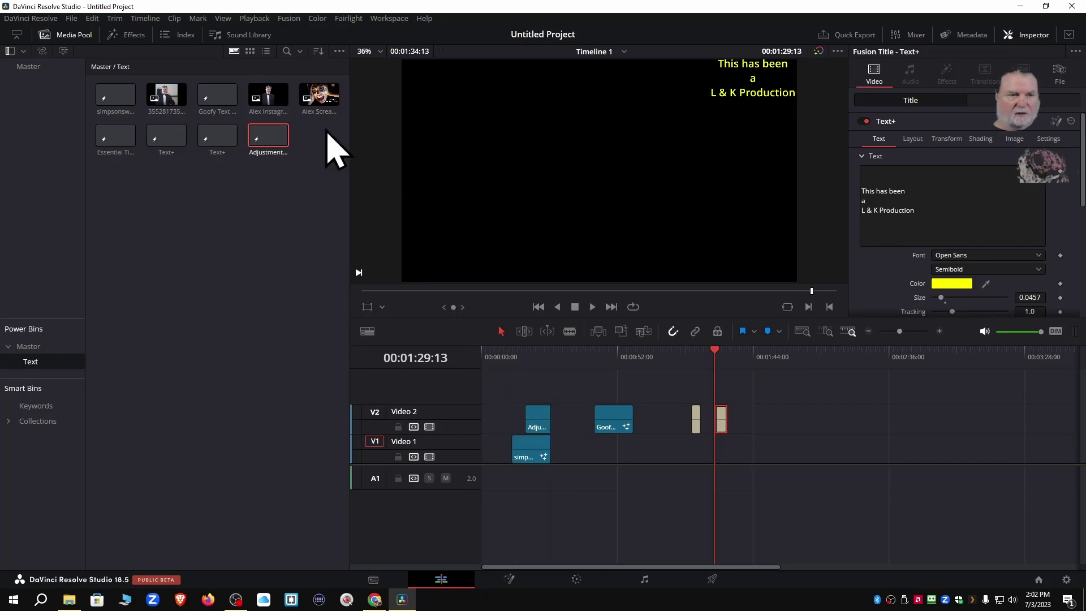
pyautogui.click(85, 36)
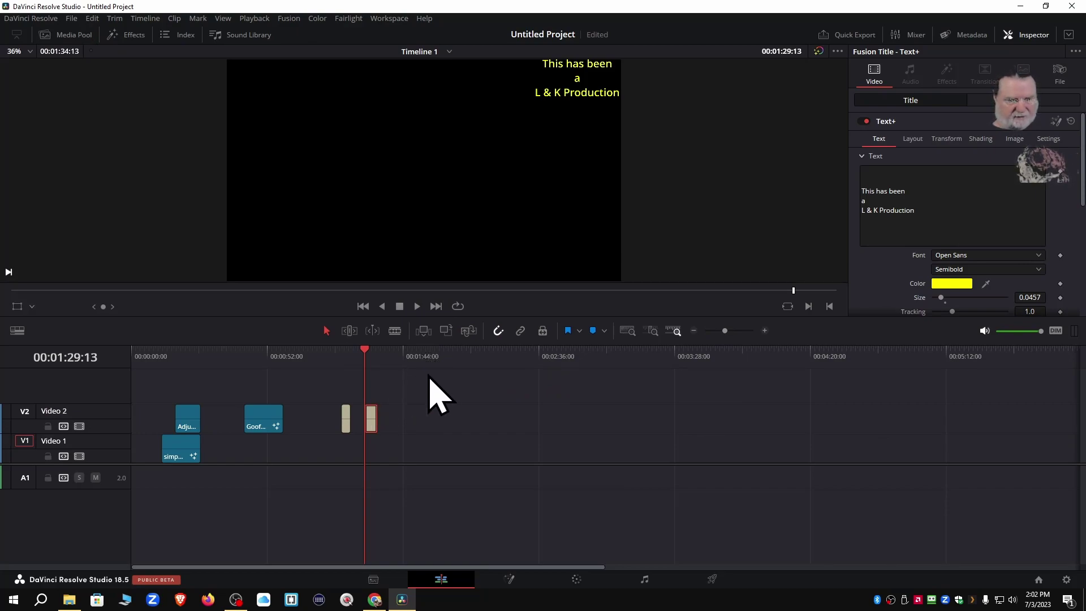
pyautogui.moveTo(115, 463); pyautogui.dragTo(115, 514)
pyautogui.click(175, 362)
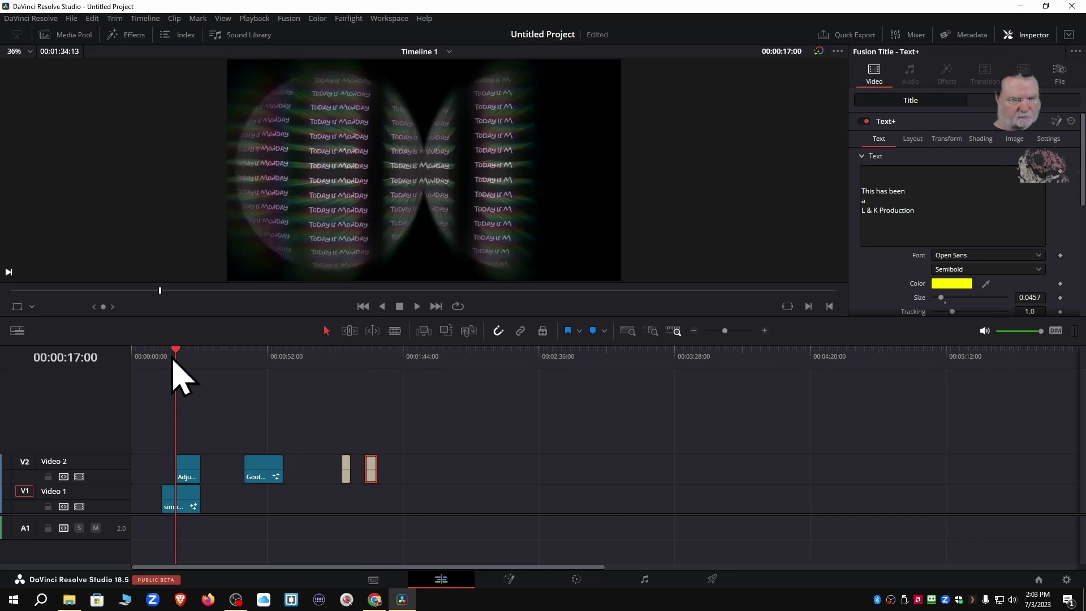
# Step: Delete the adjustment clip and move the Goofy Text clip down to Video 1, directly after simpsonswriting
pyautogui.moveTo(189, 480); pyautogui.dragTo(170, 461)
pyautogui.click(174, 480)
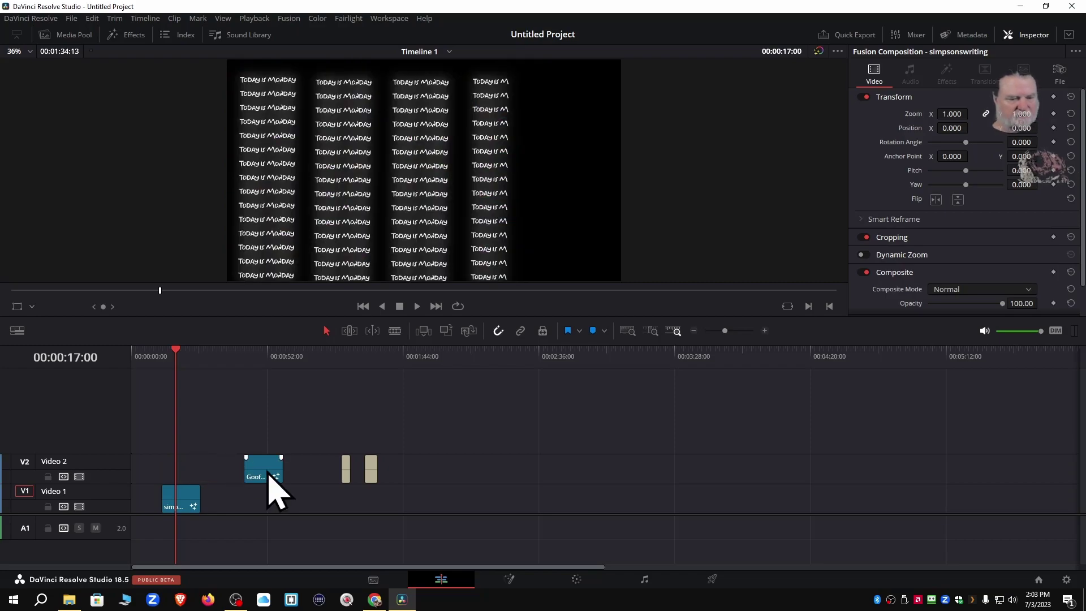
pyautogui.click(256, 354)
pyautogui.moveTo(271, 480); pyautogui.dragTo(230, 502)
pyautogui.click(174, 364)
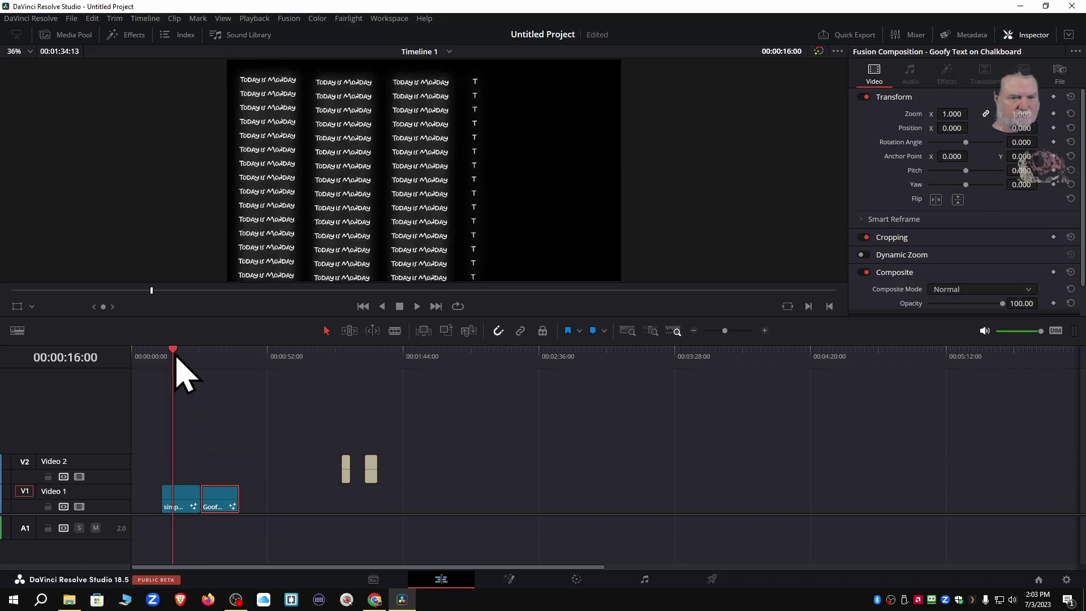
pyautogui.moveTo(176, 356)
pyautogui.mouseDown()
pyautogui.moveTo(217, 363)
pyautogui.moveTo(183, 363)
pyautogui.mouseUp()
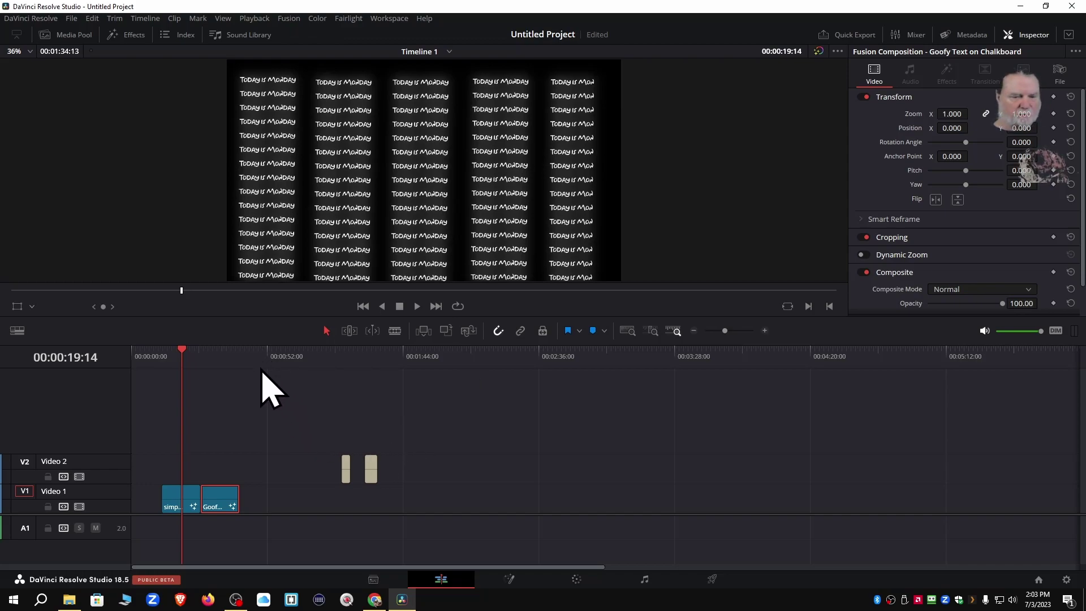
# Step: Move the simpsonswriting and Goofy Text clips together to the very start of the timeline on Video 1
pyautogui.moveTo(308, 357)
pyautogui.mouseDown()
pyautogui.moveTo(373, 359)
pyautogui.moveTo(310, 359)
pyautogui.mouseUp()
pyautogui.moveTo(345, 435); pyautogui.dragTo(418, 487)
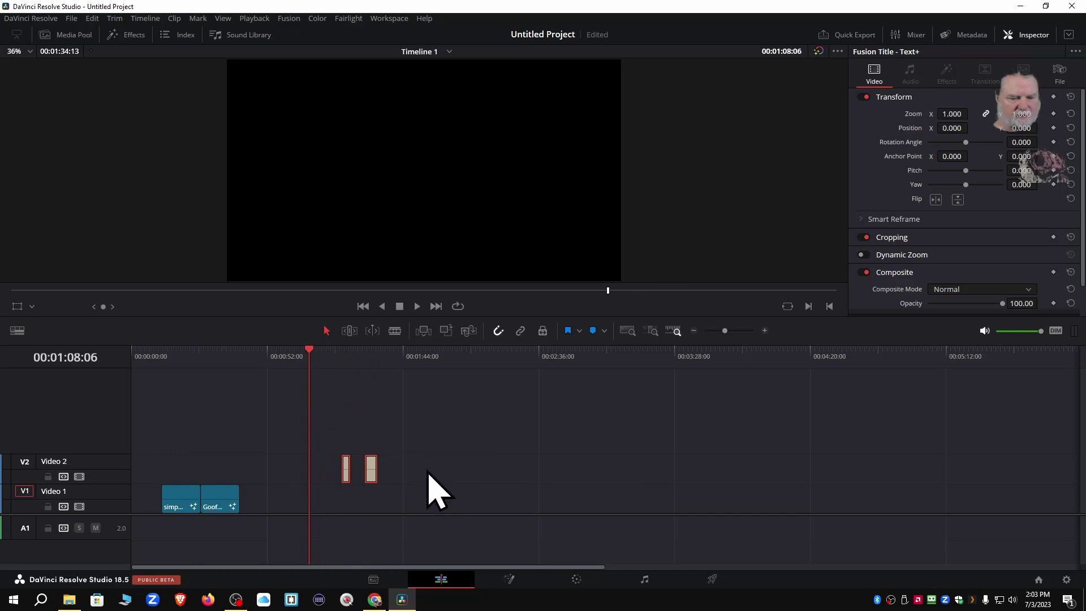
pyautogui.click(449, 451)
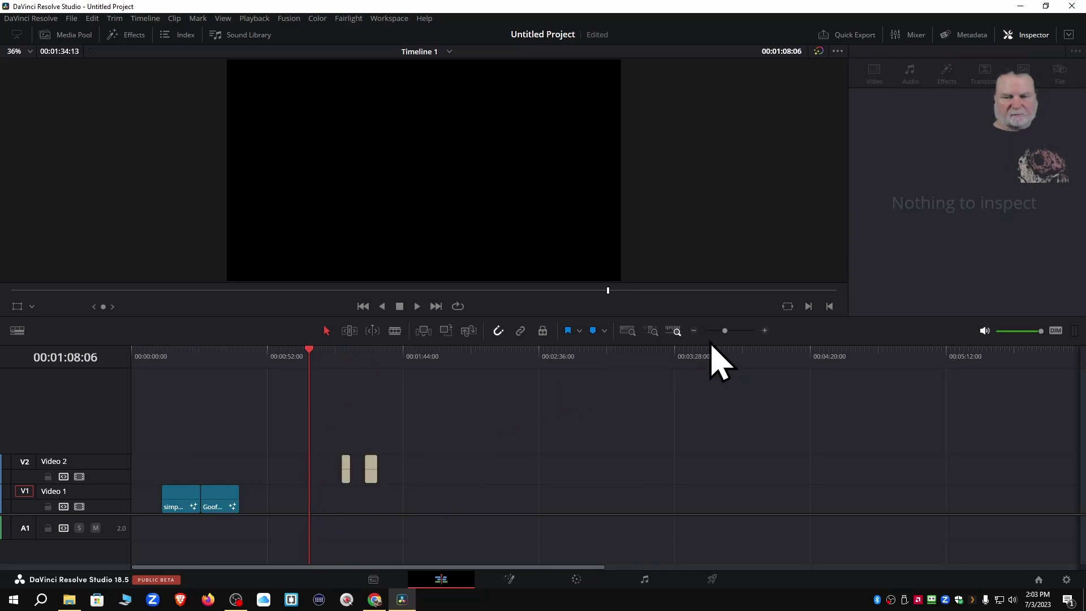
pyautogui.moveTo(725, 331); pyautogui.dragTo(726, 335)
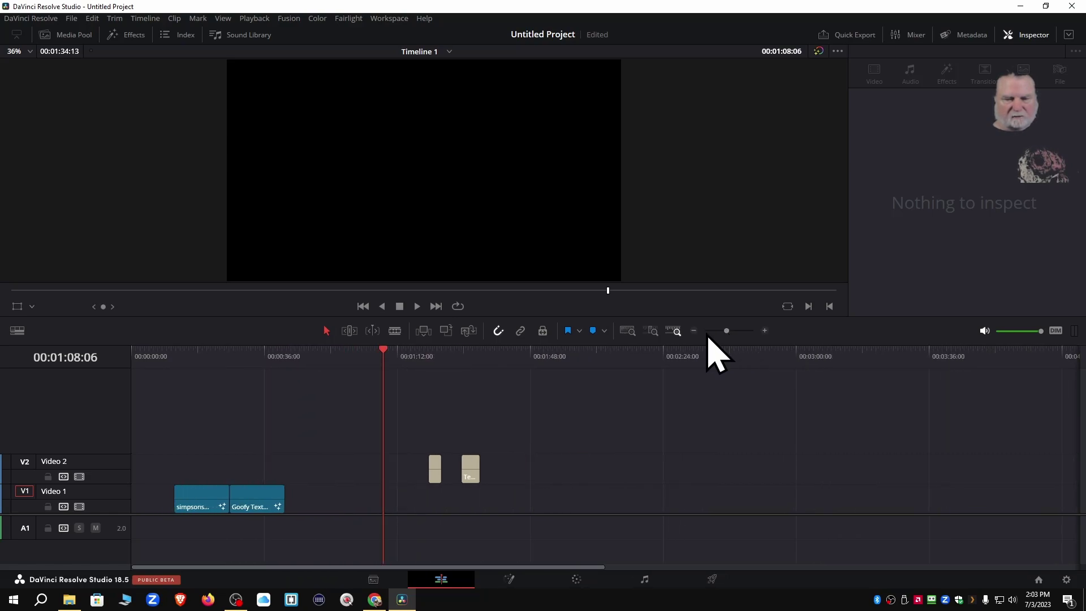
pyautogui.click(628, 332)
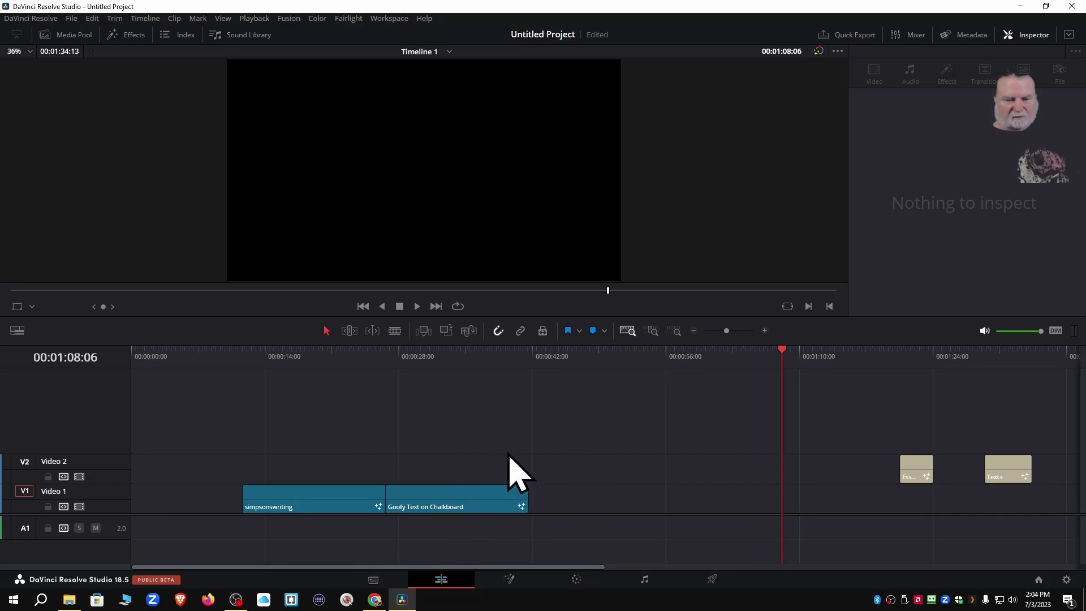
pyautogui.moveTo(485, 442); pyautogui.dragTo(334, 510)
pyautogui.moveTo(428, 505); pyautogui.dragTo(318, 505)
pyautogui.click(571, 422)
# Step: Move both title clips earlier onto a new Video 3 track, with Essential Title 3D overlapping the end of the Goofy Text clip
pyautogui.moveTo(948, 425); pyautogui.dragTo(512, 447)
pyautogui.hotkey('shift', 'z')
pyautogui.click(670, 417)
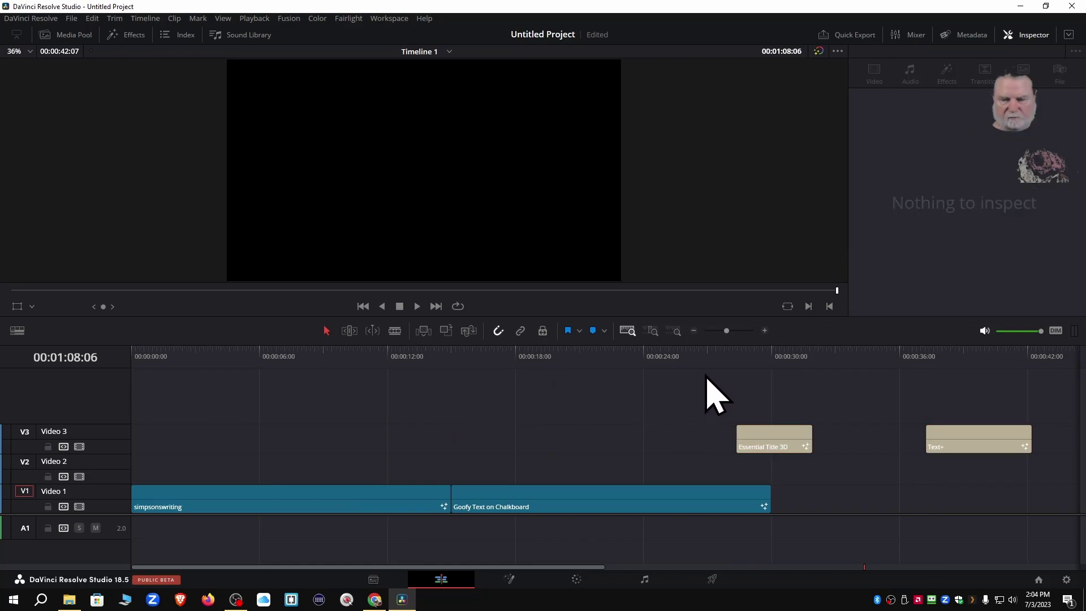
# Step: Examine the clip edges in detail zoom by jumping back and forth between the edit points up to the timeline's end
pyautogui.click(653, 331)
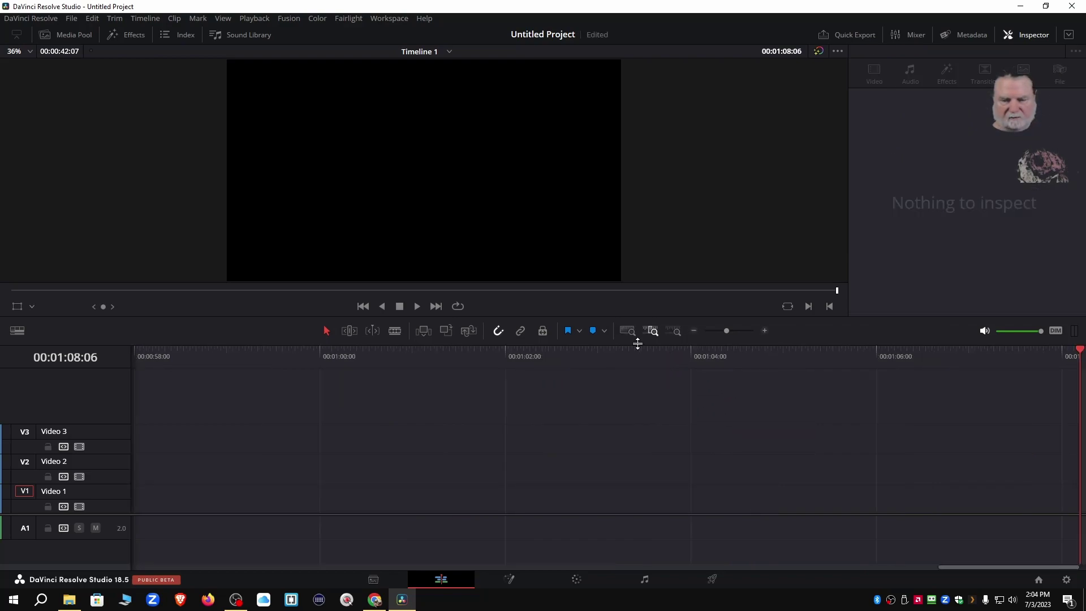
pyautogui.click(362, 306)
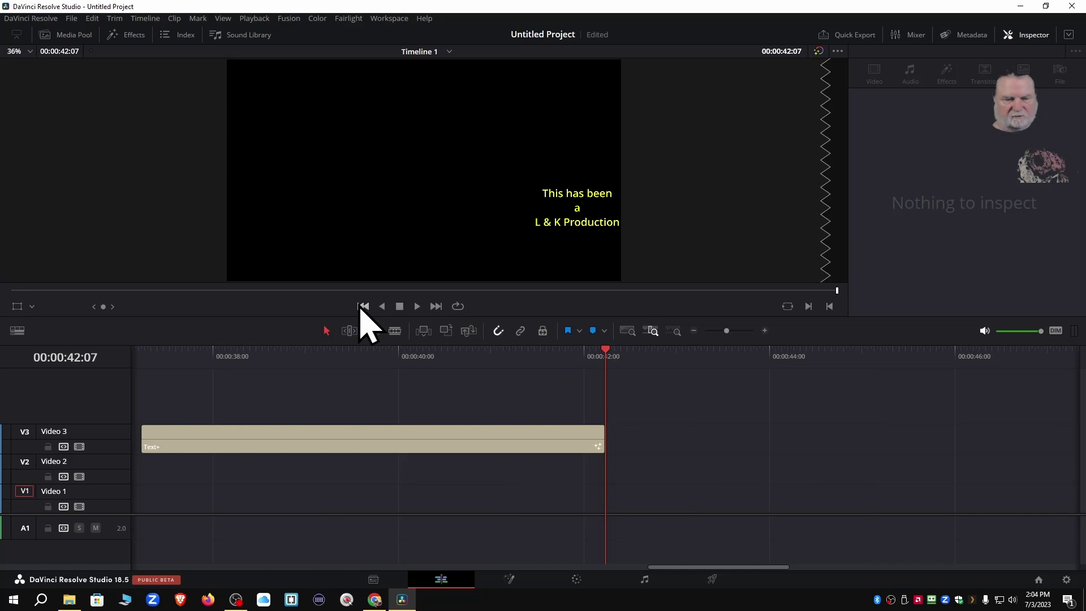
pyautogui.click(362, 306)
pyautogui.click(361, 306)
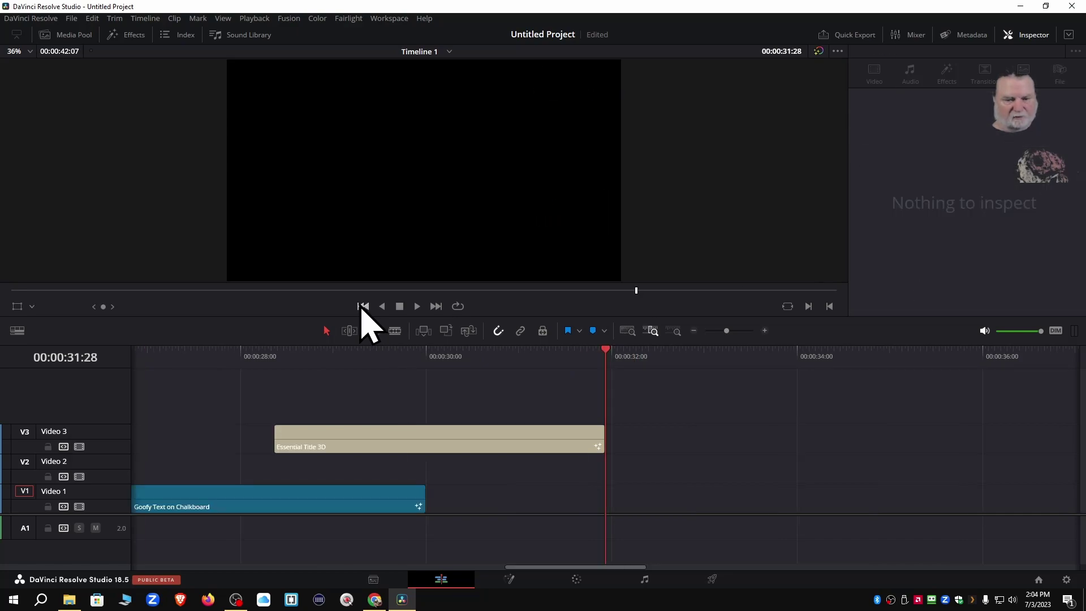
pyautogui.click(362, 306)
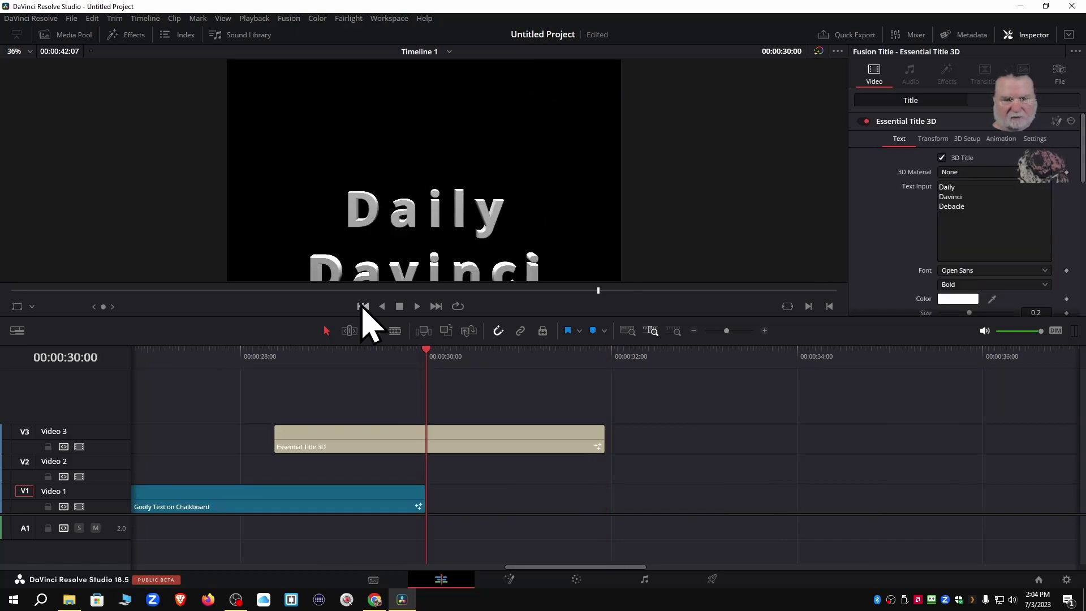
pyautogui.click(362, 306)
pyautogui.click(435, 306)
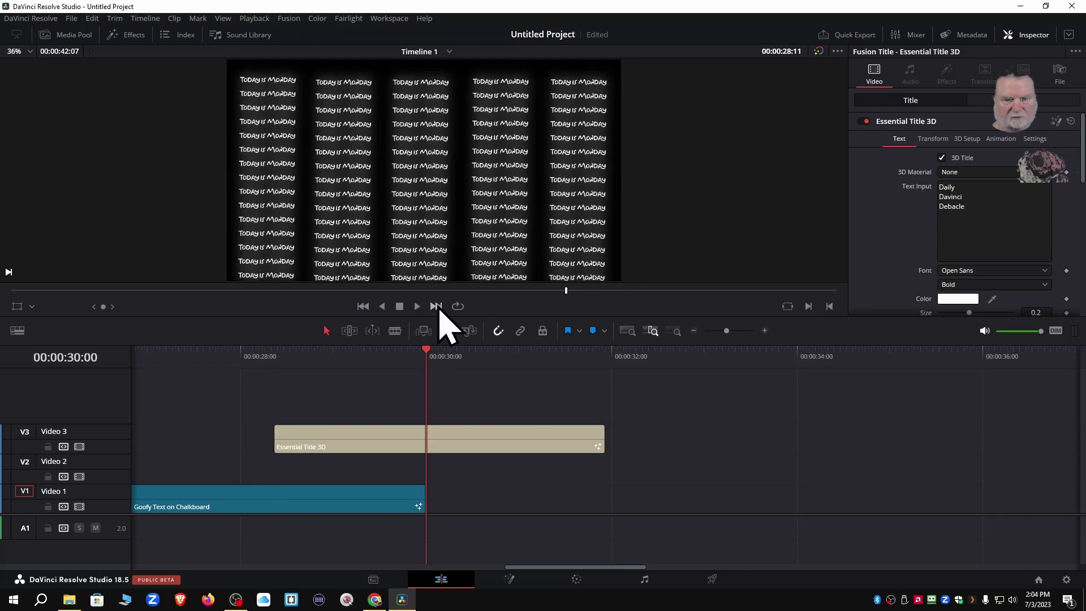
pyautogui.click(436, 306)
pyautogui.click(438, 307)
pyautogui.click(438, 307)
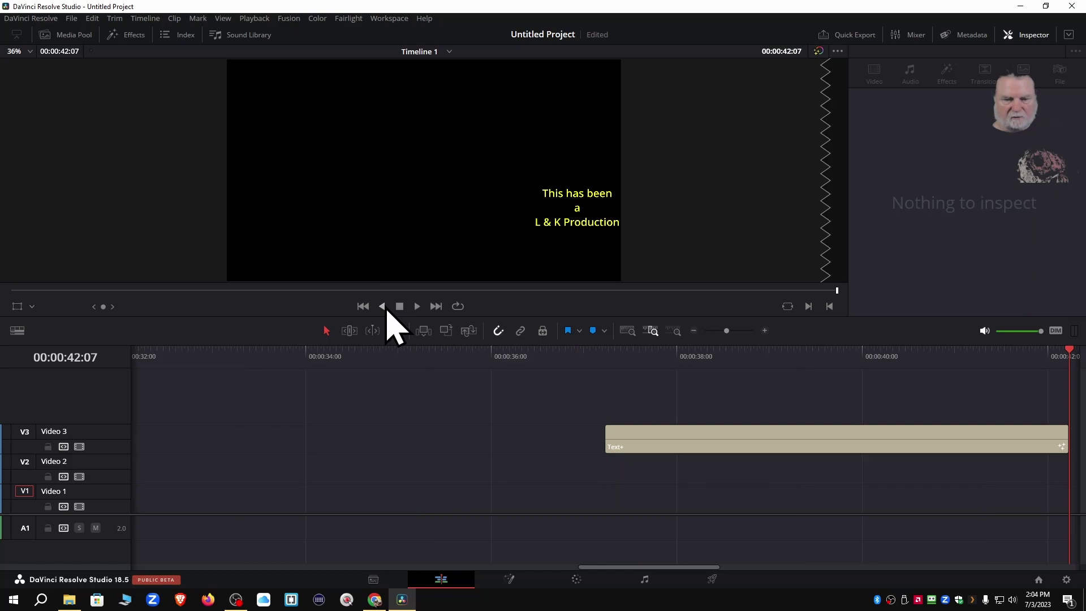
# Step: Close the gap on Video 3 by moving the Text+ title directly after Essential Title 3D
pyautogui.click(629, 332)
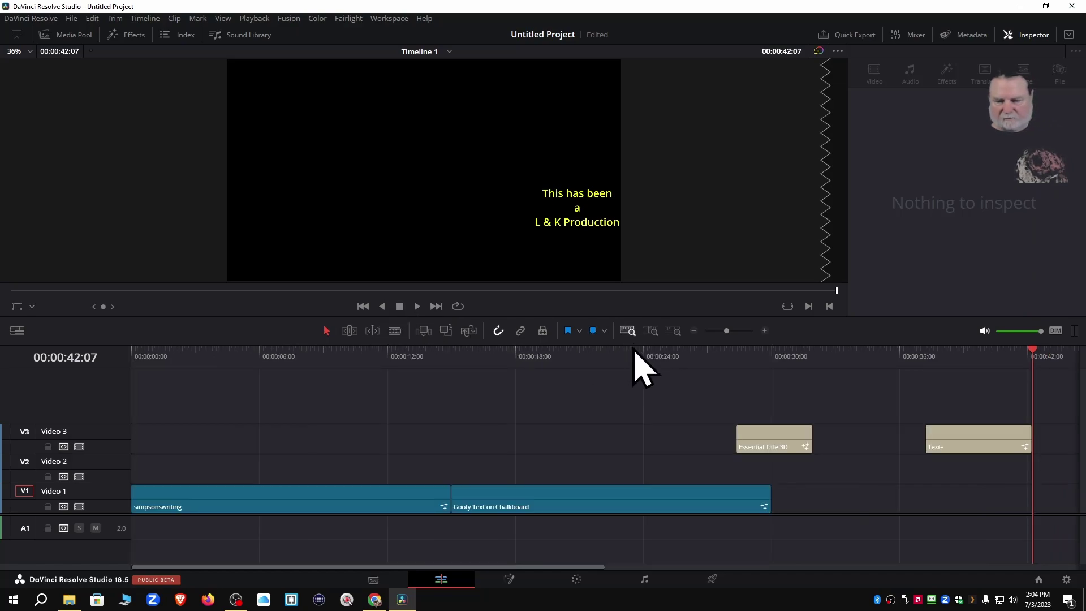
pyautogui.moveTo(968, 445); pyautogui.dragTo(853, 447)
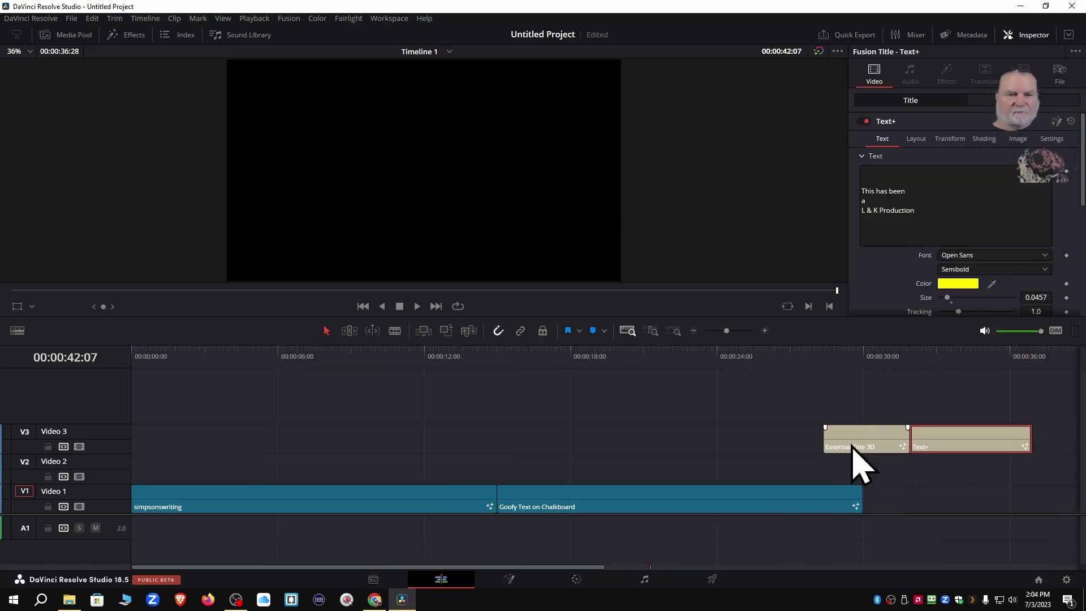
pyautogui.click(674, 332)
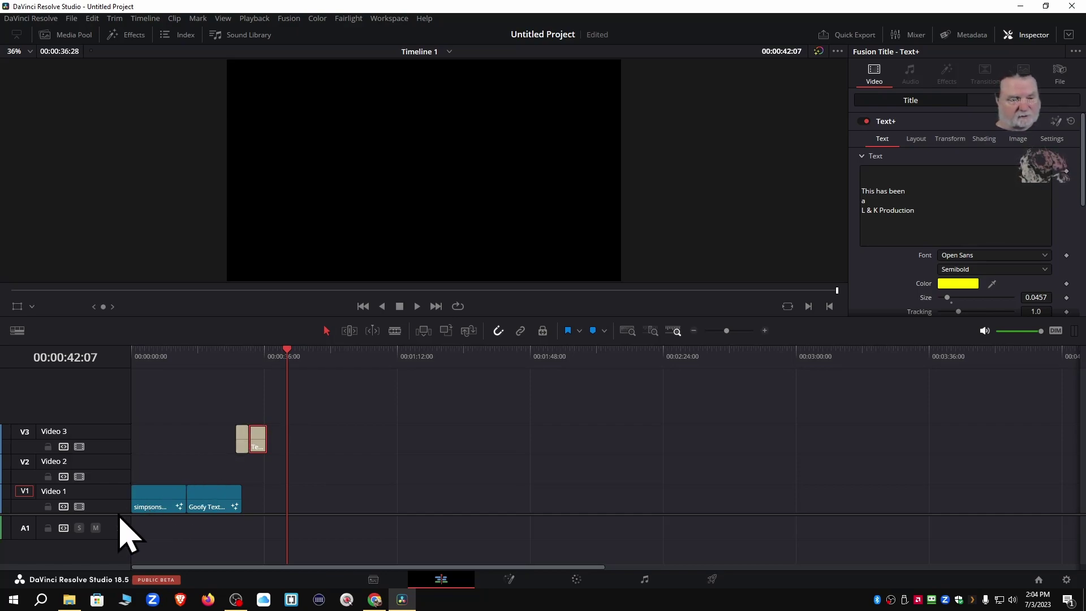
# Step: Spread the Text+ title and three copies of it with gaps along Video 3, ending at about 00:01:32:19
pyautogui.moveTo(119, 512); pyautogui.dragTo(118, 538)
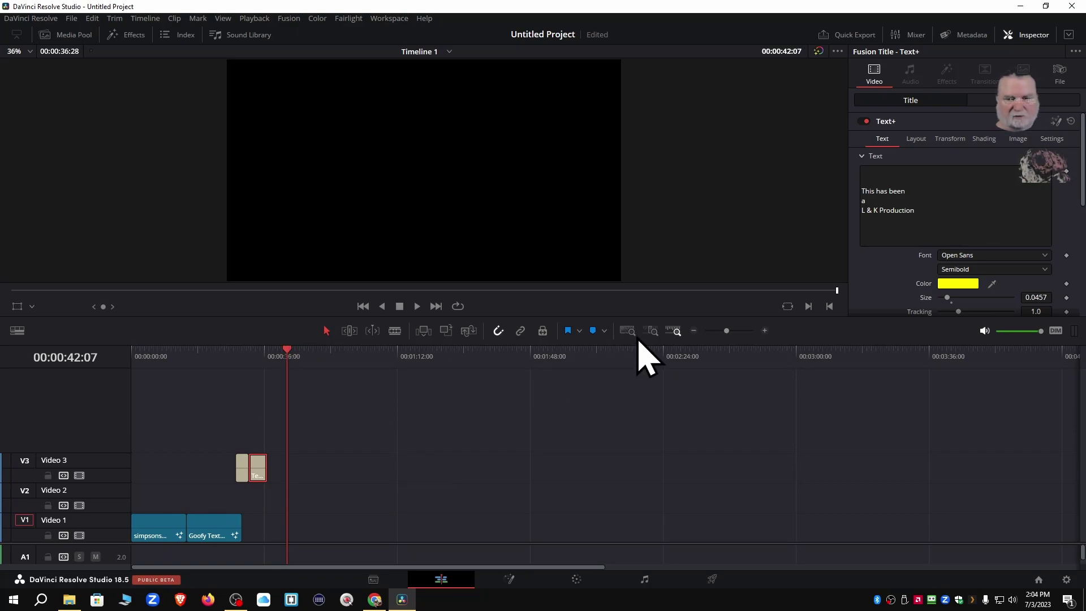
pyautogui.moveTo(727, 332); pyautogui.dragTo(730, 336)
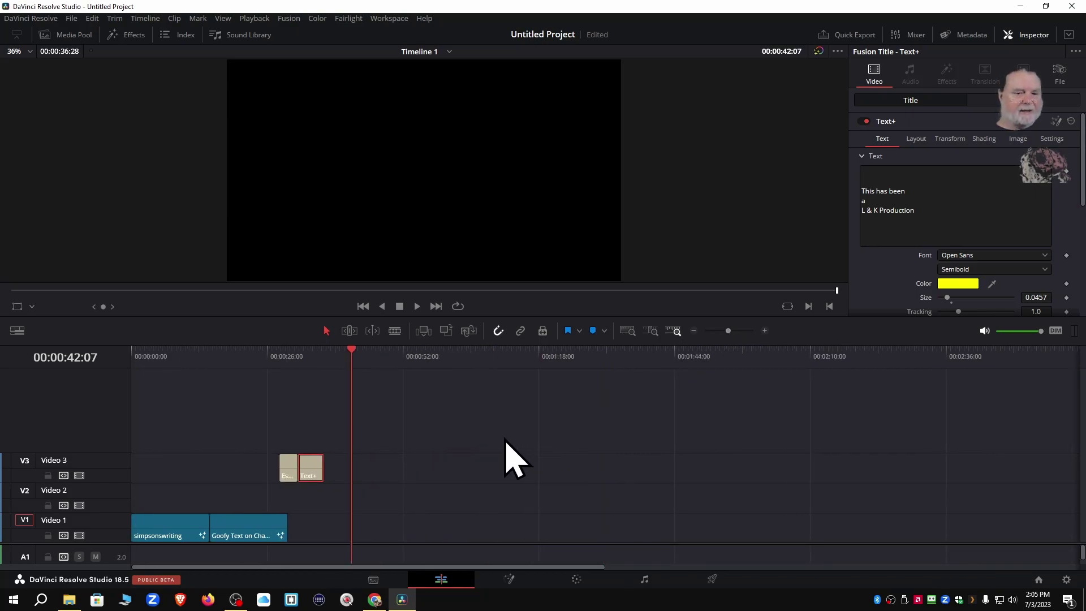
pyautogui.click(229, 361)
pyautogui.moveTo(316, 480); pyautogui.dragTo(602, 475)
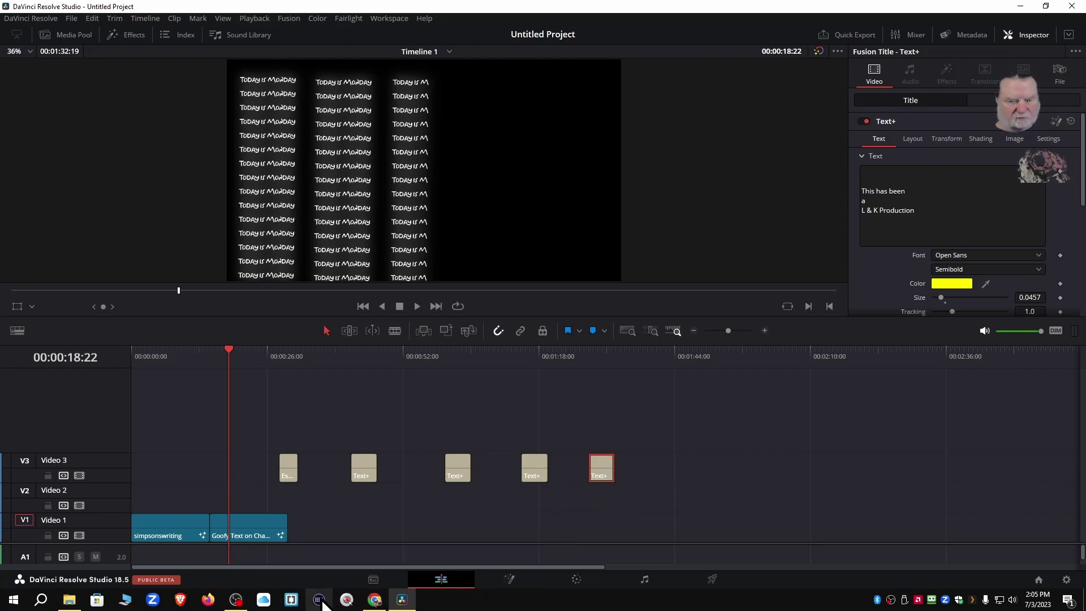
# Step: Delete the gaps between Essential Title 3D and the four Text+ clips on Video 3
pyautogui.click(484, 605)
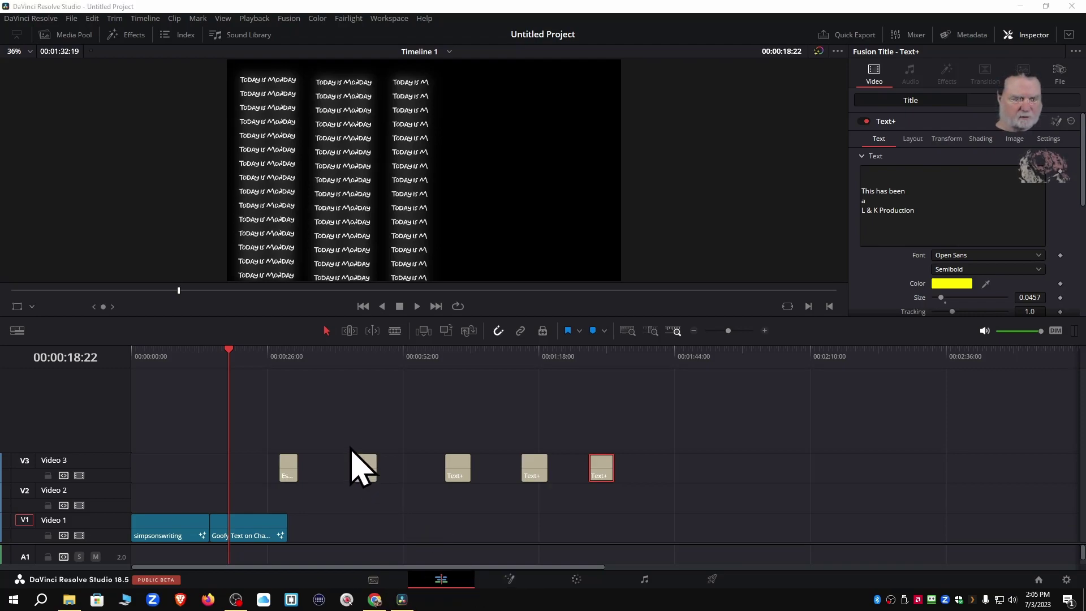
pyautogui.moveTo(280, 405); pyautogui.dragTo(644, 490)
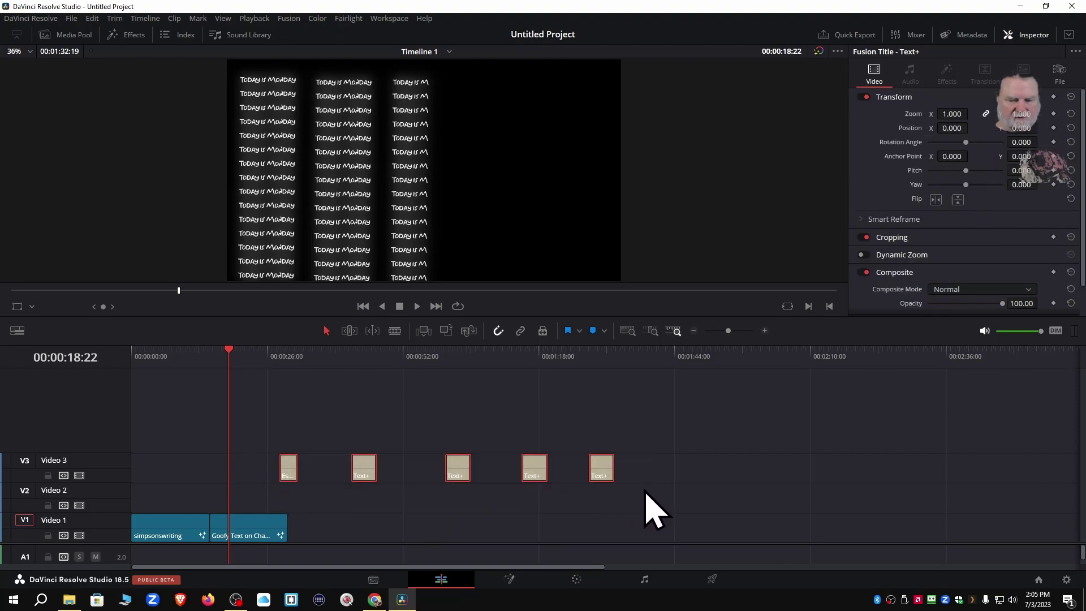
pyautogui.click(71, 36)
pyautogui.click(70, 36)
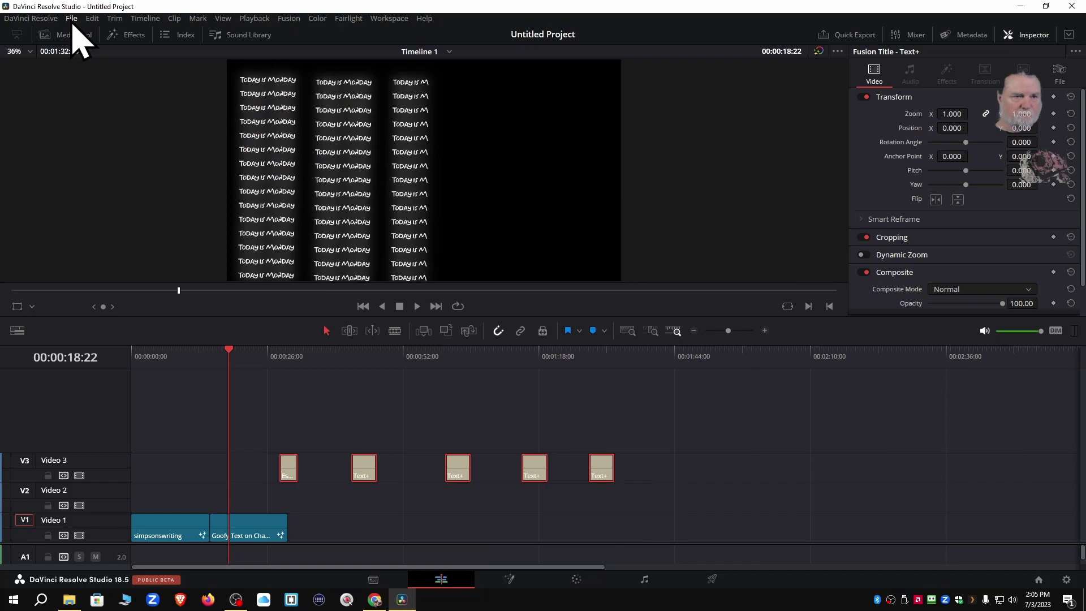
pyautogui.click(93, 19)
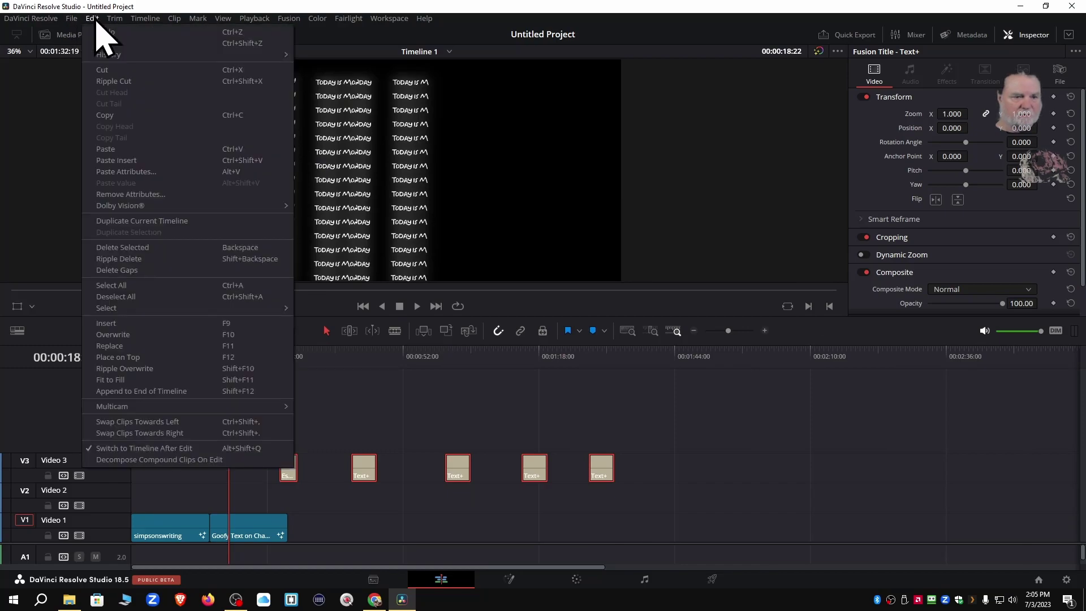
pyautogui.click(117, 270)
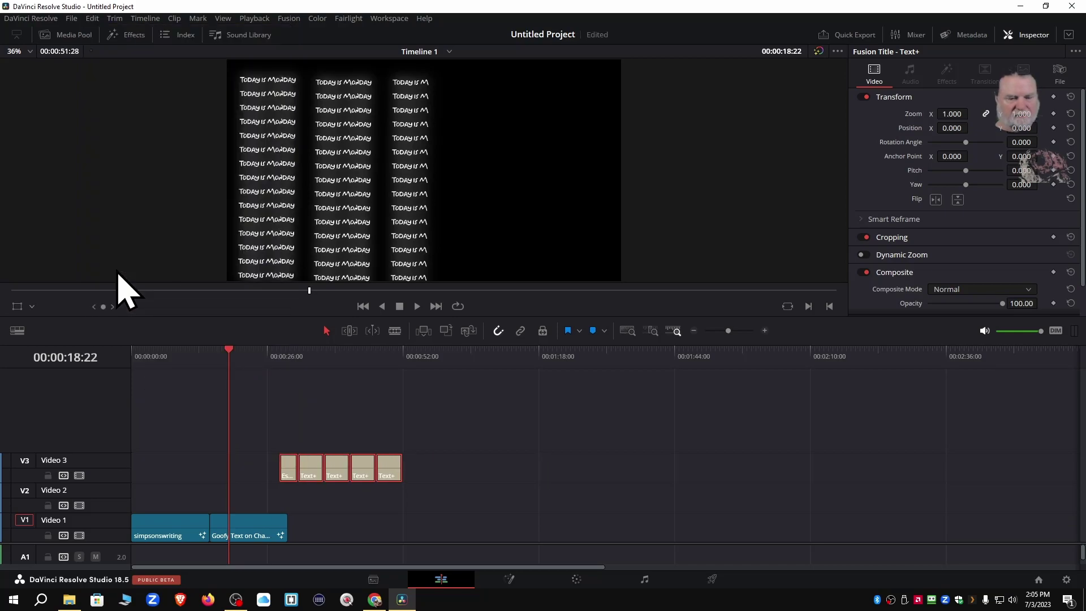
# Step: Undo the gap deletion and copy the first Text+ clip onto a new Video 4 track, above the first gap on Video 3
pyautogui.click(289, 406)
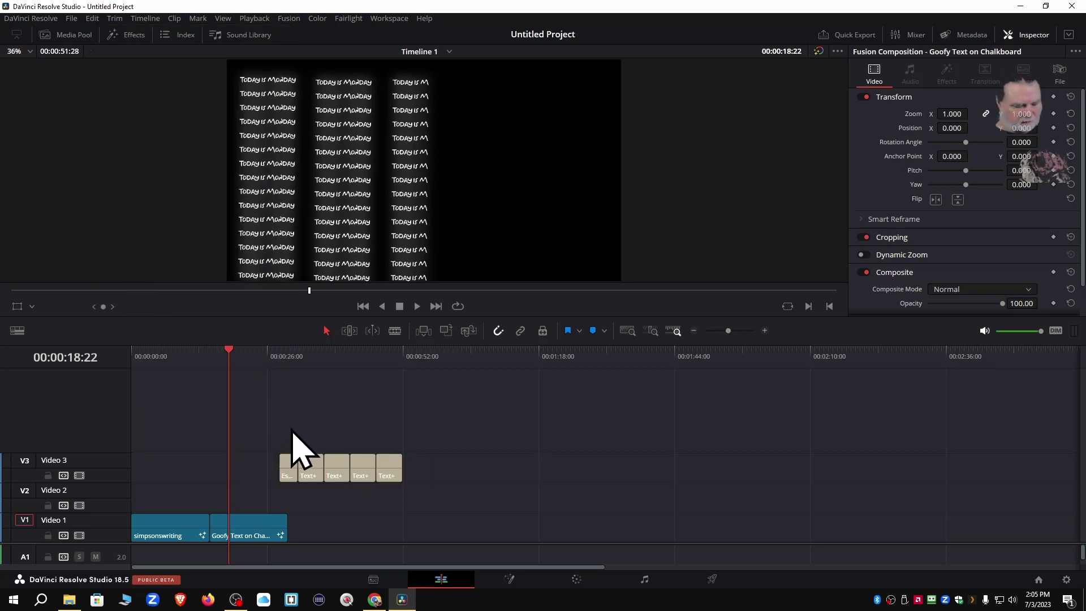
pyautogui.hotkey('ctrl', 'z')
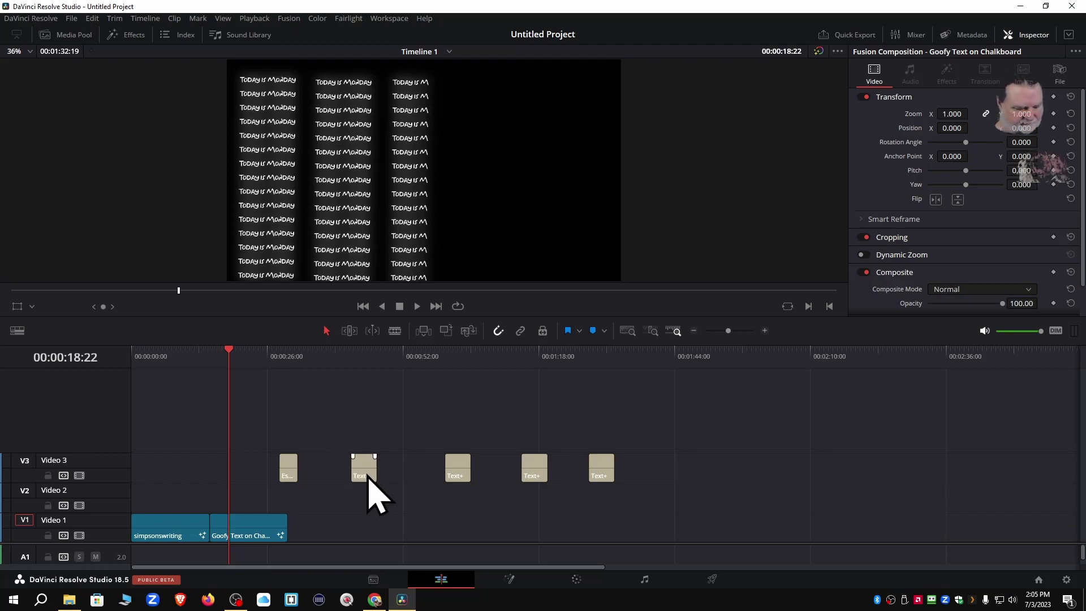
pyautogui.moveTo(369, 476); pyautogui.dragTo(325, 431)
# Step: Try deleting the gaps among all titles on Video 3 and Video 4 together, and undo the deletion
pyautogui.moveTo(255, 390); pyautogui.dragTo(674, 477)
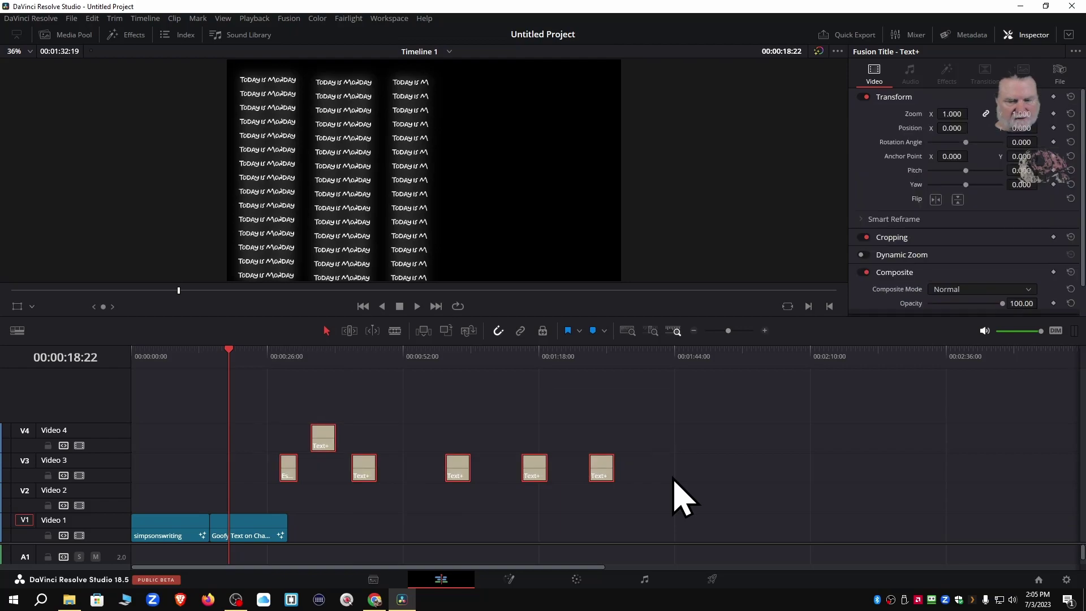
pyautogui.click(71, 18)
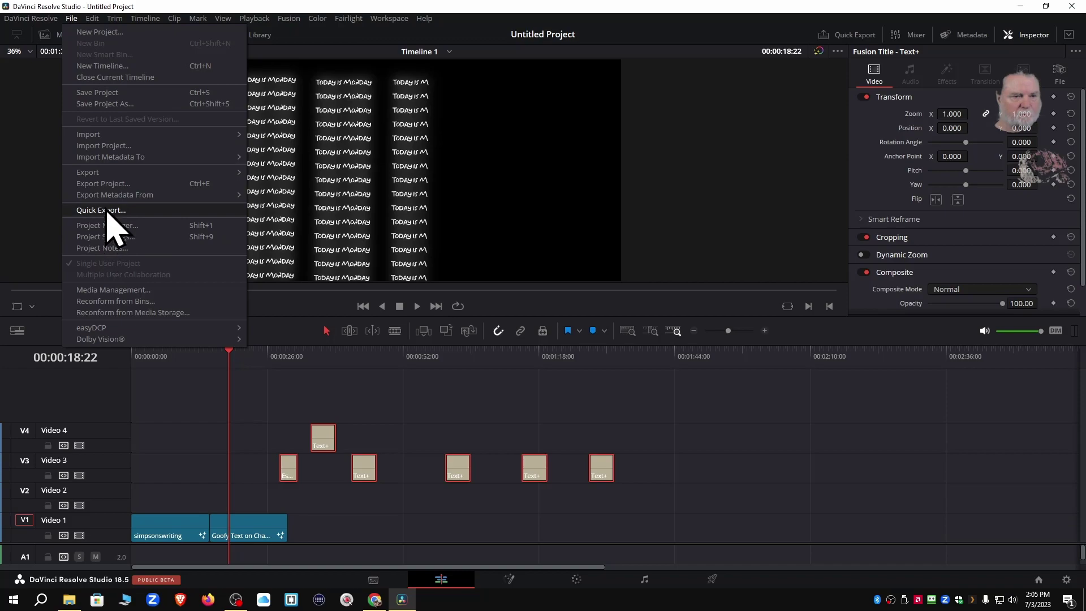
pyautogui.click(93, 20)
pyautogui.click(92, 21)
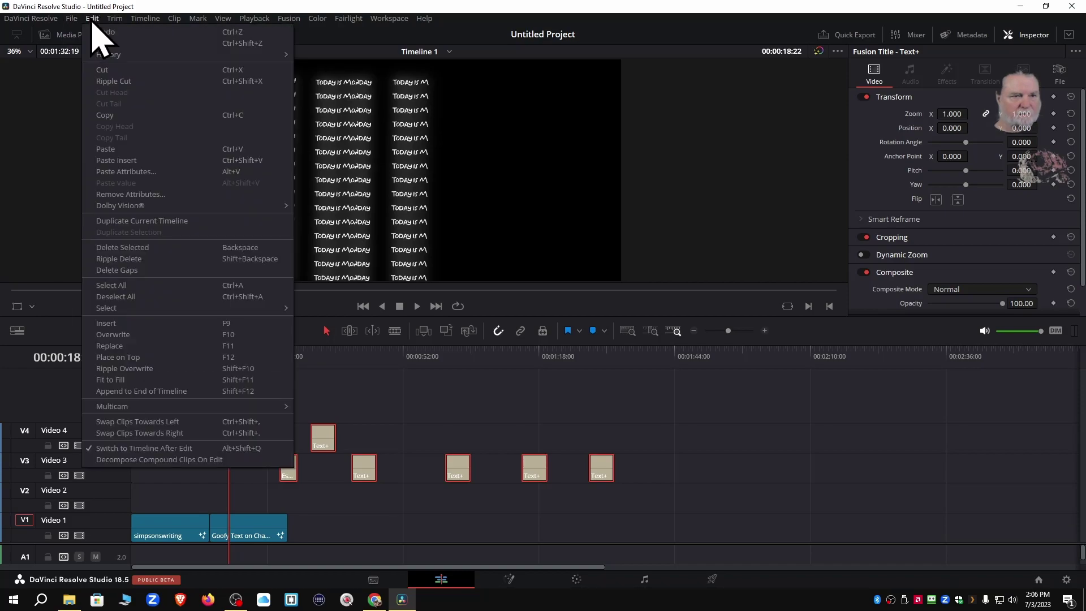
pyautogui.click(117, 270)
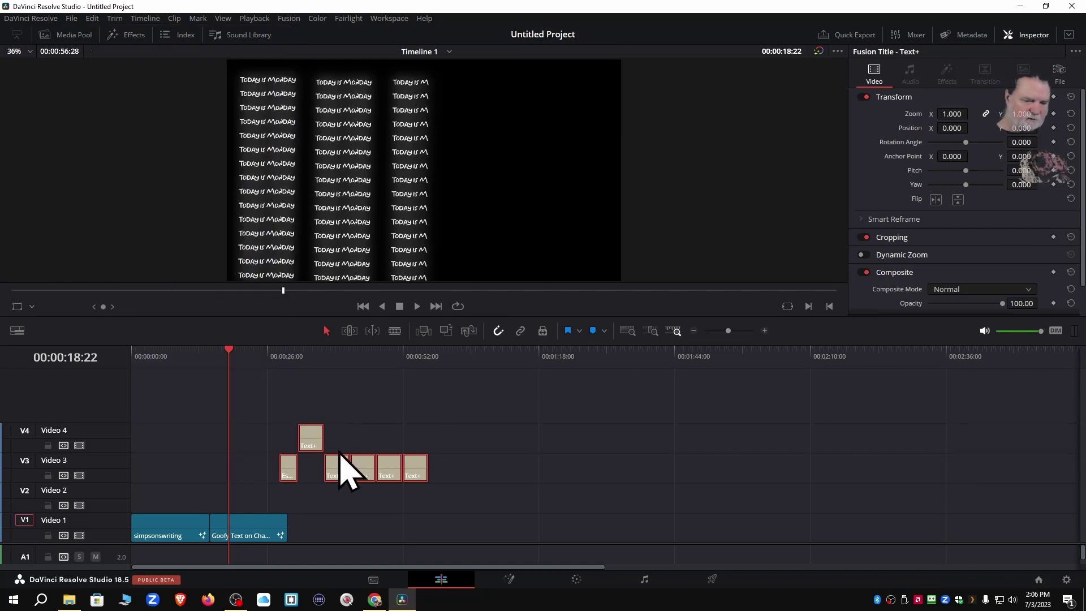
pyautogui.hotkey('ctrl', 'z')
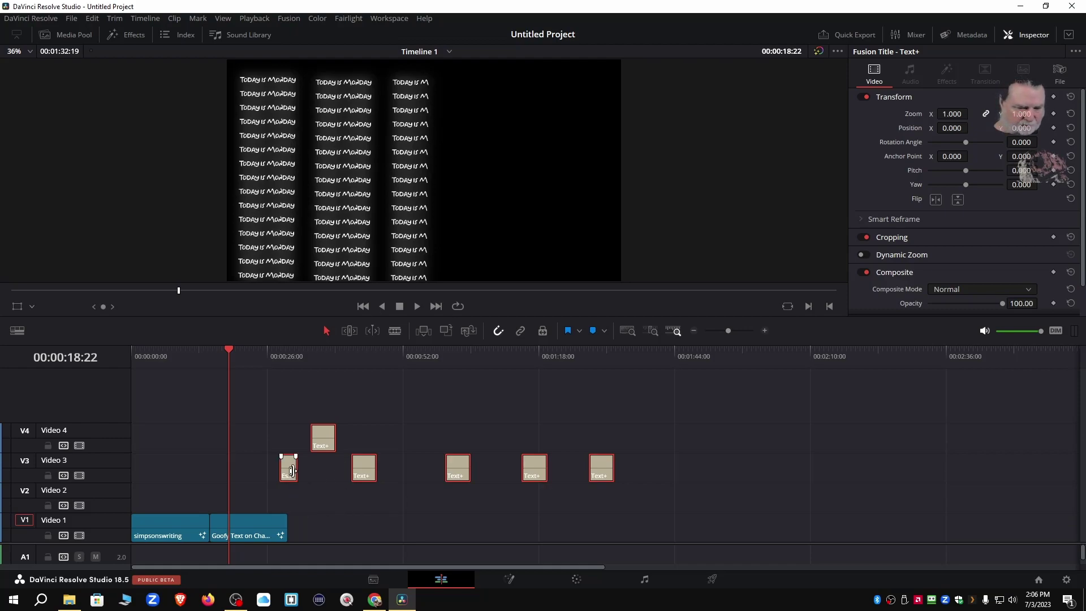
# Step: Switch to SwordSoft Mousetrack and enable Show Livedraw in its general settings
pyautogui.click(349, 605)
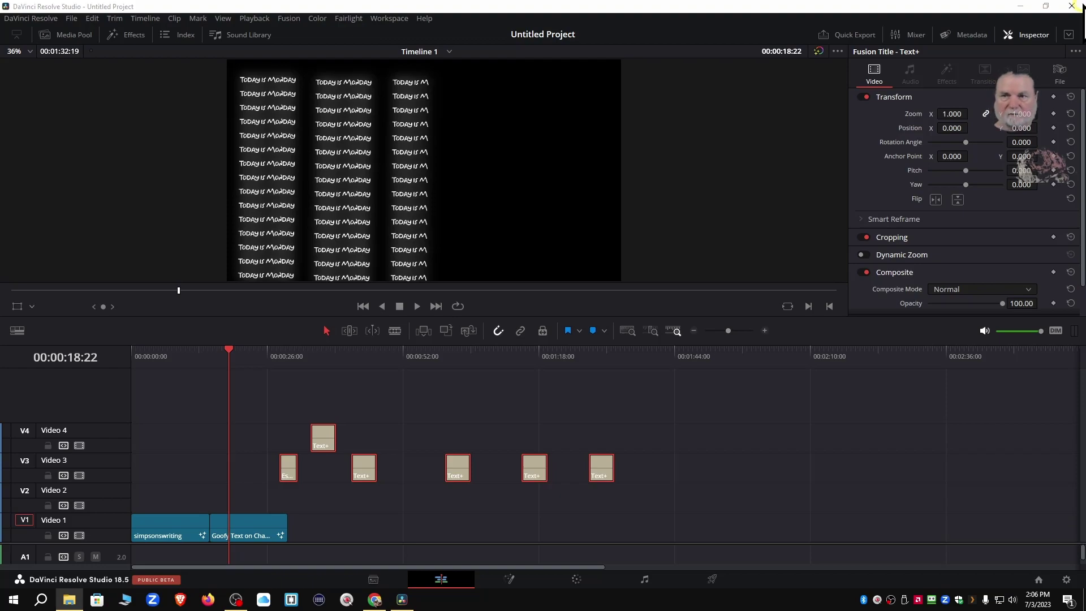
pyautogui.moveTo(895, 6); pyautogui.dragTo(872, 17)
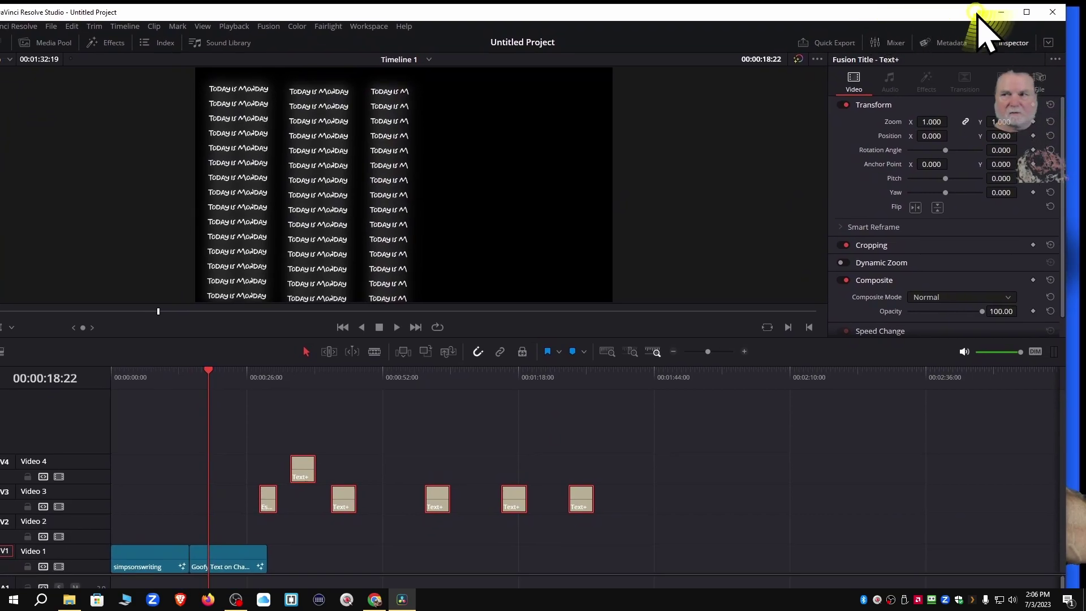
pyautogui.click(1026, 12)
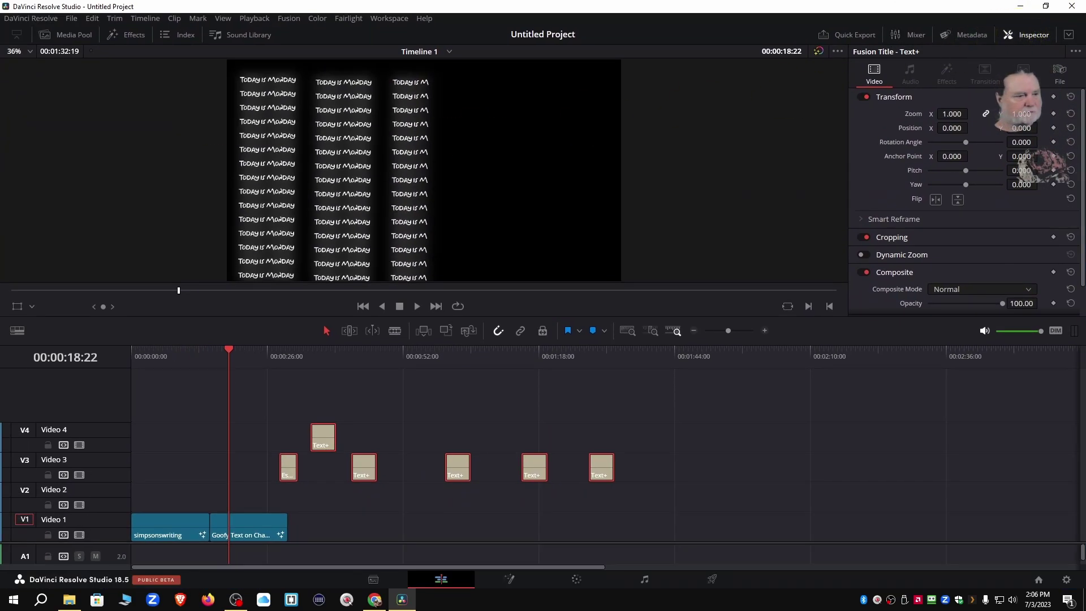
pyautogui.hotkey('alt', 'Tab')
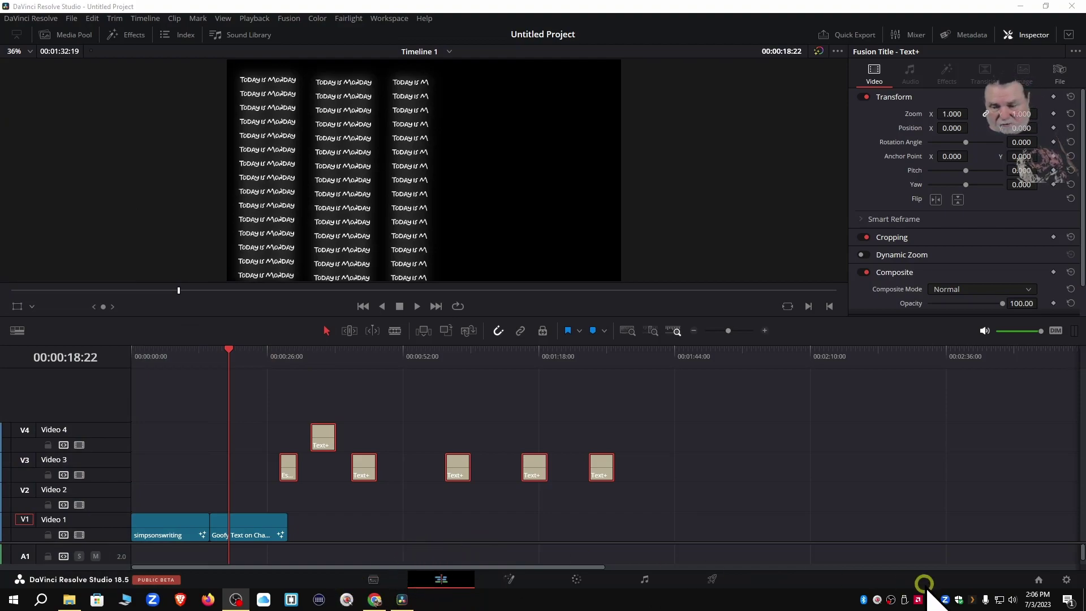
pyautogui.click(876, 600)
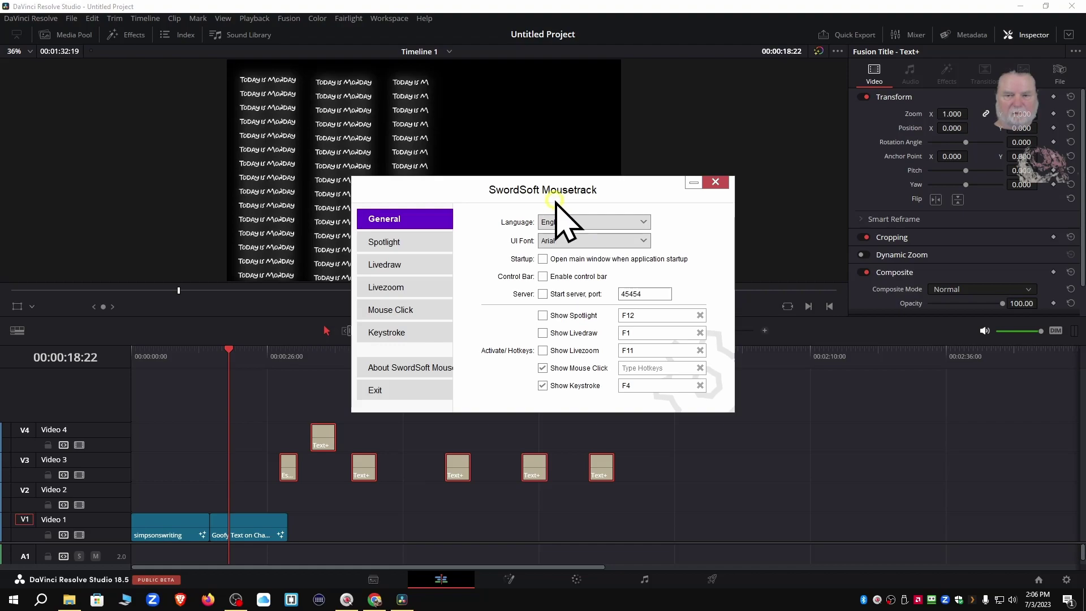
pyautogui.click(542, 334)
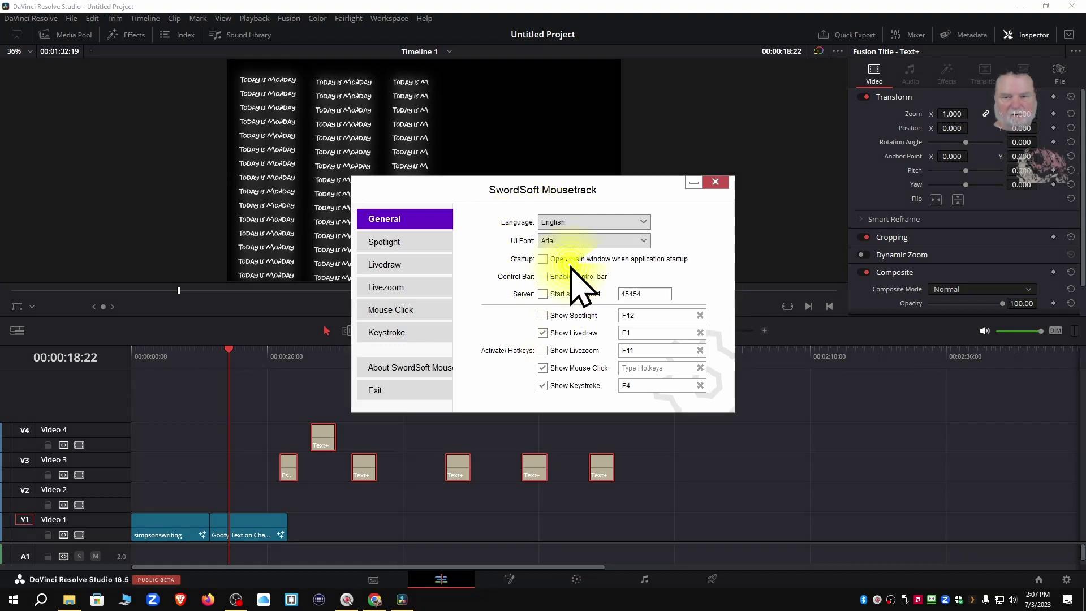
# Step: Bring up the Livedraw toolbar, put the Mousetrack settings window away and clear the stray yellow line
pyautogui.moveTo(551, 191); pyautogui.dragTo(1083, 206)
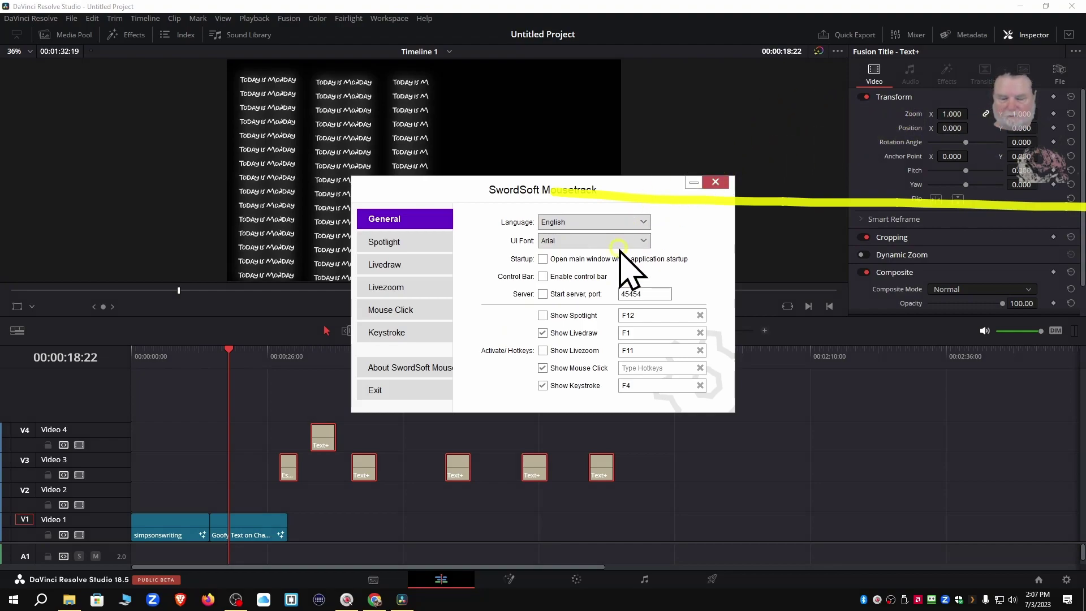
pyautogui.click(178, 335)
pyautogui.click(236, 278)
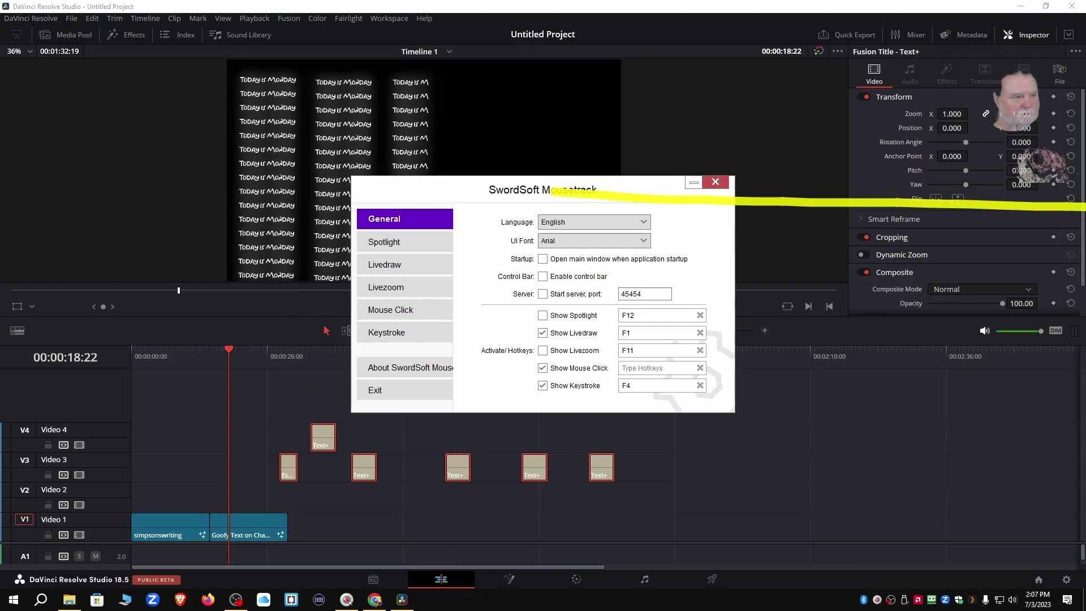
pyautogui.press('F1')
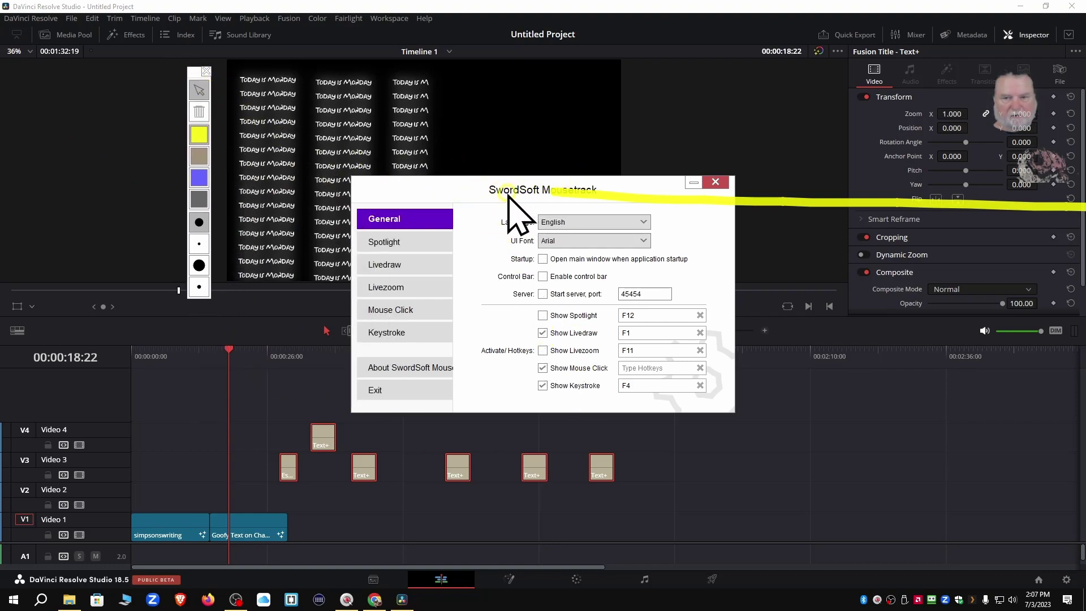
pyautogui.moveTo(509, 195); pyautogui.dragTo(861, 226)
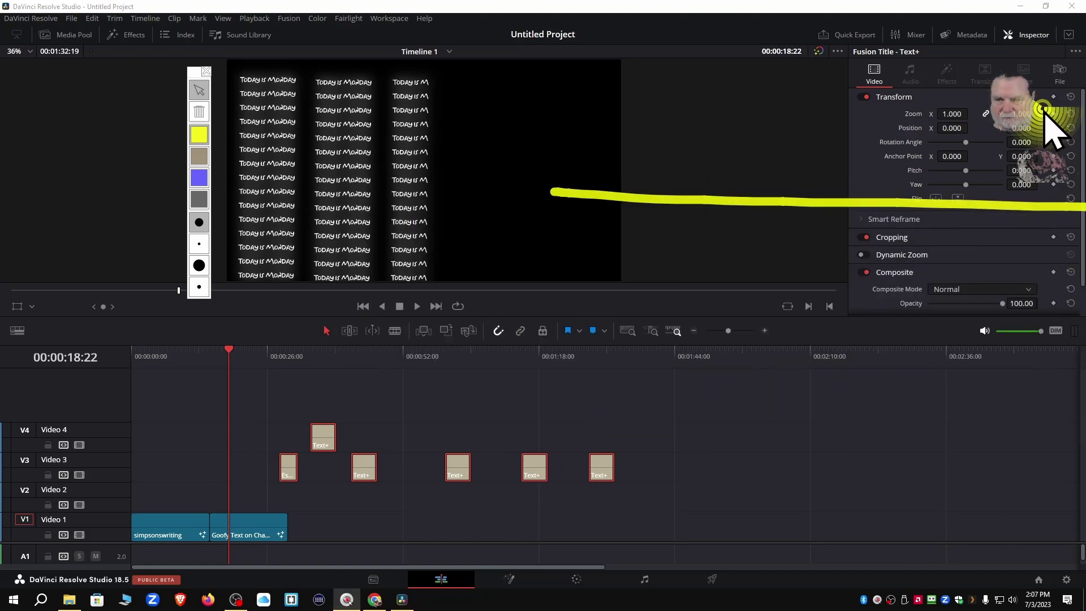
pyautogui.click(199, 113)
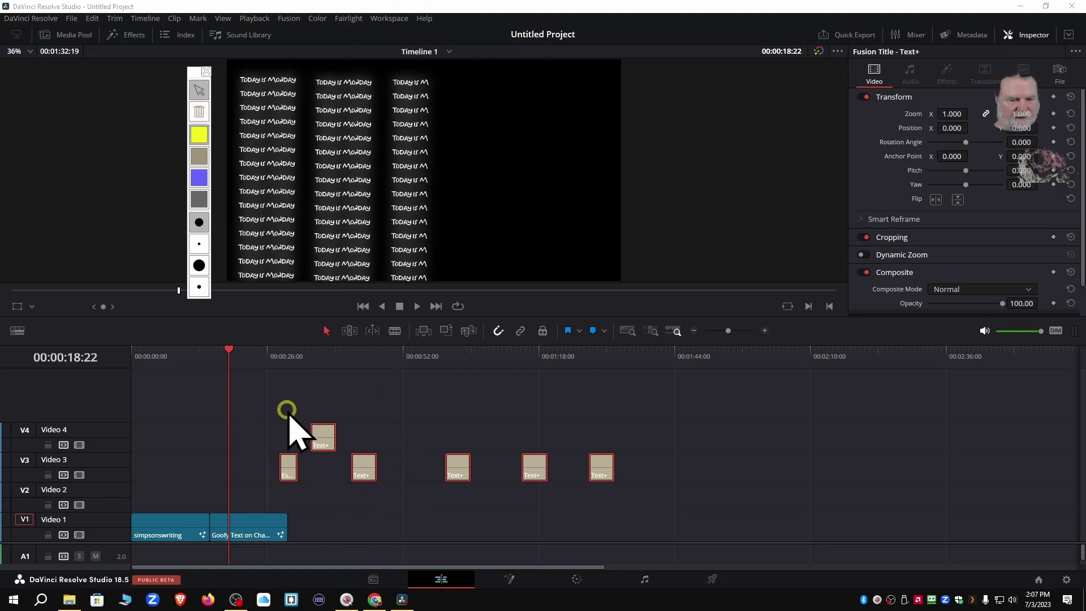
# Step: Deselect the title clips and move the playhead to 00:00:10:08 over the simpsonswriting clip
pyautogui.click(283, 374)
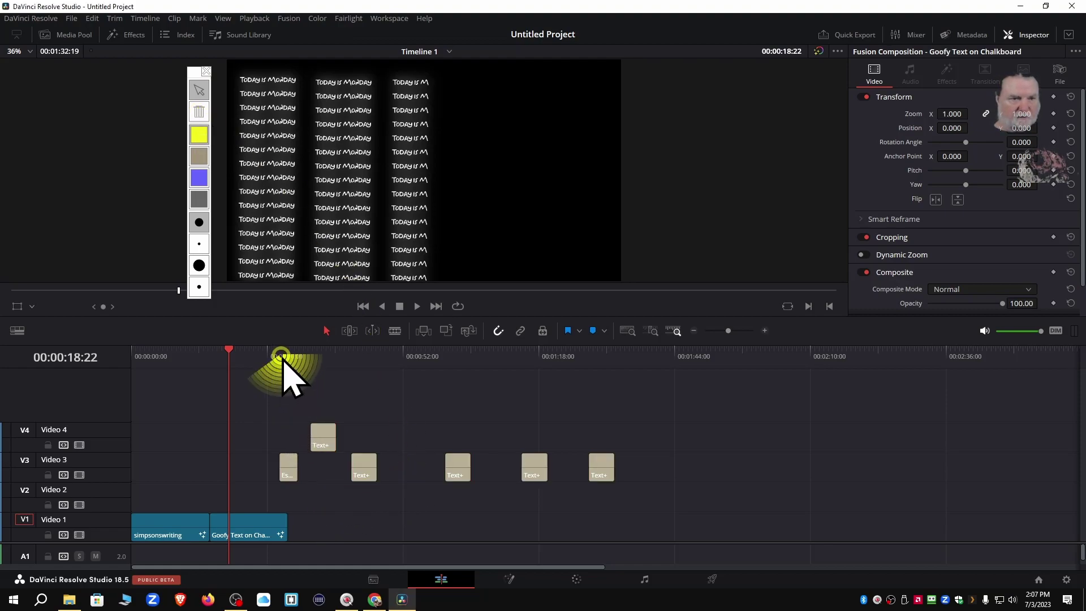
pyautogui.click(274, 374)
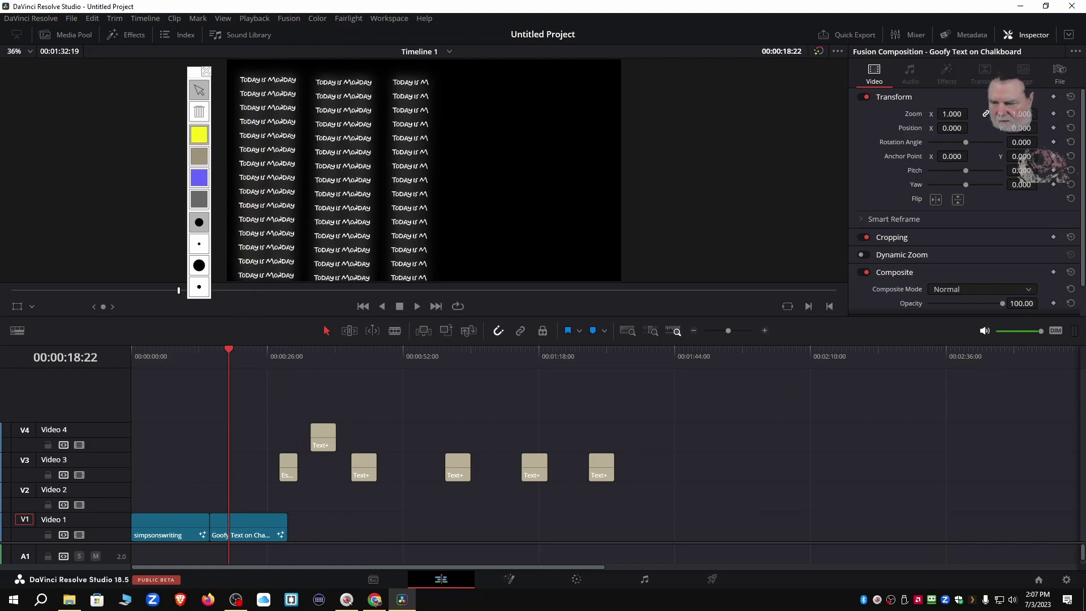
pyautogui.click(184, 356)
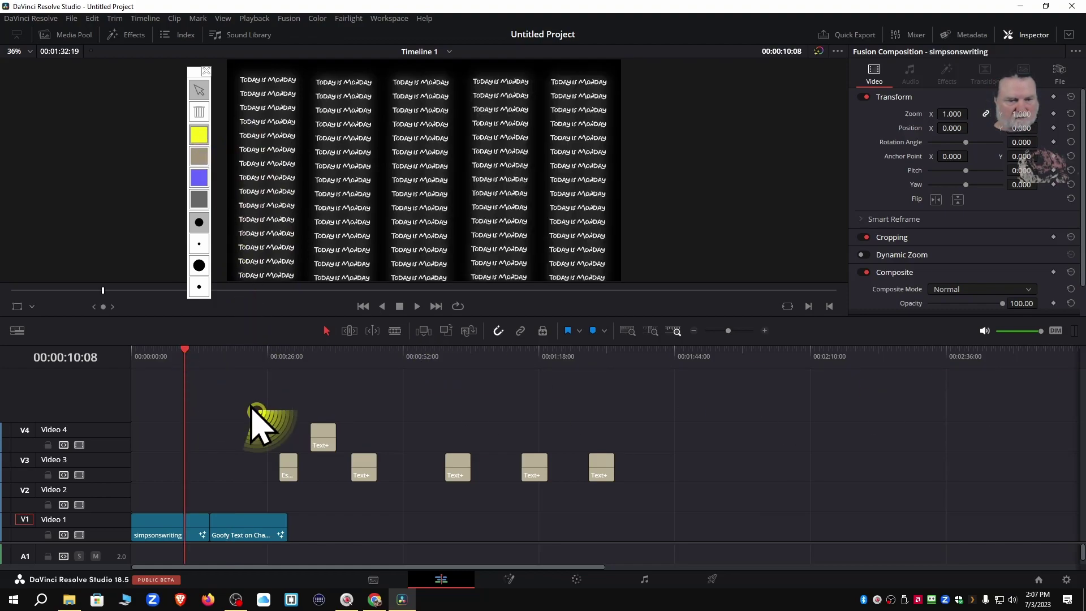
pyautogui.click(291, 430)
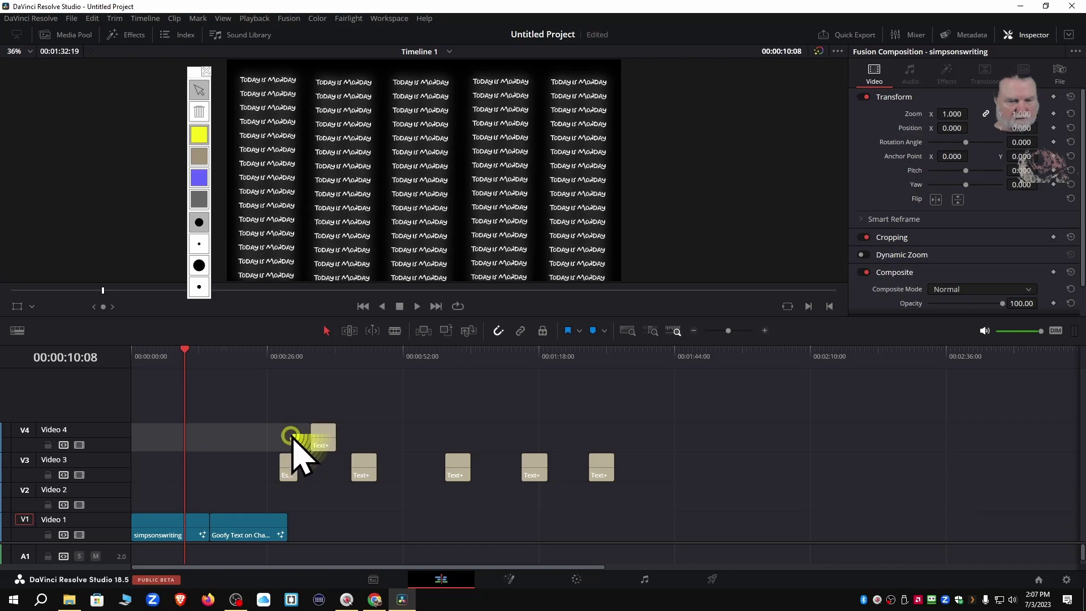
# Step: Close the Livedraw toolbar and try to draw over the empty timeline area above the titles
pyautogui.click(205, 70)
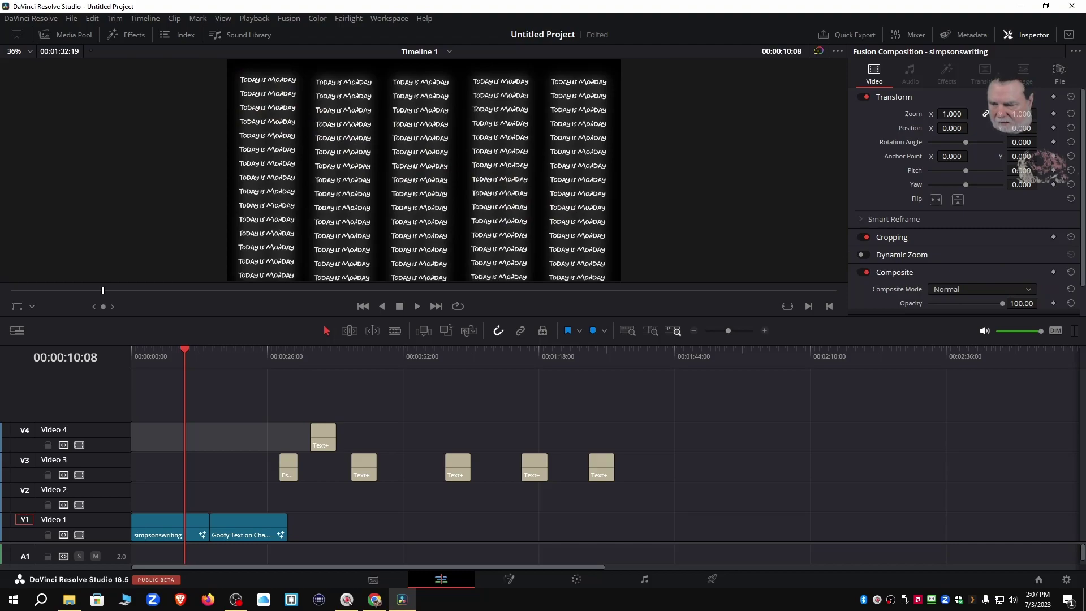
pyautogui.moveTo(293, 425)
pyautogui.mouseDown()
pyautogui.moveTo(308, 459)
pyautogui.moveTo(304, 423)
pyautogui.mouseUp()
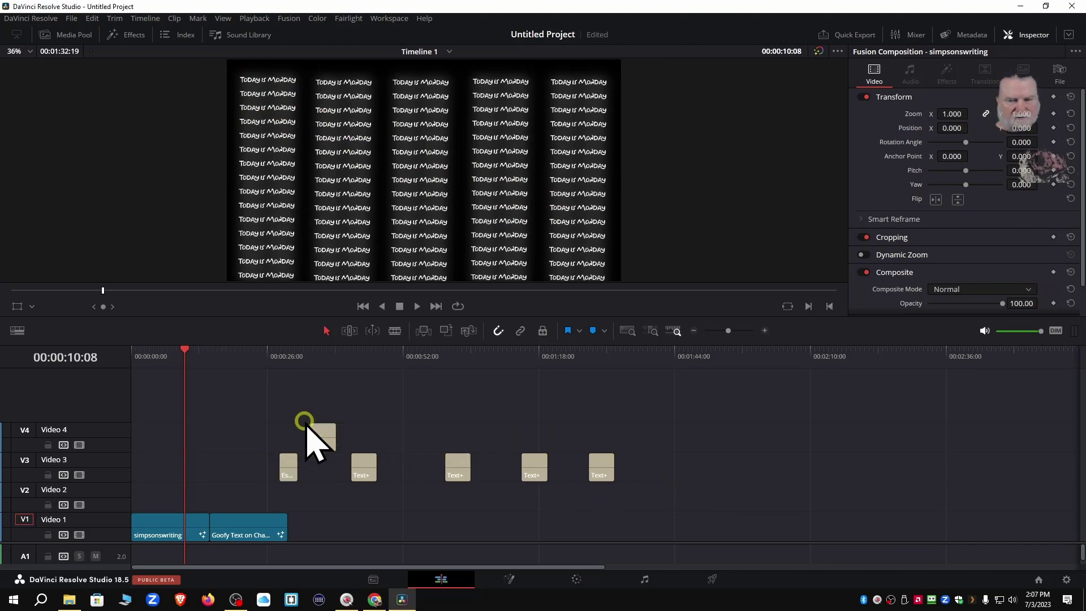
pyautogui.moveTo(488, 399); pyautogui.dragTo(451, 417)
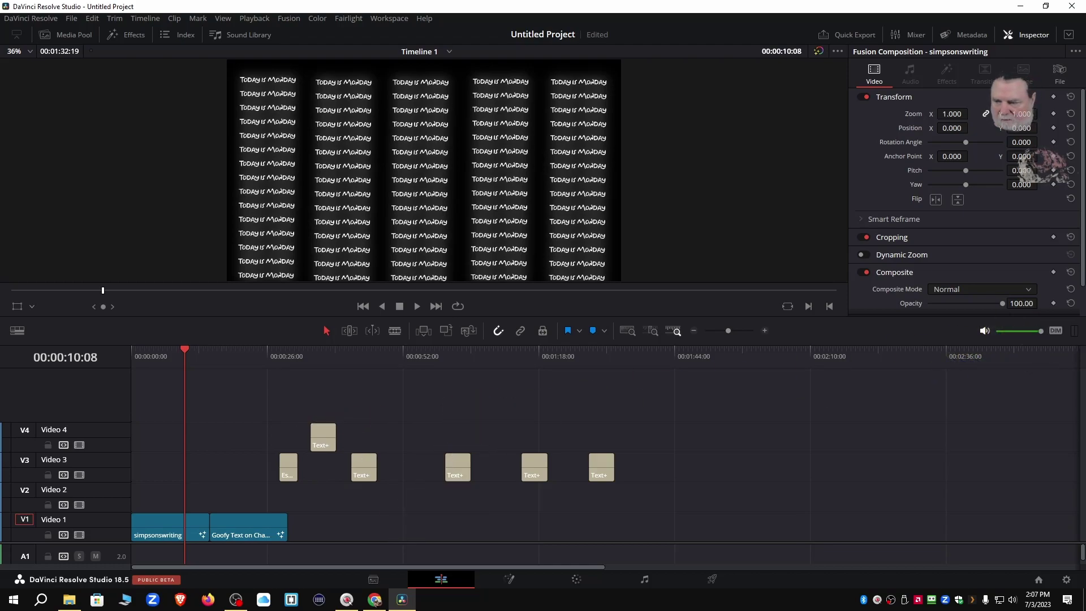
# Step: Reopen the SwordSoft Mousetrack settings and bring back the Livedraw toolbar
pyautogui.click(347, 600)
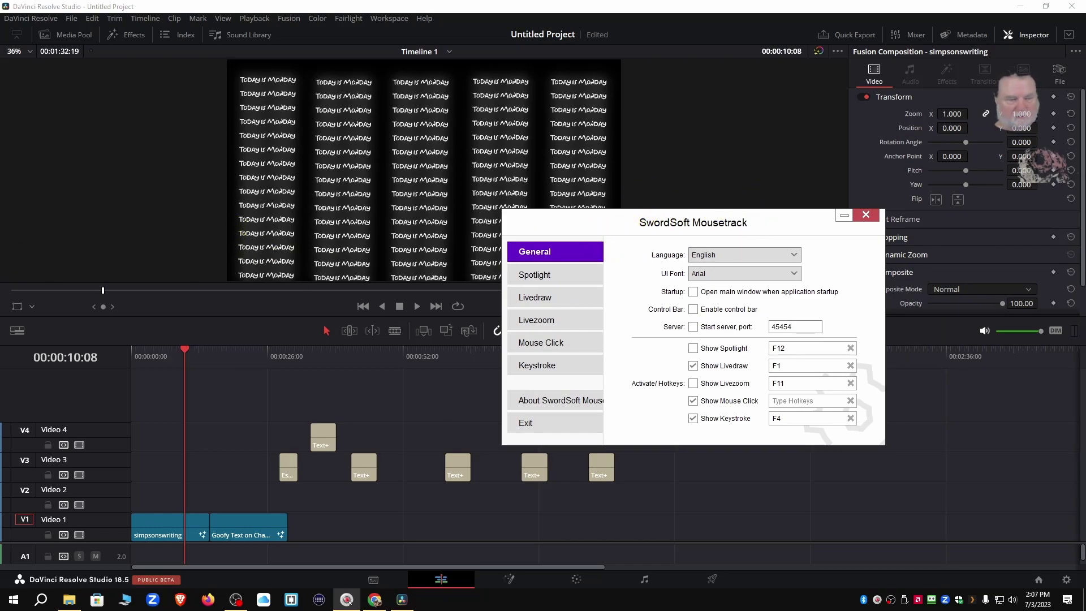
pyautogui.press('F1')
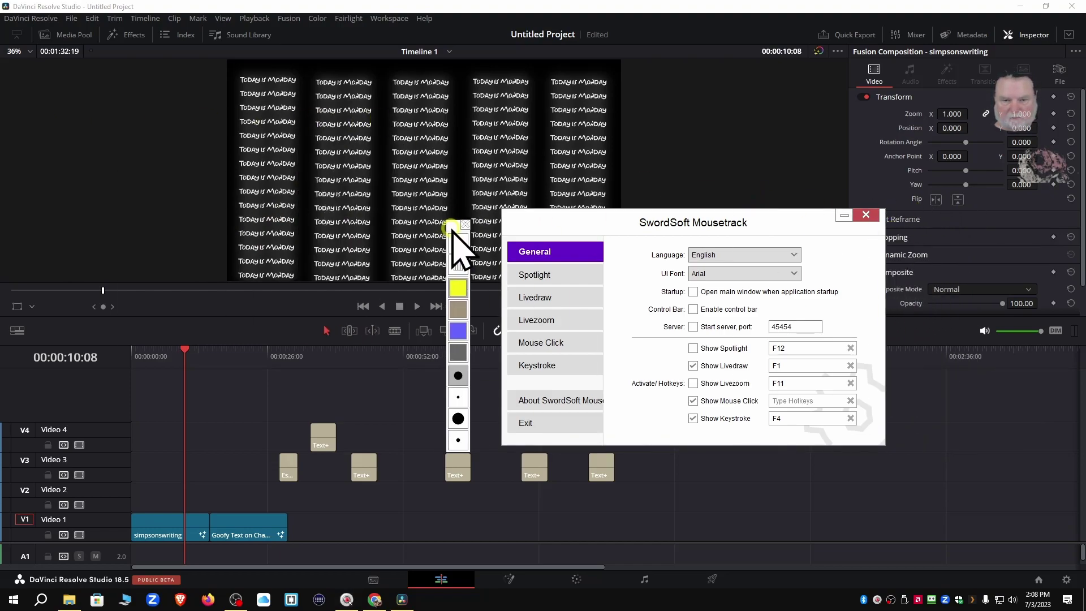
# Step: Choose blue as the Livedraw pen color, draw two test strokes around the first title clips and clear them
pyautogui.click(478, 247)
pyautogui.click(364, 427)
pyautogui.click(420, 380)
pyautogui.click(478, 315)
pyautogui.moveTo(285, 376); pyautogui.dragTo(381, 385)
pyautogui.moveTo(269, 410); pyautogui.dragTo(318, 469)
pyautogui.click(370, 440)
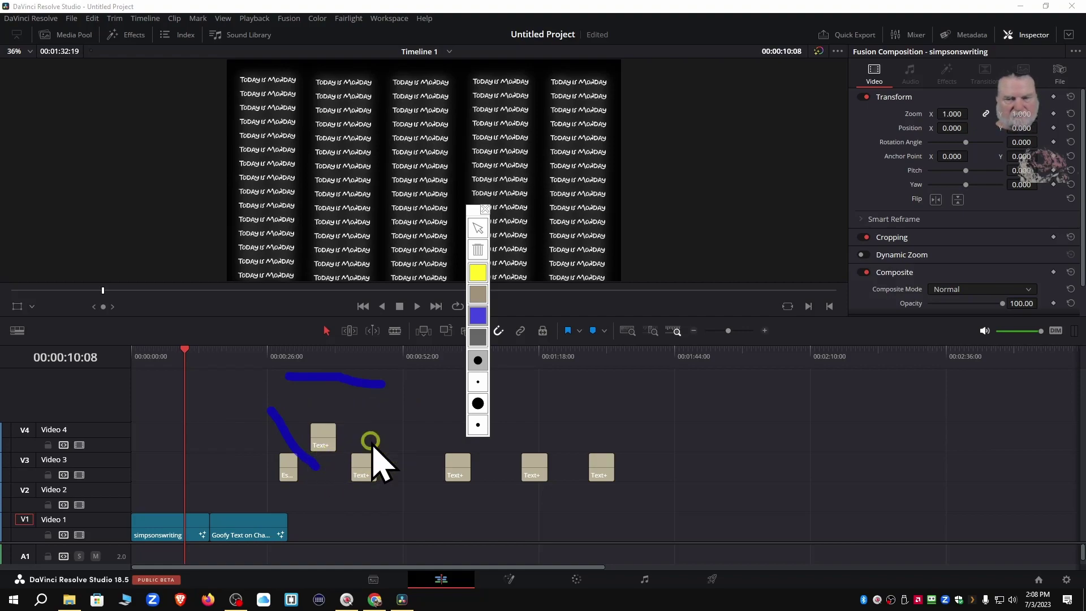
pyautogui.click(478, 250)
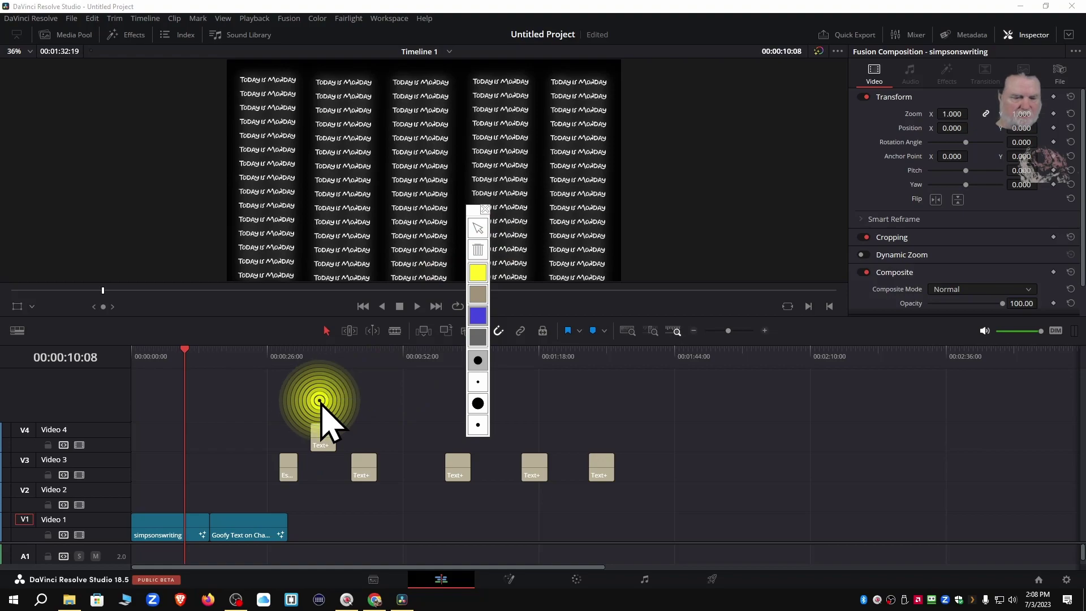
# Step: Move the Livedraw toolbar beside the viewer image and draw blue crosses over the gaps between the title clips
pyautogui.click(476, 226)
pyautogui.moveTo(473, 210)
pyautogui.mouseDown()
pyautogui.moveTo(761, 158)
pyautogui.moveTo(781, 78)
pyautogui.mouseUp()
pyautogui.click(292, 425)
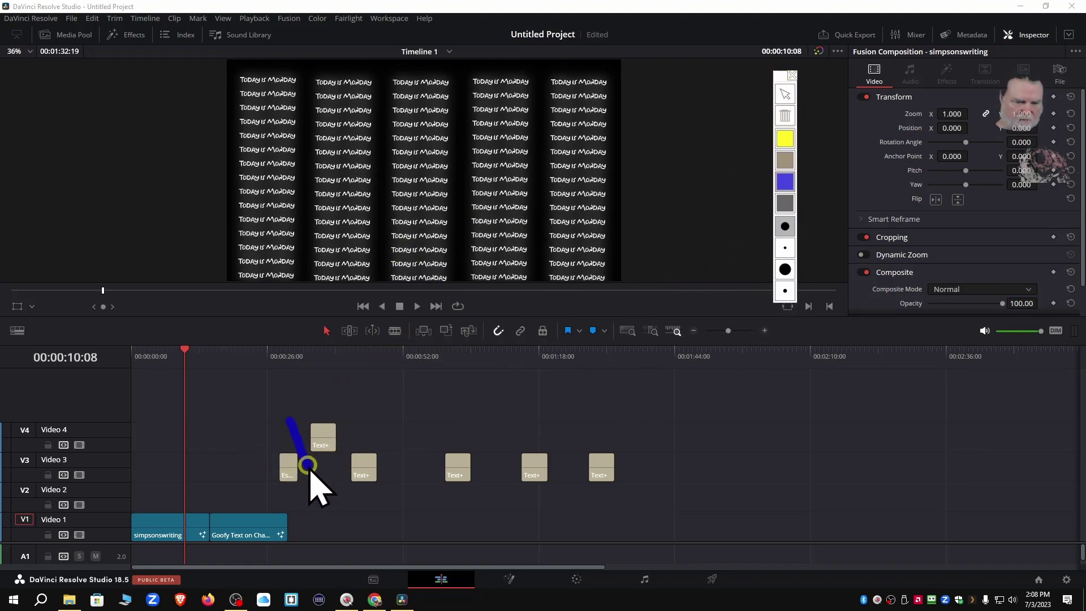
pyautogui.moveTo(312, 500)
pyautogui.mouseDown()
pyautogui.moveTo(271, 509)
pyautogui.moveTo(256, 500)
pyautogui.mouseUp()
pyautogui.moveTo(375, 430)
pyautogui.mouseDown()
pyautogui.moveTo(414, 467)
pyautogui.moveTo(423, 509)
pyautogui.mouseUp()
pyautogui.moveTo(472, 429); pyautogui.dragTo(500, 520)
pyautogui.moveTo(534, 418)
pyautogui.mouseDown()
pyautogui.moveTo(558, 432)
pyautogui.moveTo(569, 509)
pyautogui.mouseUp()
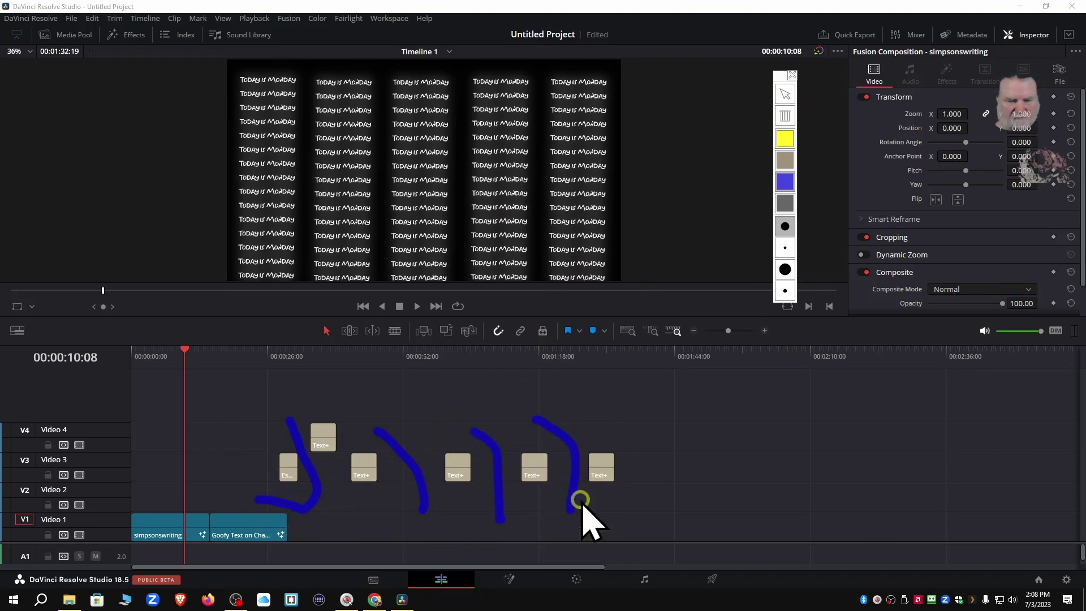
pyautogui.moveTo(604, 396); pyautogui.dragTo(557, 503)
pyautogui.moveTo(516, 417); pyautogui.dragTo(495, 512)
pyautogui.moveTo(416, 410); pyautogui.dragTo(385, 520)
pyautogui.moveTo(320, 471)
pyautogui.mouseDown()
pyautogui.moveTo(325, 461)
pyautogui.moveTo(311, 509)
pyautogui.mouseUp()
pyautogui.moveTo(355, 416); pyautogui.dragTo(335, 495)
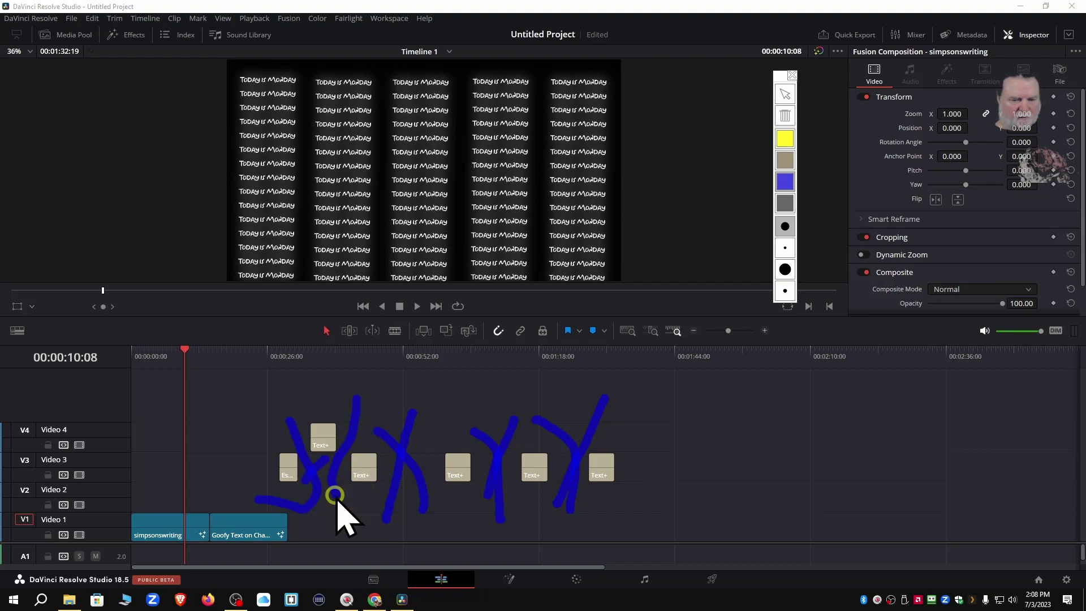
# Step: Select all the title clips together with the Goofy Text on Chalkboard clip and delete the gaps between them
pyautogui.click(317, 381)
pyautogui.moveTo(231, 412)
pyautogui.mouseDown()
pyautogui.moveTo(590, 419)
pyautogui.moveTo(645, 511)
pyautogui.mouseUp()
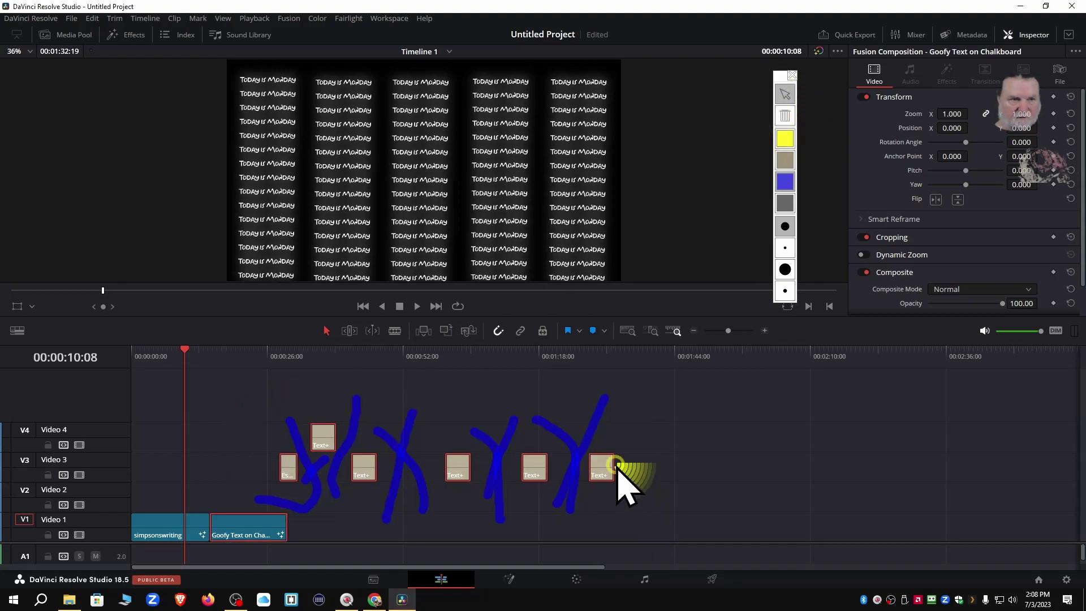
pyautogui.click(92, 18)
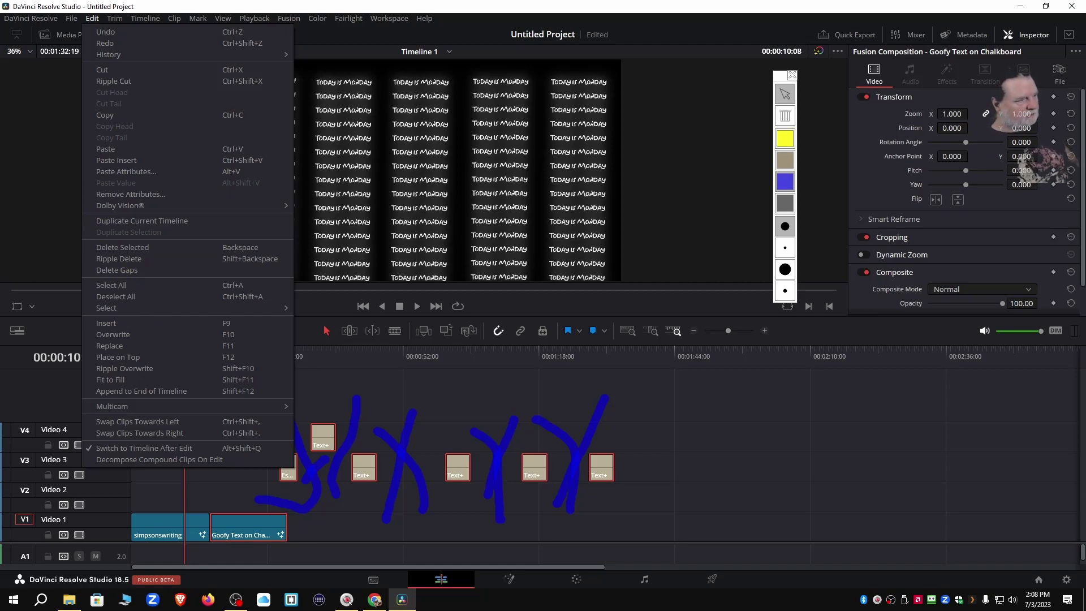
pyautogui.press('Escape')
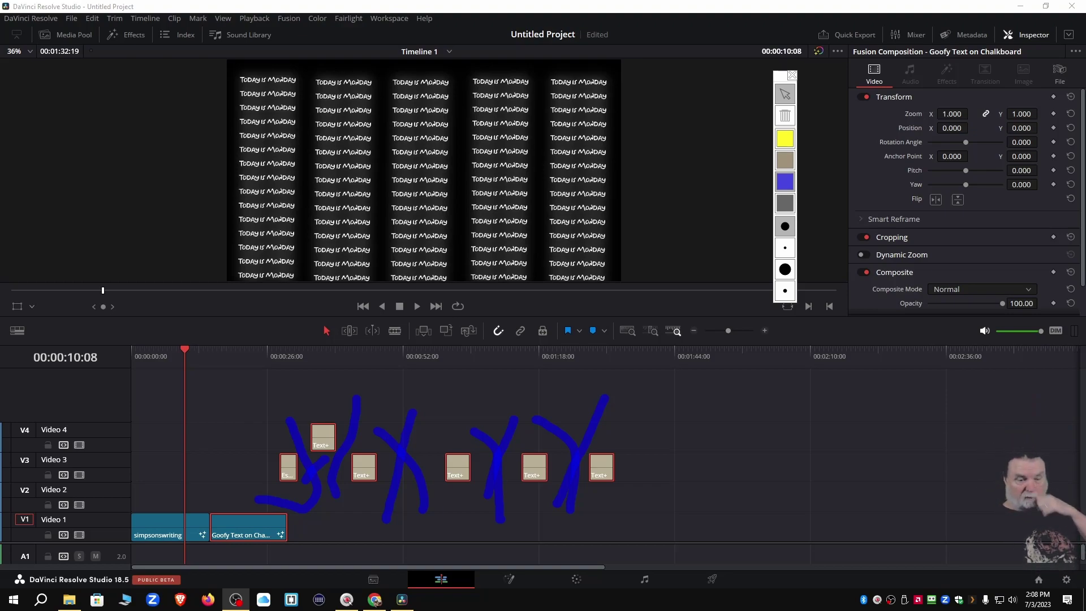
pyautogui.click(92, 18)
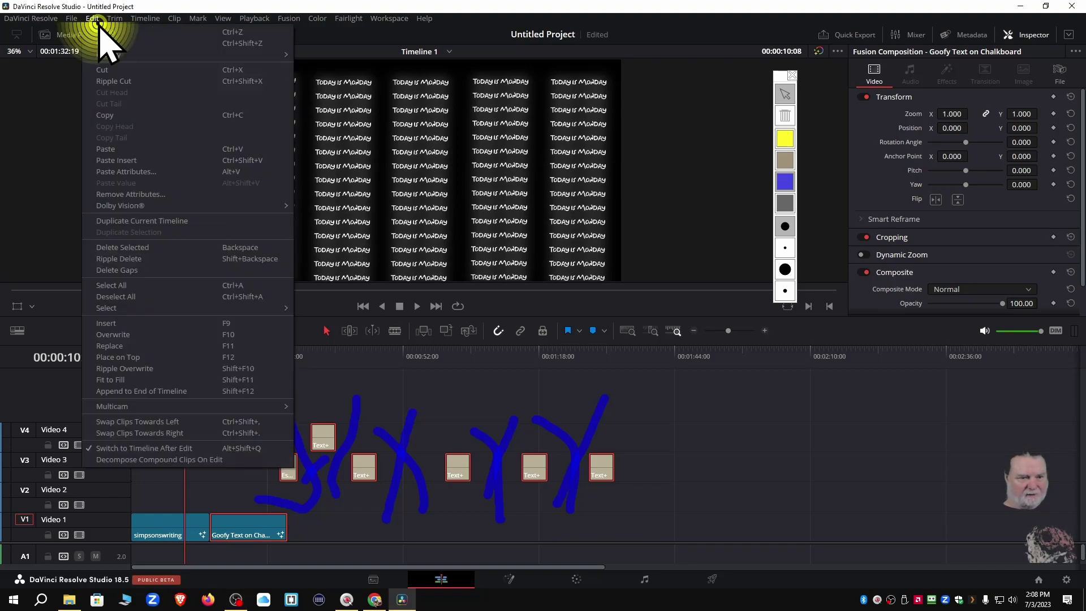
pyautogui.click(124, 269)
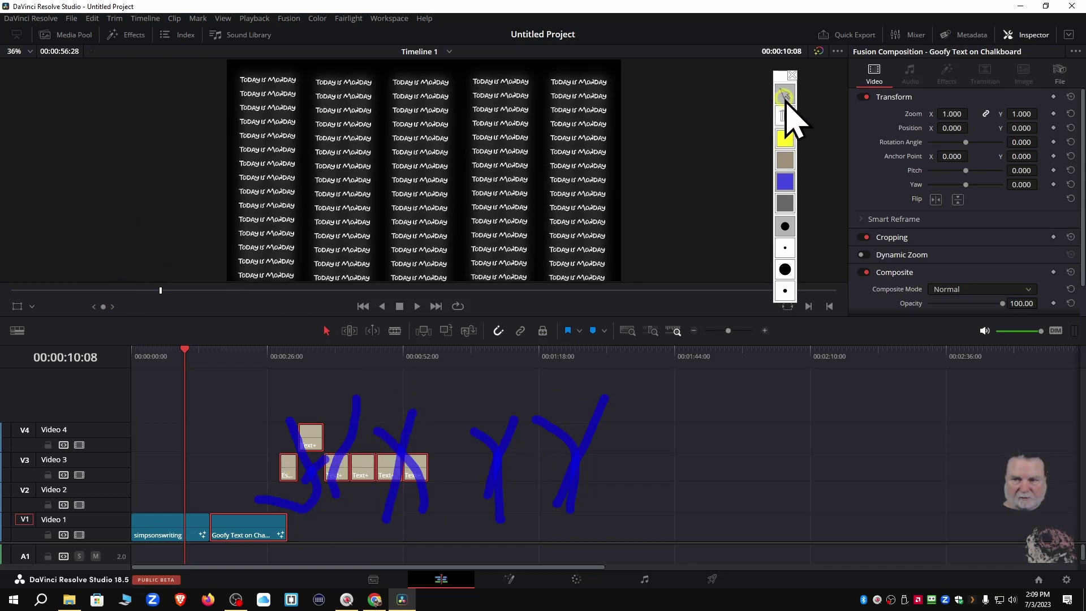
# Step: Draw blue lines below and above the title clips, then clear all drawings and close the Livedraw toolbar
pyautogui.moveTo(325, 497)
pyautogui.mouseDown()
pyautogui.moveTo(601, 504)
pyautogui.moveTo(570, 497)
pyautogui.mouseUp()
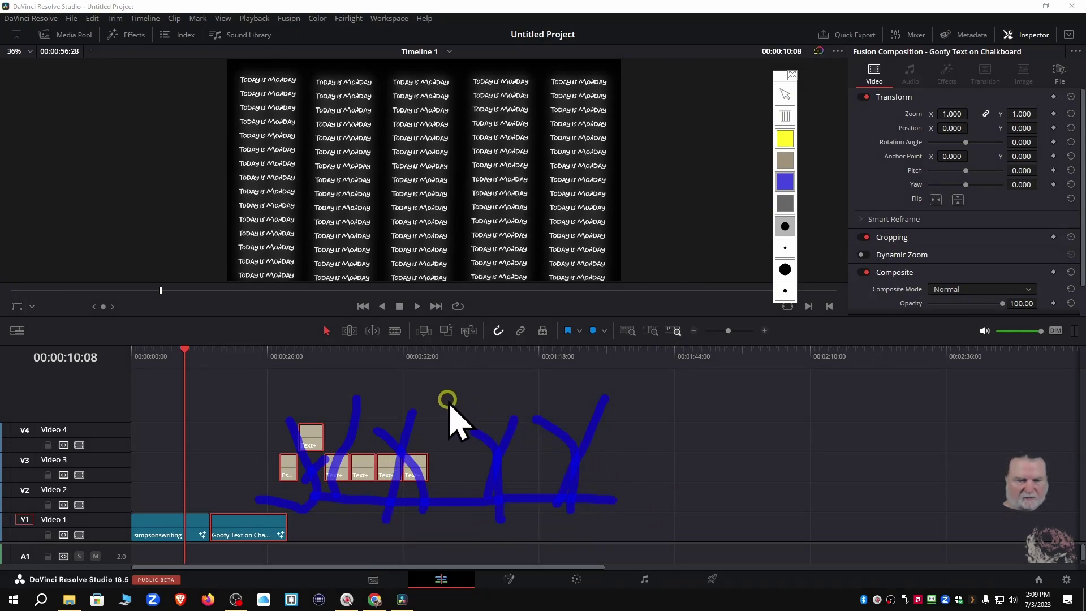
pyautogui.moveTo(455, 389)
pyautogui.mouseDown()
pyautogui.moveTo(306, 376)
pyautogui.moveTo(307, 394)
pyautogui.mouseUp()
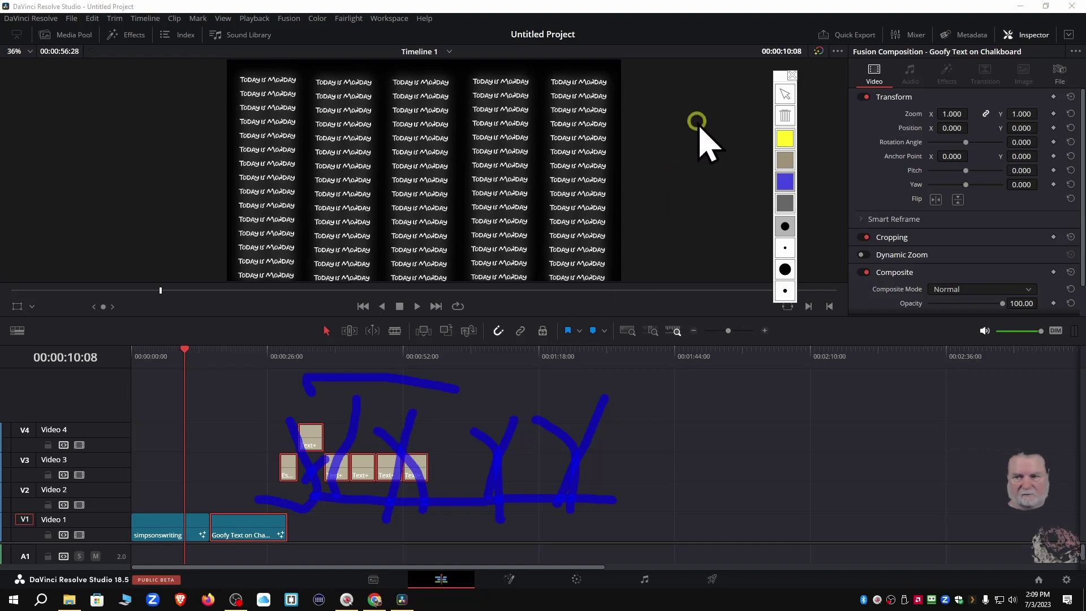
pyautogui.click(787, 116)
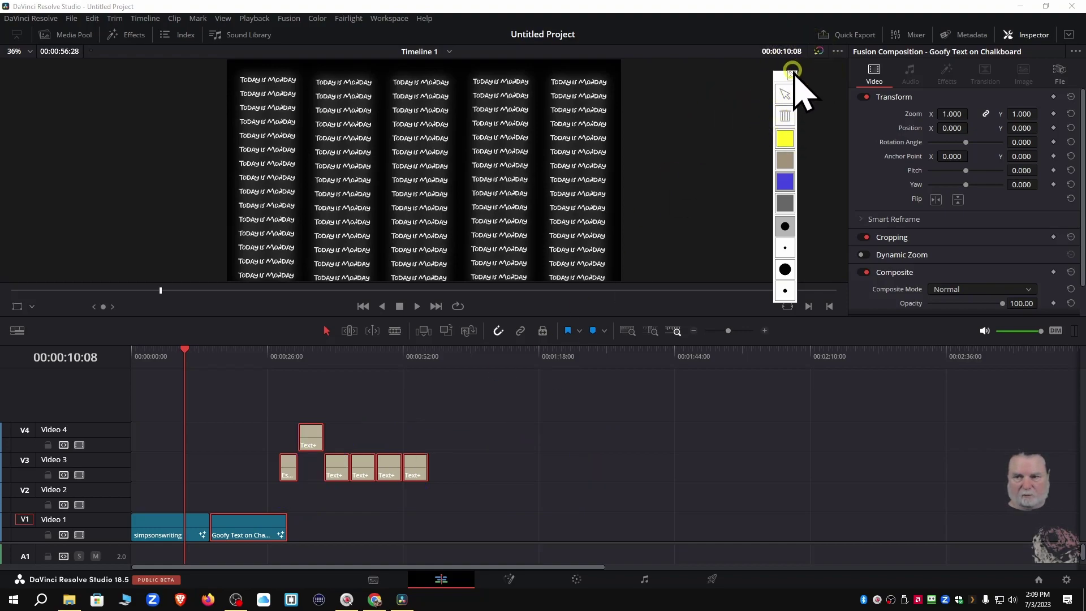
pyautogui.click(792, 73)
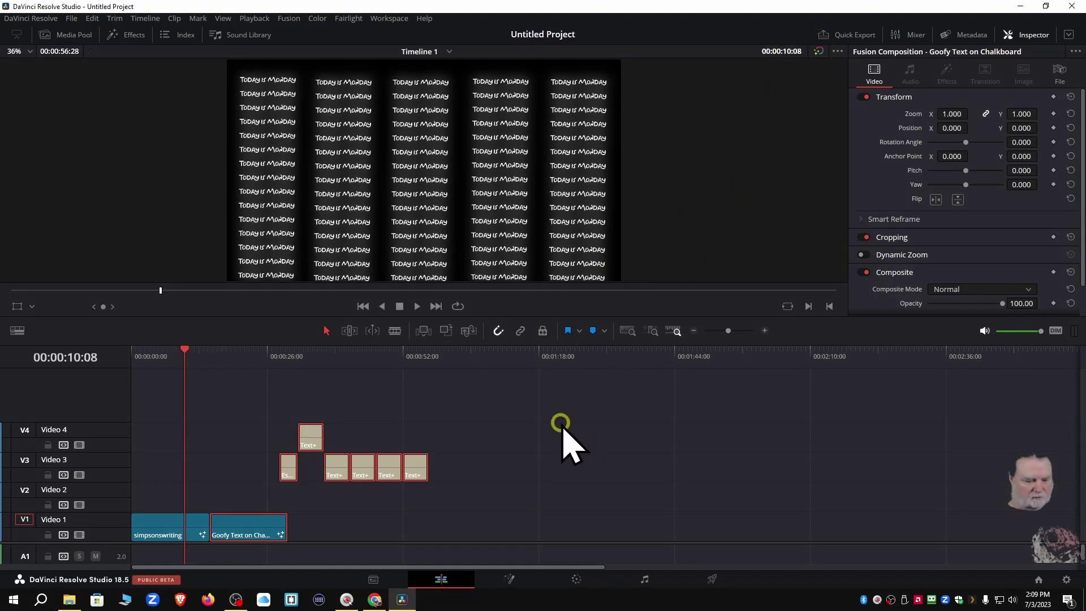
# Step: Undo the gap deletion on the title clips and save the project
pyautogui.hotkey('ctrl', 'z')
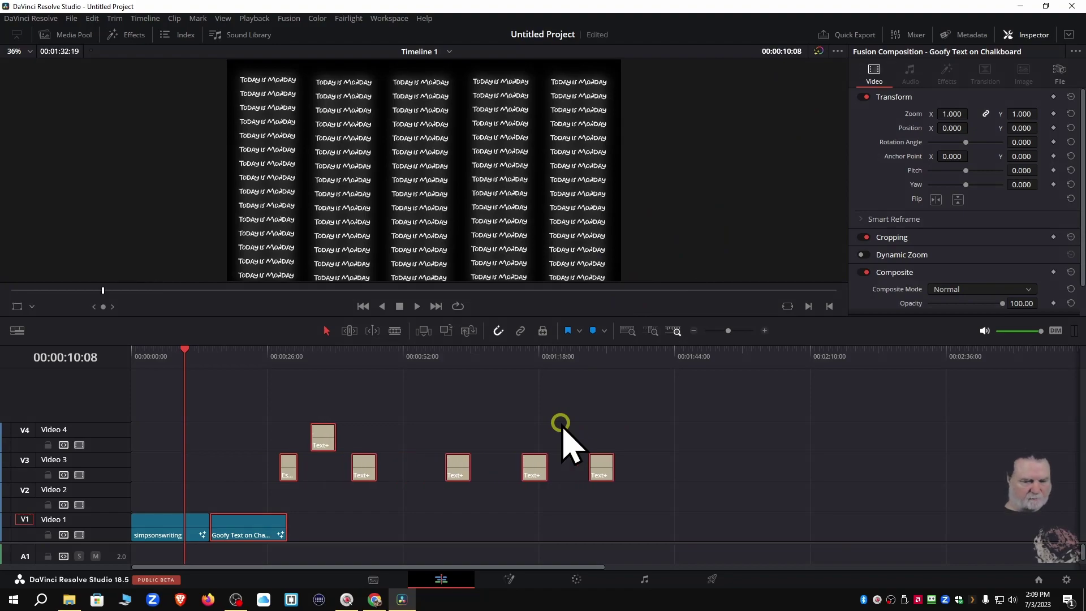
pyautogui.hotkey('ctrl', 's')
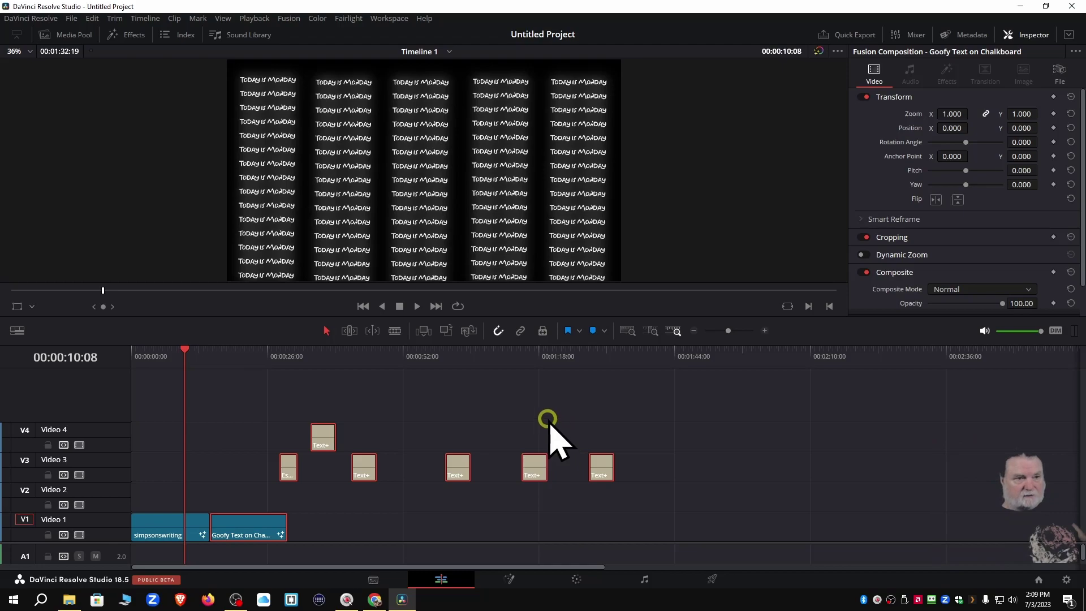
# Step: Show the Media Pool and place the 355281735 image and the screaming-man image on Video 5, spaced apart above the titles
pyautogui.click(69, 36)
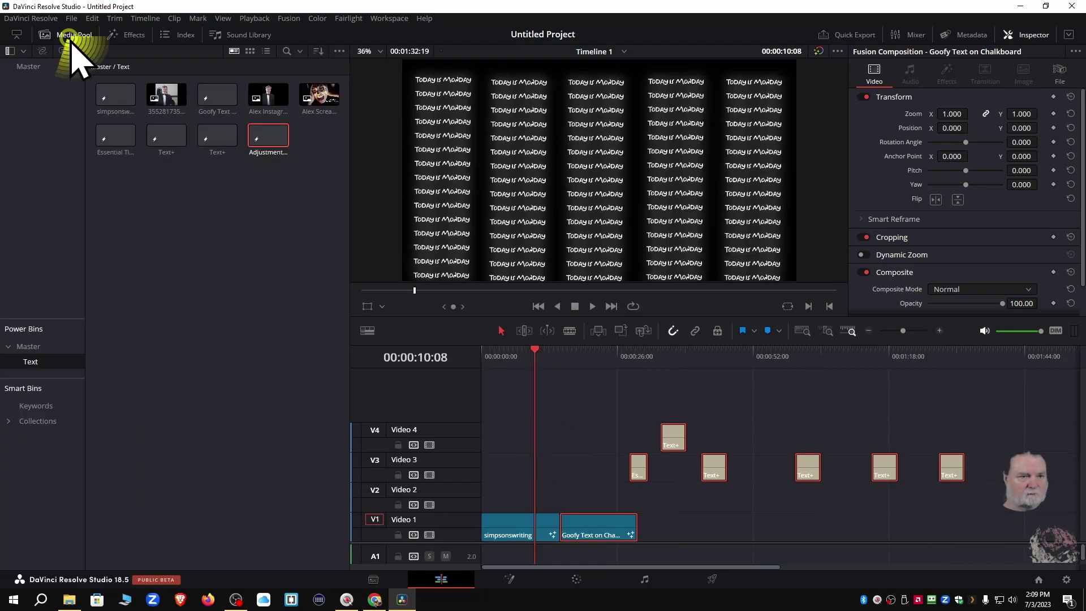
pyautogui.click(24, 330)
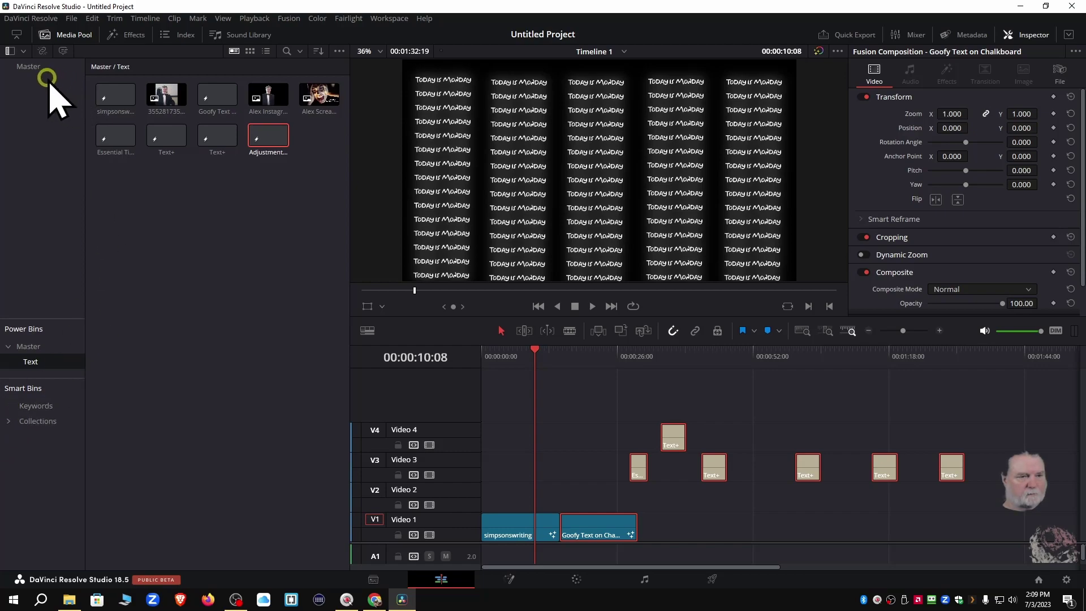
pyautogui.moveTo(188, 106); pyautogui.dragTo(639, 399)
pyautogui.click(416, 156)
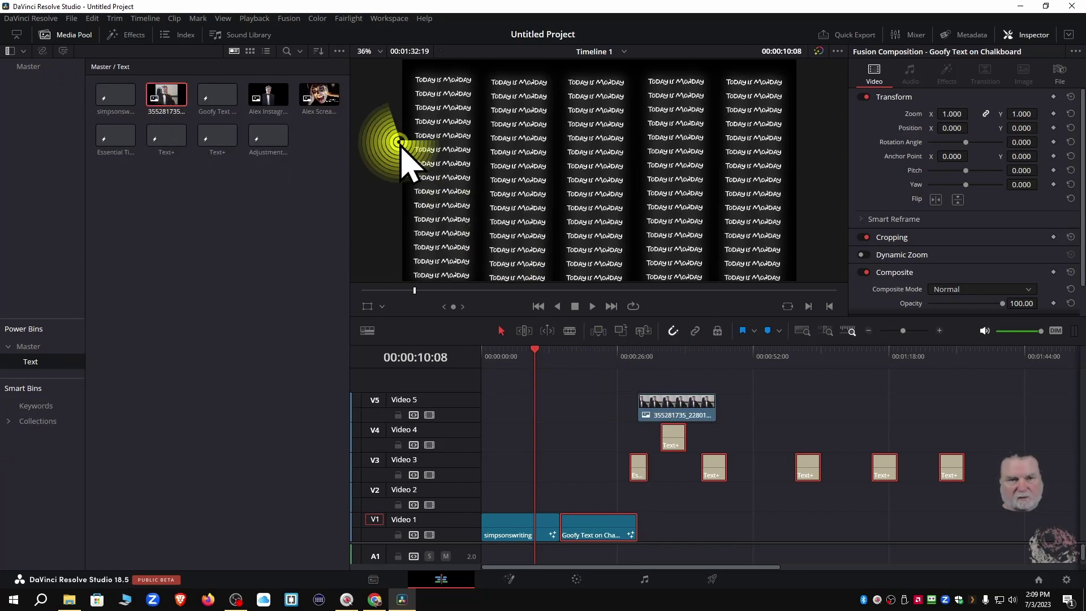
pyautogui.click(259, 101)
pyautogui.moveTo(308, 105); pyautogui.dragTo(774, 416)
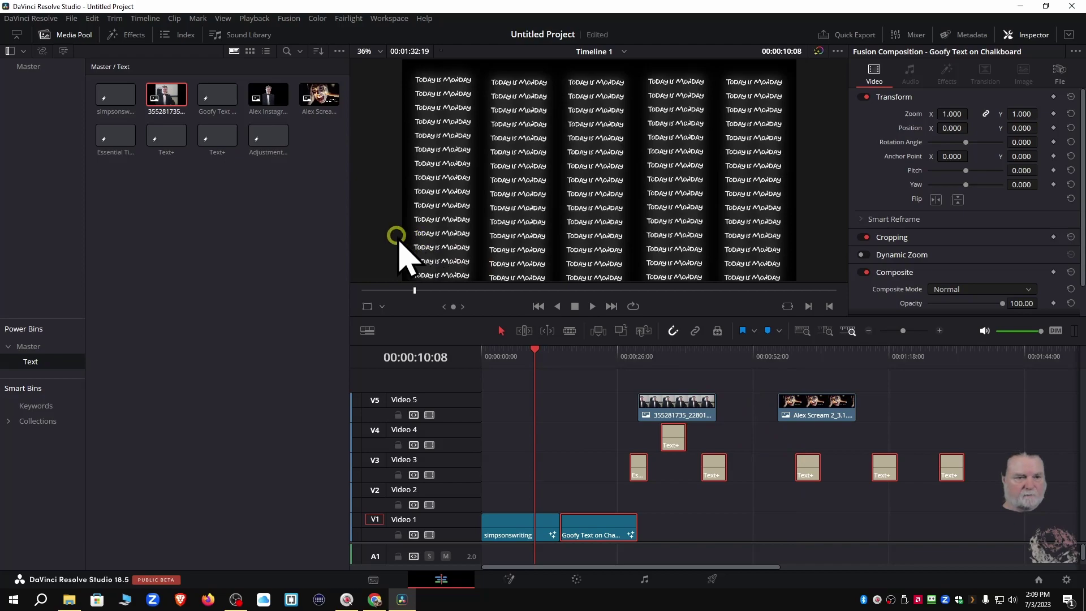
# Step: From the Master power bin, add the man-with-microphone photo and IMG_0313.JPG at either end of Video 5, then hide the Media Pool
pyautogui.click(28, 66)
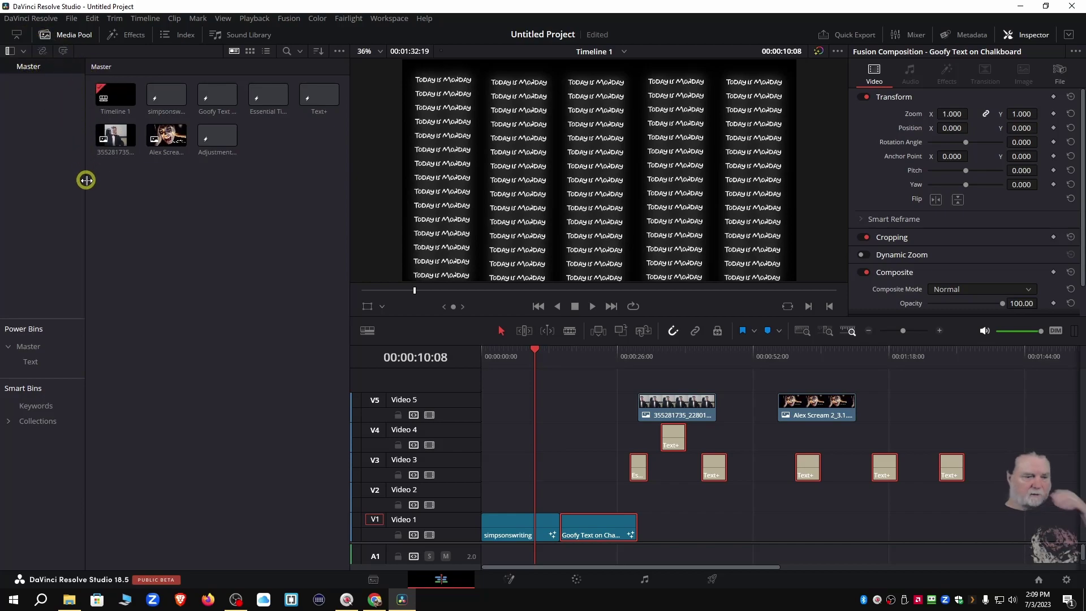
pyautogui.click(26, 346)
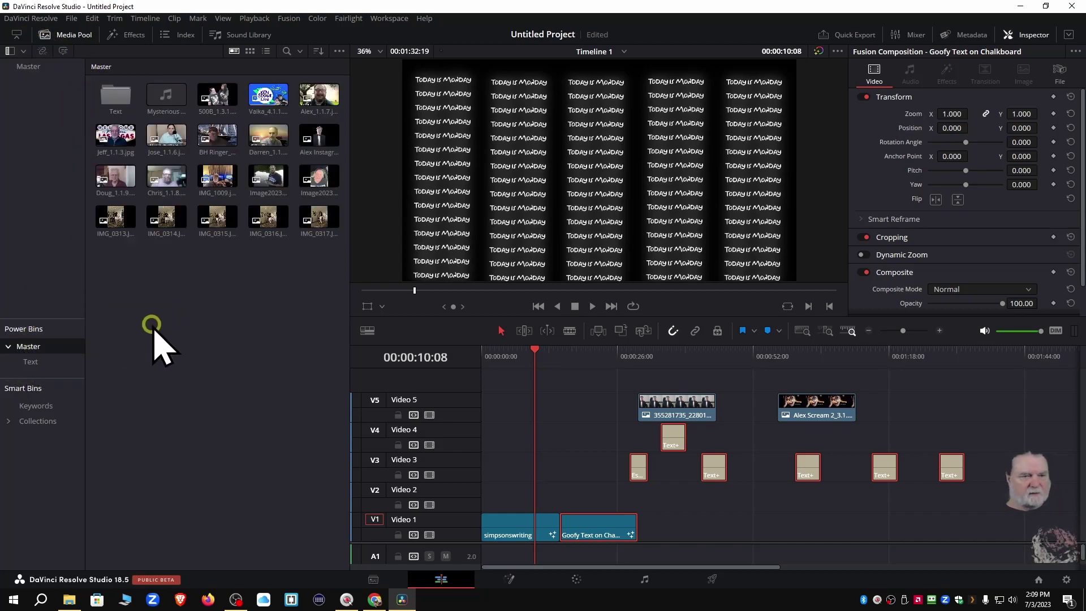
pyautogui.moveTo(172, 141); pyautogui.dragTo(558, 406)
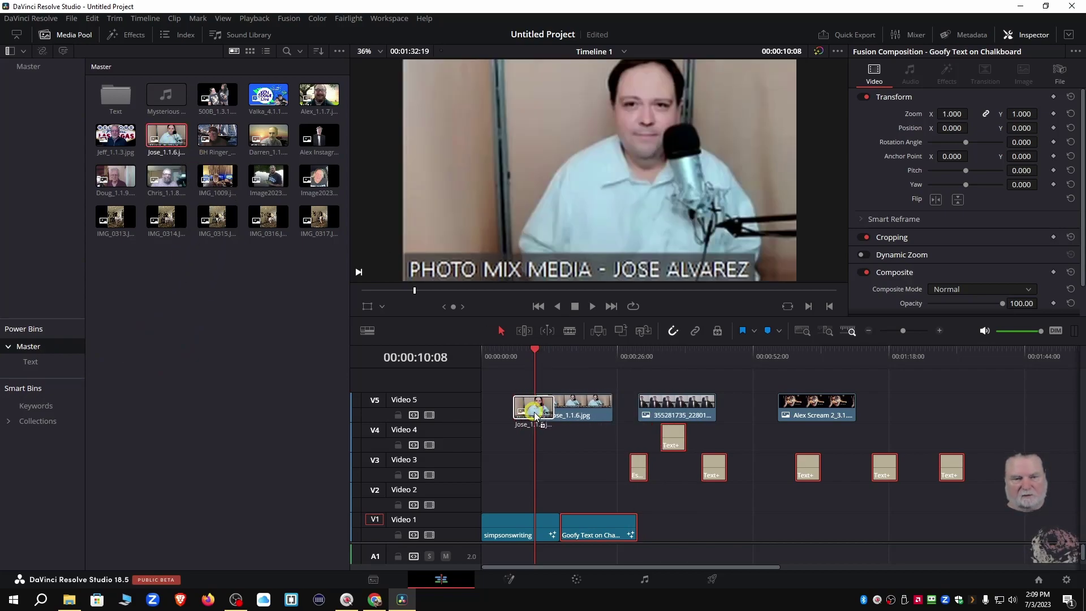
pyautogui.click(219, 213)
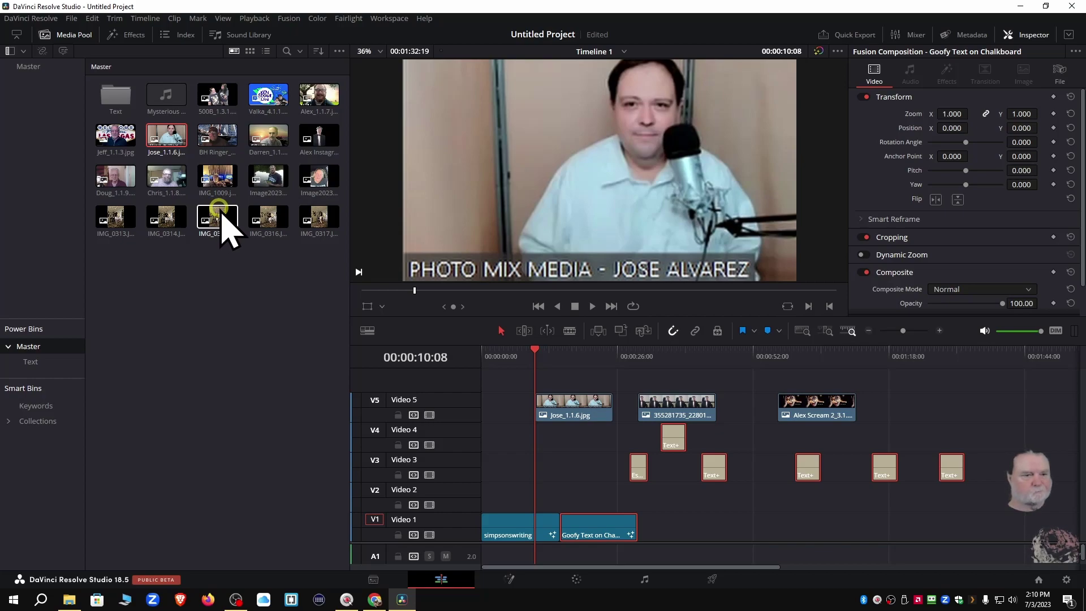
pyautogui.moveTo(119, 227); pyautogui.dragTo(899, 469)
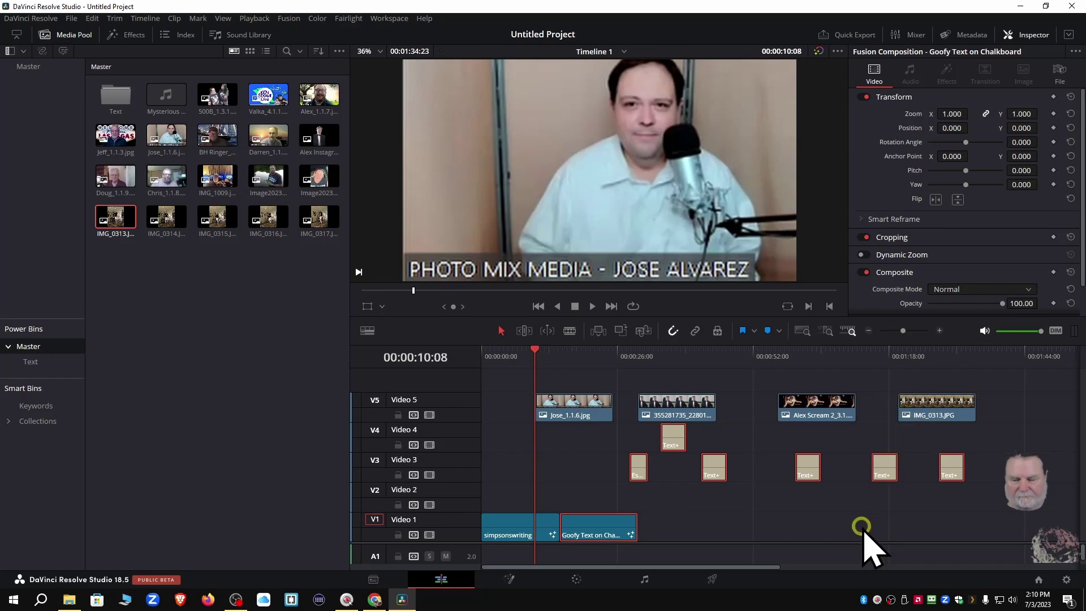
pyautogui.click(71, 35)
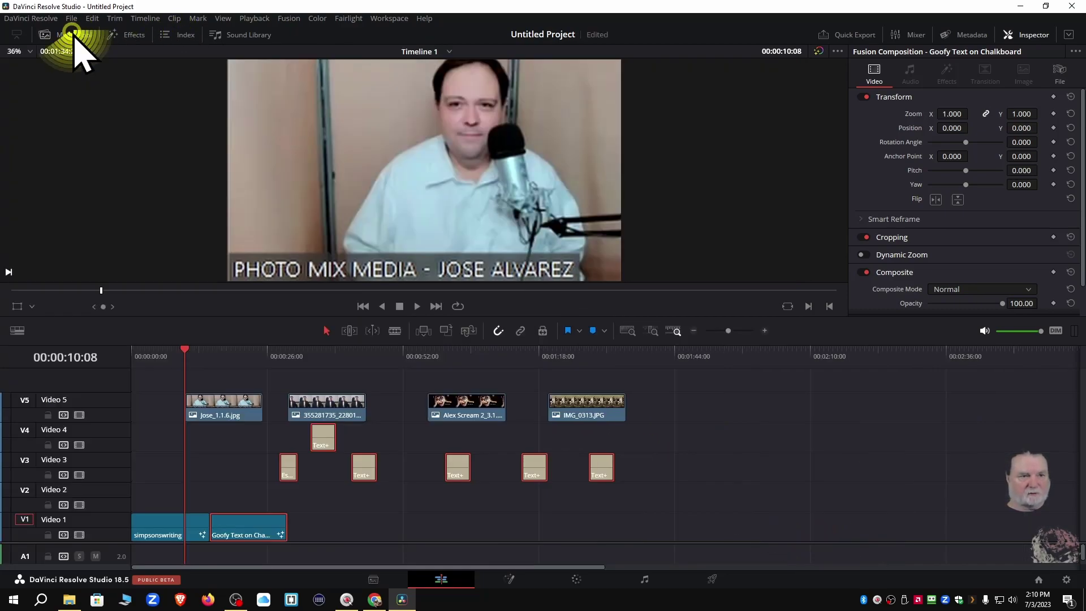
# Step: Move all the title clips on Video 3 and Video 4 past the end of IMG_0313.JPG and return the playhead to 00:00:00:00
pyautogui.moveTo(256, 453); pyautogui.dragTo(604, 485)
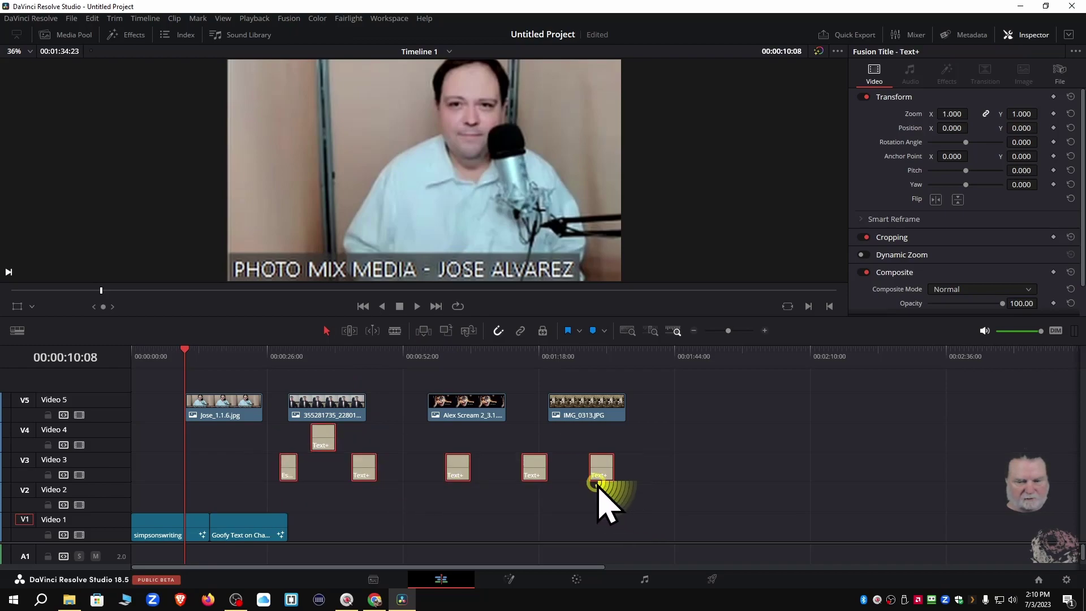
pyautogui.moveTo(533, 465); pyautogui.dragTo(899, 467)
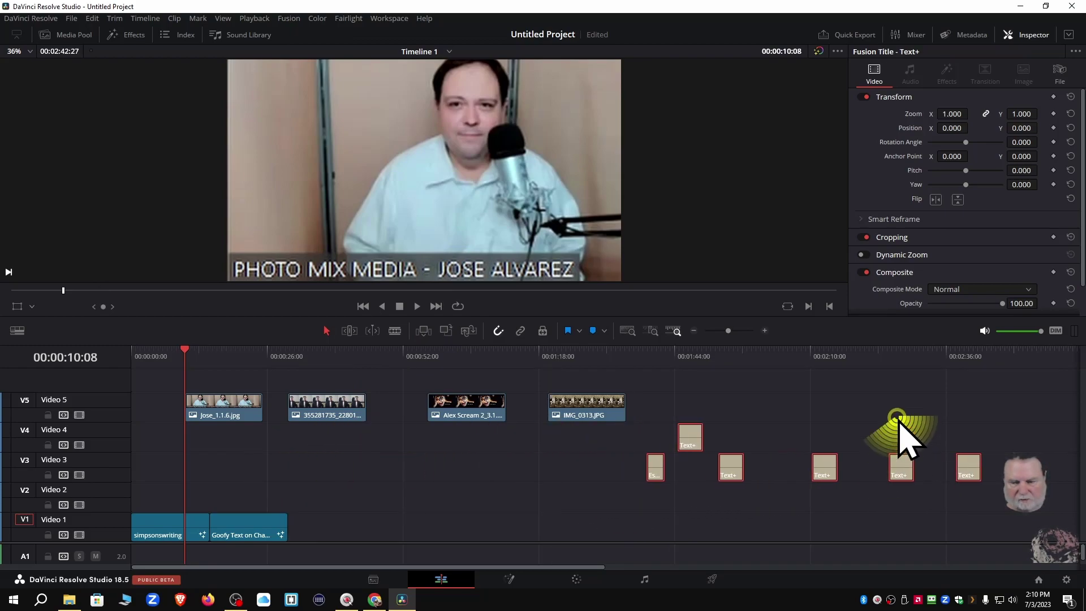
pyautogui.click(896, 424)
pyautogui.moveTo(183, 352); pyautogui.dragTo(112, 431)
# Step: Delete the gaps between the four image clips on Video 5, then undo that deletion
pyautogui.moveTo(188, 375); pyautogui.dragTo(611, 450)
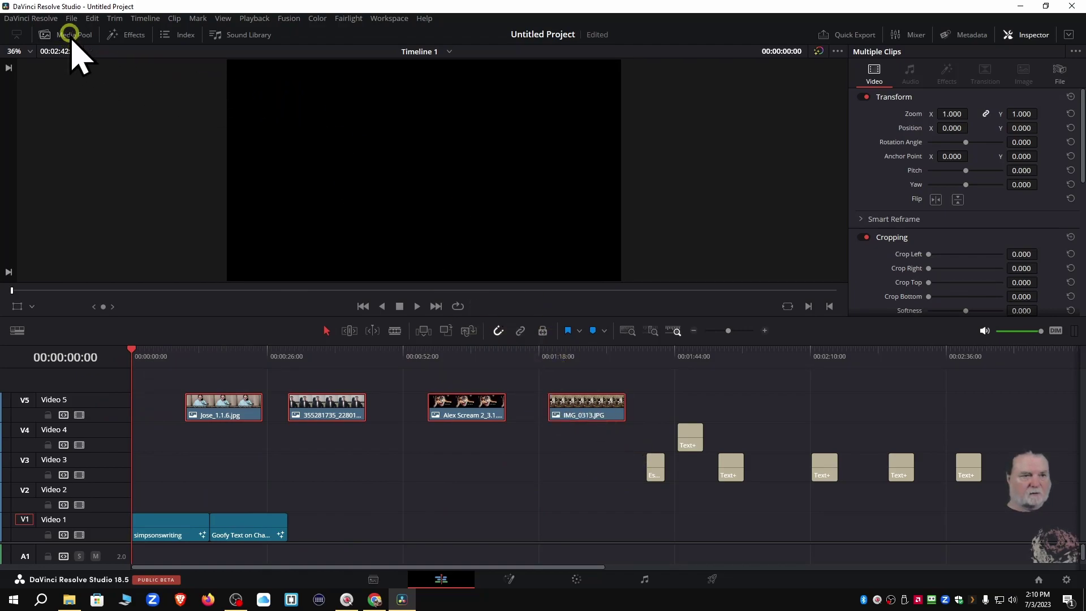
pyautogui.click(93, 18)
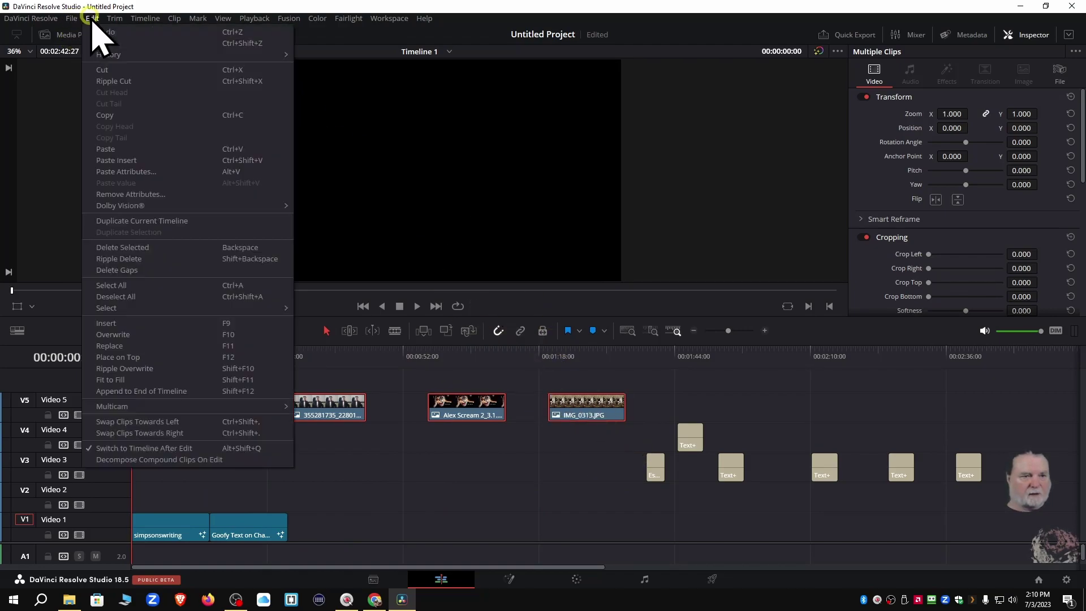
pyautogui.click(122, 270)
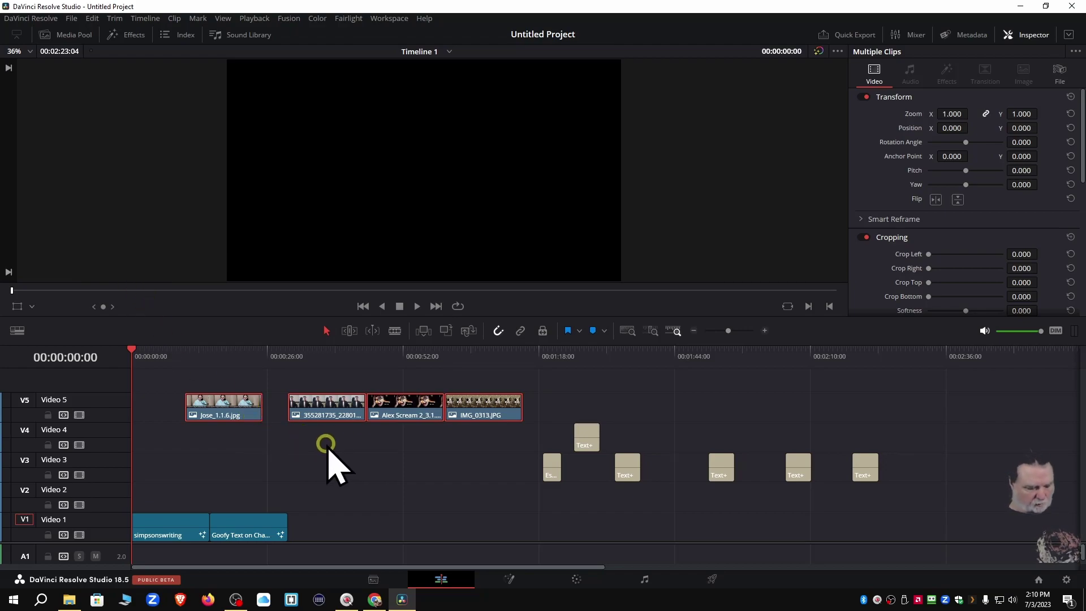
pyautogui.hotkey('ctrl', 'z')
pyautogui.hotkey('ctrl', 'z')
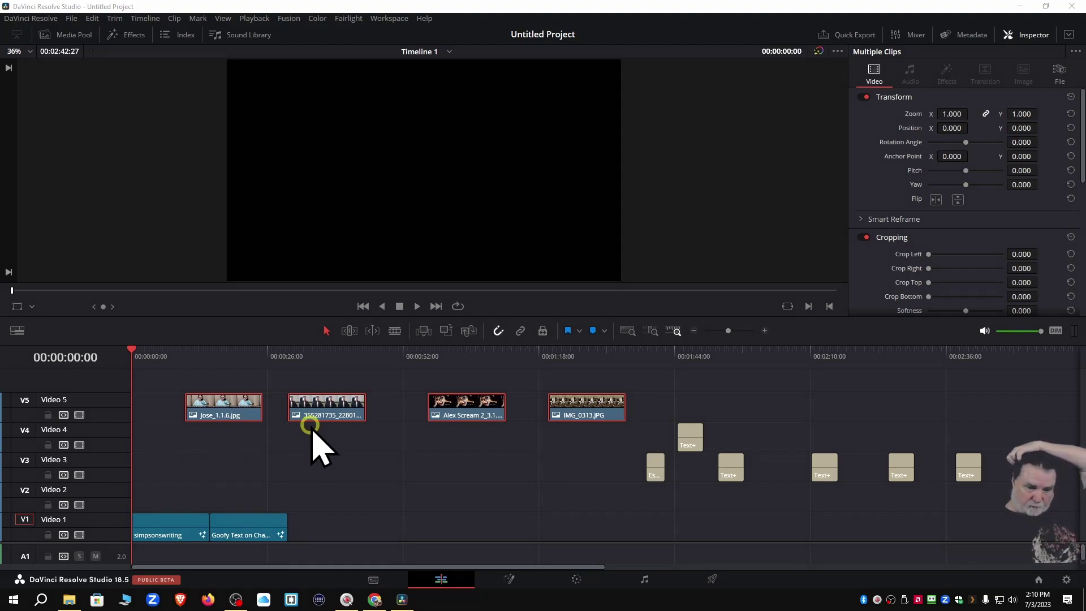
# Step: Draw blue vertical lines in the last two gaps on Video 5 and an arrow pointing up at the first gap
pyautogui.moveTo(390, 389); pyautogui.dragTo(383, 478)
pyautogui.moveTo(526, 380); pyautogui.dragTo(516, 464)
pyautogui.moveTo(272, 426)
pyautogui.mouseDown()
pyautogui.moveTo(271, 465)
pyautogui.moveTo(278, 436)
pyautogui.moveTo(286, 448)
pyautogui.moveTo(256, 438)
pyautogui.moveTo(245, 447)
pyautogui.mouseUp()
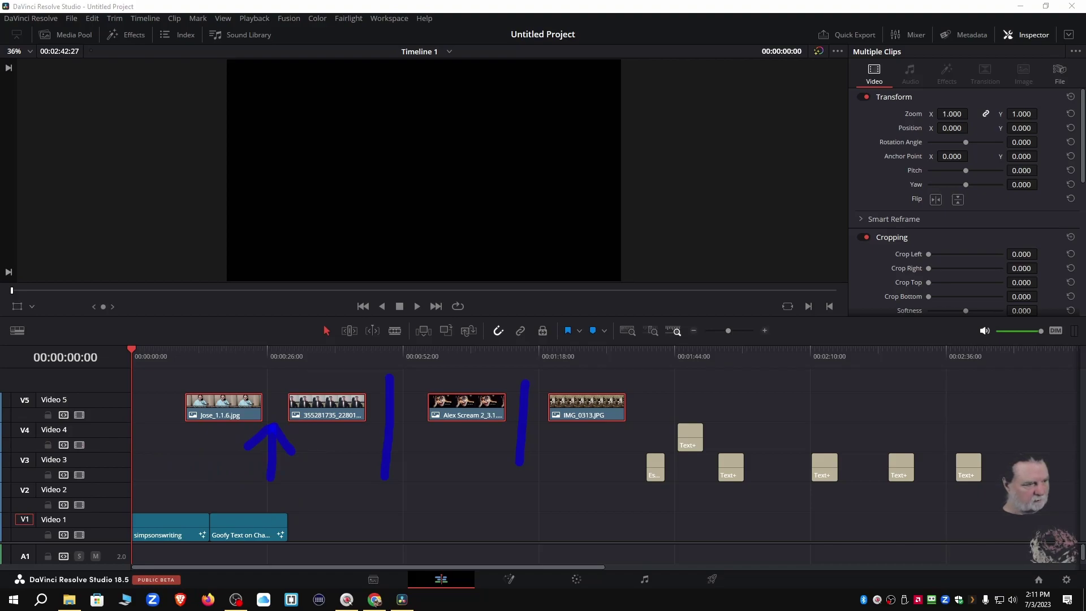
# Step: Delete the gaps between the four image clips on Video 5, then show the Media Pool and clear the blue annotations
pyautogui.moveTo(216, 375); pyautogui.dragTo(559, 427)
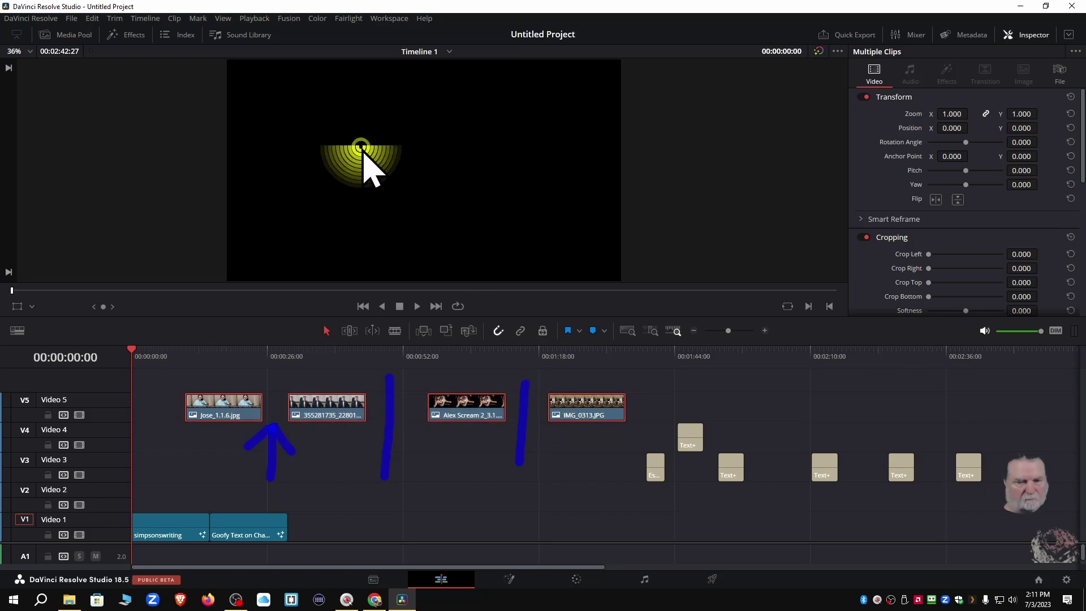
pyautogui.click(91, 20)
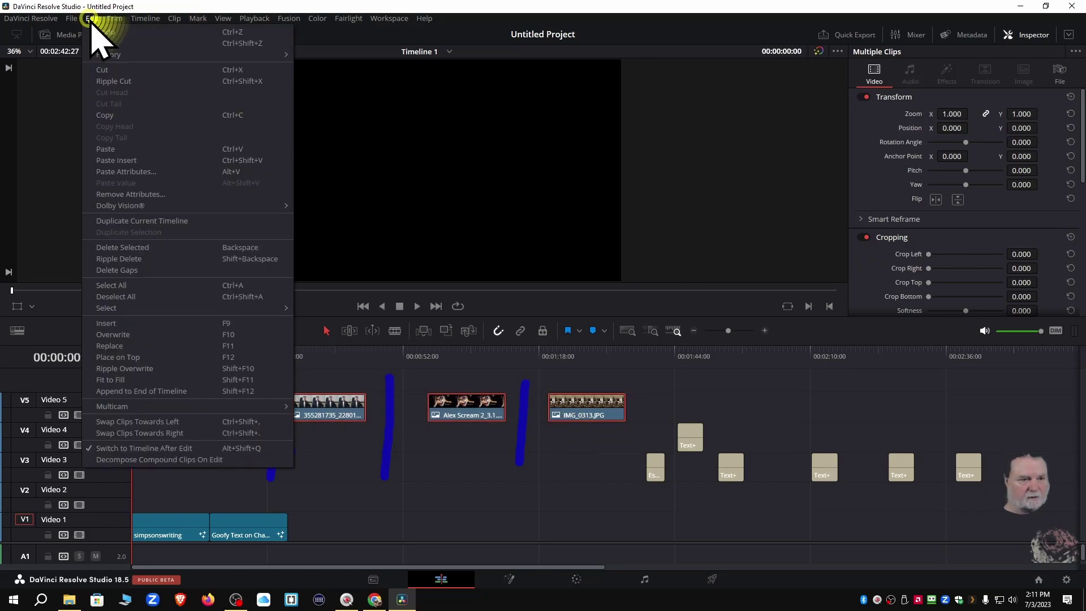
pyautogui.click(111, 270)
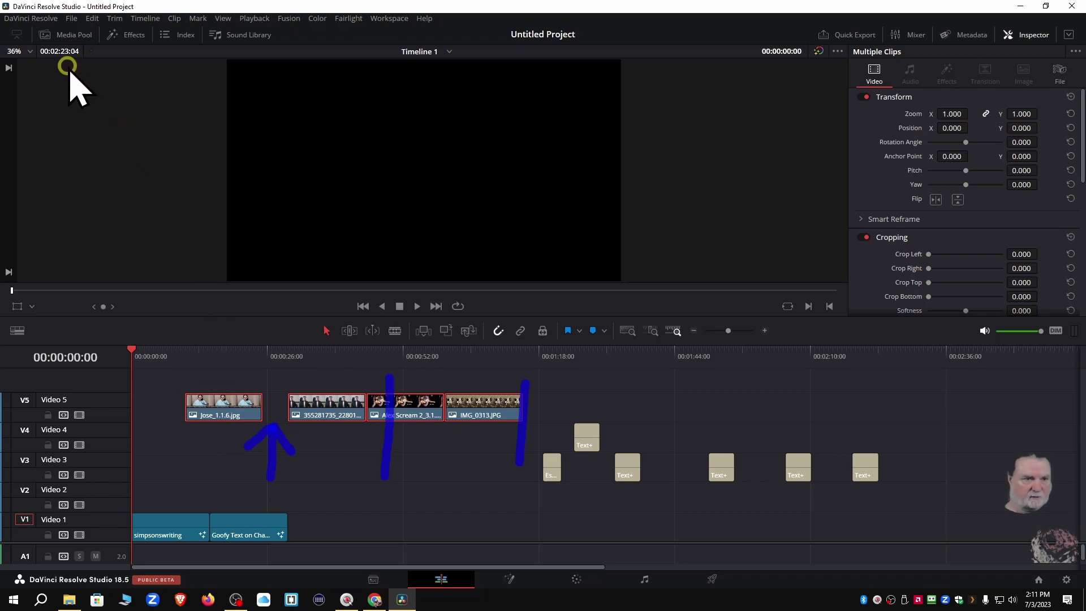
pyautogui.click(67, 35)
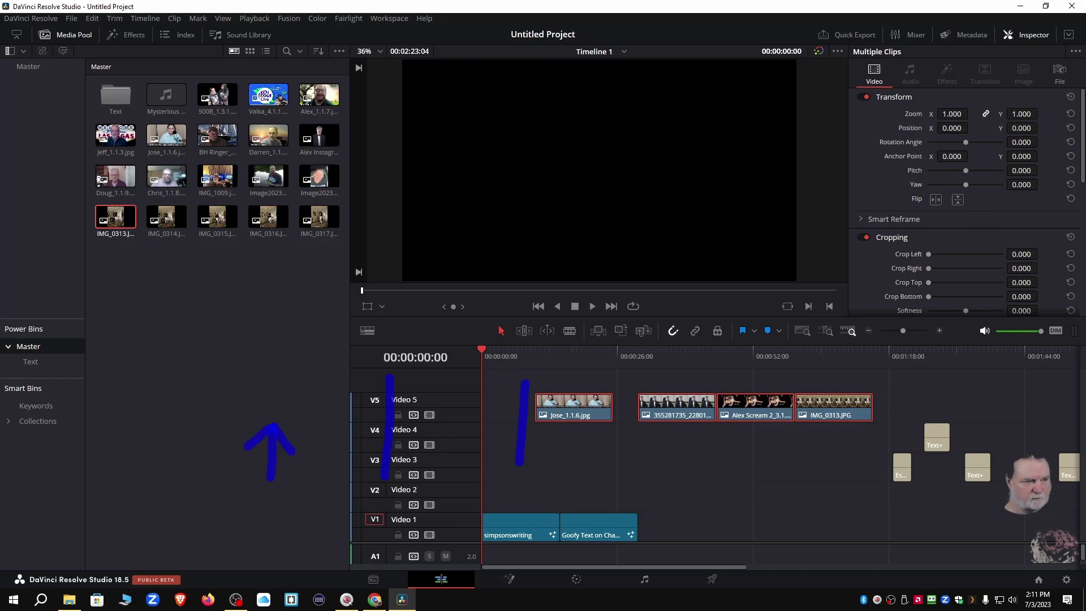
pyautogui.press('Escape')
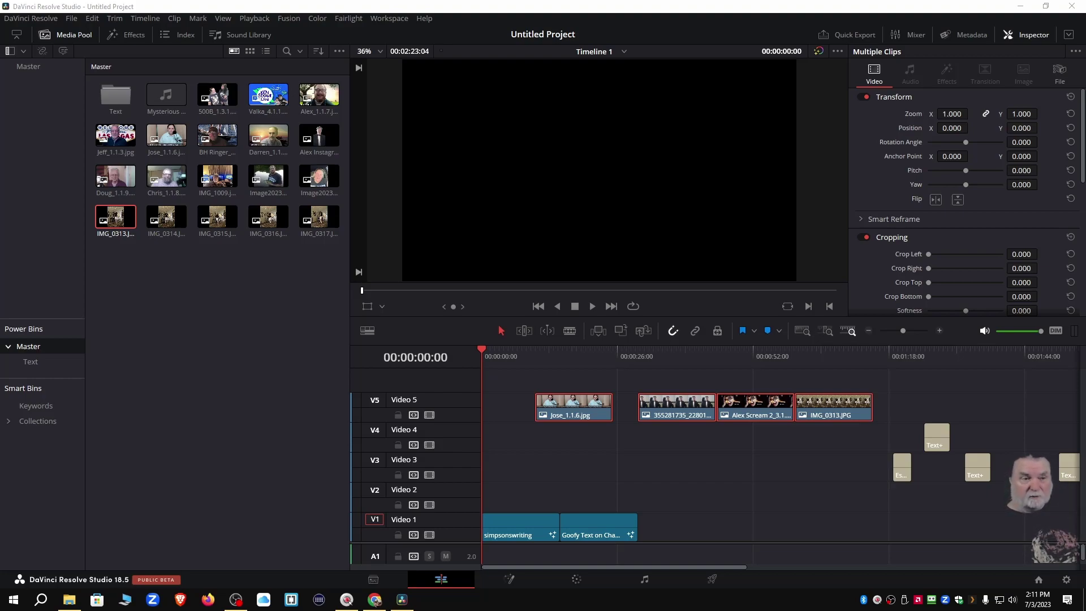
# Step: Delete the four image clips from Video 5 and all the title clips from Video 3 and Video 4, hiding the Media Pool
pyautogui.click(583, 418)
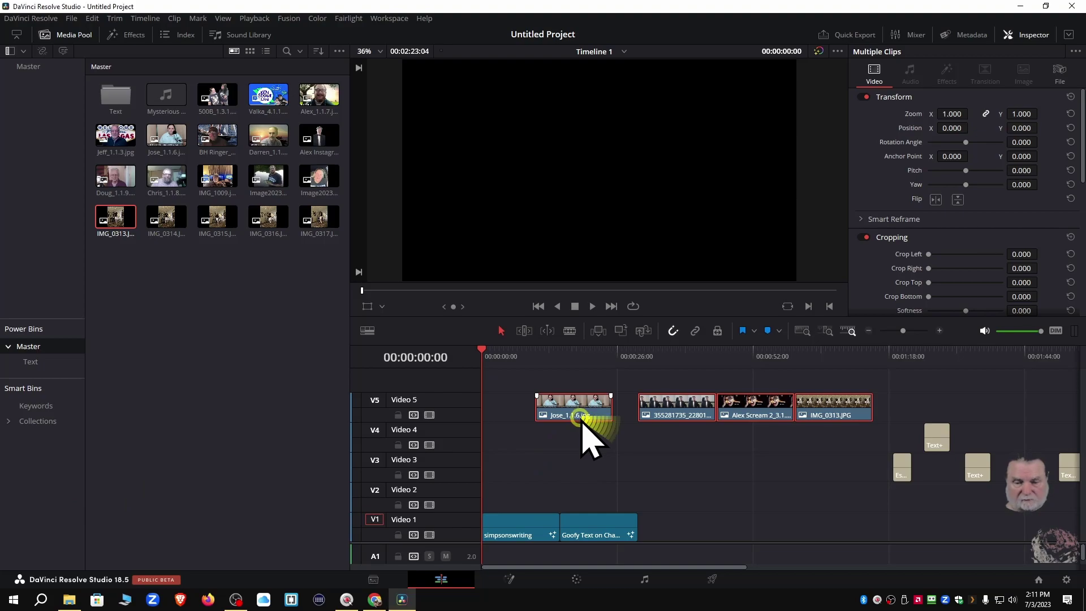
pyautogui.press('Delete')
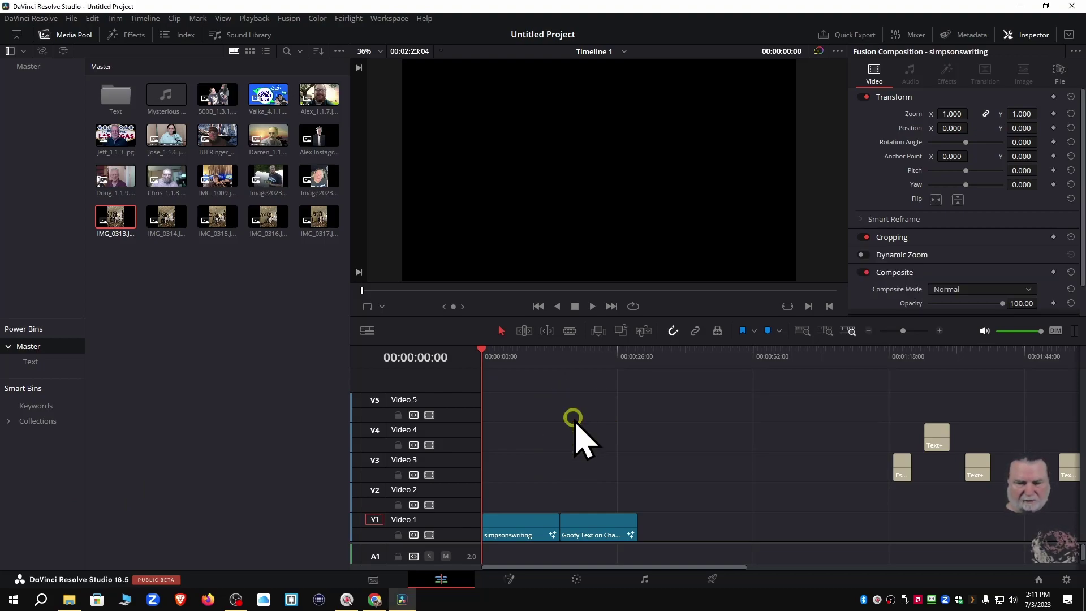
pyautogui.click(74, 34)
pyautogui.moveTo(518, 409); pyautogui.dragTo(1017, 496)
pyautogui.press('Delete')
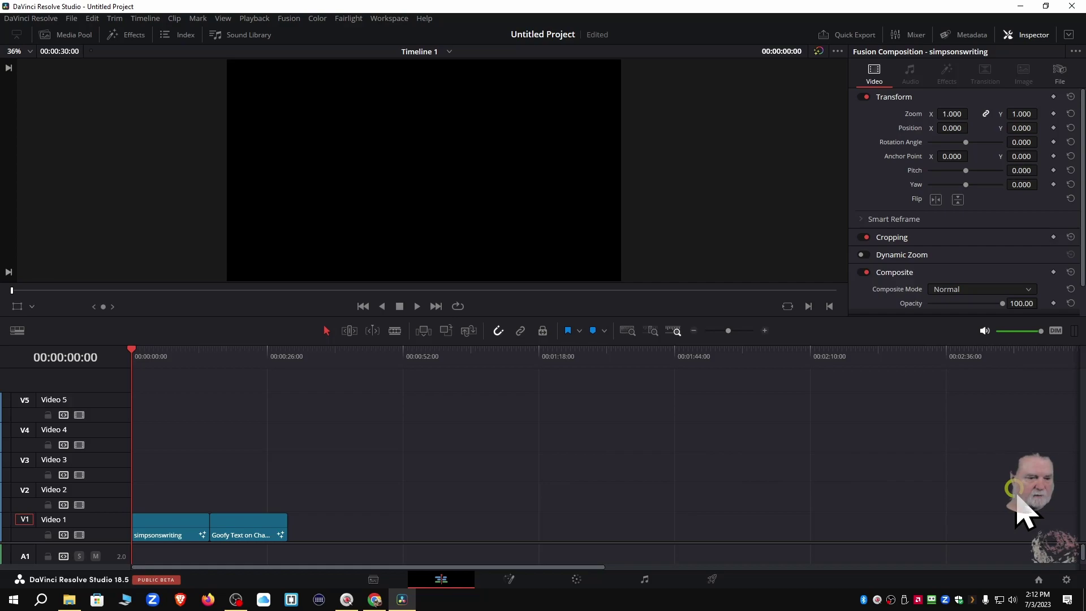
# Step: Place the Mysterious Strange Things music from the Master power bin at the start of Audio 1, then undo the placement
pyautogui.click(66, 34)
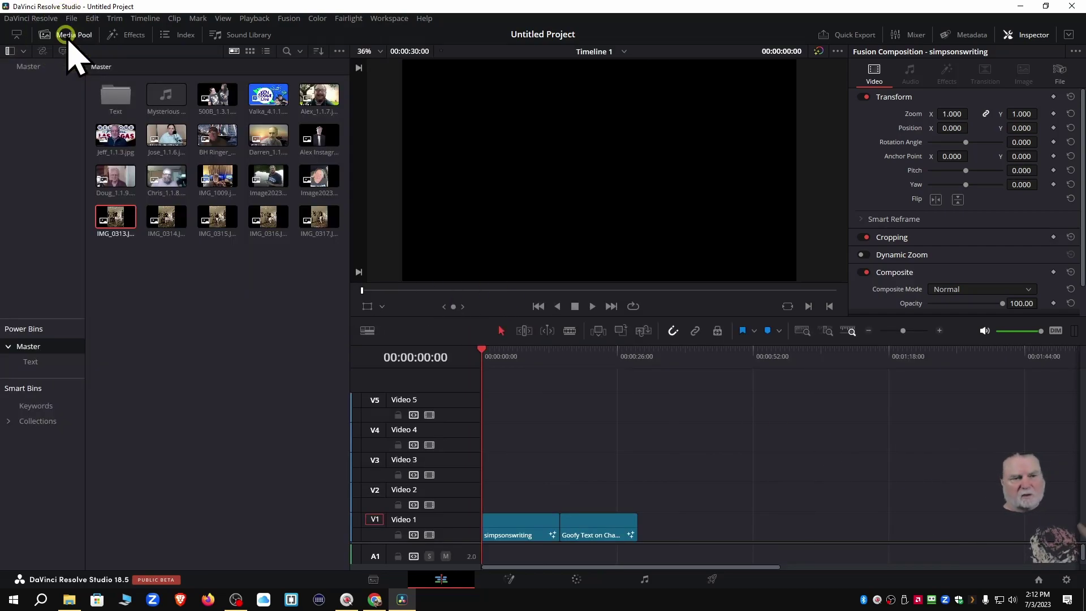
pyautogui.doubleClick(116, 95)
pyautogui.click(22, 66)
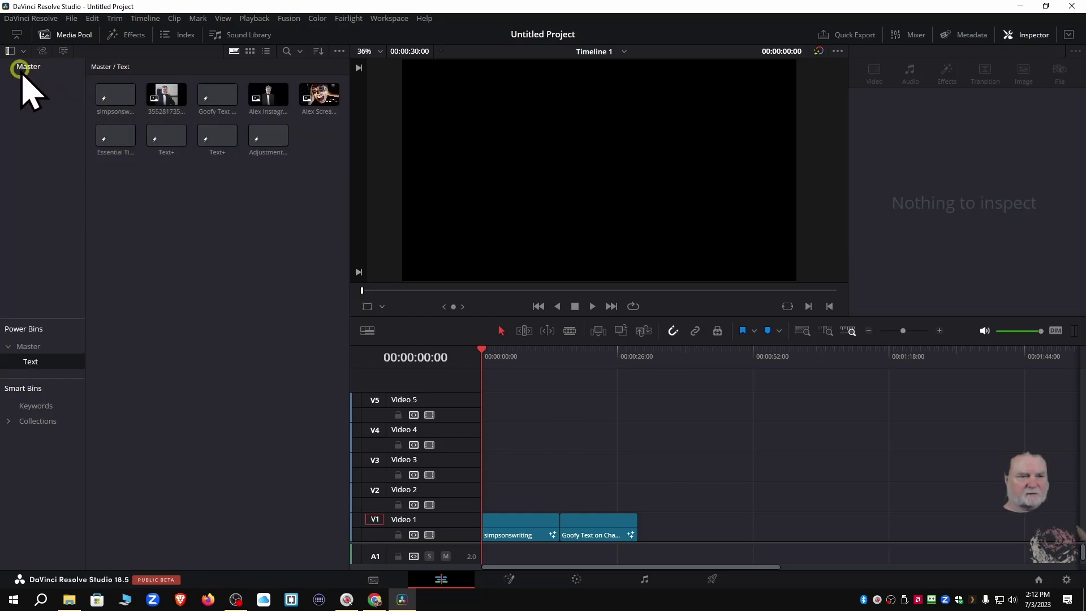
pyautogui.click(31, 346)
pyautogui.click(181, 286)
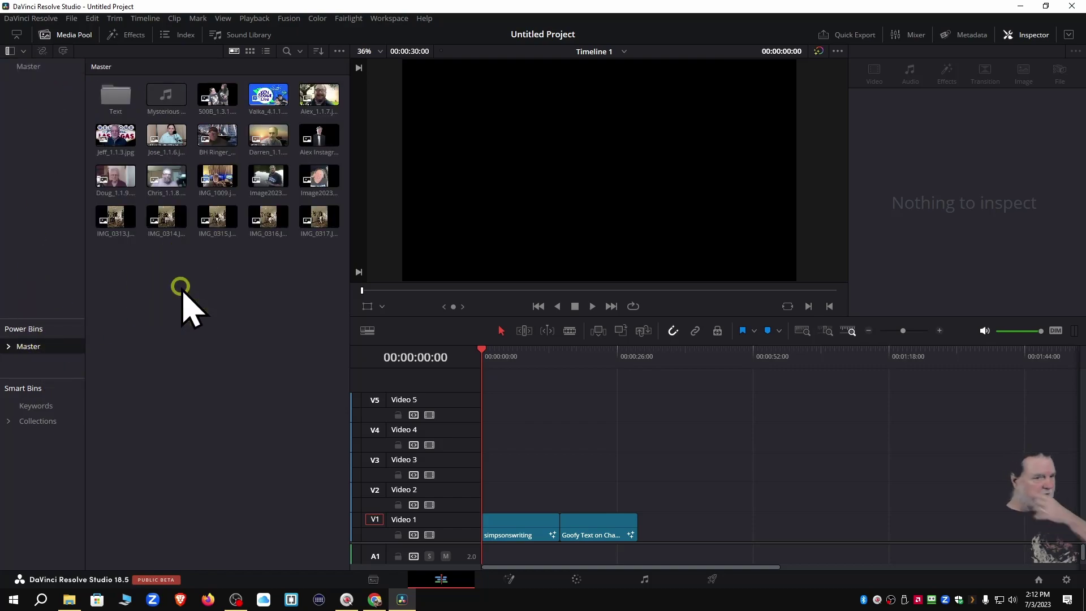
pyautogui.click(165, 94)
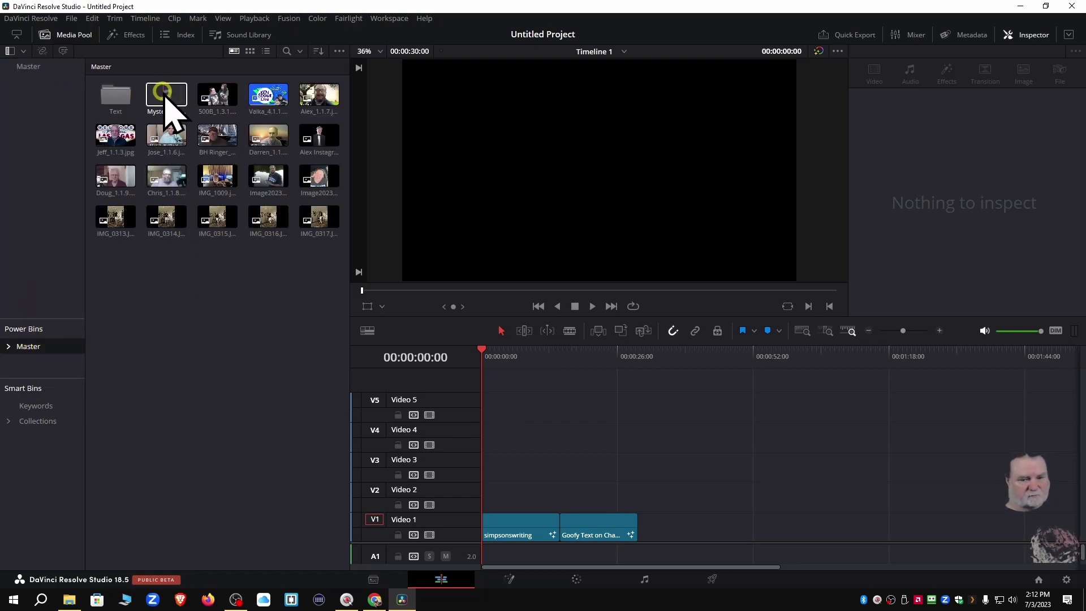
pyautogui.moveTo(165, 94); pyautogui.dragTo(530, 560)
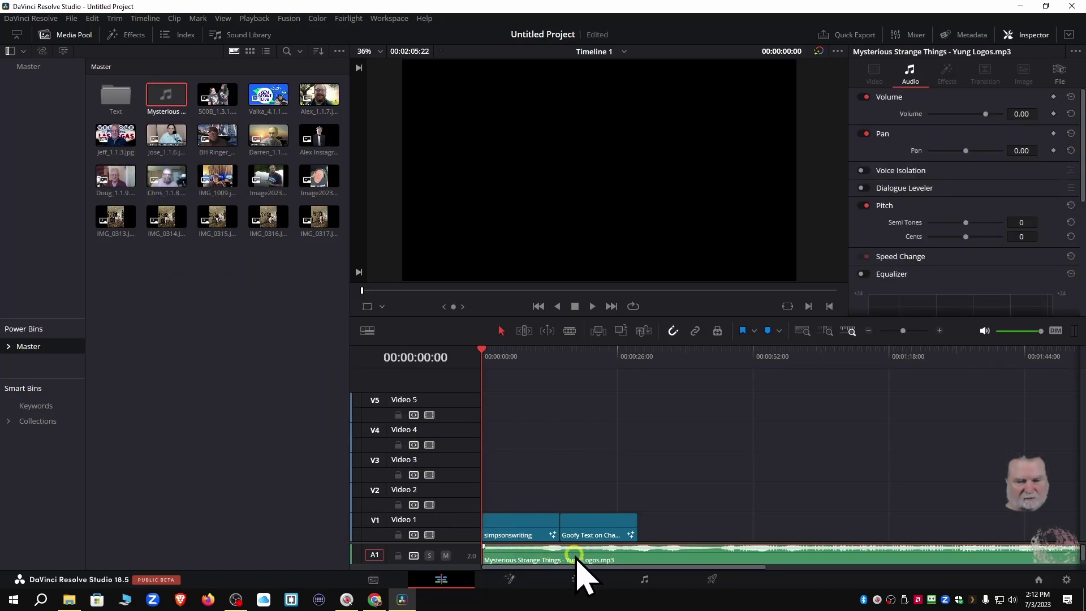
pyautogui.hotkey('ctrl', 'z')
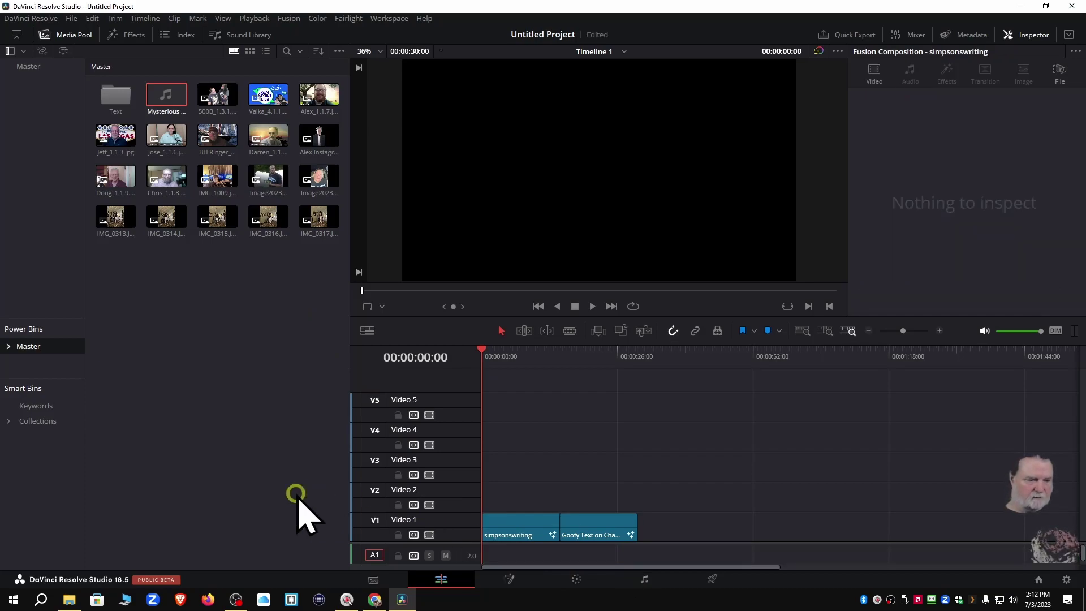
# Step: Expand the smart bin collections and compare the contents of the Music smart bin with the project's Master bin
pyautogui.click(8, 421)
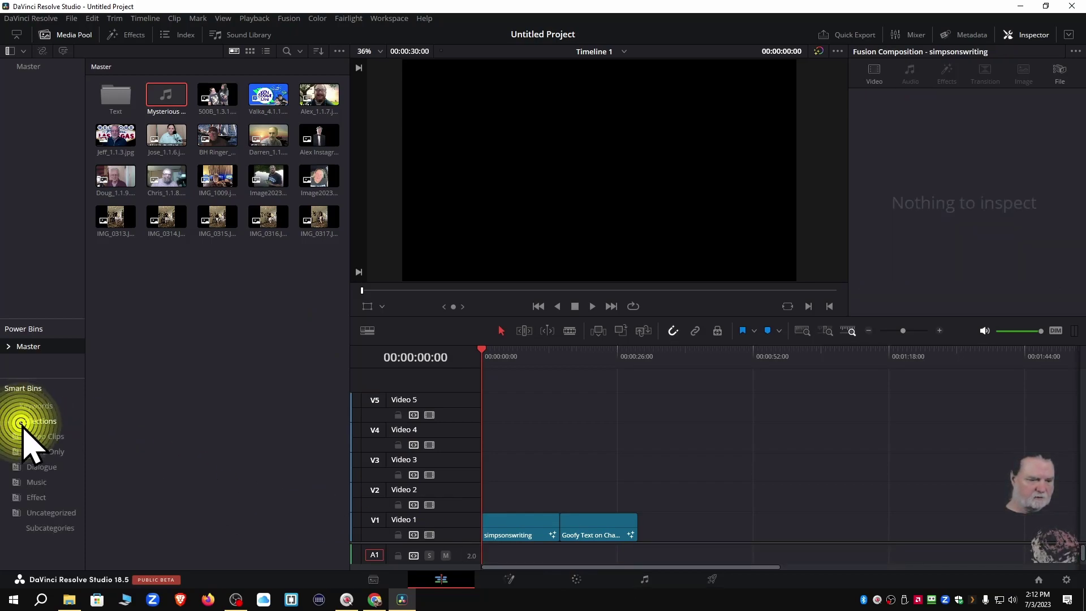
pyautogui.click(36, 482)
pyautogui.click(36, 481)
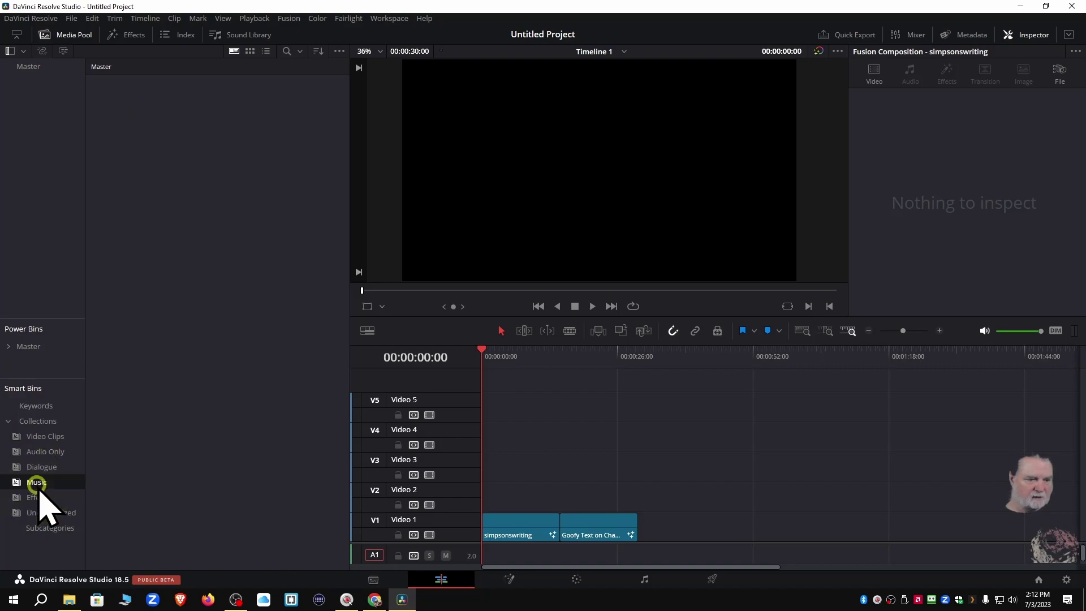
pyautogui.click(28, 66)
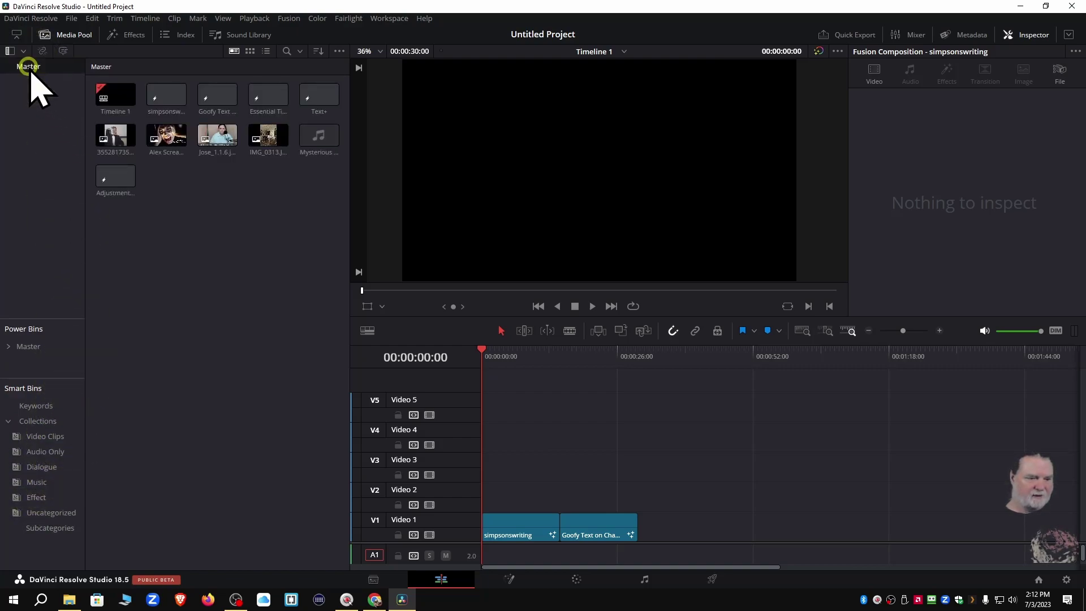
pyautogui.click(35, 481)
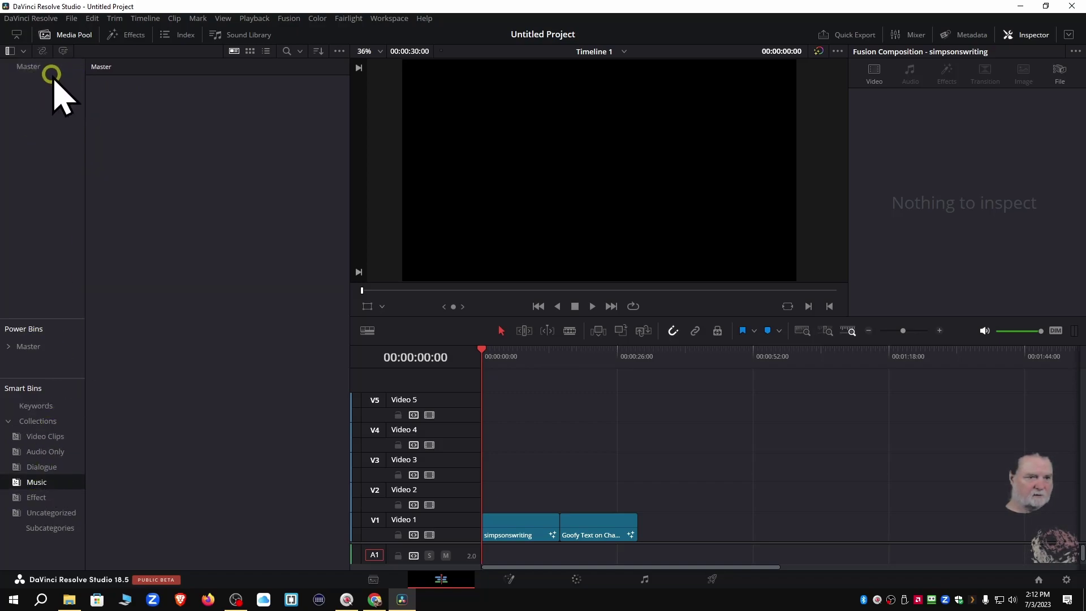
pyautogui.click(29, 67)
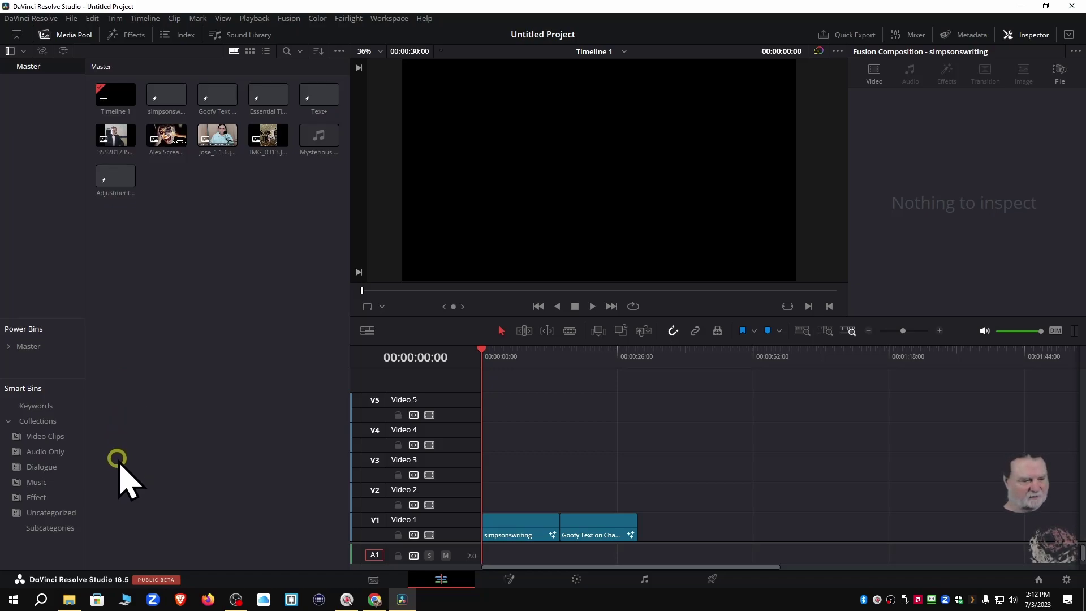
pyautogui.click(33, 482)
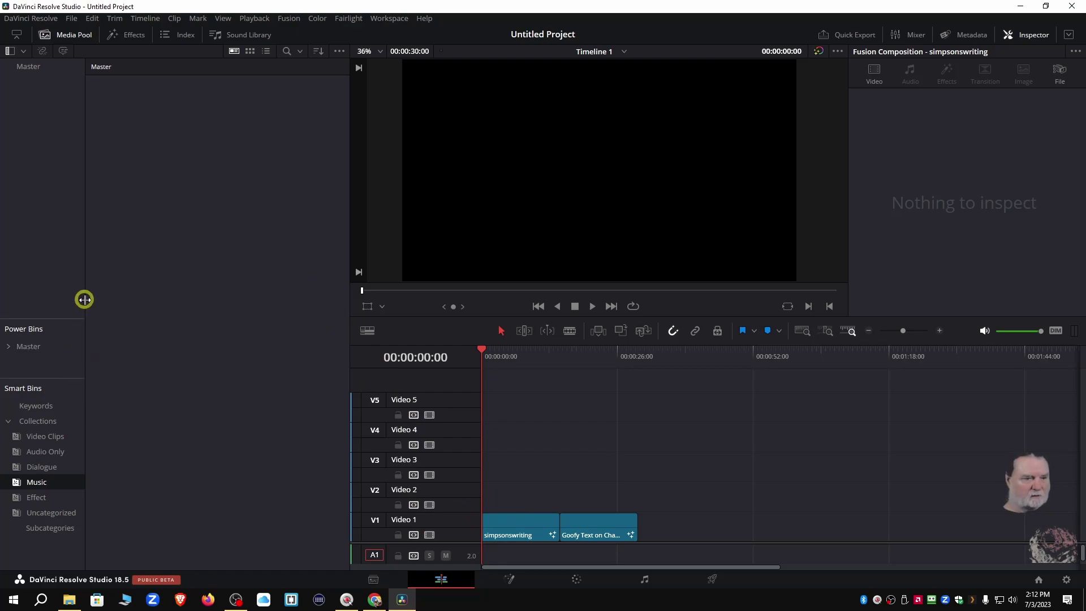
pyautogui.click(30, 66)
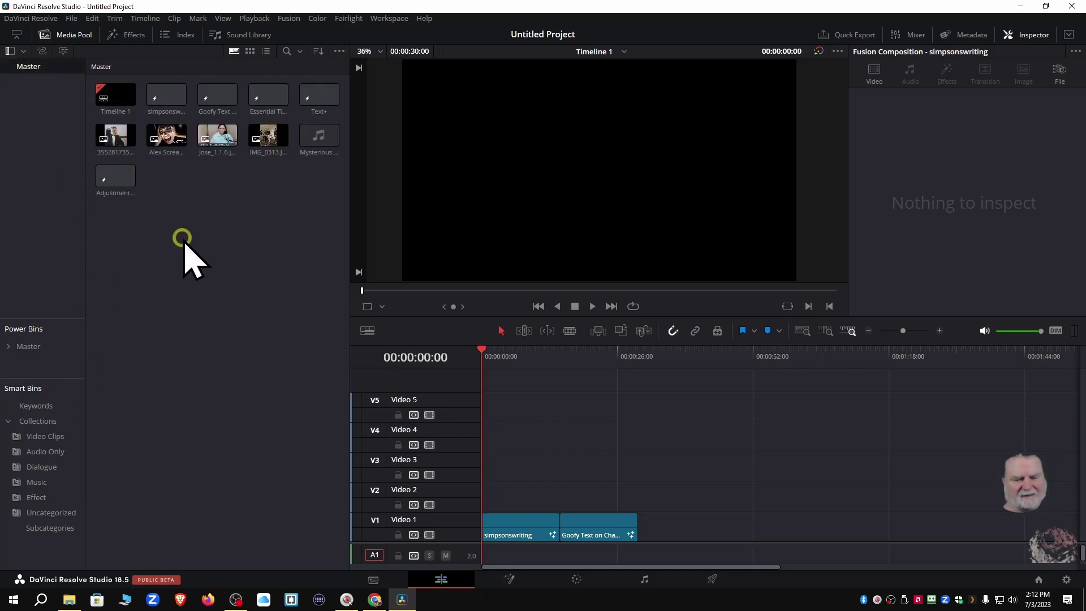
# Step: Add the Mysterious Strange Things music from the Master bin to the start of Audio 1, then try to drop it into the Music smart bin
pyautogui.moveTo(315, 149); pyautogui.dragTo(507, 547)
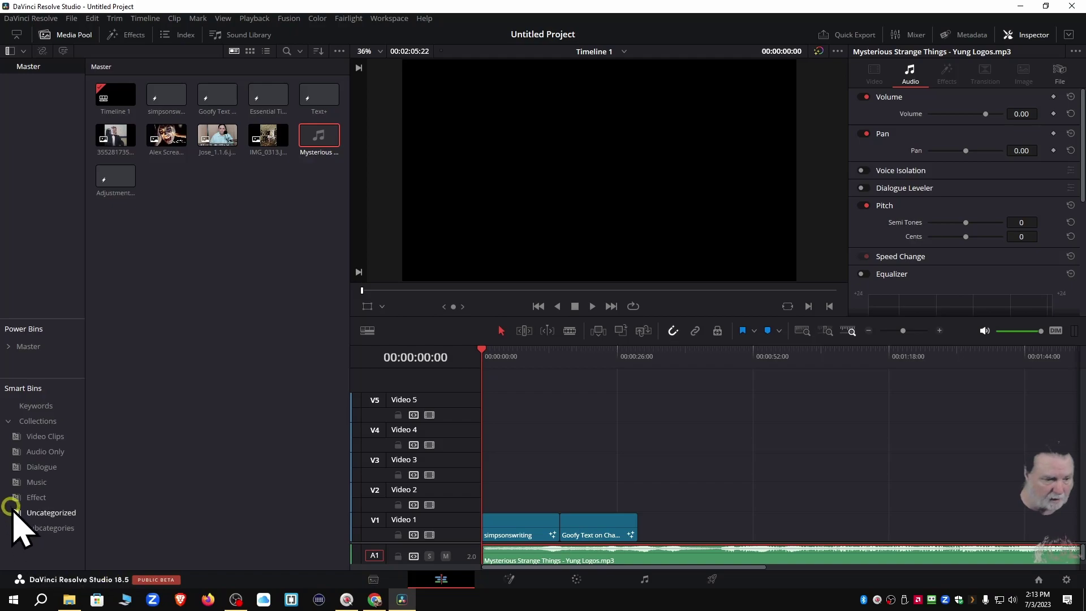
pyautogui.click(34, 482)
pyautogui.moveTo(534, 557); pyautogui.dragTo(105, 122)
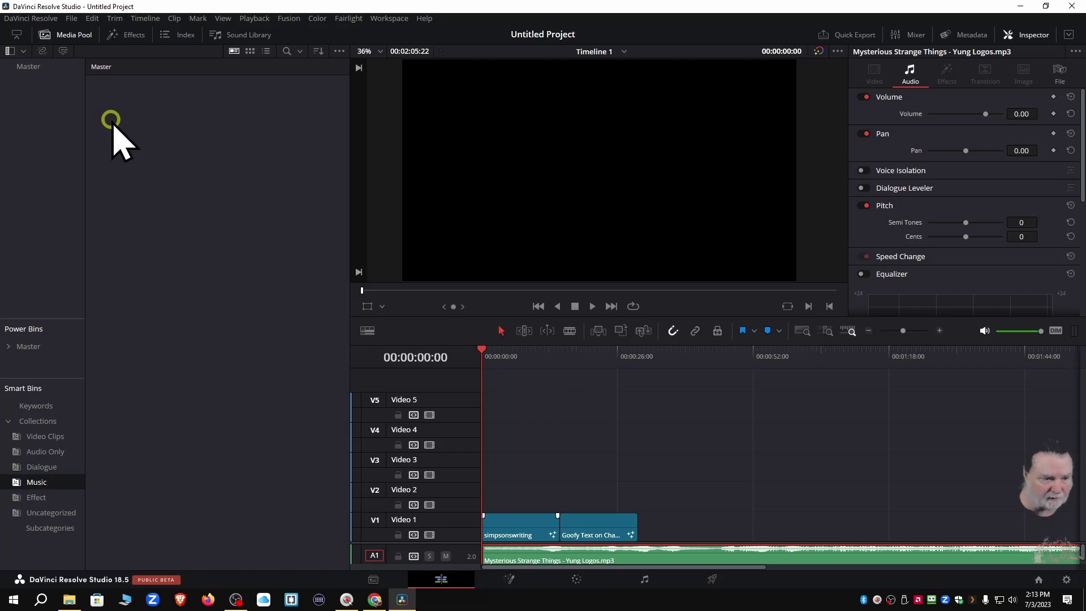
# Step: Recheck the Music smart bin for the audio clip and return to the contents of the project's Master bin
pyautogui.click(57, 437)
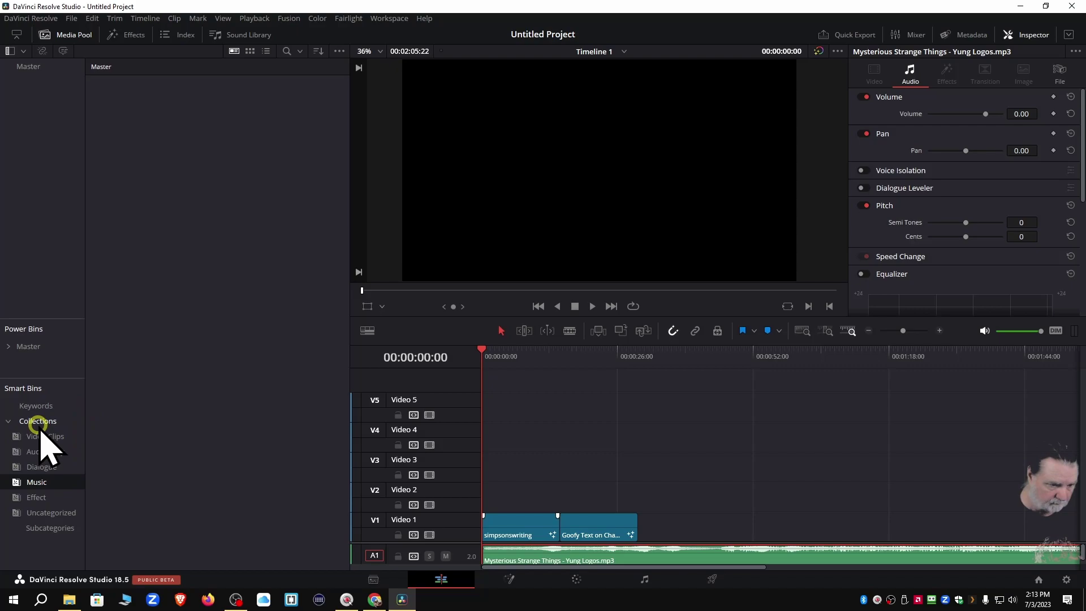
pyautogui.click(29, 483)
pyautogui.click(28, 482)
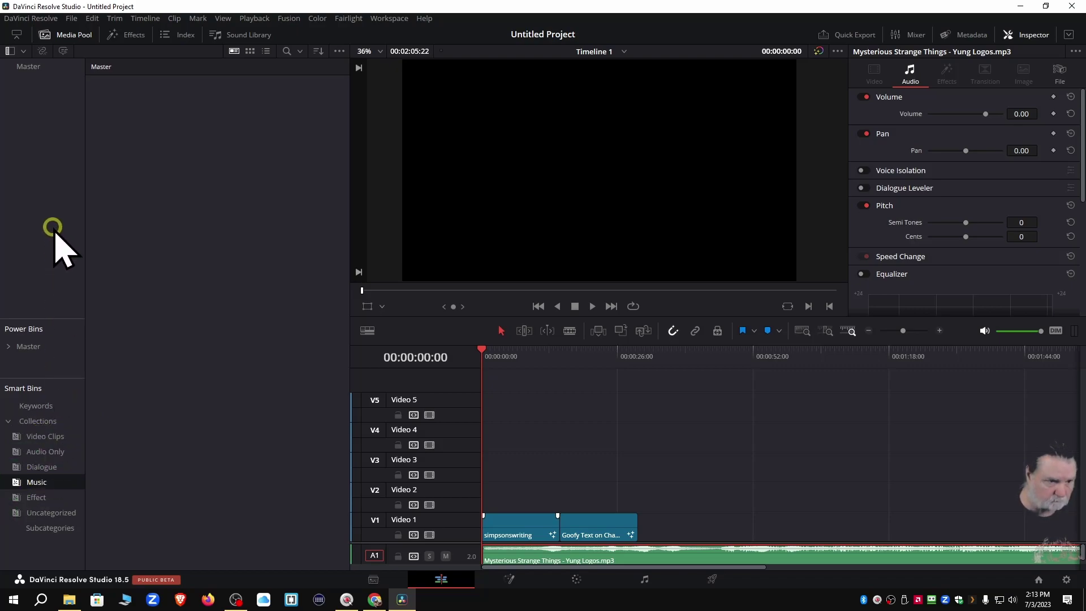
pyautogui.click(172, 165)
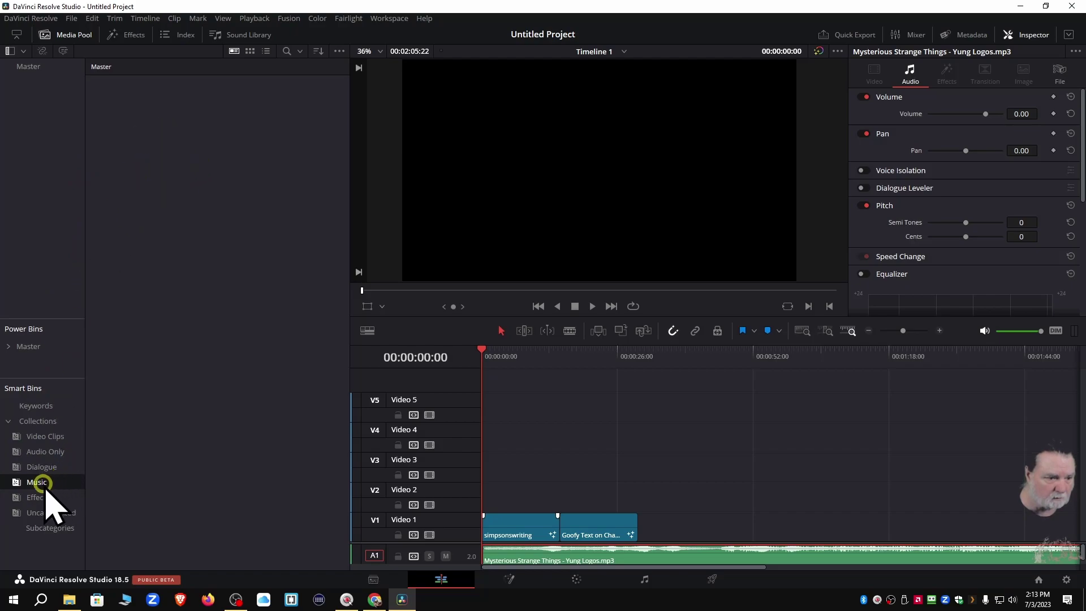
pyautogui.click(41, 116)
pyautogui.click(28, 66)
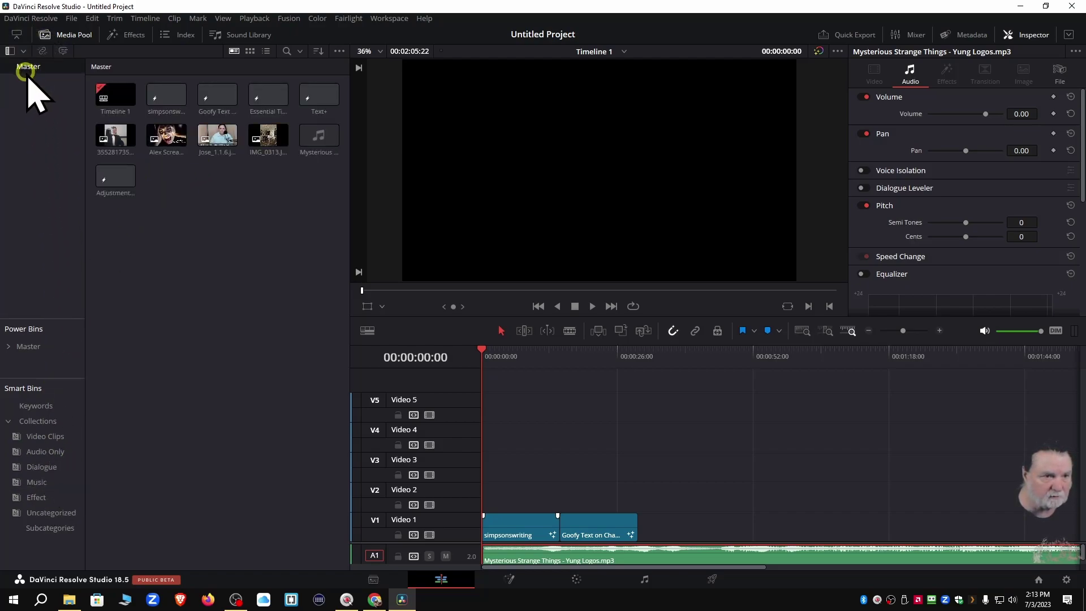
pyautogui.click(31, 78)
pyautogui.click(64, 74)
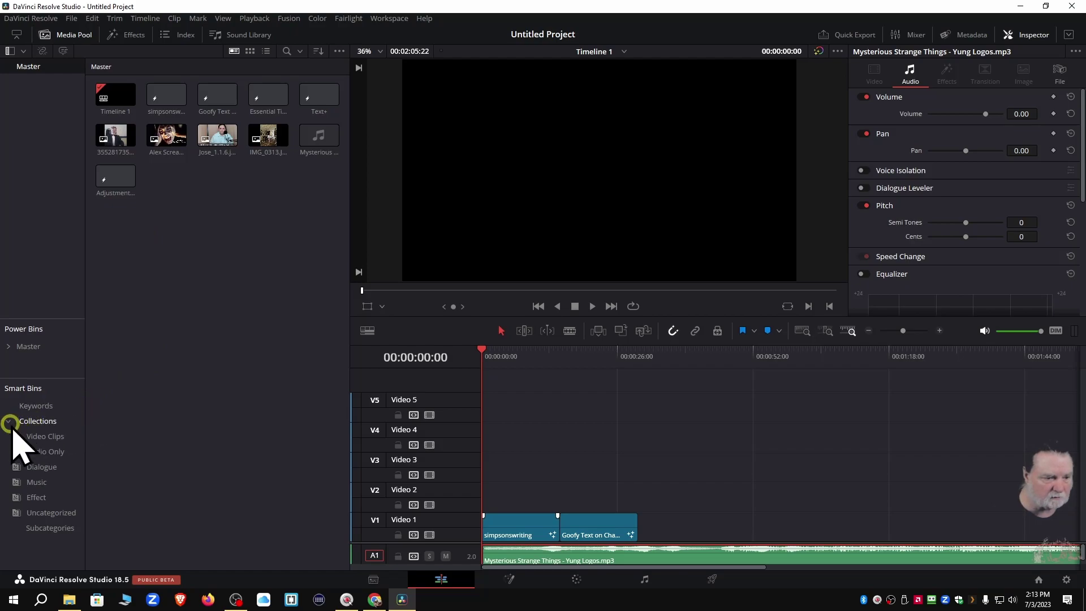
# Step: Create a new bin inside the Text power bin under the Master power bin
pyautogui.click(16, 347)
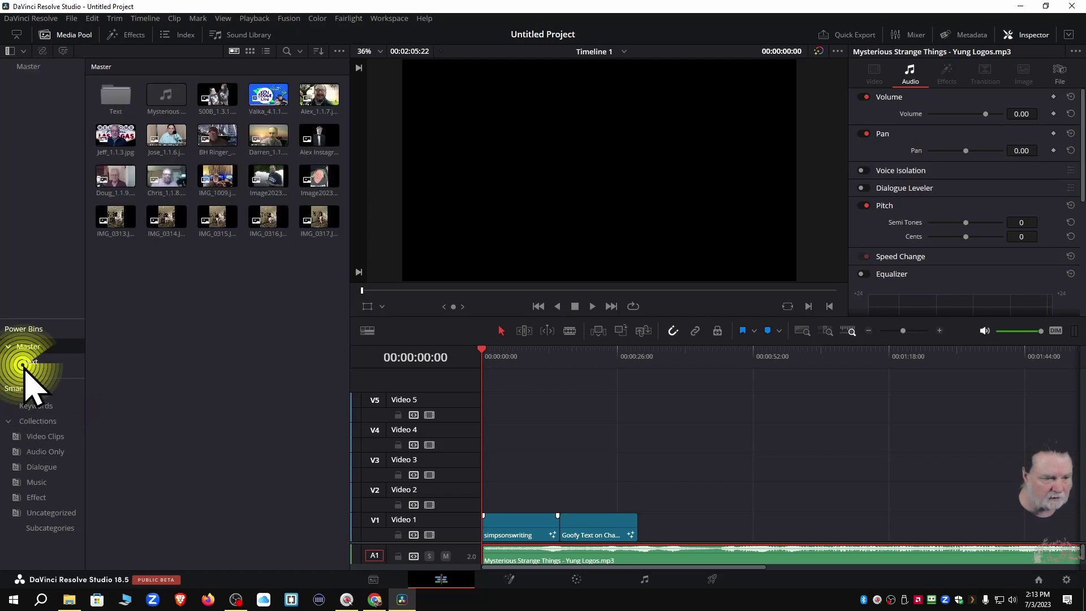
pyautogui.rightClick(57, 360)
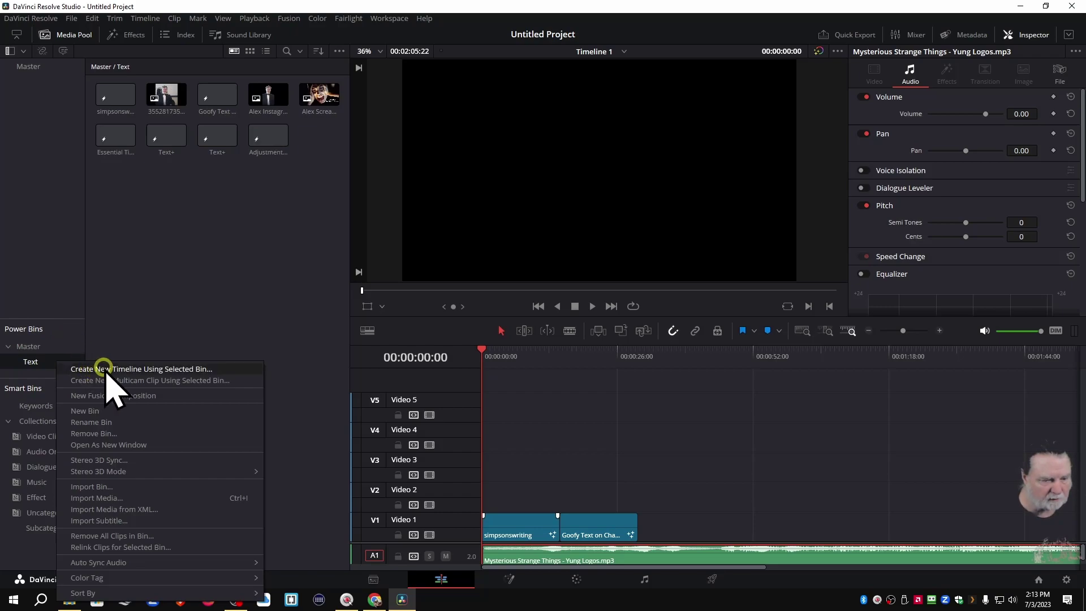
pyautogui.click(85, 411)
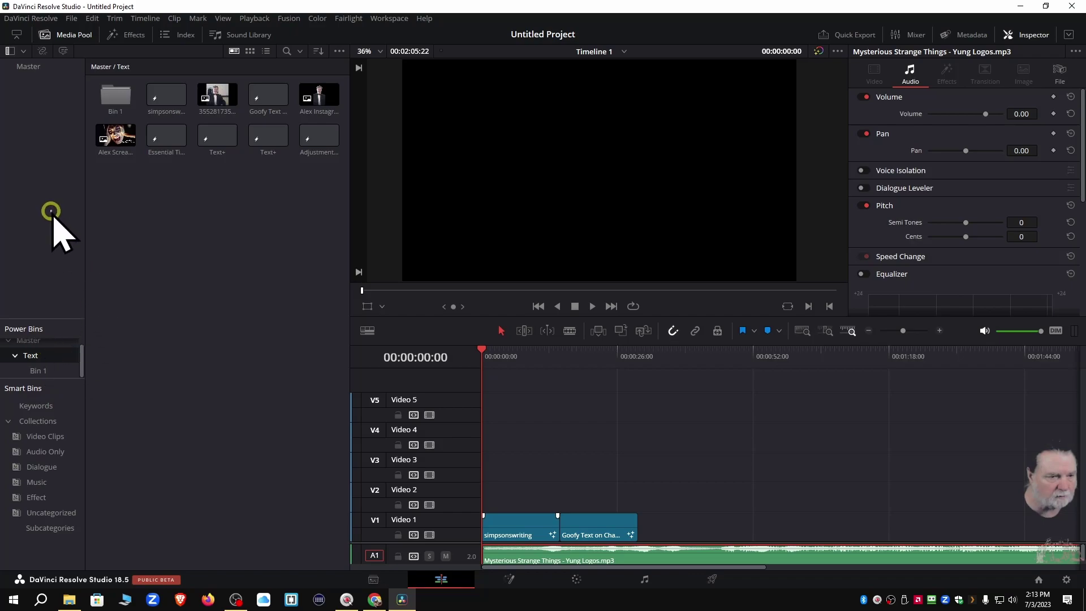
# Step: Collapse the Master power bin and compare its contents with those of the project's Master bin
pyautogui.click(54, 249)
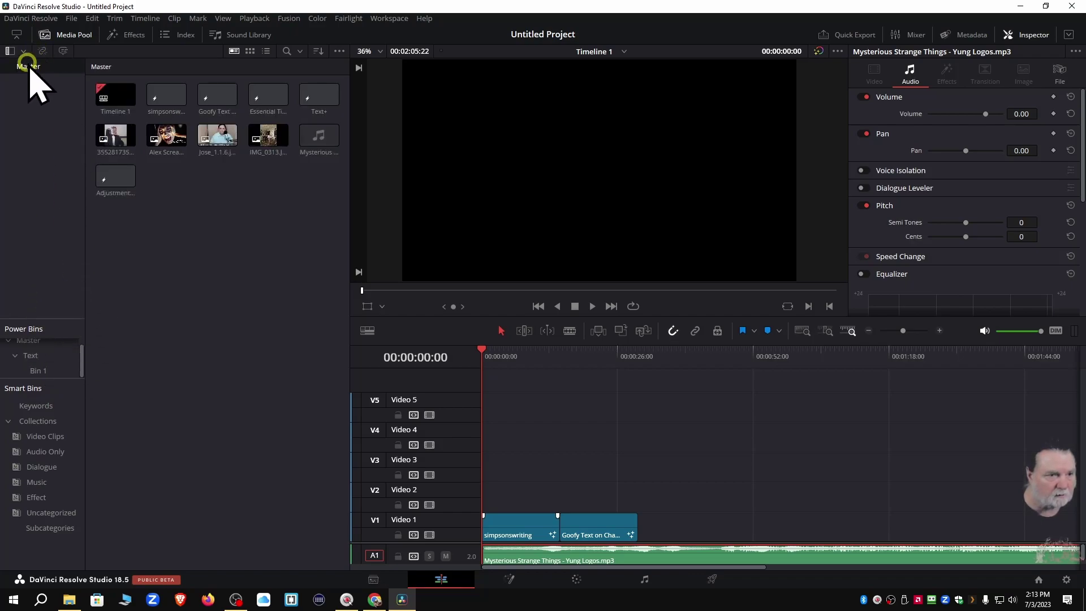
pyautogui.doubleClick(34, 346)
pyautogui.click(34, 67)
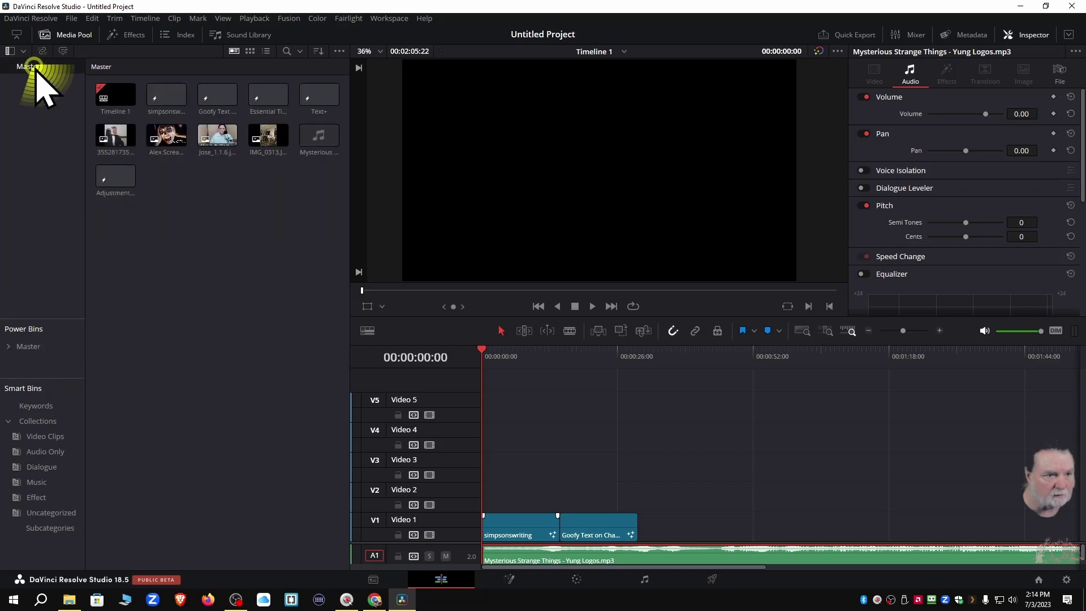
pyautogui.click(45, 69)
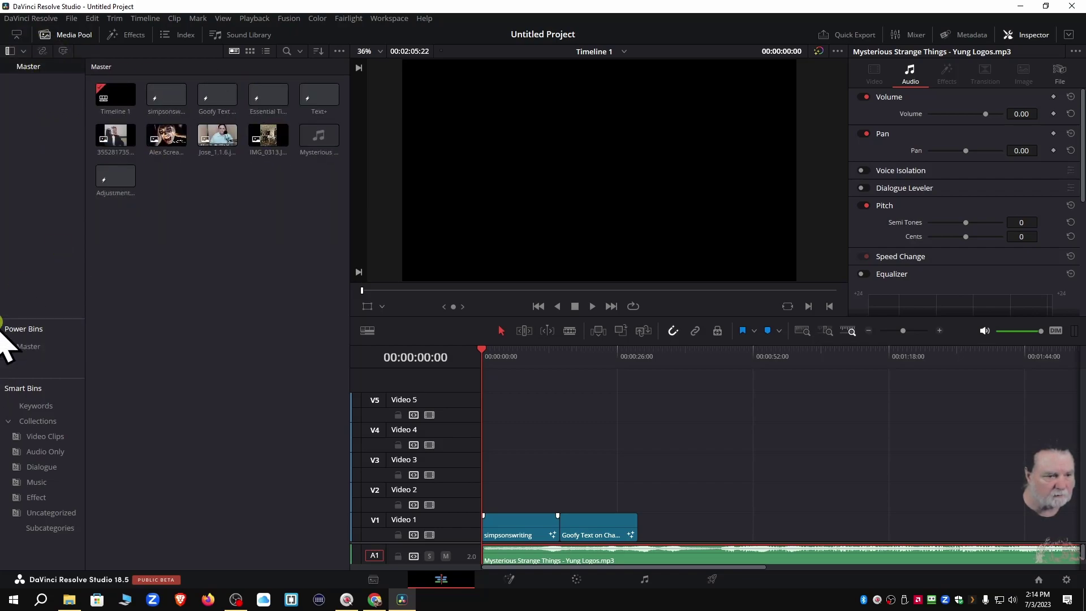
pyautogui.click(11, 346)
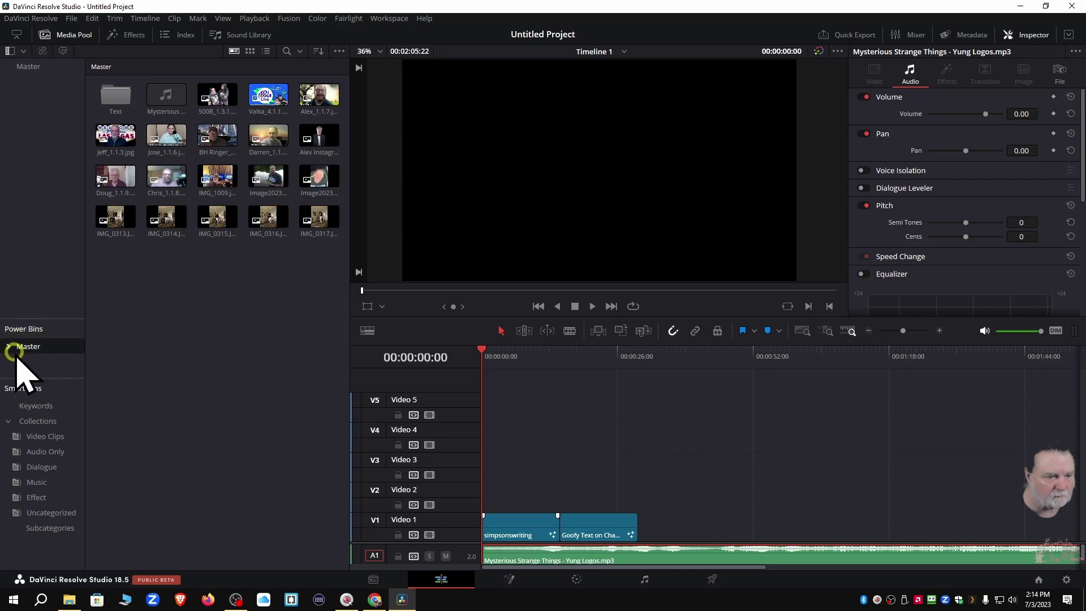
# Step: Expand the Master power bin to view the Text bin's contents, and return to the project's Master bin
pyautogui.click(26, 361)
pyautogui.click(27, 362)
pyautogui.click(94, 231)
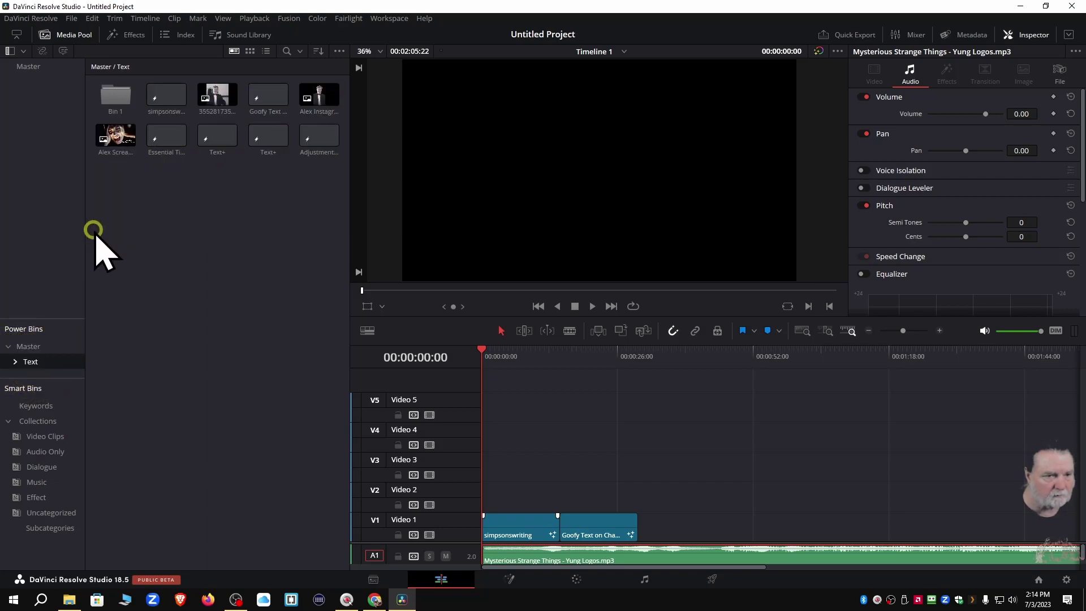
pyautogui.click(43, 68)
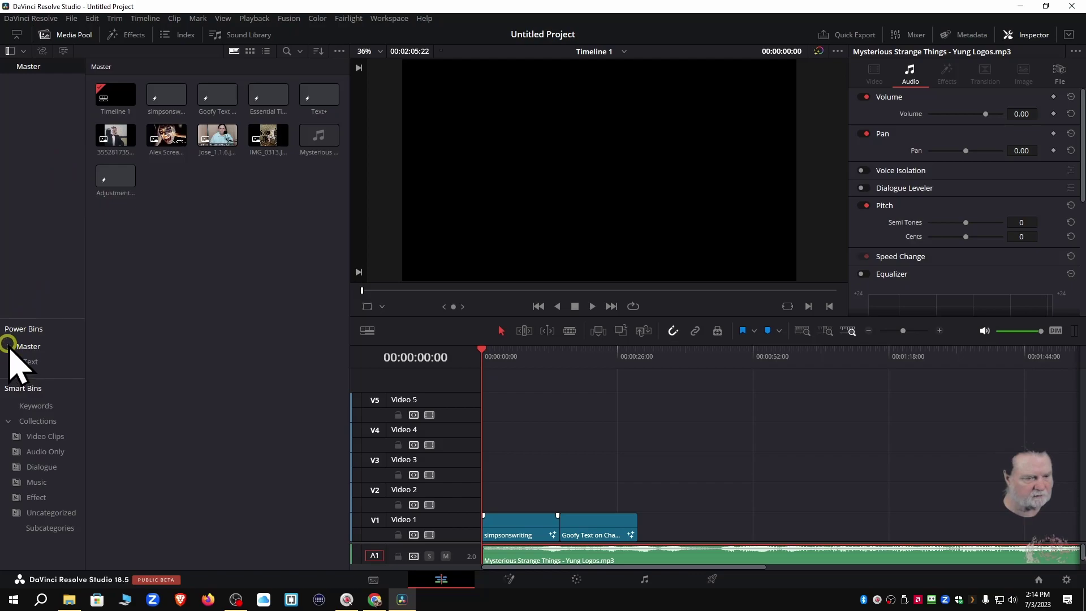
# Step: Create a new bin in the Master power bin and rename it Soundtracks
pyautogui.click(29, 362)
pyautogui.rightClick(64, 348)
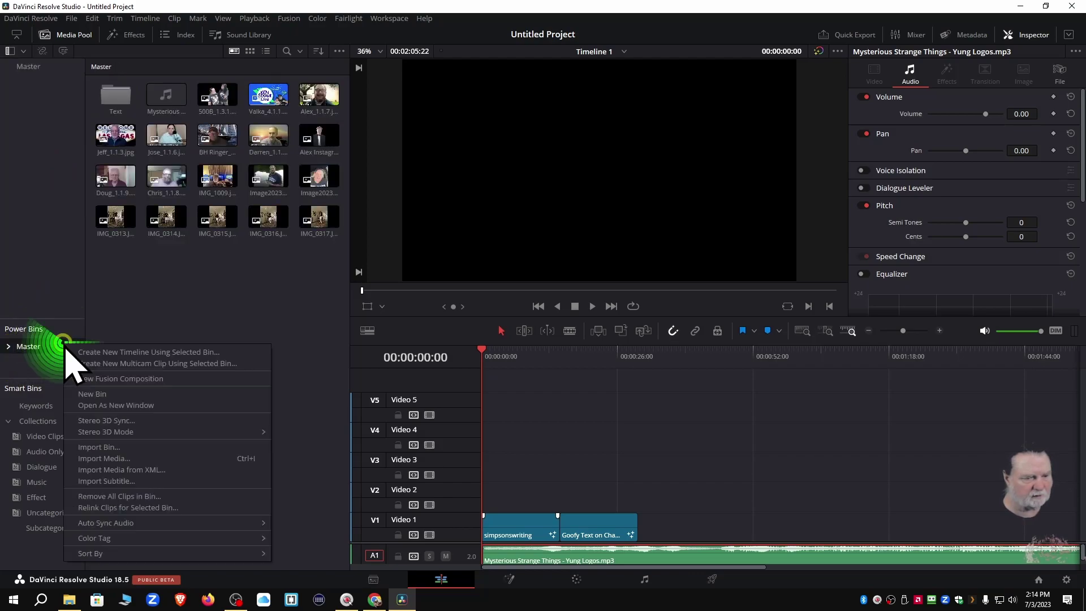
pyautogui.click(99, 394)
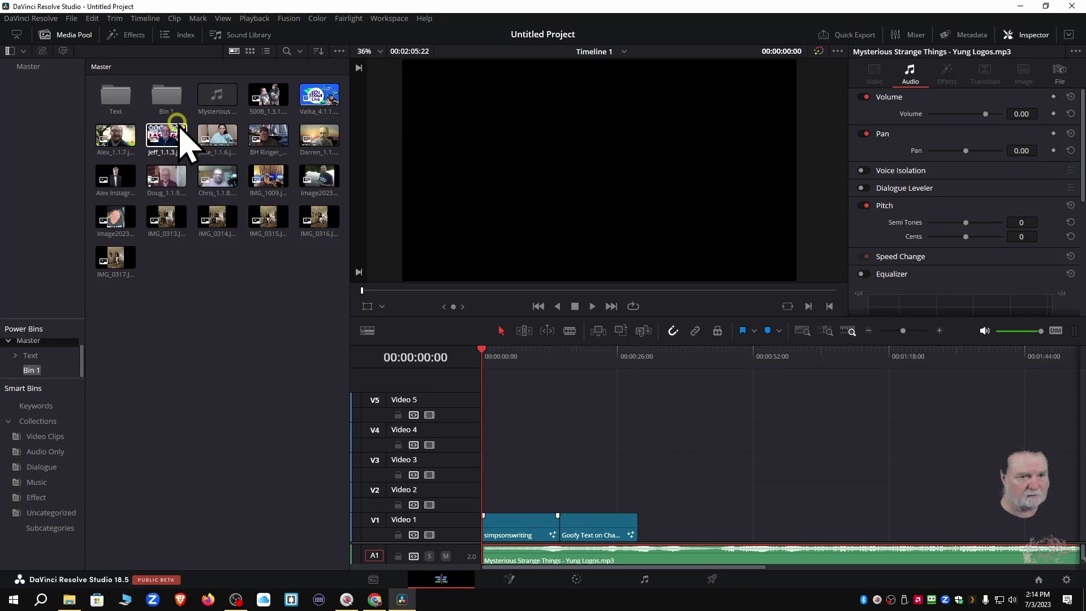
pyautogui.click(171, 100)
pyautogui.rightClick(171, 100)
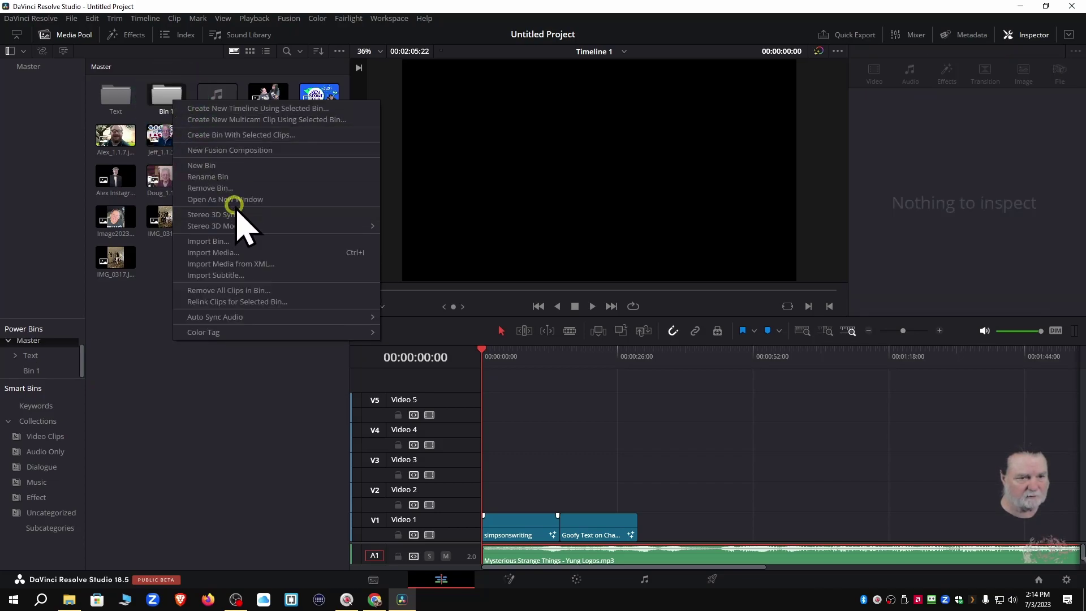
pyautogui.click(218, 174)
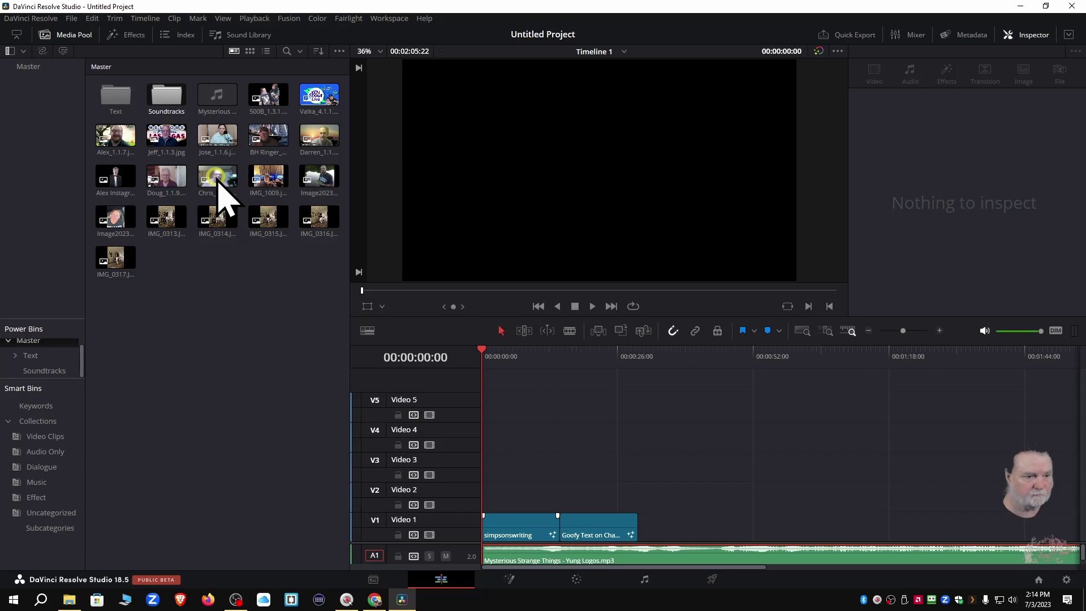
# Step: Move the Mysterious Strange Things music into the Soundtracks power bin and review the clip's available options there
pyautogui.moveTo(218, 96); pyautogui.dragTo(164, 103)
pyautogui.doubleClick(163, 97)
pyautogui.click(163, 96)
pyautogui.click(117, 93)
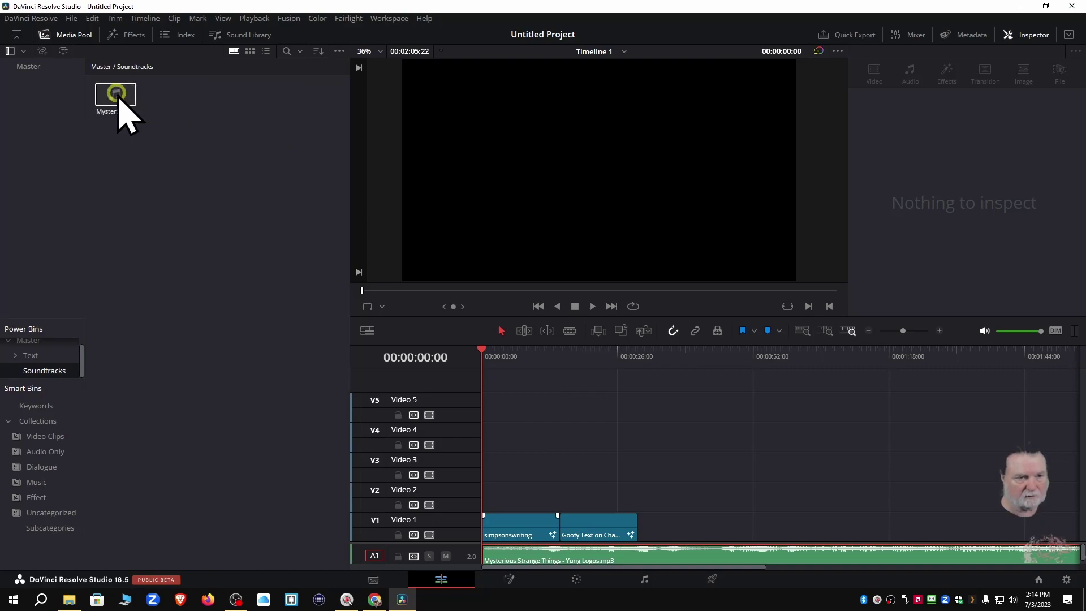
pyautogui.rightClick(116, 93)
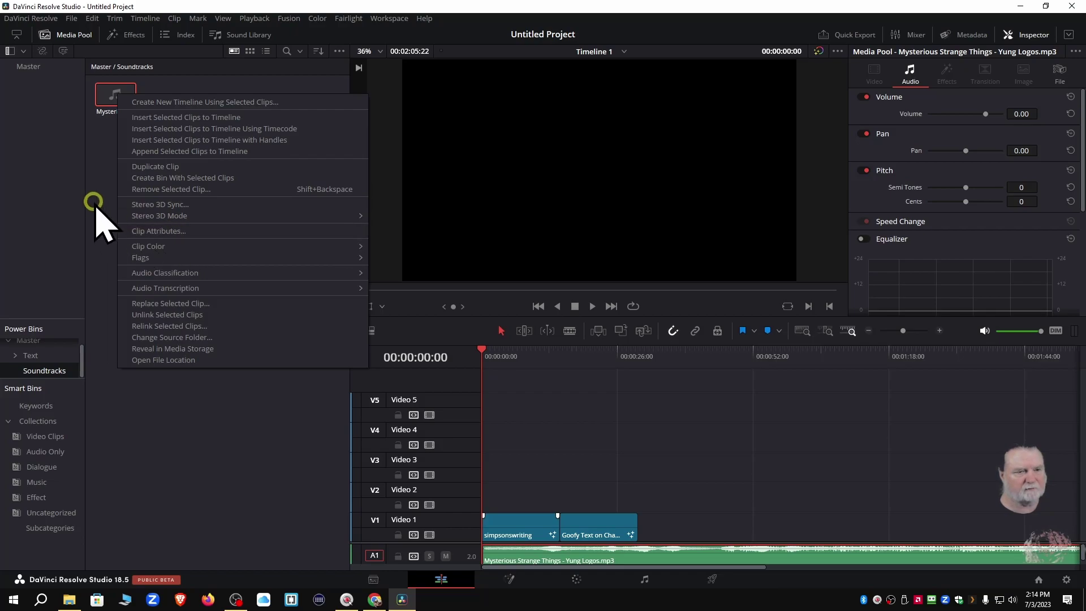
pyautogui.click(211, 477)
# Step: Replace the music on Audio 1 by deleting it and adding Mysterious Strange Things from the Soundtracks bin at the timeline start
pyautogui.click(563, 559)
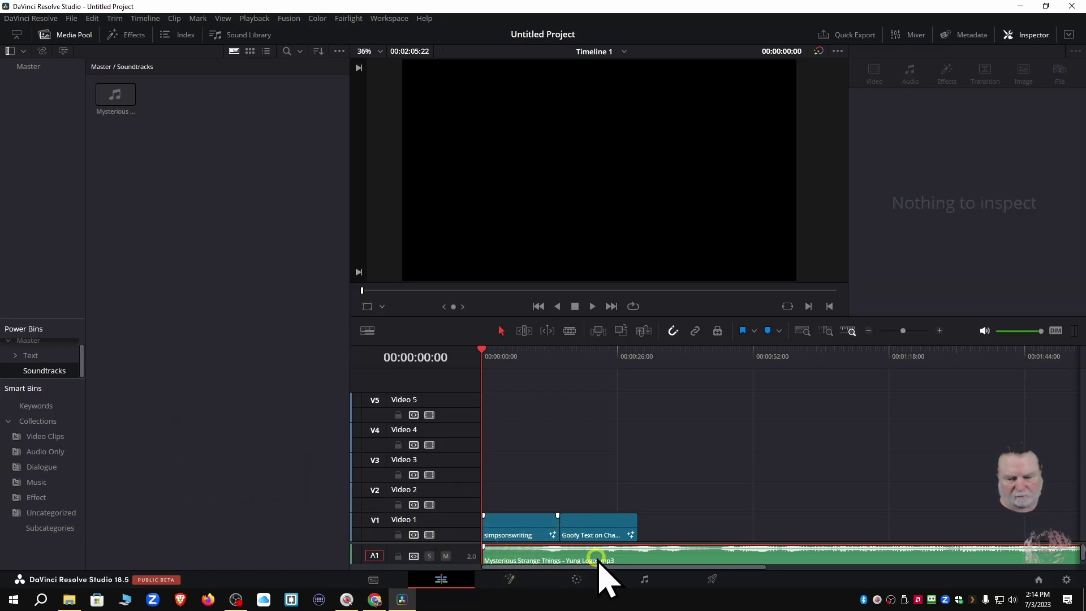
pyautogui.press('Delete')
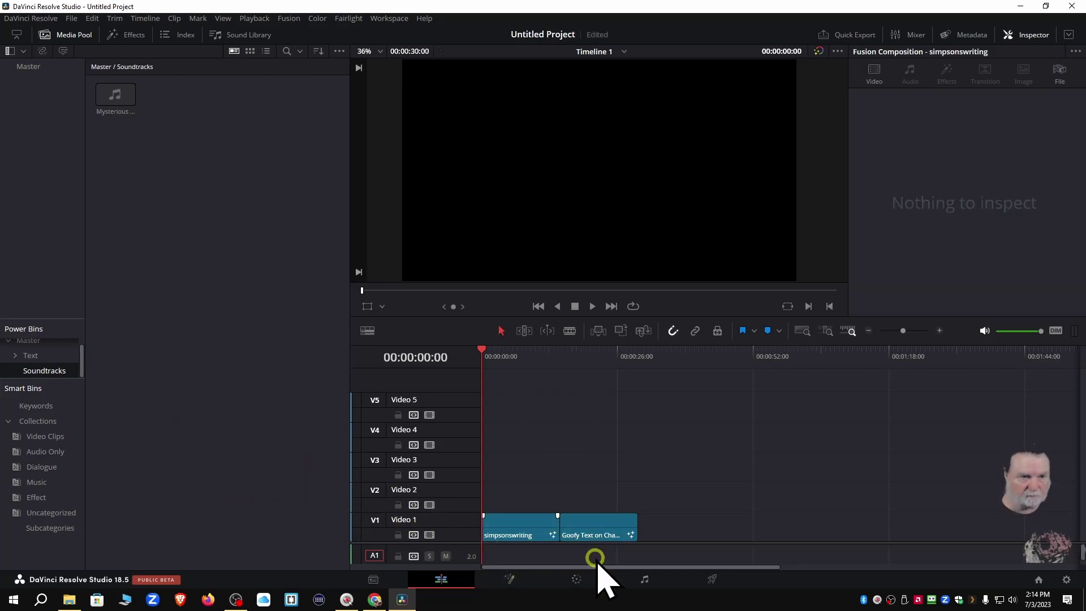
pyautogui.click(115, 96)
pyautogui.moveTo(115, 96); pyautogui.dragTo(505, 557)
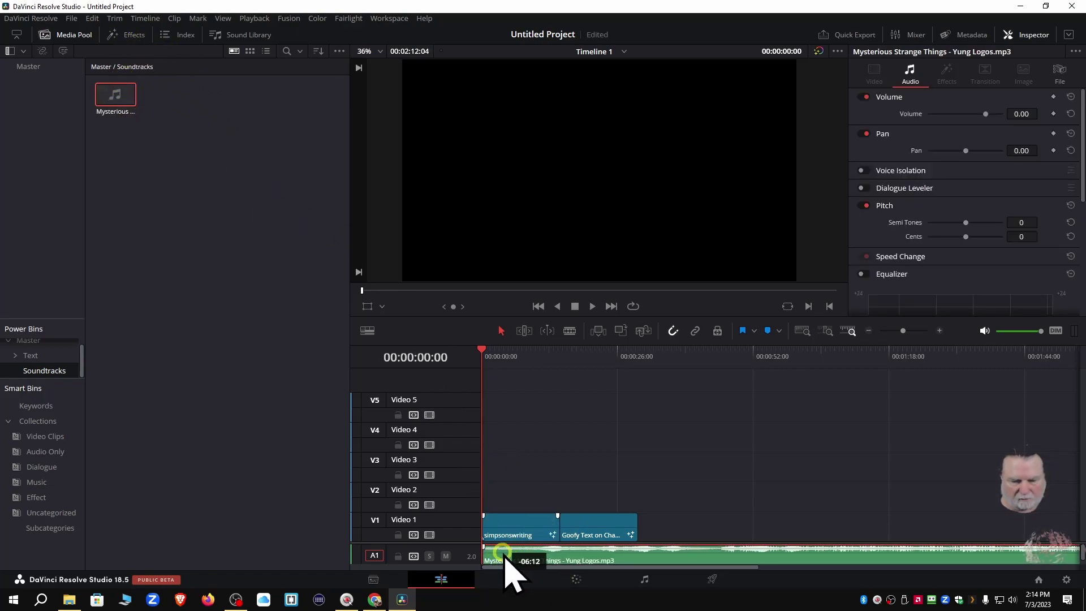
# Step: Examine the clip options of the music on Audio 1 and the Goofy Text on Chalkboard clip, hiding the media pool for room
pyautogui.rightClick(511, 557)
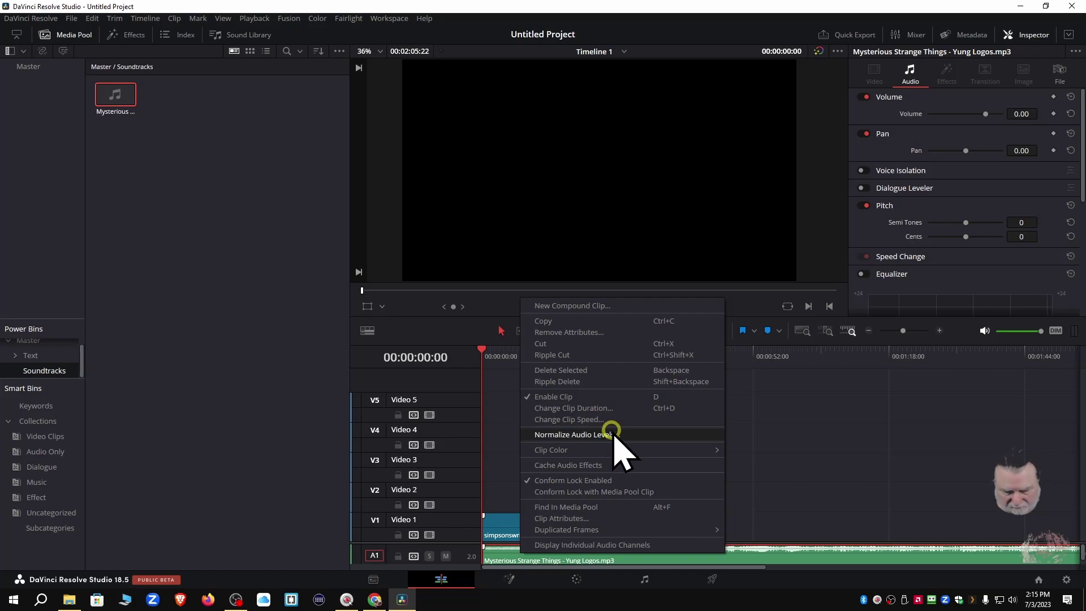
pyautogui.click(747, 558)
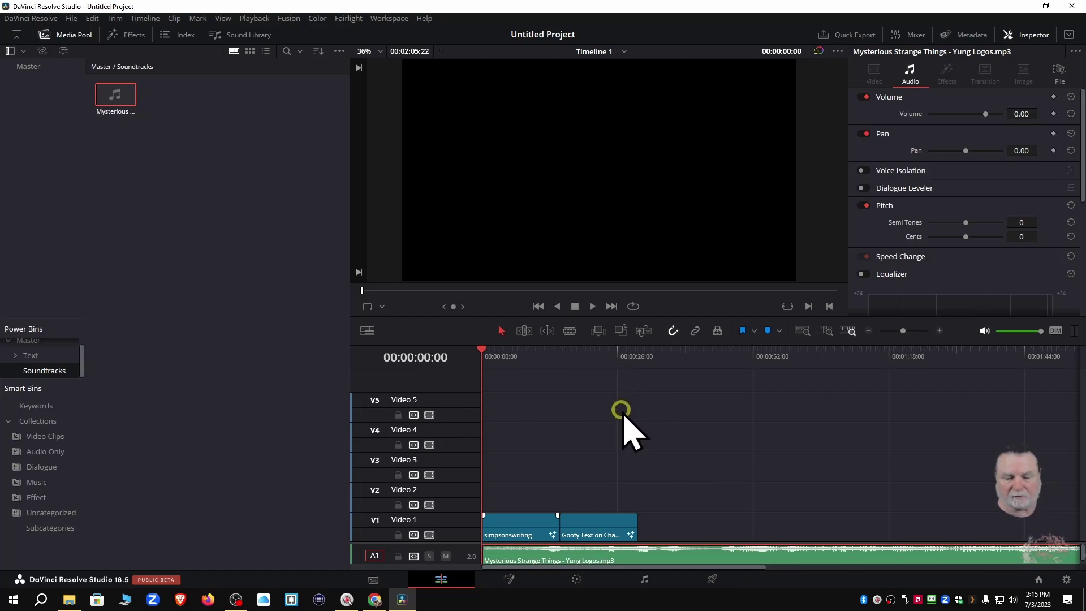
pyautogui.click(589, 534)
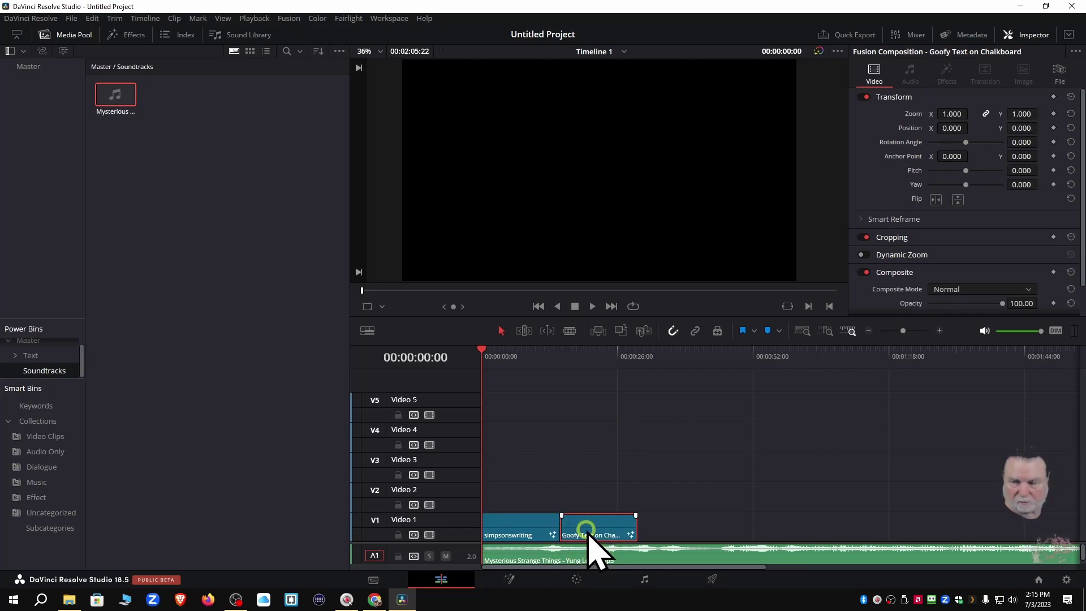
pyautogui.rightClick(588, 534)
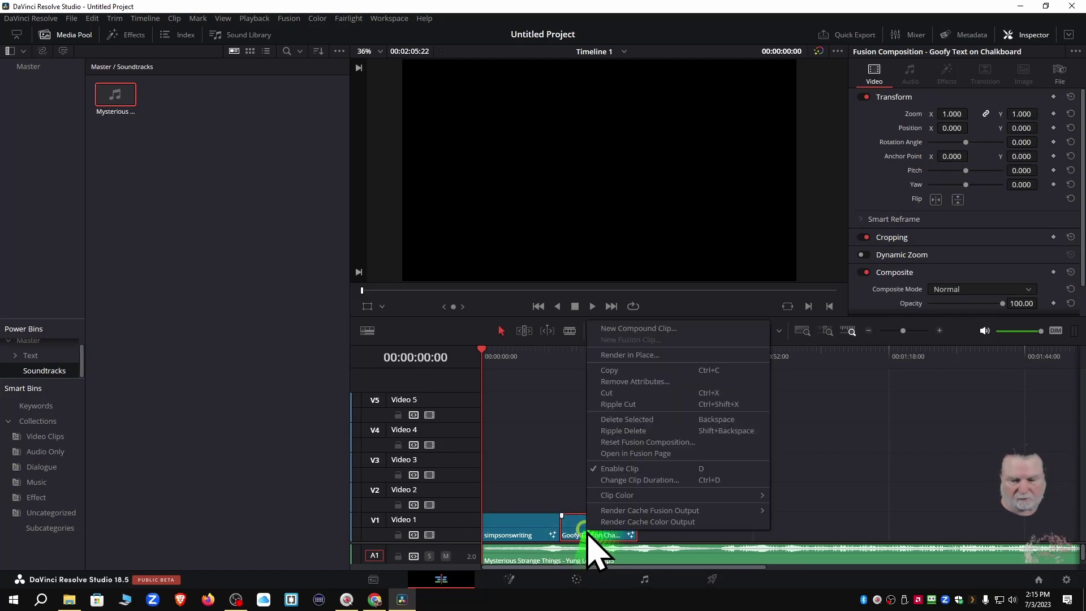
pyautogui.click(82, 35)
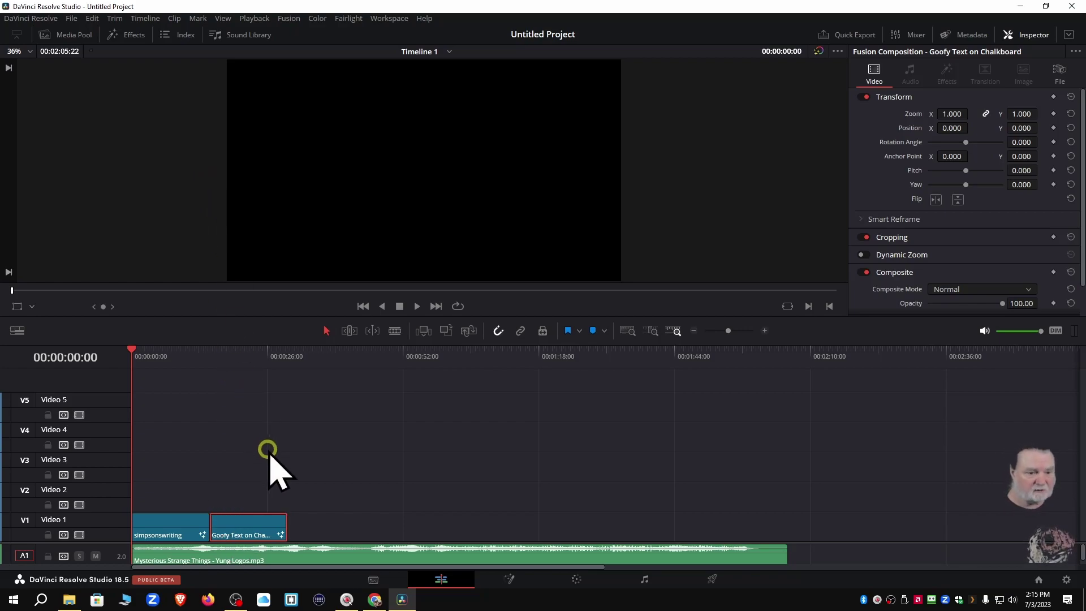
pyautogui.rightClick(246, 532)
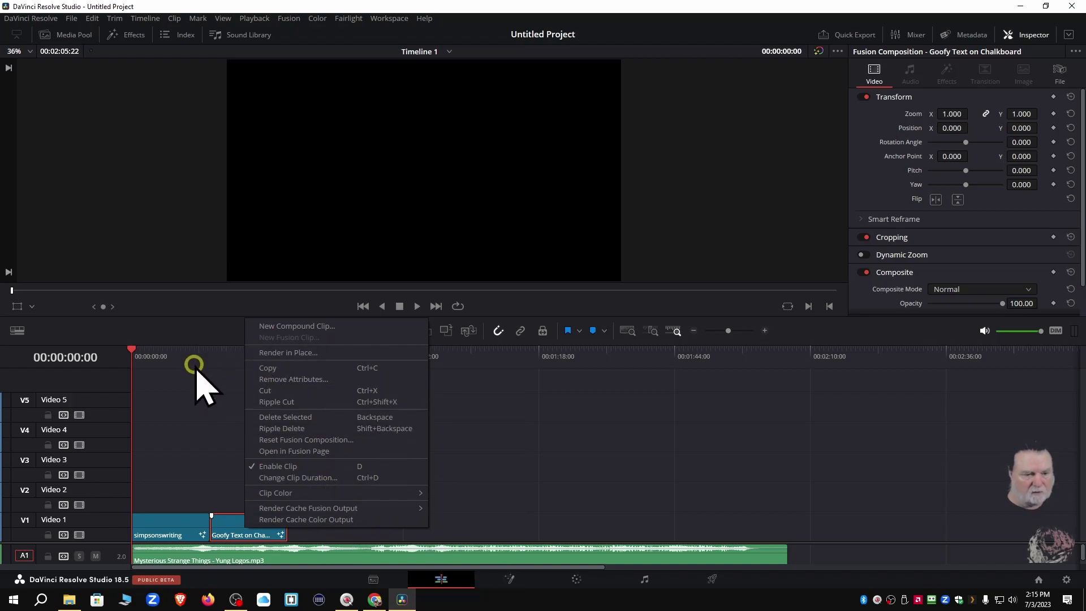
pyautogui.click(194, 328)
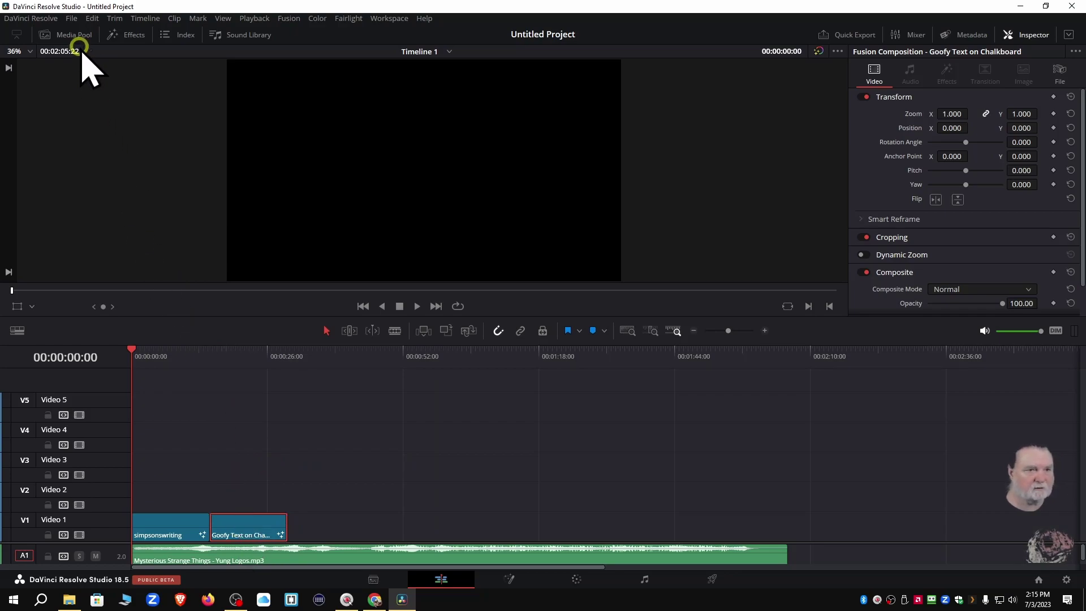
# Step: Add a Text+ title to Video 4 after the Goofy Text clip and place the playhead over it at 00:00:32:21
pyautogui.click(121, 35)
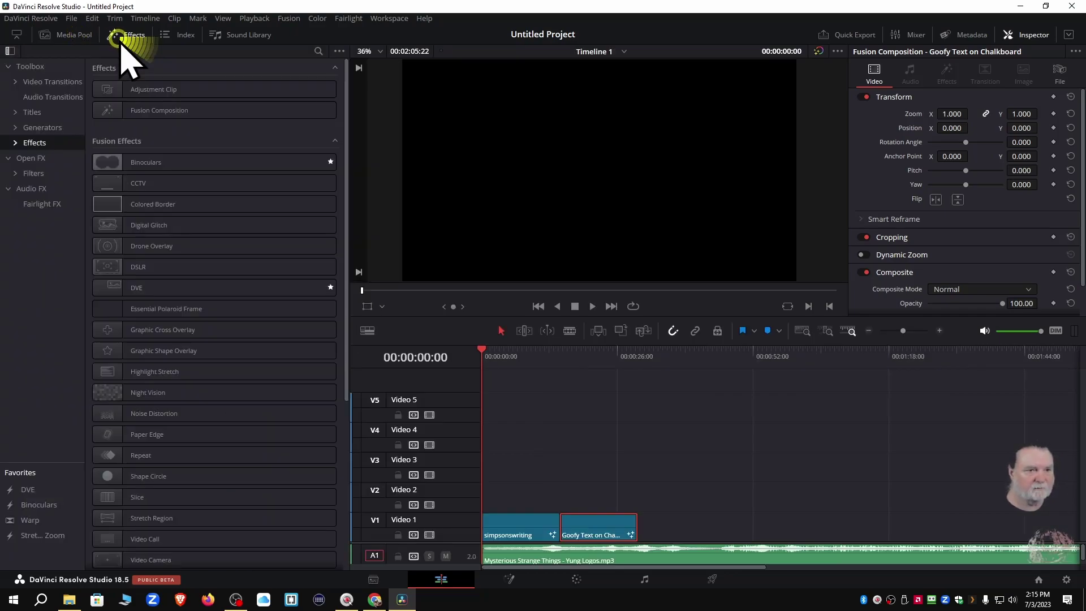
pyautogui.click(31, 112)
pyautogui.moveTo(141, 195); pyautogui.dragTo(638, 438)
pyautogui.click(656, 378)
pyautogui.click(652, 349)
pyautogui.click(675, 427)
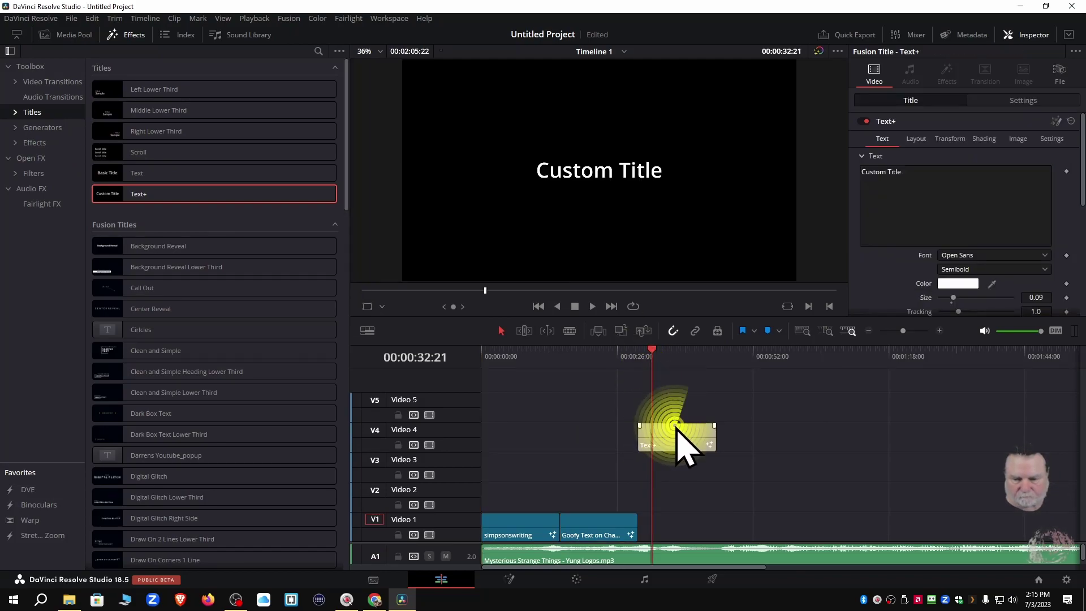
# Step: Change the Text+ title's wording to "this is text" and its color to bright green
pyautogui.click(937, 185)
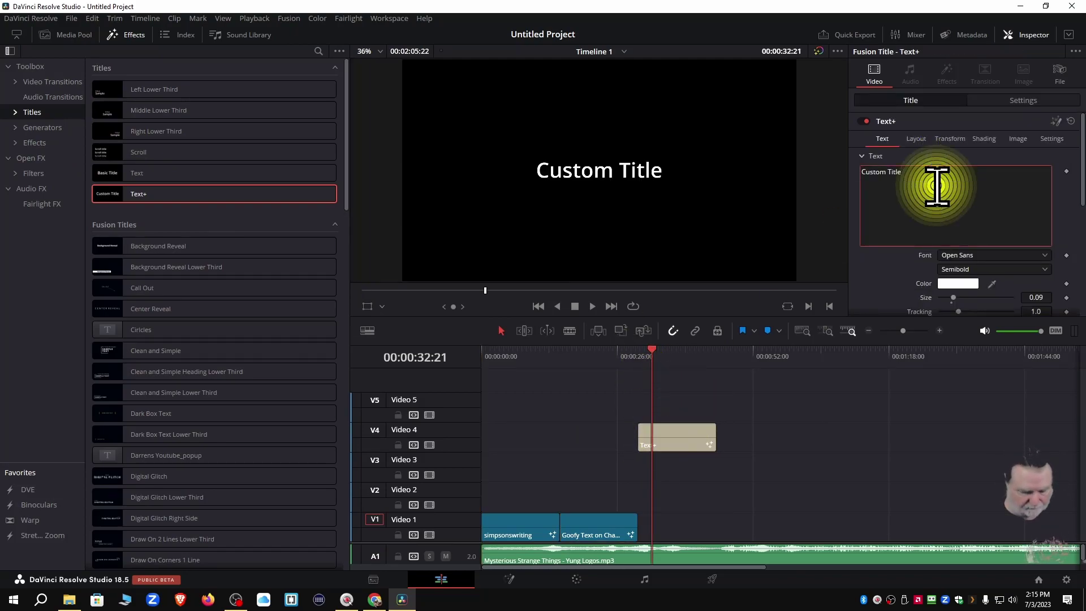
pyautogui.press('BackSpace')
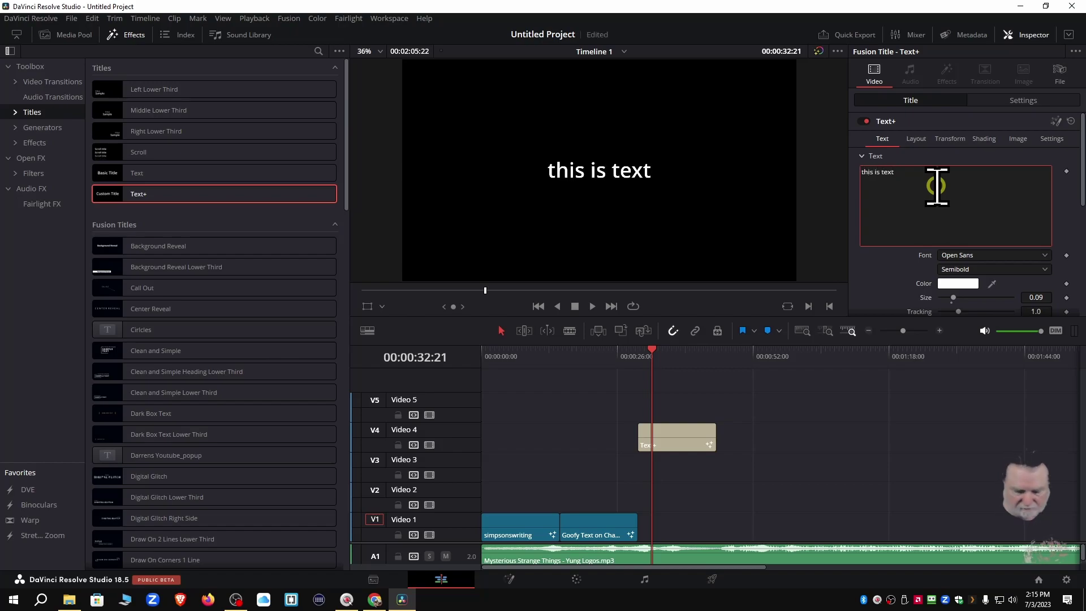
pyautogui.click(958, 283)
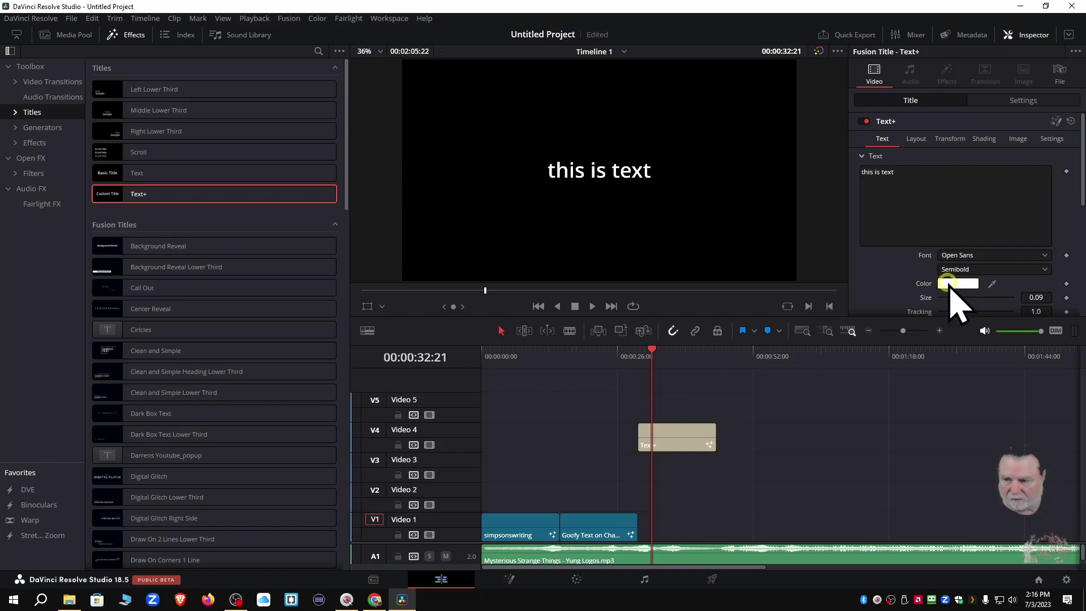
pyautogui.moveTo(653, 211); pyautogui.dragTo(620, 210)
pyautogui.click(656, 400)
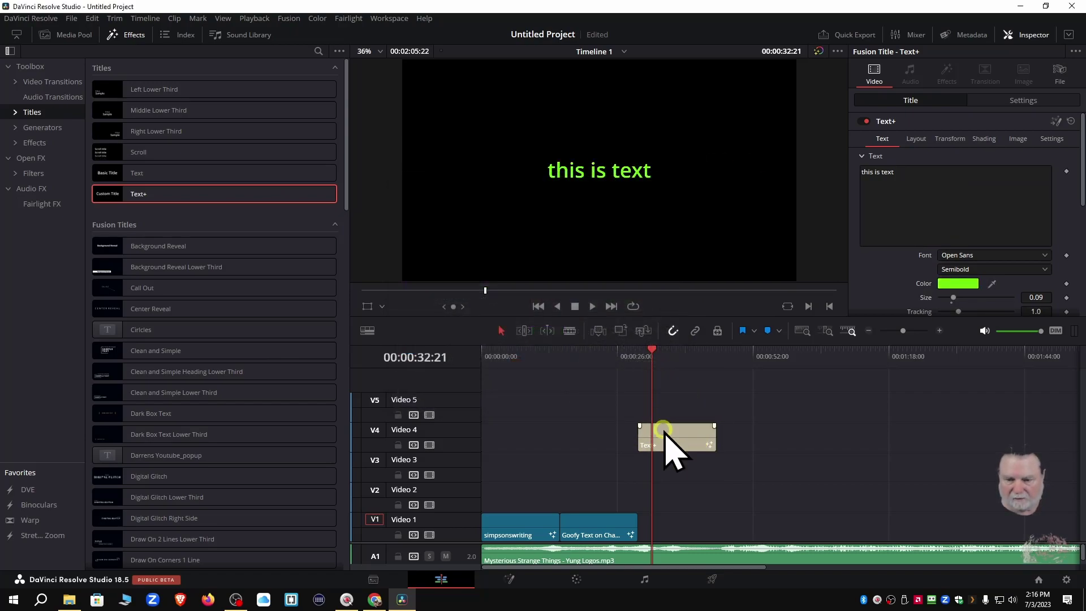
# Step: Review the Text+ clip's options and open its composition on the Fusion page
pyautogui.rightClick(665, 434)
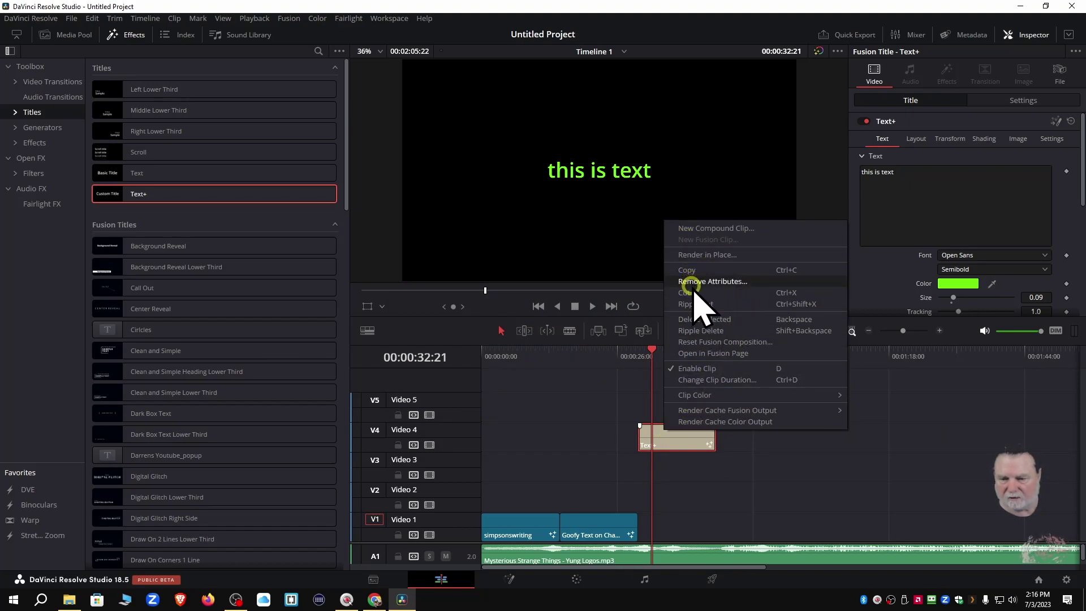
pyautogui.click(658, 436)
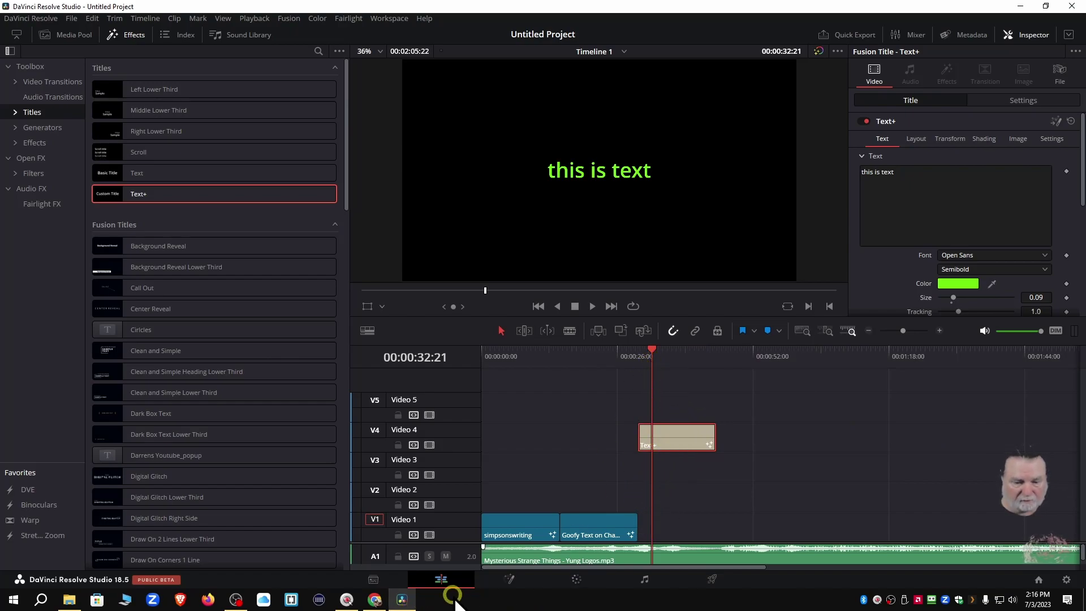
pyautogui.click(506, 579)
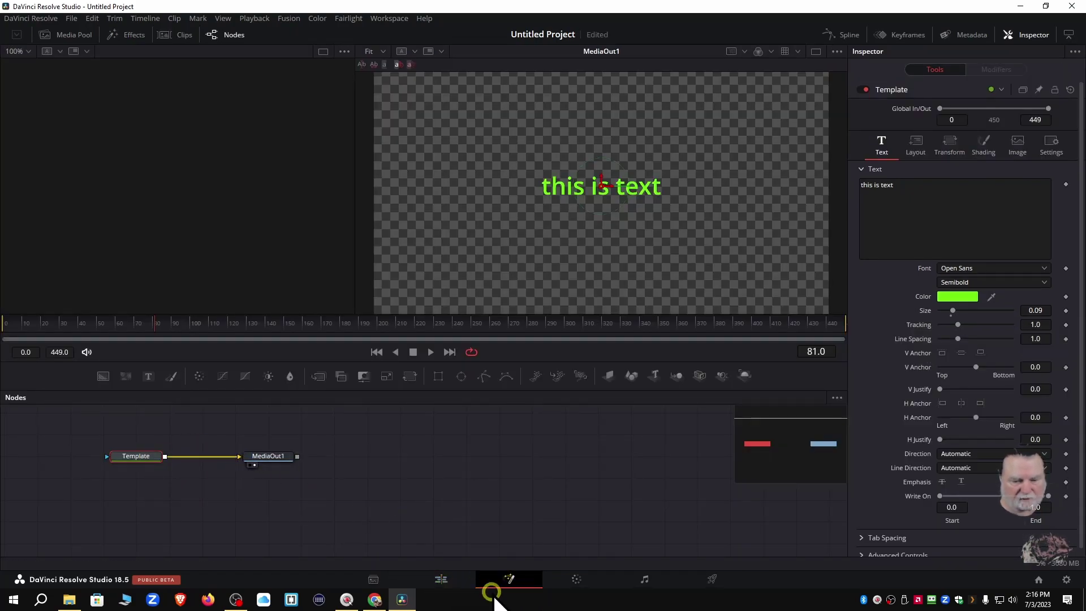
pyautogui.rightClick(138, 457)
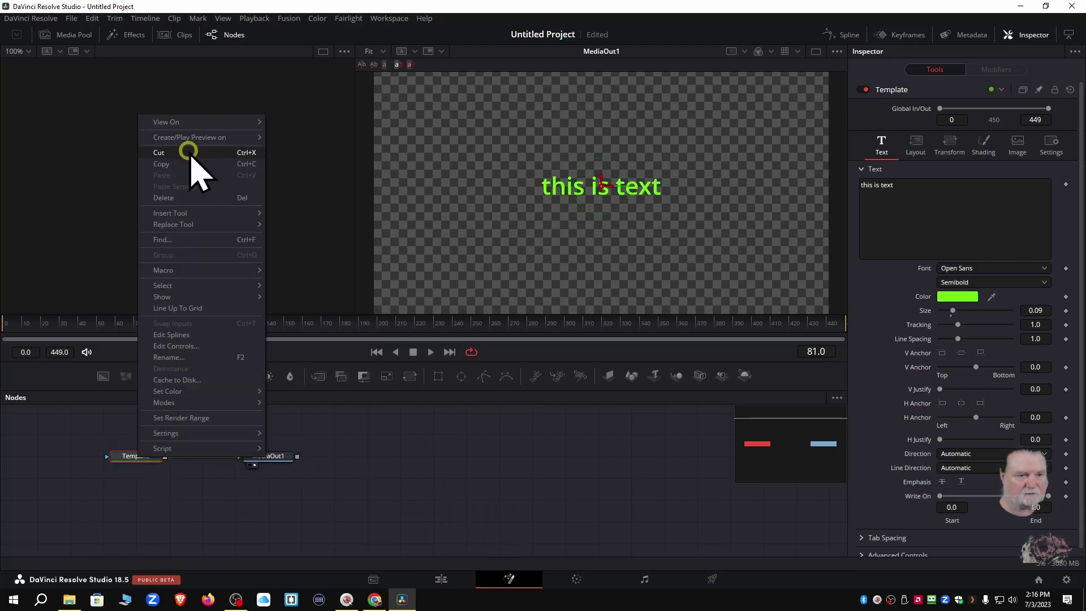
pyautogui.moveTo(171, 137)
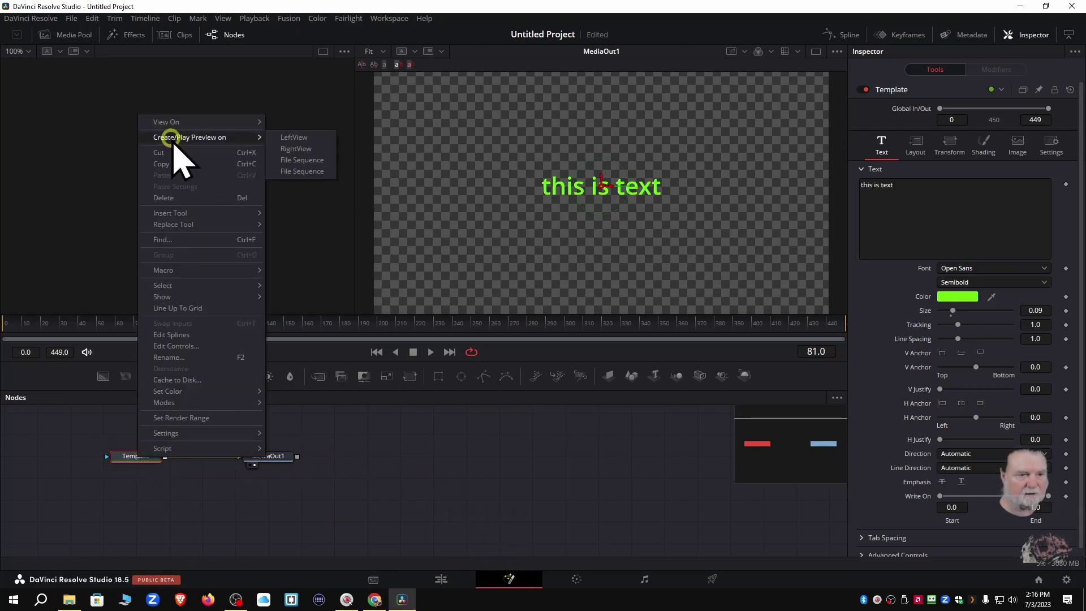
pyautogui.click(165, 357)
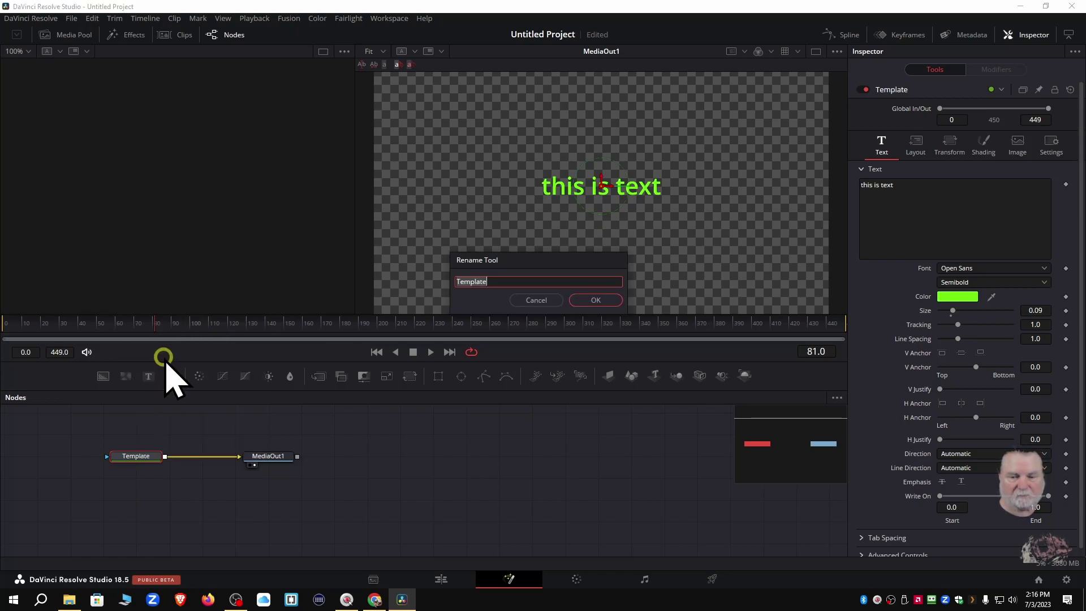
pyautogui.click(536, 301)
pyautogui.press('F2')
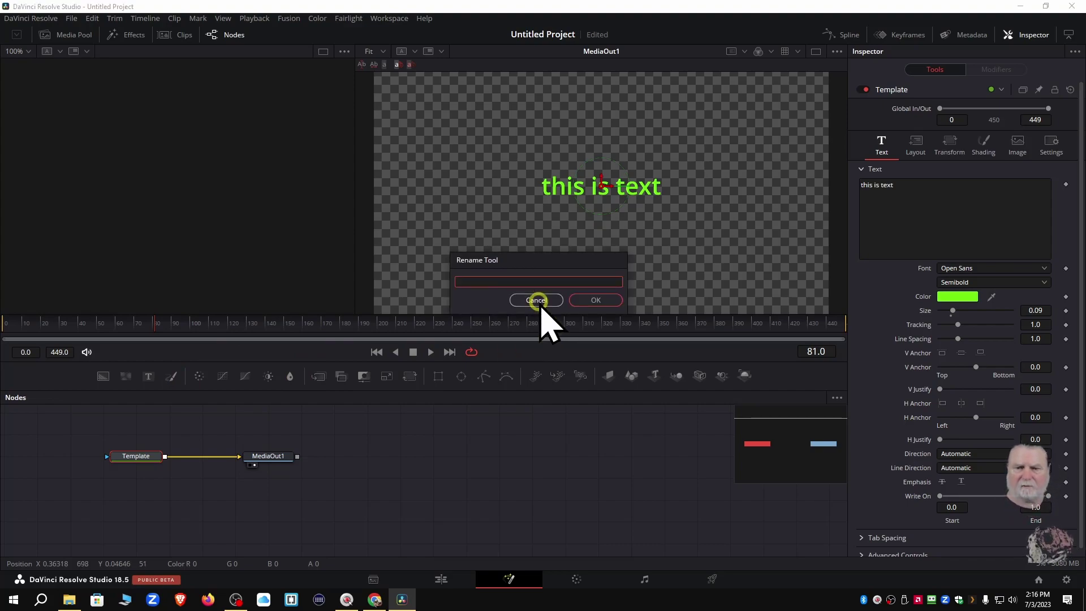
pyautogui.click(536, 300)
pyautogui.click(528, 449)
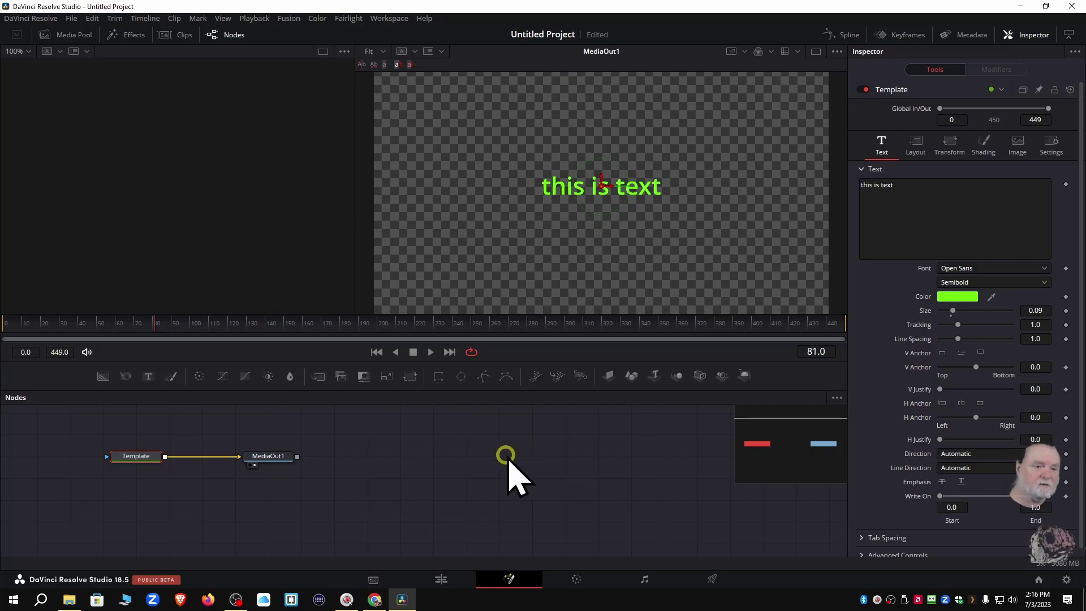
# Step: Return to the Edit page, hide the effects library, and review the Text+ clip's options on Video 4
pyautogui.click(442, 579)
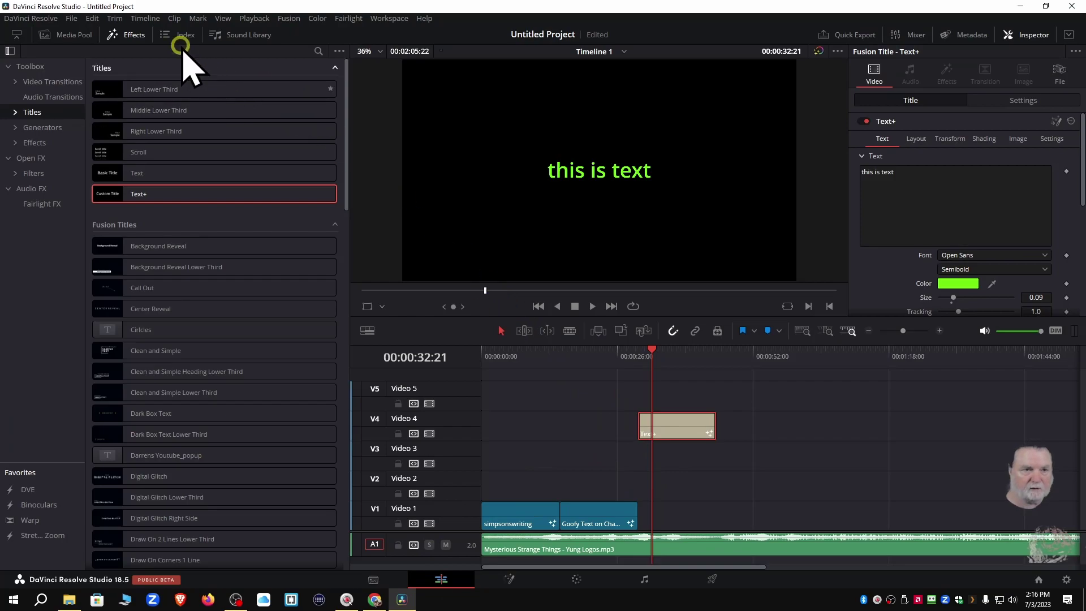
pyautogui.click(127, 34)
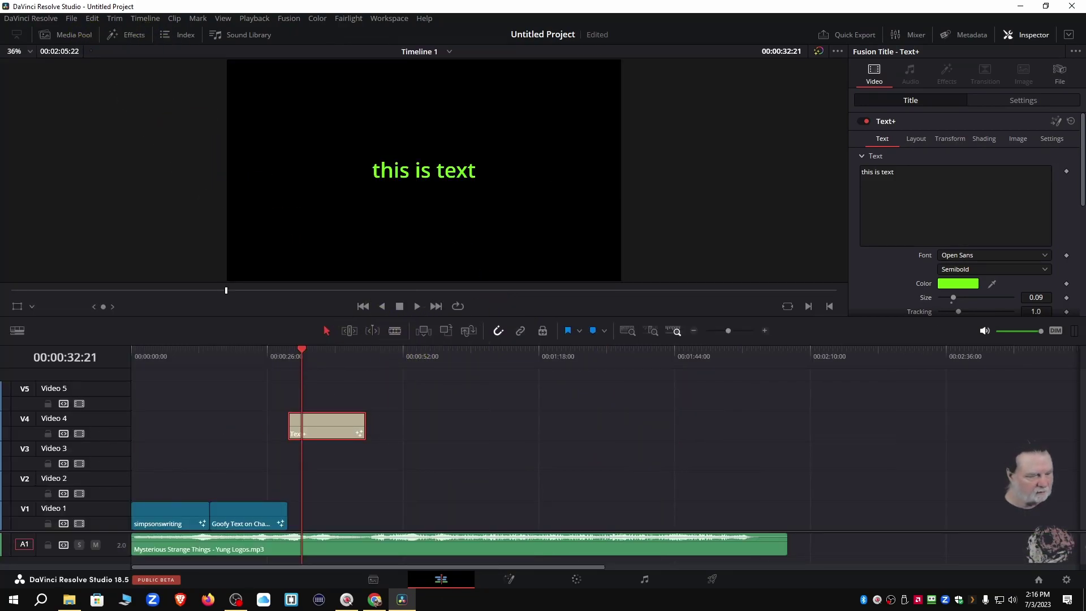
pyautogui.rightClick(320, 419)
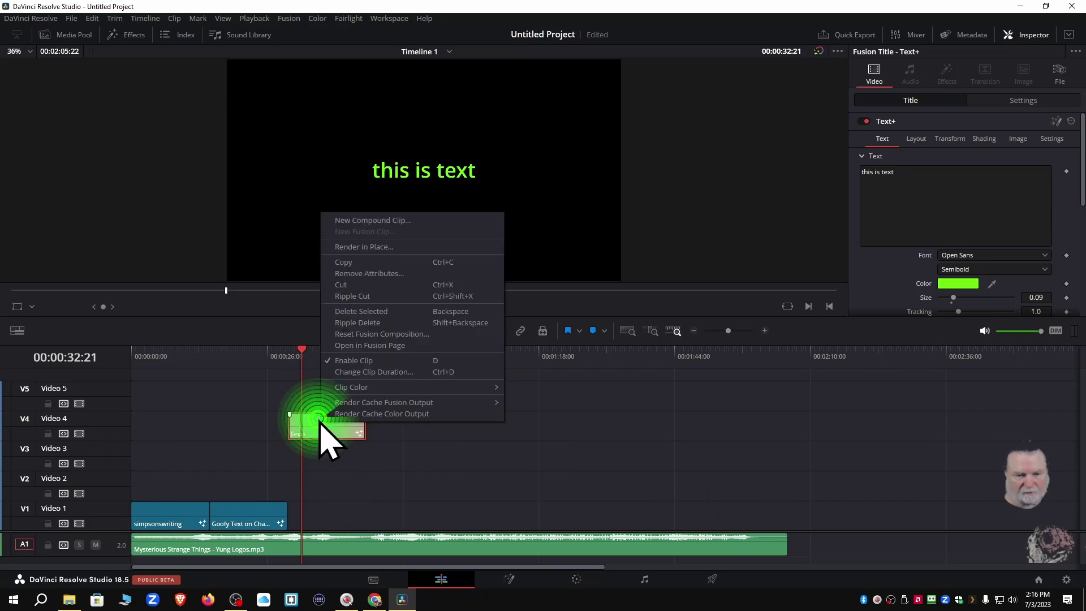
pyautogui.click(407, 463)
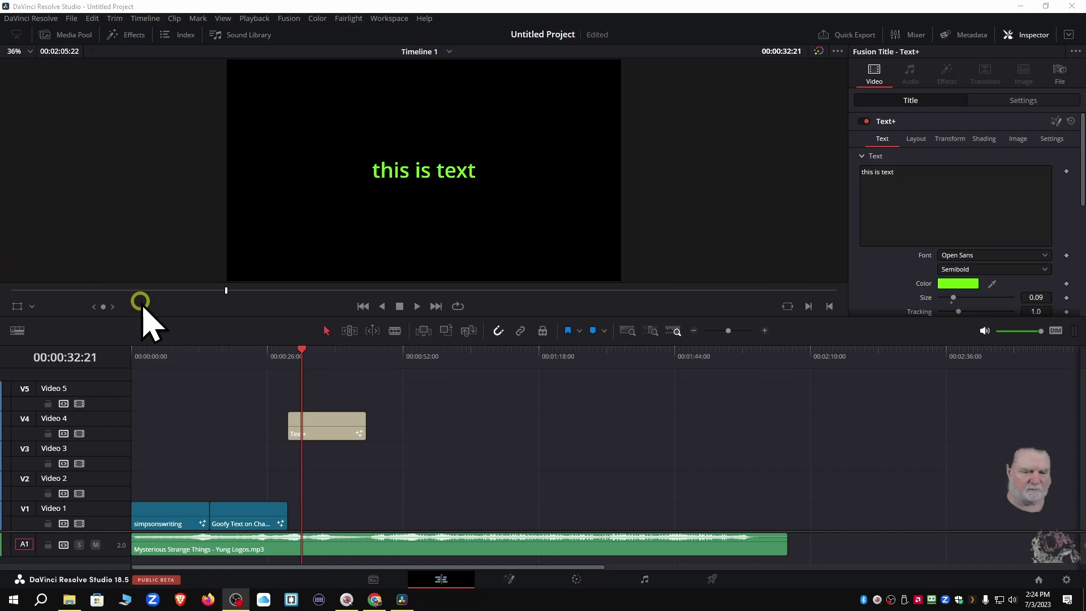
pyautogui.rightClick(341, 420)
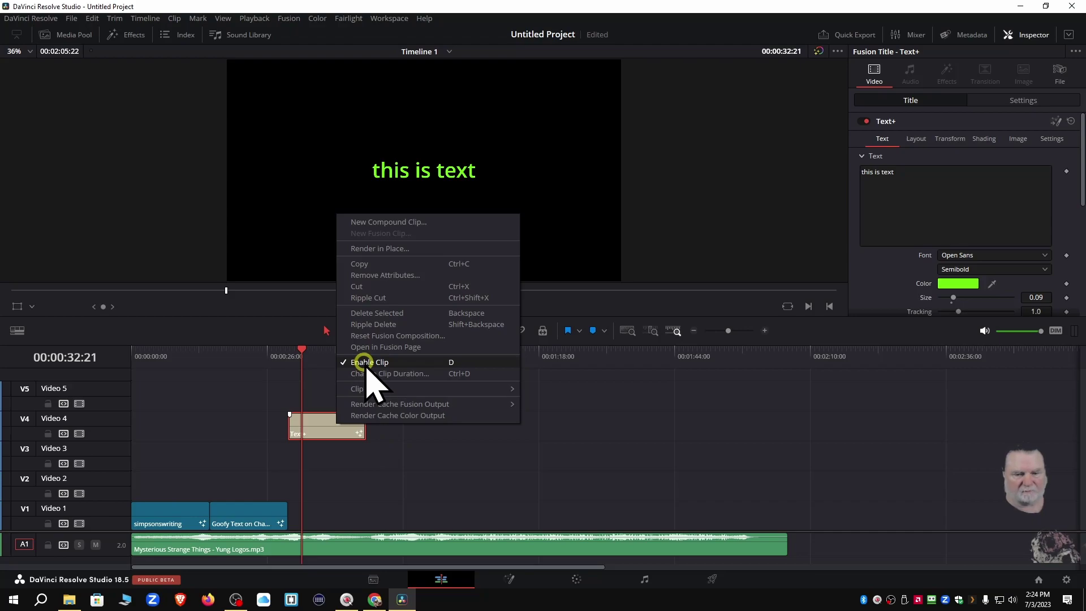
pyautogui.click(201, 453)
# Step: Delete the Text+ title from Video 4 and show the media pool's Master bin
pyautogui.click(323, 422)
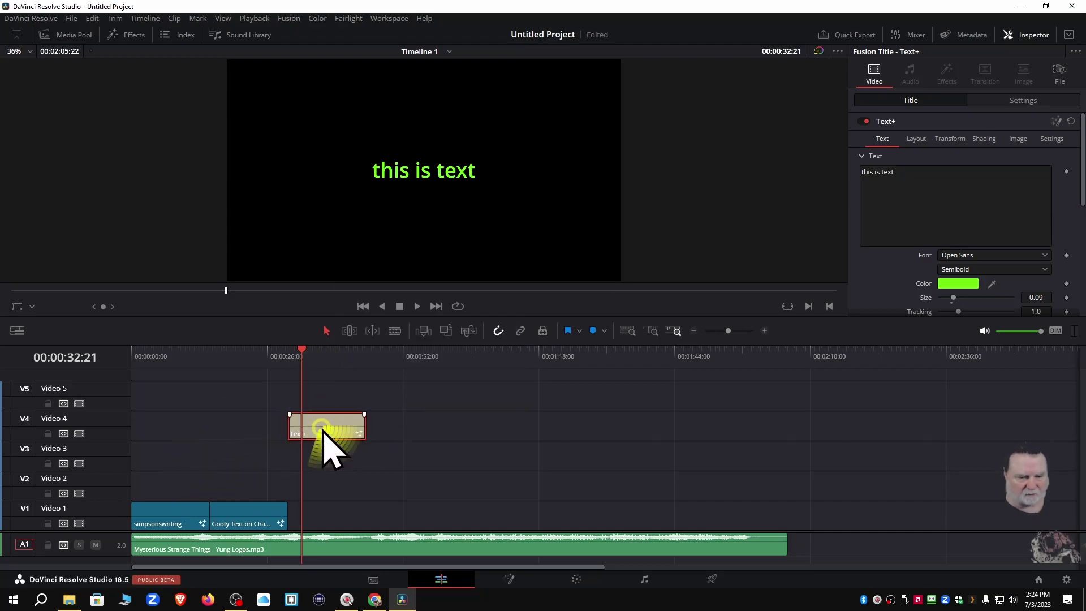
pyautogui.press('Delete')
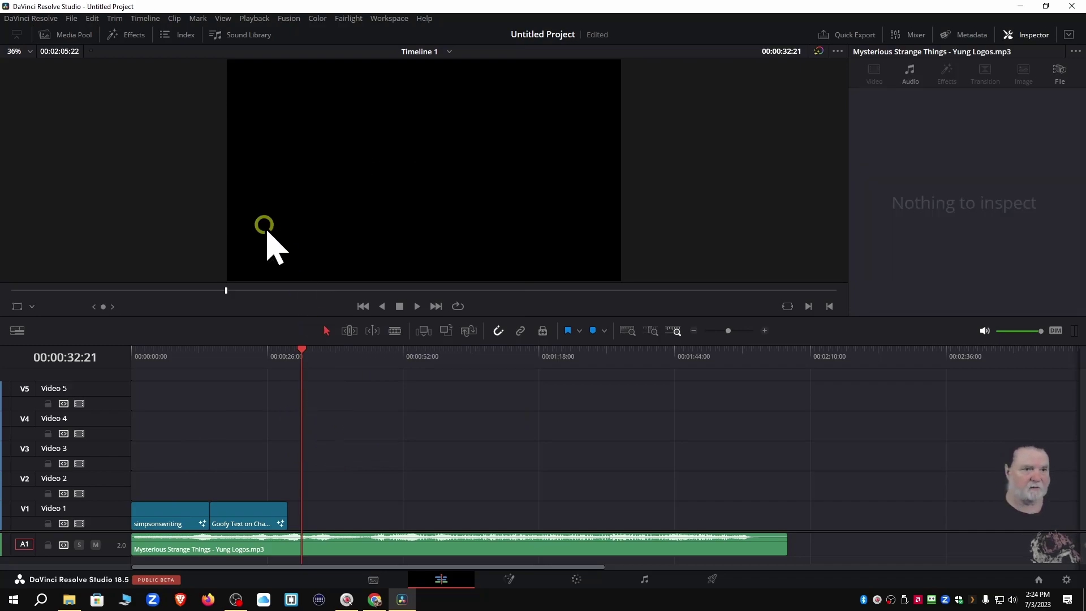
pyautogui.click(66, 36)
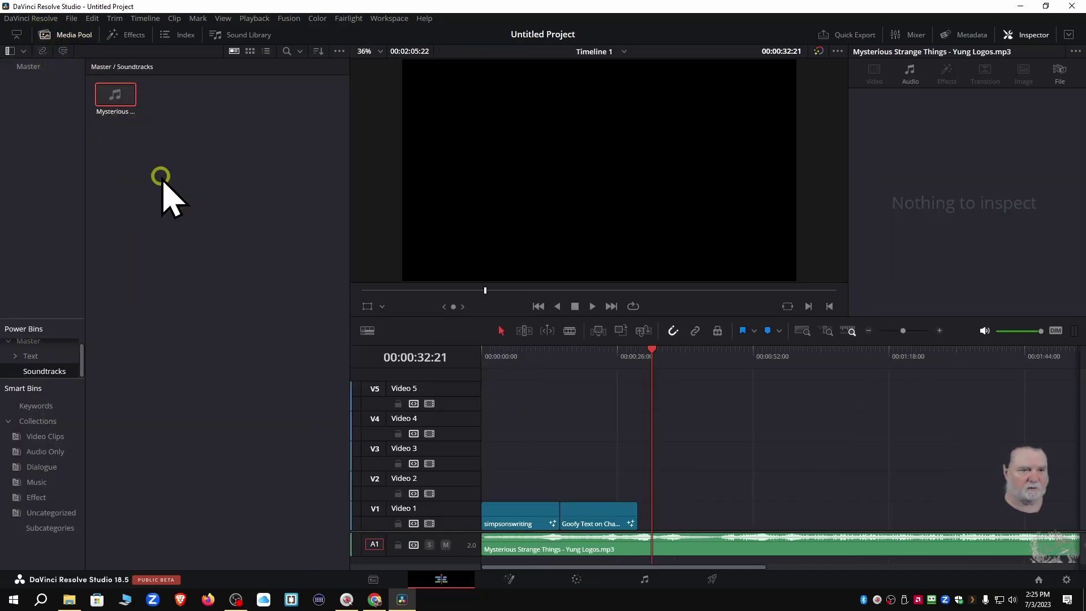
pyautogui.click(28, 66)
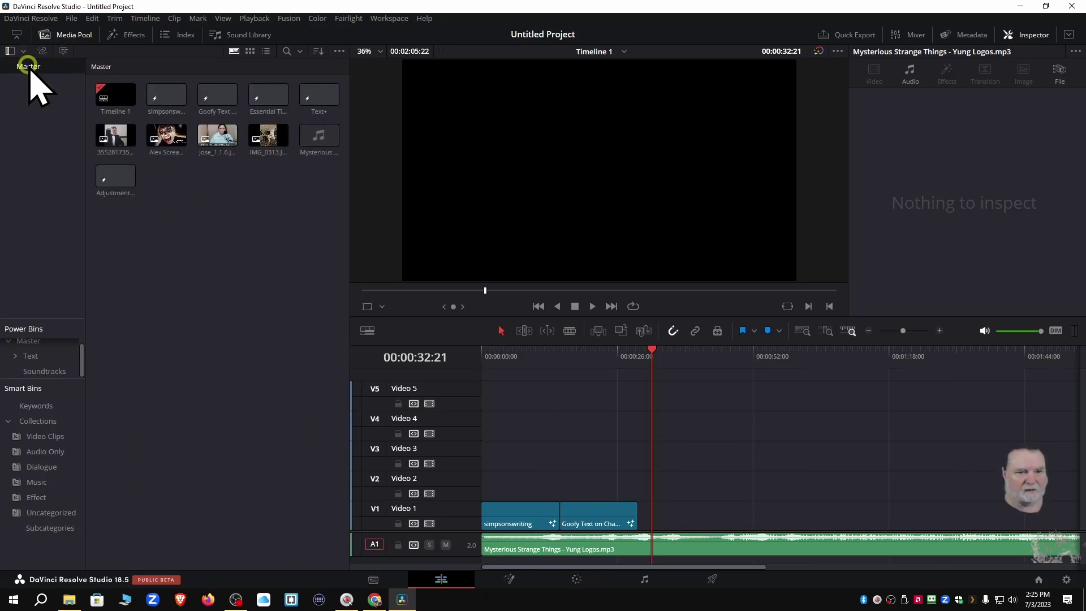
# Step: Place the portrait photo and IMG_0313.JPG on Video 5, with a gap between them
pyautogui.click(226, 138)
pyautogui.moveTo(226, 142); pyautogui.dragTo(701, 404)
pyautogui.click(265, 138)
pyautogui.moveTo(267, 148); pyautogui.dragTo(832, 399)
# Step: Select both photo clips on Video 5 and delete the gap between them
pyautogui.click(727, 464)
pyautogui.moveTo(736, 452); pyautogui.dragTo(897, 395)
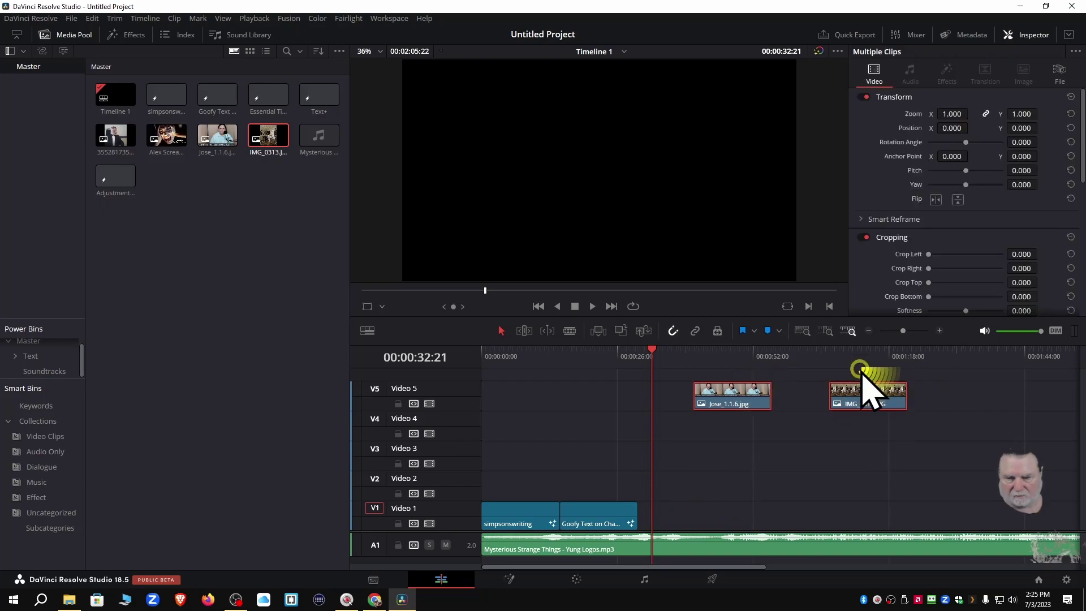
pyautogui.click(93, 19)
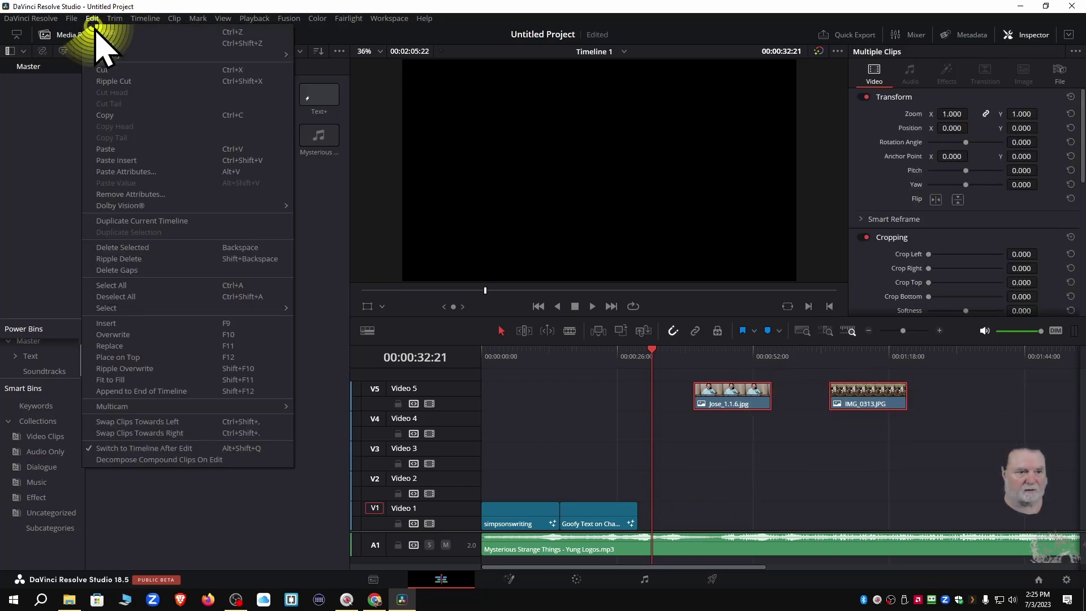
pyautogui.click(118, 270)
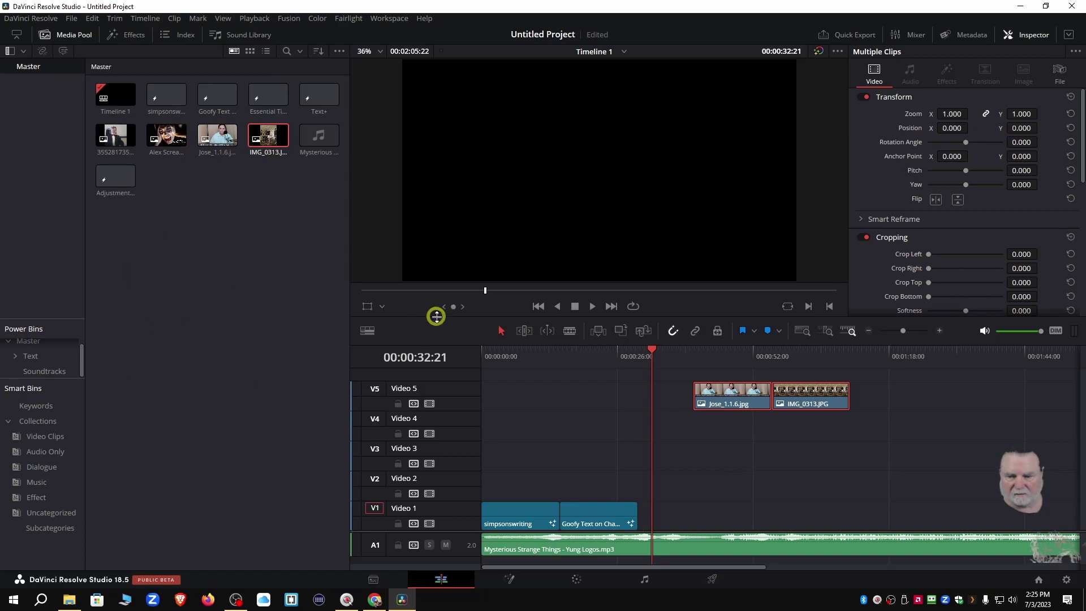
# Step: Move the portrait clip to a later spot after IMG_0313.JPG and delete the gap between the two clips
pyautogui.click(571, 405)
pyautogui.moveTo(761, 402); pyautogui.dragTo(940, 407)
pyautogui.moveTo(834, 447); pyautogui.dragTo(941, 396)
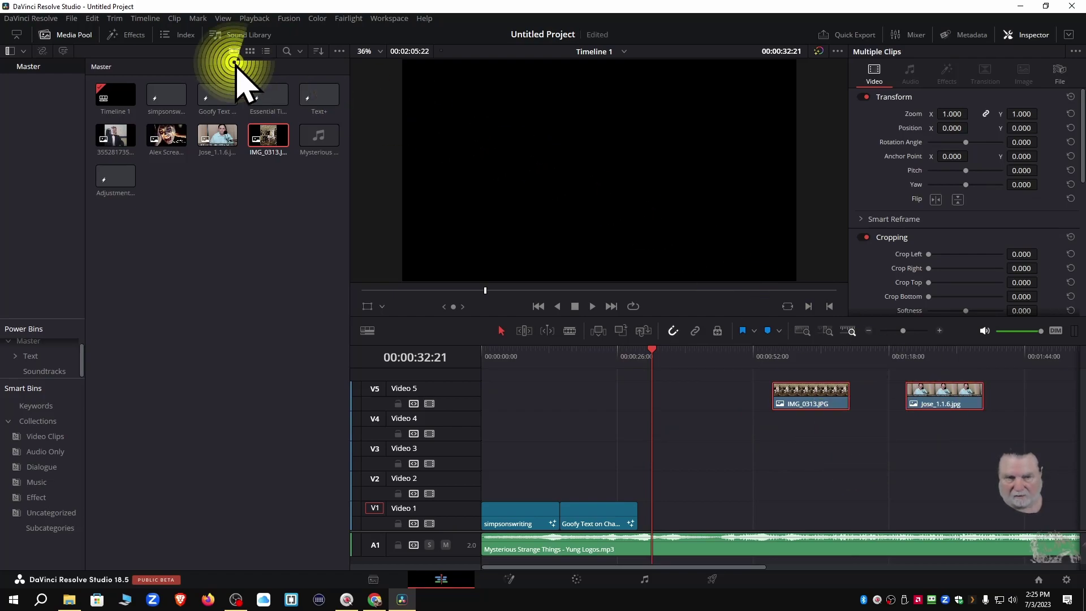
pyautogui.click(91, 18)
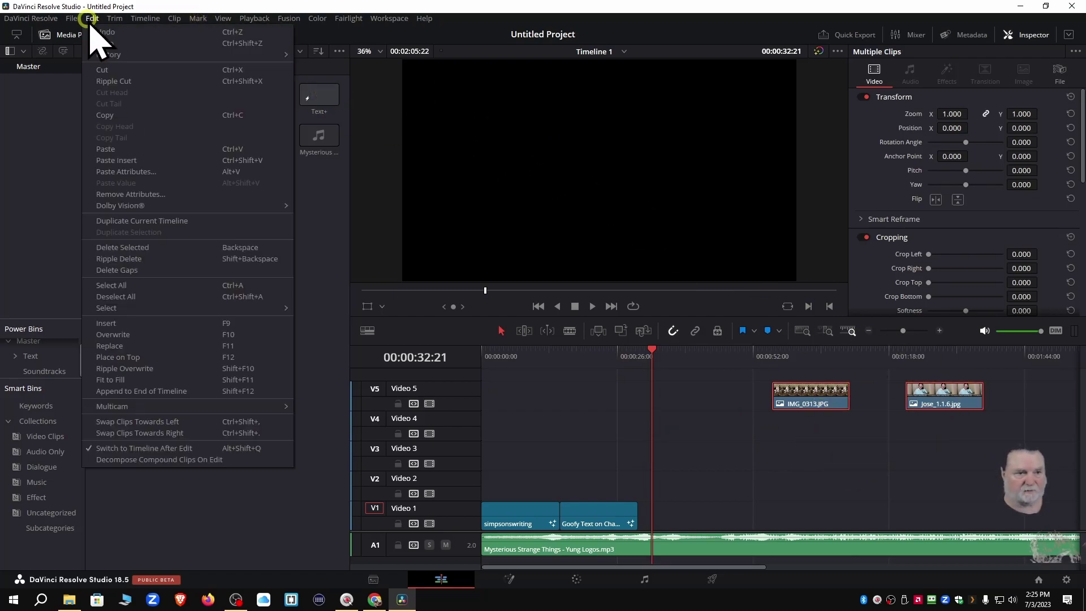
pyautogui.click(116, 271)
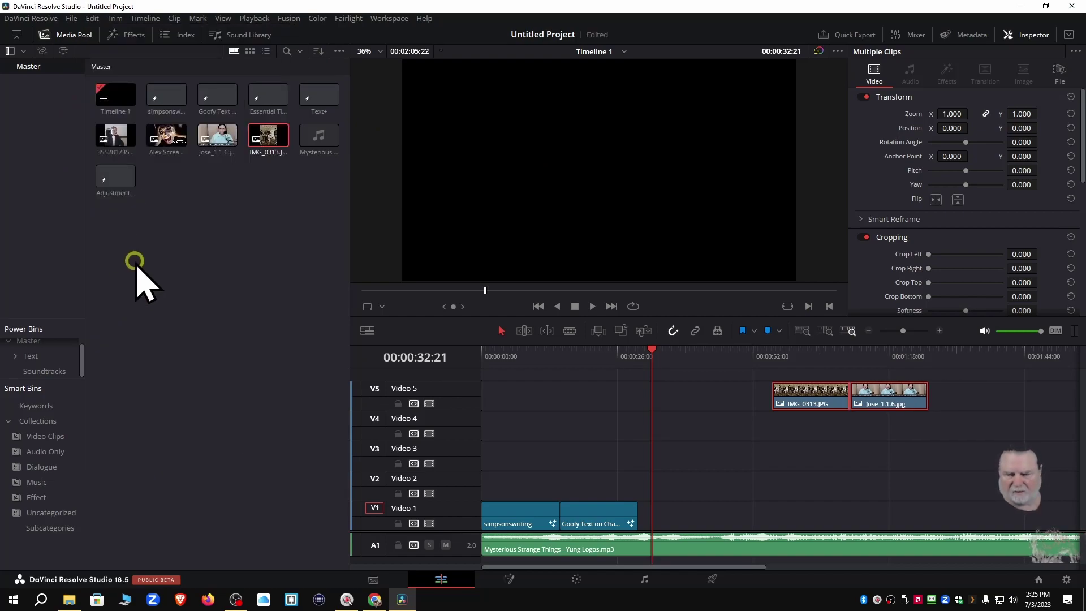
# Step: Spread the two photo clips apart on Video 5 and duplicate IMG_0313.JPG between them, leaving gaps on both sides
pyautogui.click(852, 387)
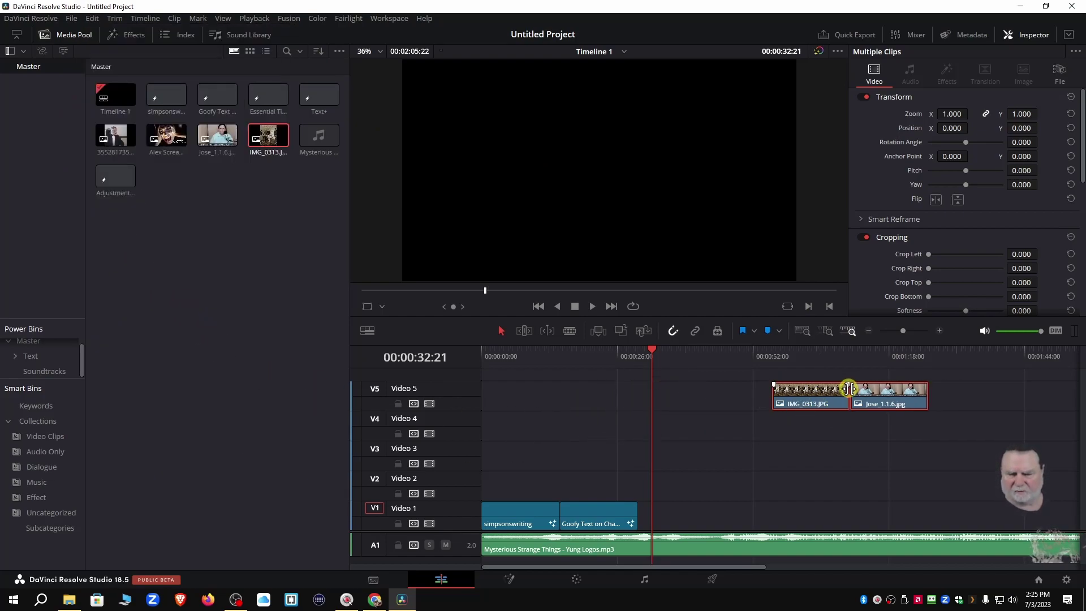
pyautogui.moveTo(876, 403)
pyautogui.mouseDown()
pyautogui.moveTo(780, 405)
pyautogui.moveTo(877, 411)
pyautogui.mouseUp()
pyautogui.click(829, 401)
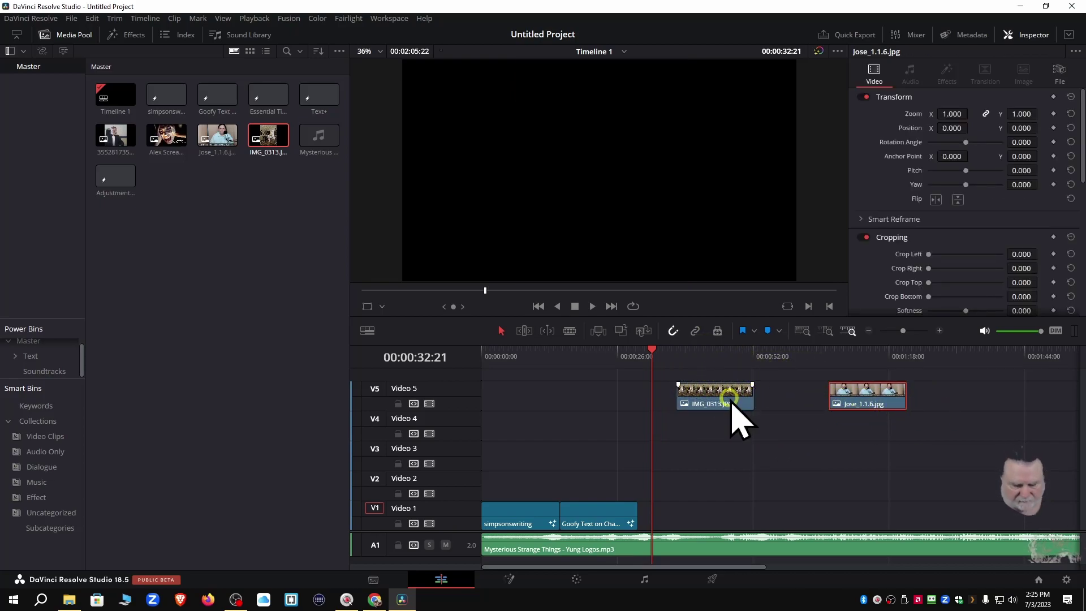
pyautogui.moveTo(724, 399)
pyautogui.mouseDown()
pyautogui.moveTo(758, 403)
pyautogui.moveTo(744, 441)
pyautogui.moveTo(780, 443)
pyautogui.moveTo(749, 435)
pyautogui.moveTo(730, 449)
pyautogui.moveTo(728, 417)
pyautogui.mouseUp()
pyautogui.click(824, 399)
pyautogui.moveTo(825, 399); pyautogui.dragTo(939, 413)
pyautogui.moveTo(728, 449); pyautogui.dragTo(831, 421)
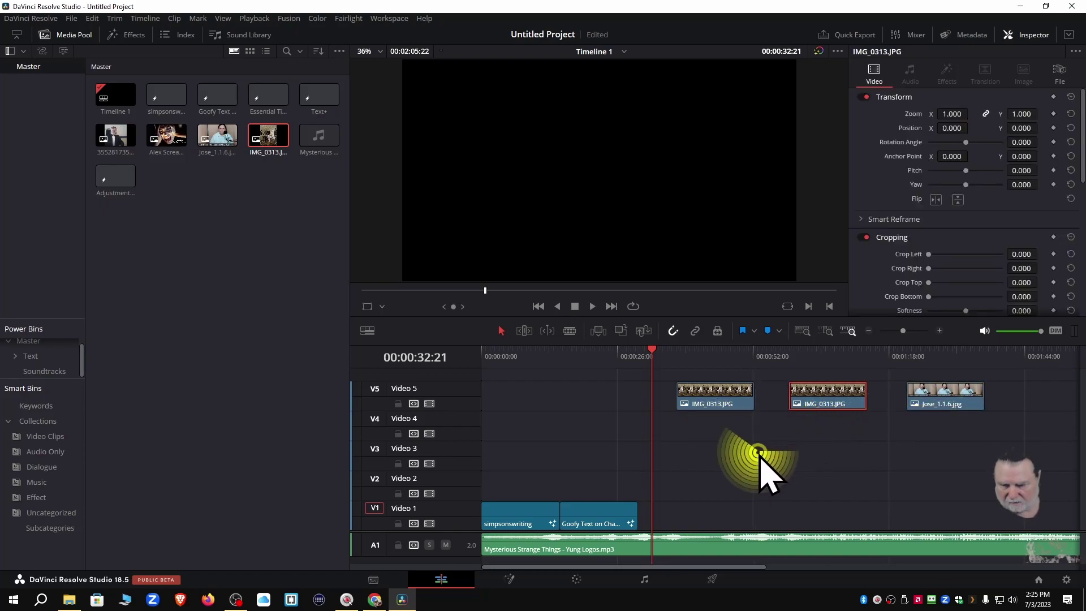
# Step: Select all three photo clips on Video 5 and delete the gaps between them
pyautogui.moveTo(728, 412); pyautogui.dragTo(941, 405)
pyautogui.click(866, 390)
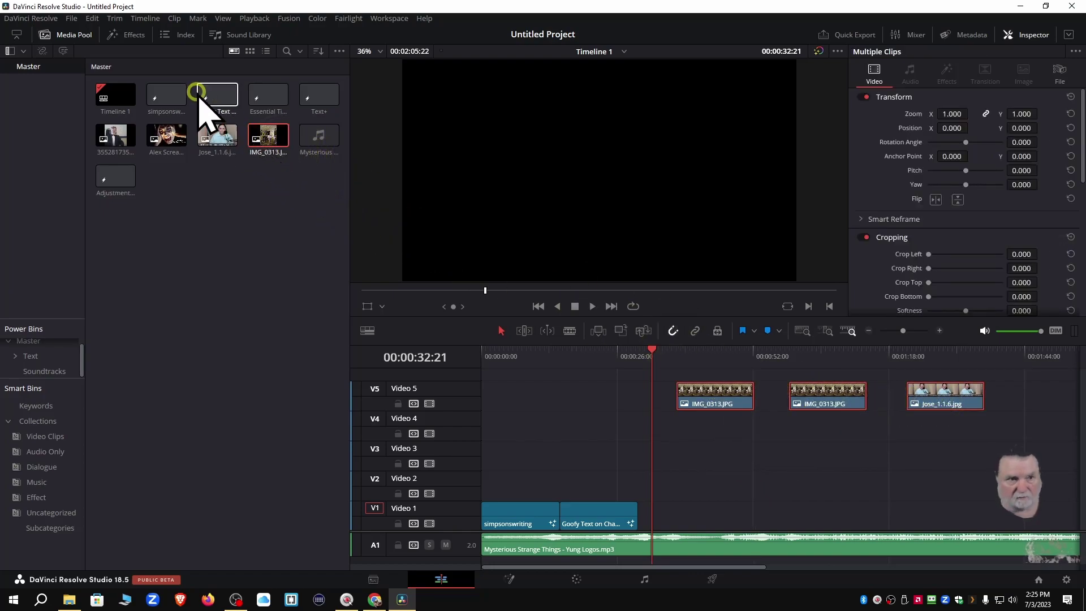
pyautogui.click(93, 19)
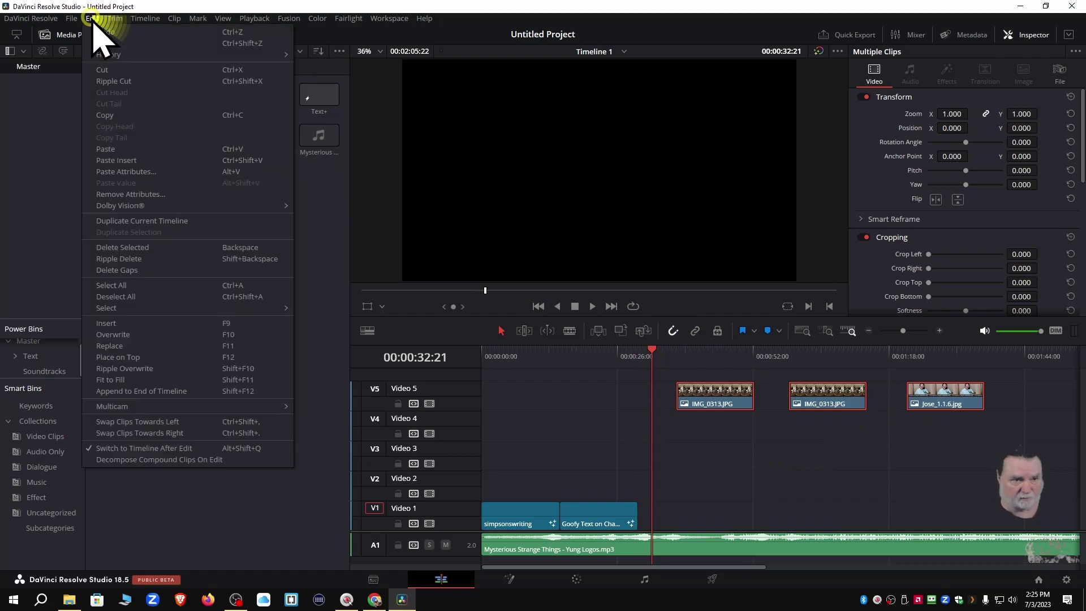
pyautogui.click(116, 270)
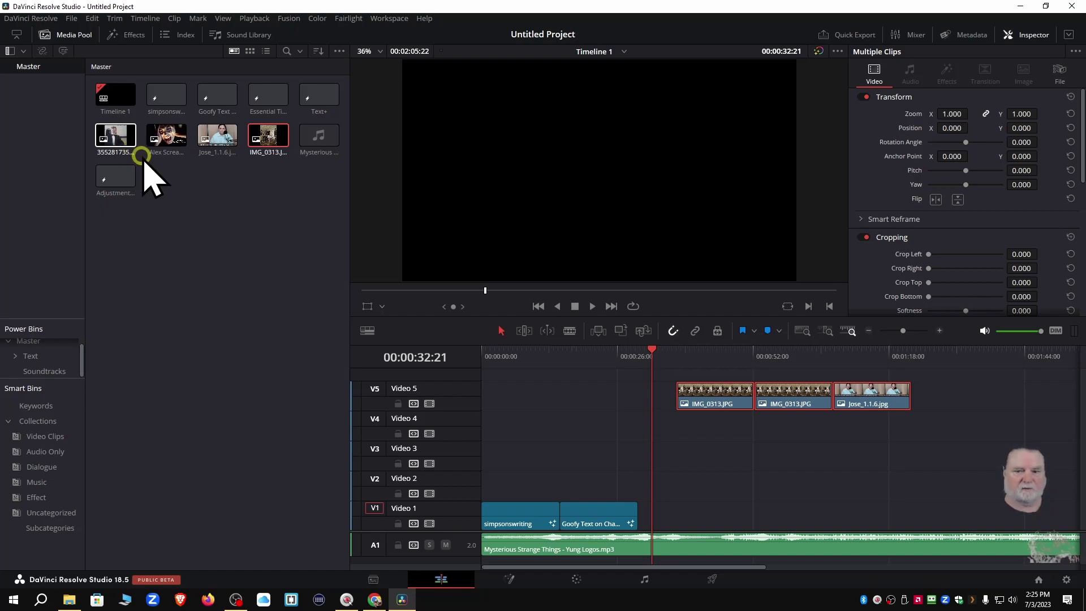
# Step: Delete the three photo clips from Video 5 and return the playhead to 00:00:00:00
pyautogui.moveTo(701, 402); pyautogui.dragTo(824, 376)
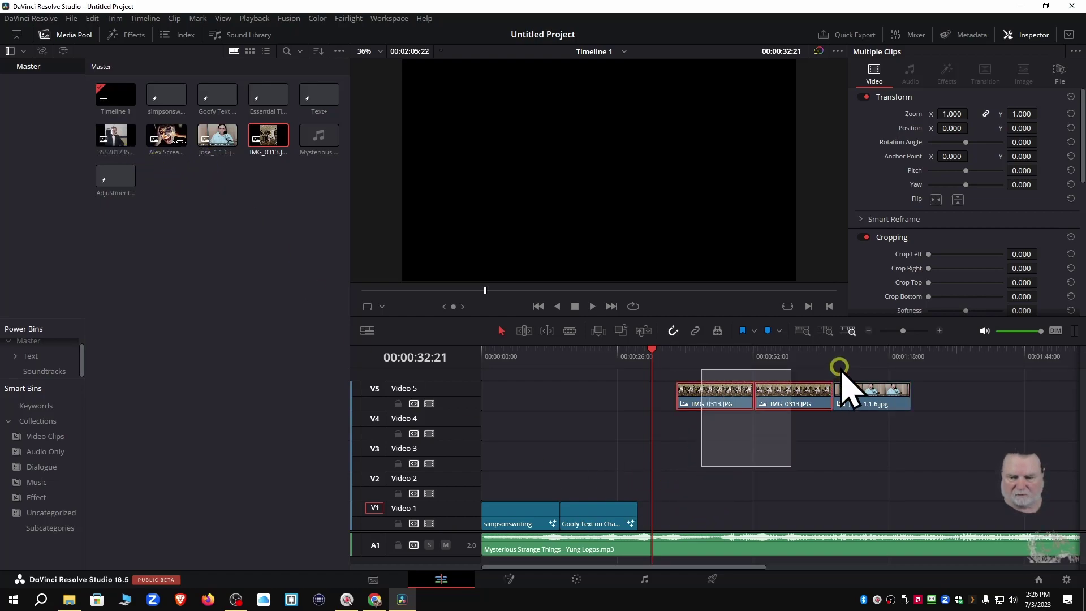
pyautogui.press('Delete')
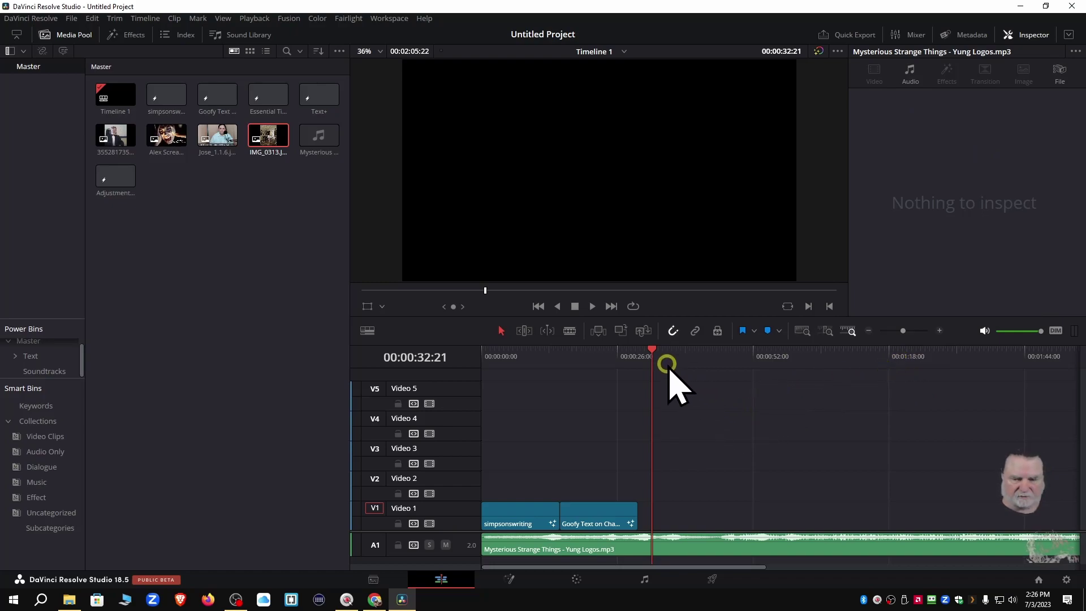
pyautogui.moveTo(648, 348); pyautogui.dragTo(468, 364)
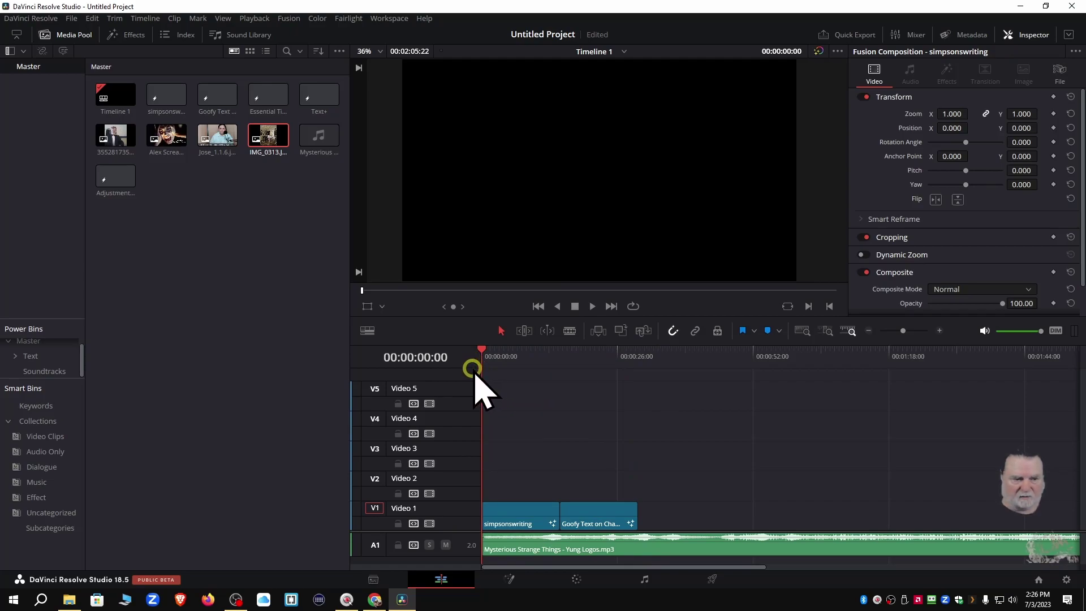
# Step: Check the Soundtracks and Text power bins and the Music smart bin, and enlarge the Power Bins list
pyautogui.click(41, 371)
pyautogui.click(35, 357)
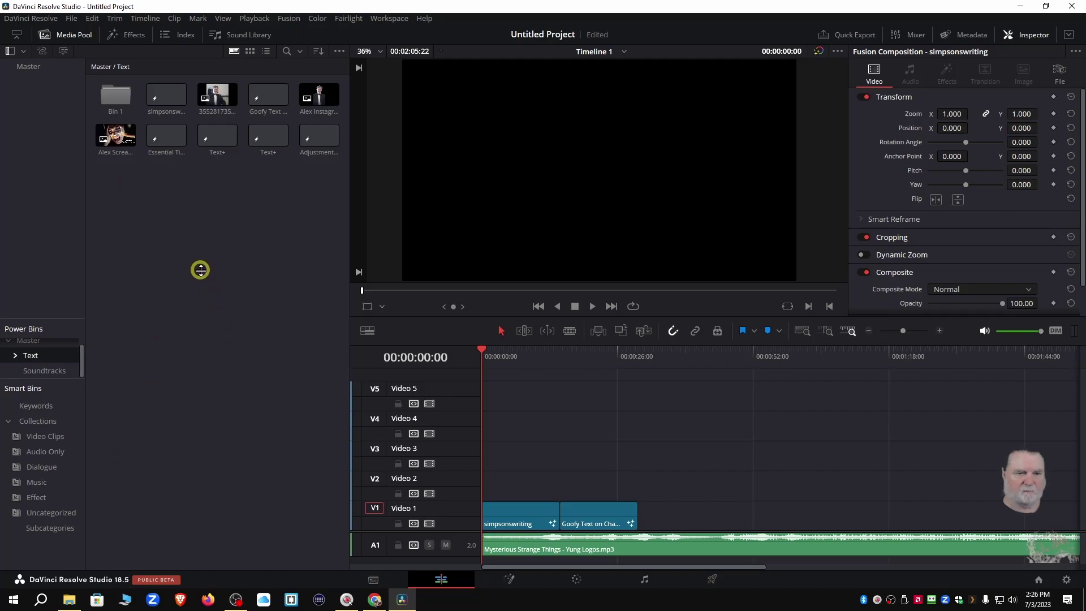
pyautogui.click(36, 483)
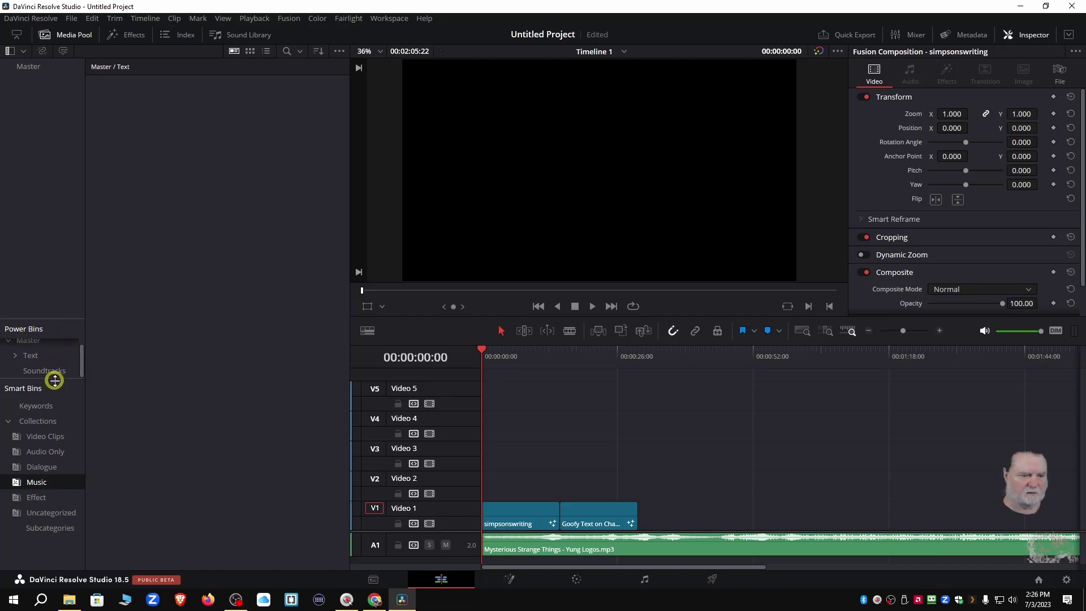
pyautogui.moveTo(68, 376); pyautogui.dragTo(34, 348)
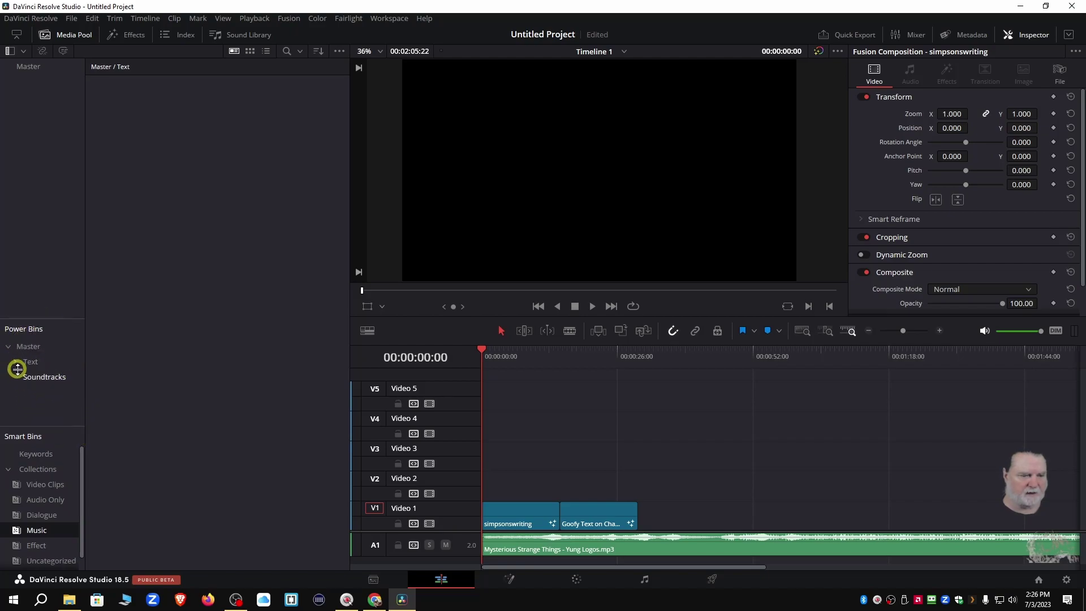
# Step: Examine the contents of the Master, Text and Soundtracks power bins, and open Bin 1 inside Text
pyautogui.click(25, 361)
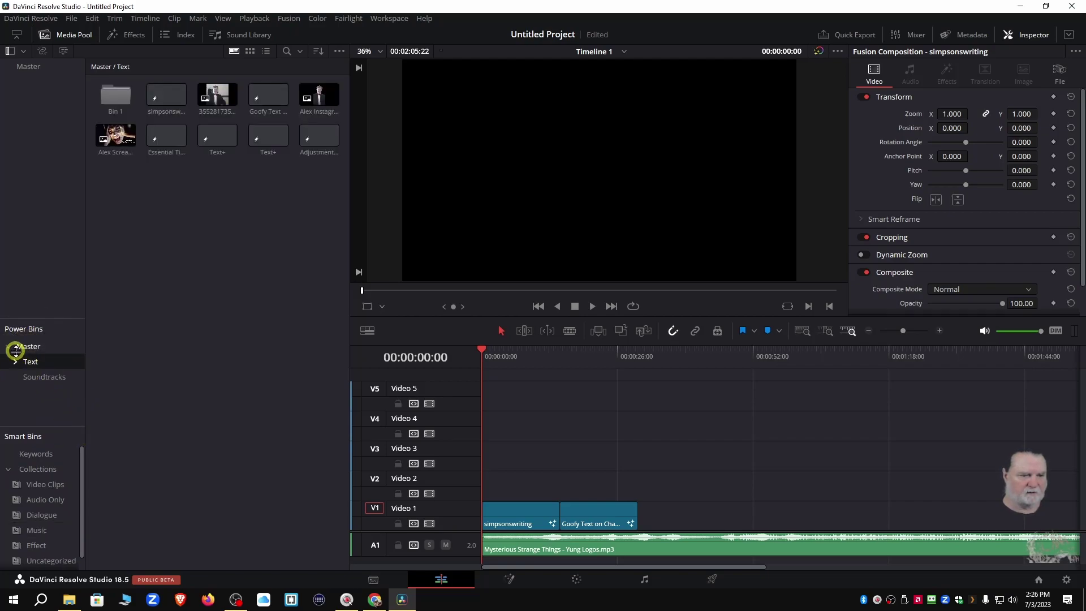
pyautogui.click(8, 346)
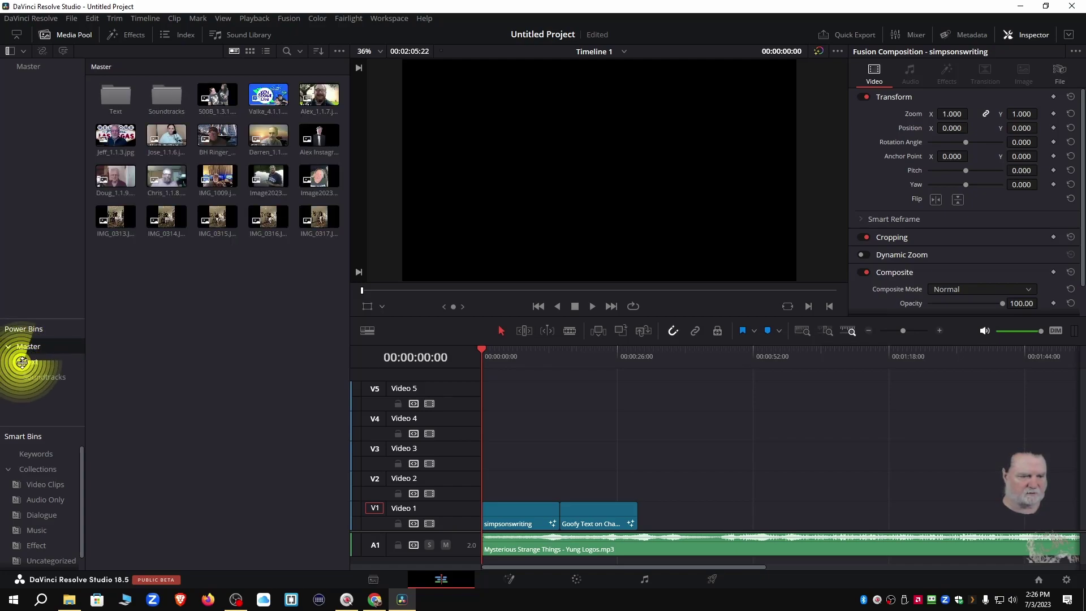
pyautogui.click(29, 362)
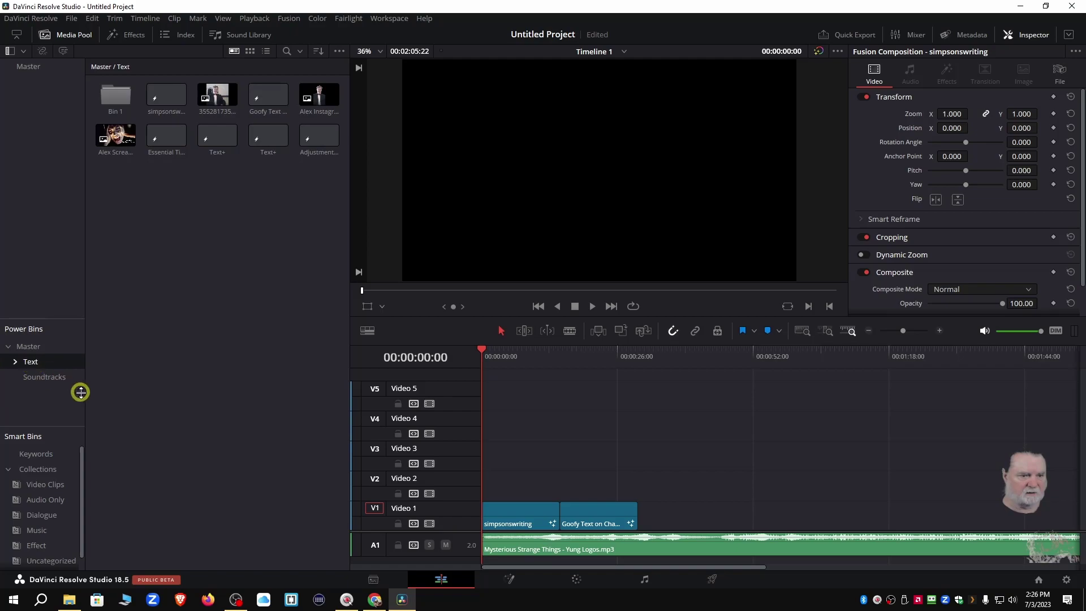
pyautogui.click(55, 379)
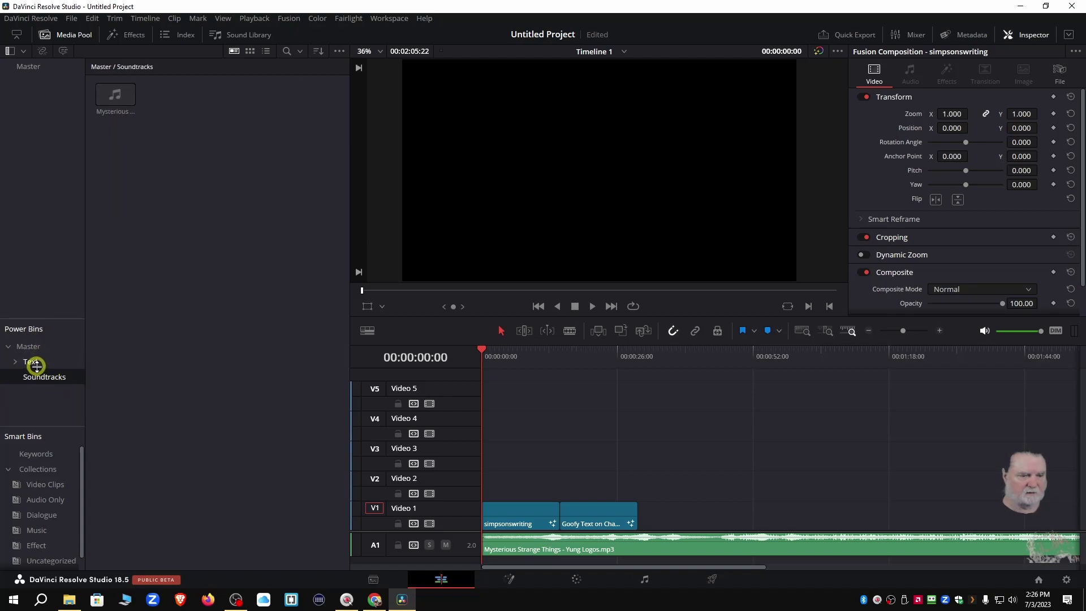
pyautogui.click(34, 363)
pyautogui.click(122, 103)
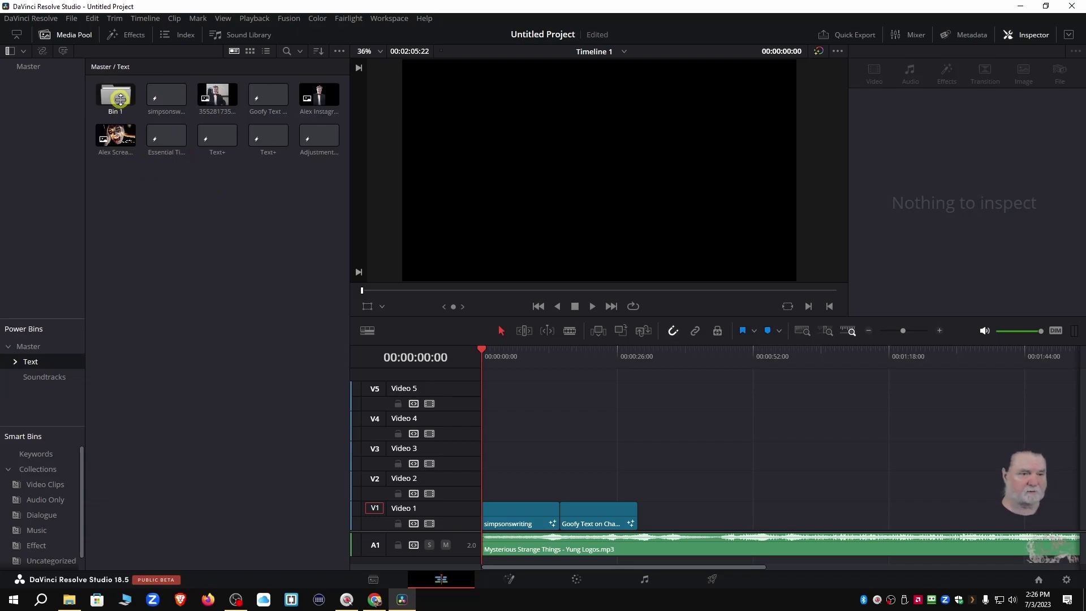
pyautogui.doubleClick(120, 100)
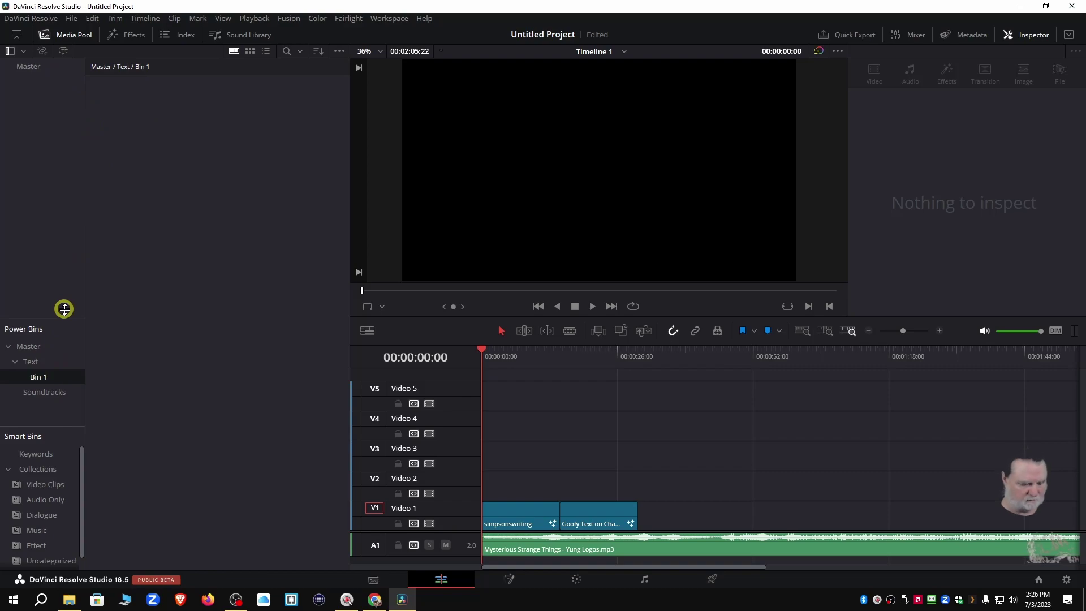
# Step: Undo the deletion of the three photo clips, then remove them from Video 5 again
pyautogui.hotkey('ctrl', 'z')
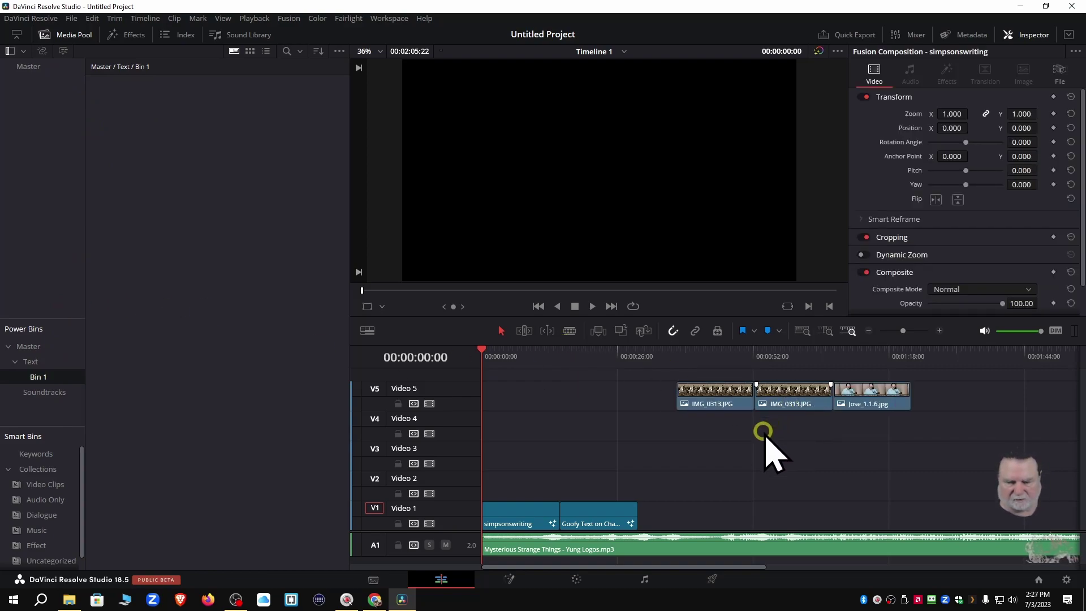
pyautogui.moveTo(732, 429); pyautogui.dragTo(902, 384)
pyautogui.press('Delete')
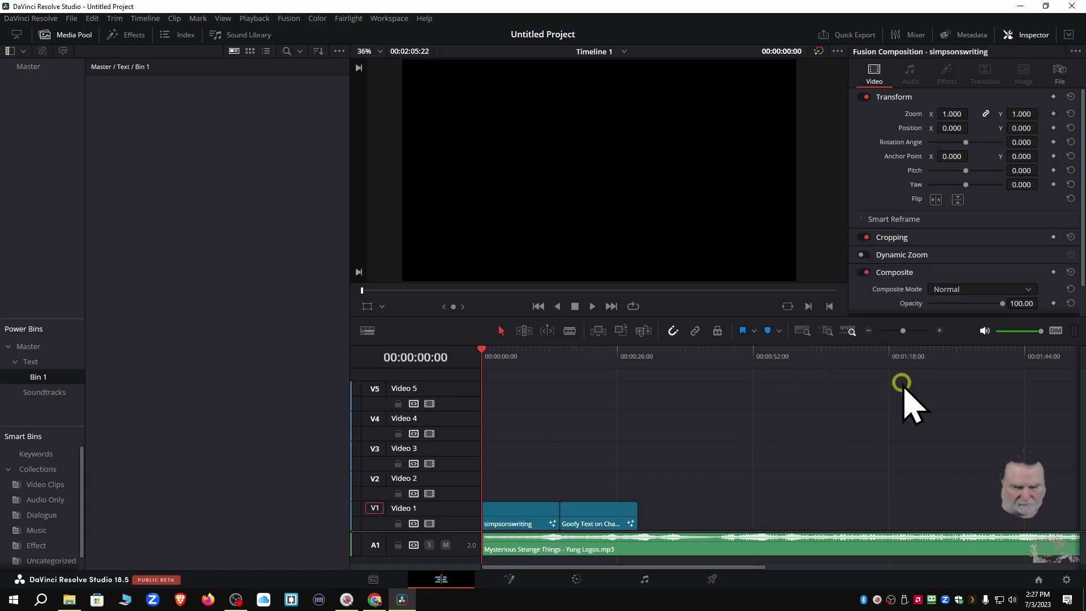
# Step: Remove Bin 1 from the Text power bin
pyautogui.click(31, 362)
pyautogui.rightClick(119, 97)
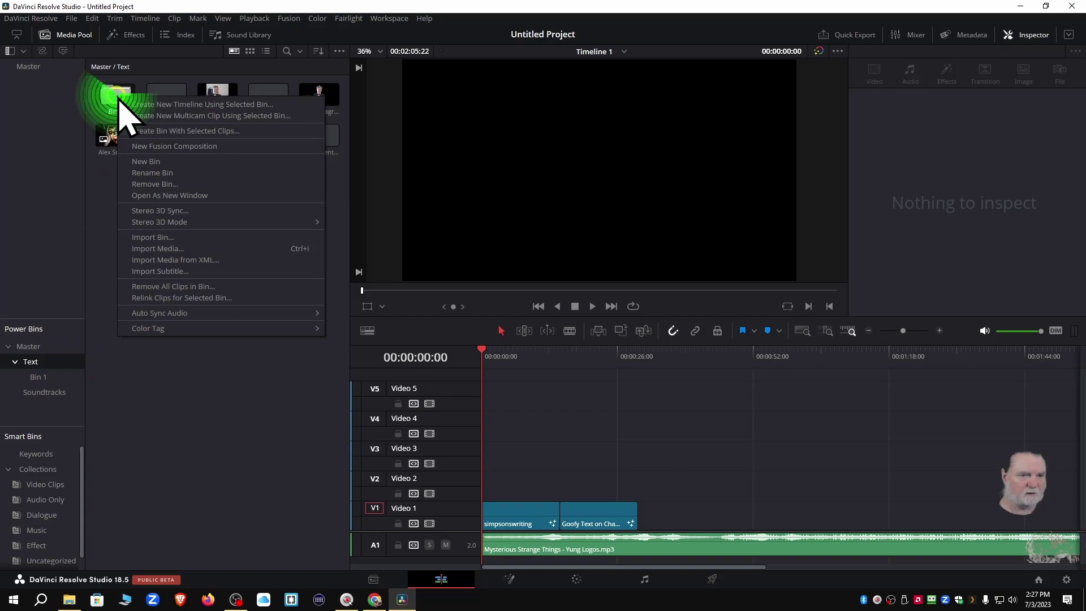
pyautogui.click(156, 183)
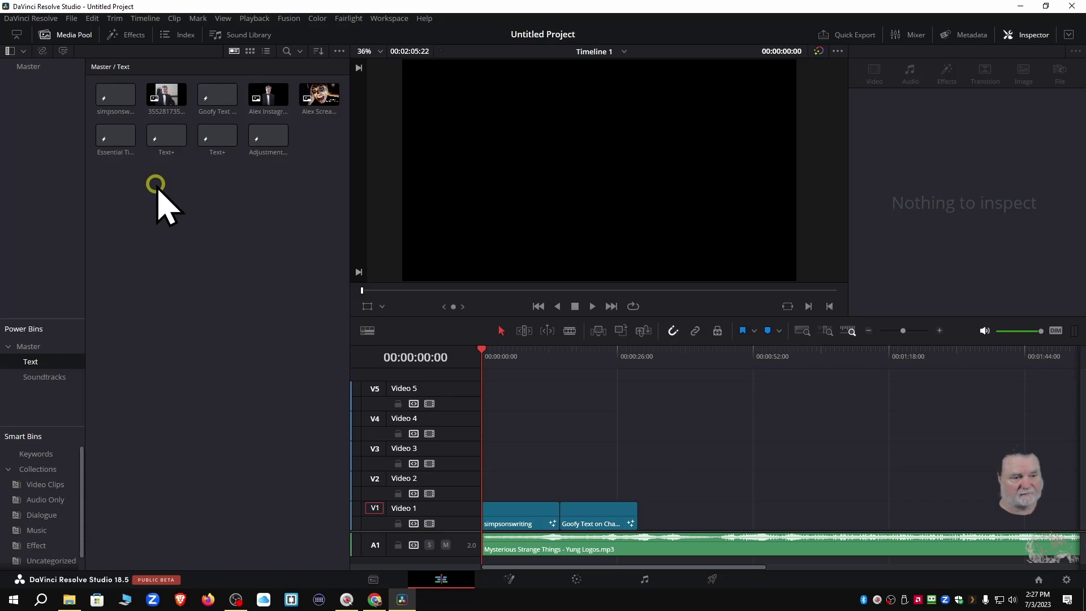
# Step: Delete the three photo clips from the Text power bin, keeping its titles and adjustment clip
pyautogui.click(161, 98)
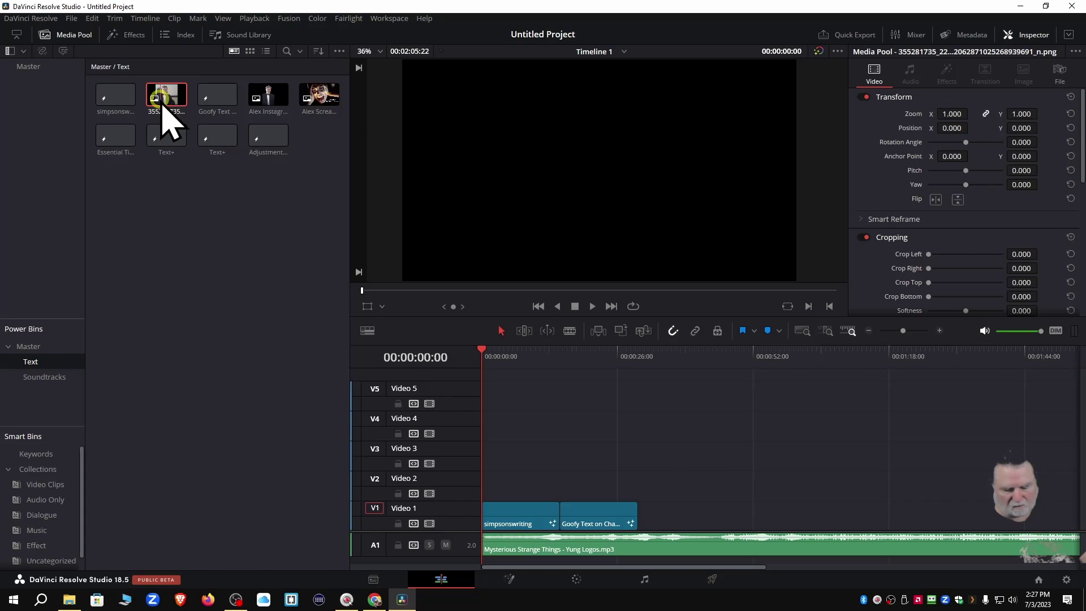
pyautogui.keyDown('ctrl'); pyautogui.click(274, 101); pyautogui.keyUp('ctrl')
pyautogui.keyDown('ctrl'); pyautogui.click(319, 99); pyautogui.keyUp('ctrl')
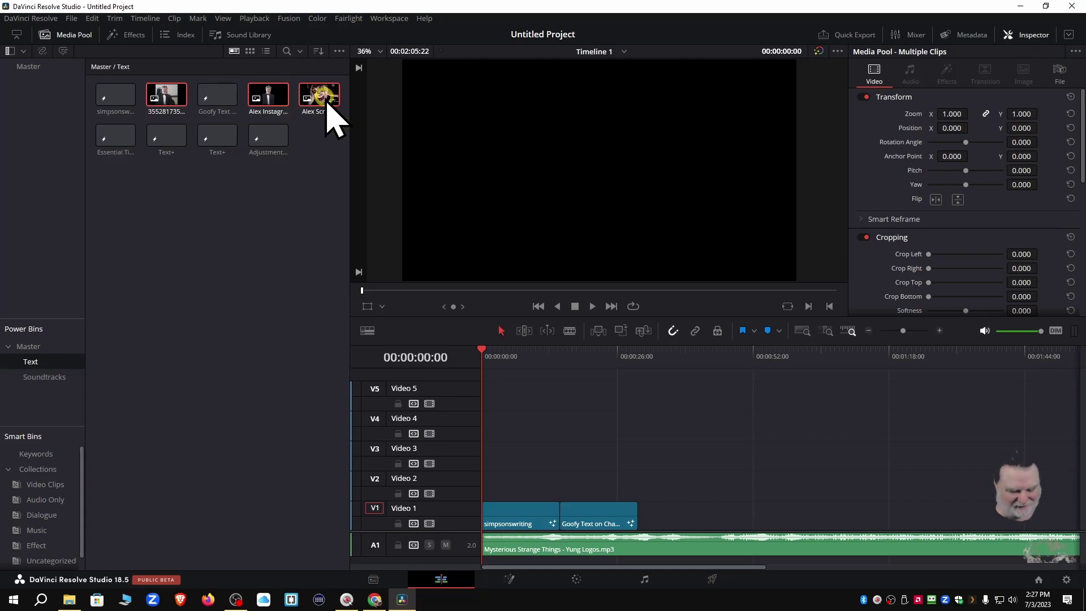
pyautogui.press('Delete')
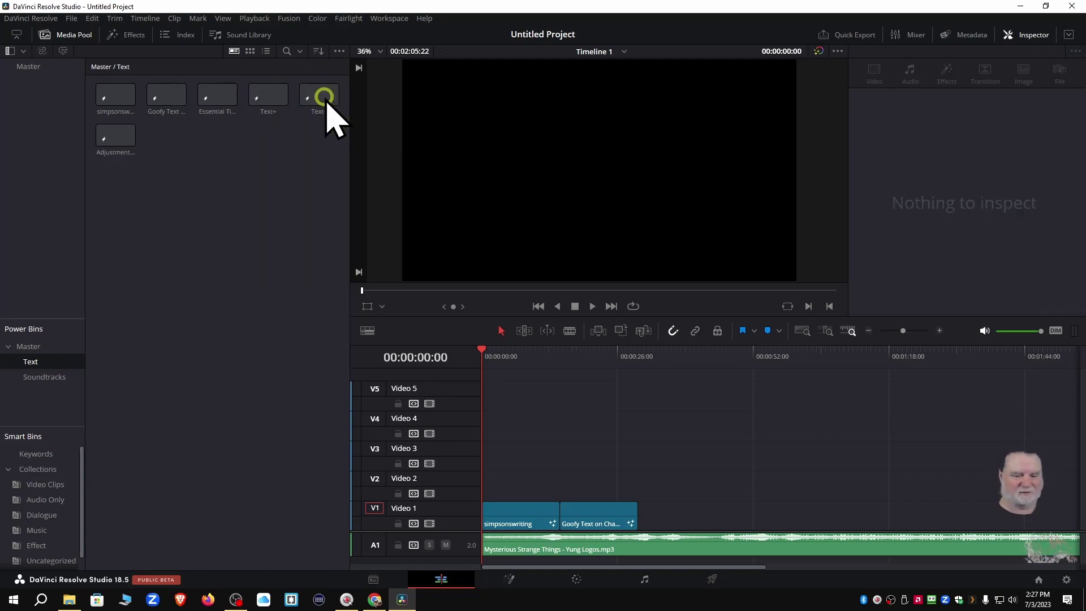
pyautogui.click(322, 99)
# Step: Create a new bin named Photos inside the Master power bin
pyautogui.click(29, 346)
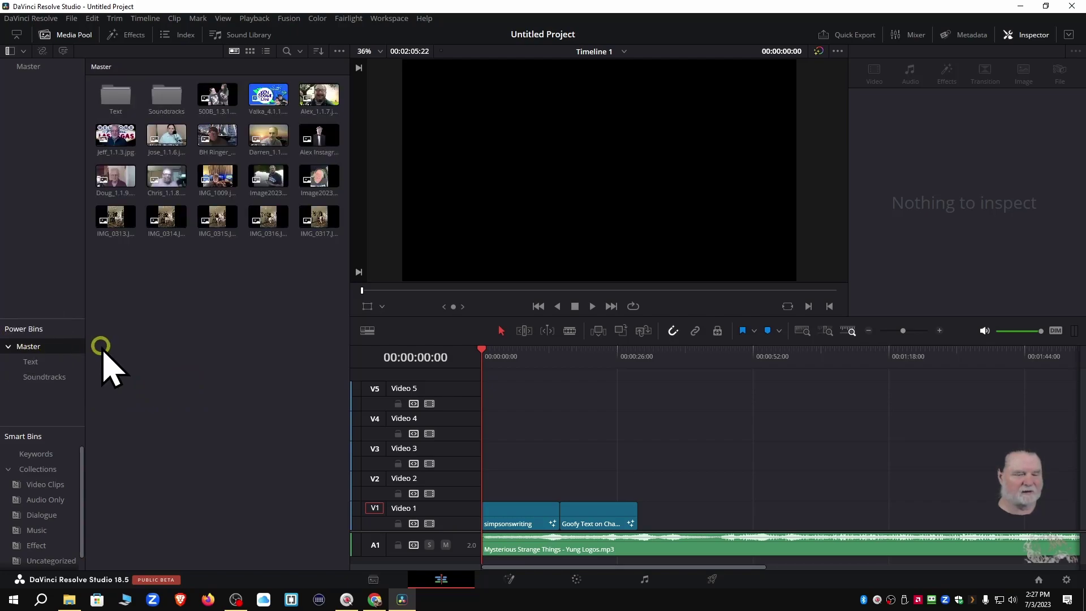
pyautogui.click(35, 347)
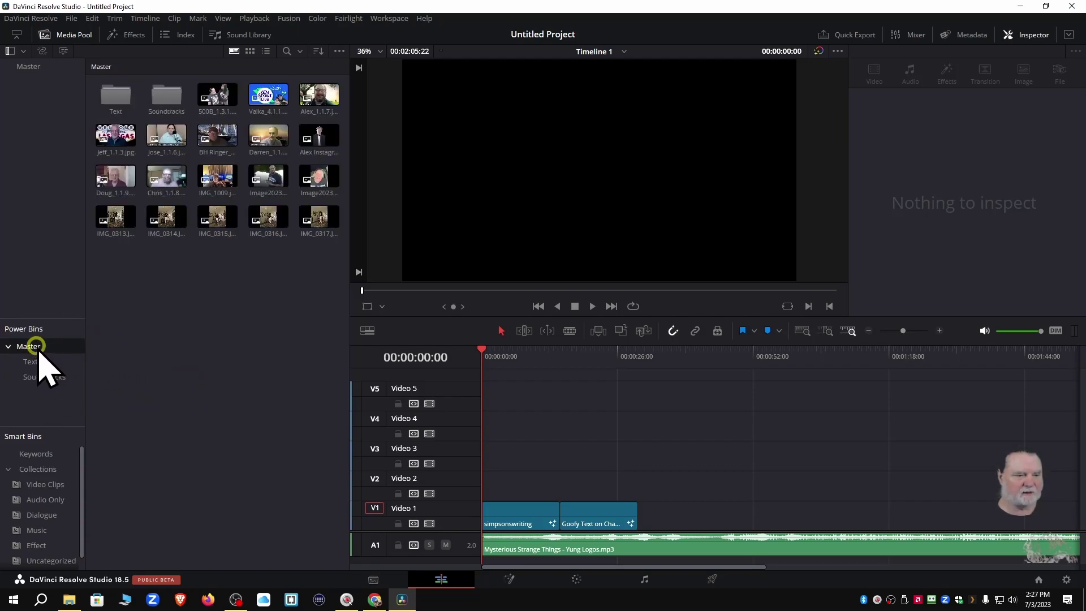
pyautogui.rightClick(37, 391)
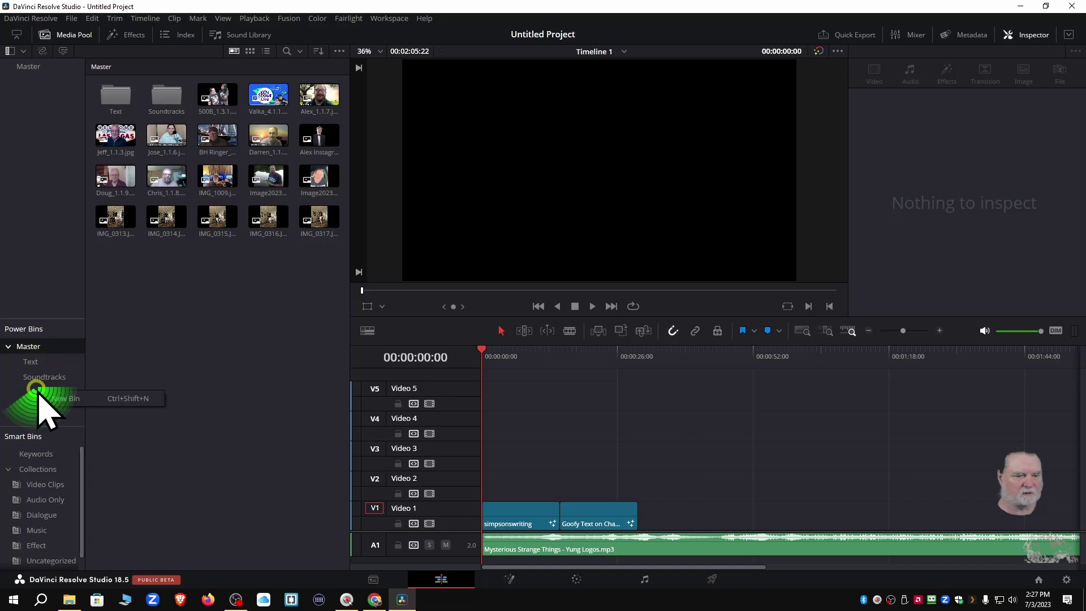
pyautogui.click(59, 398)
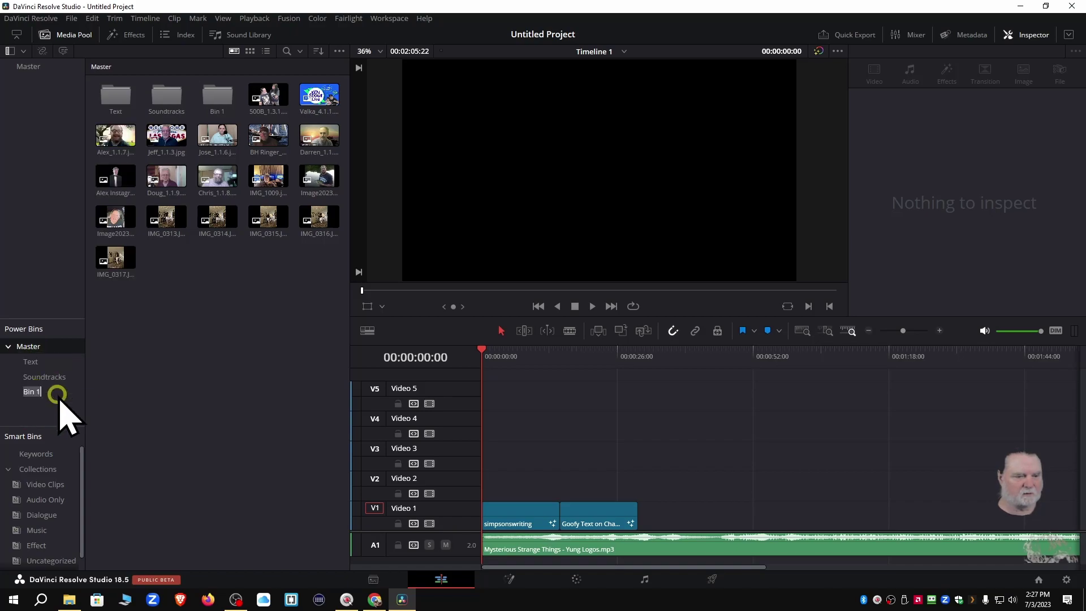
pyautogui.rightClick(212, 100)
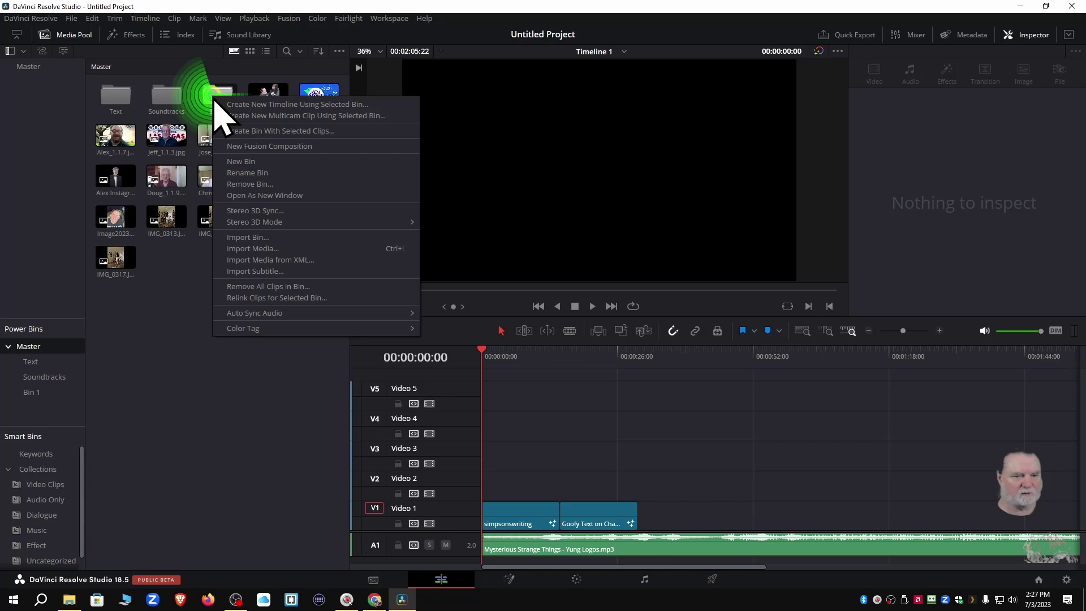
pyautogui.click(250, 183)
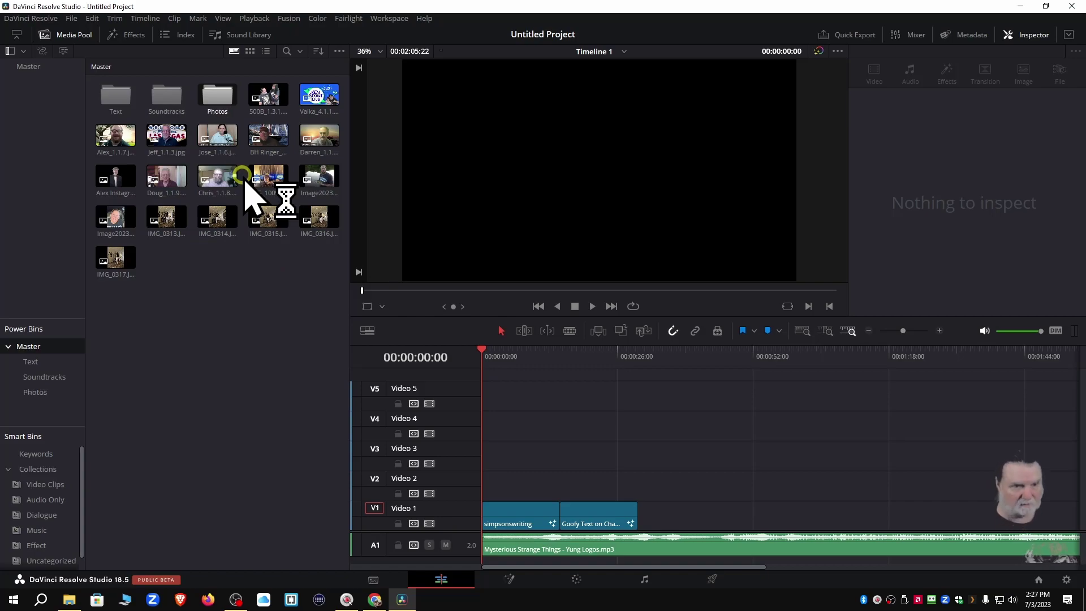
# Step: Move all loose photos in the Master power bin, from 500B_1.3.1.jpg through IMG_0317, into the Photos bin
pyautogui.click(277, 104)
pyautogui.click(277, 102)
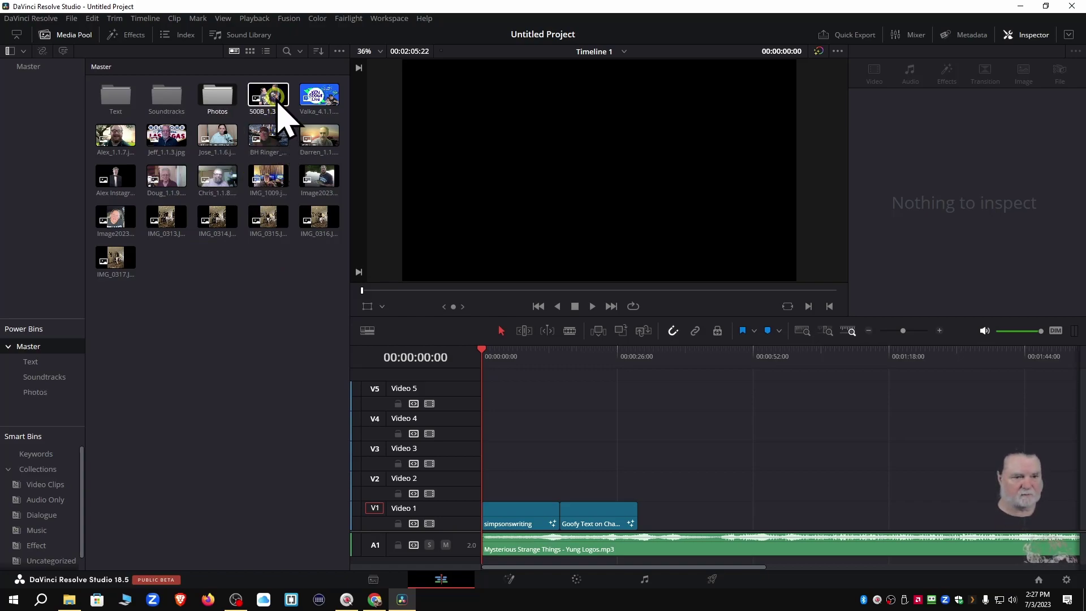
pyautogui.click(277, 103)
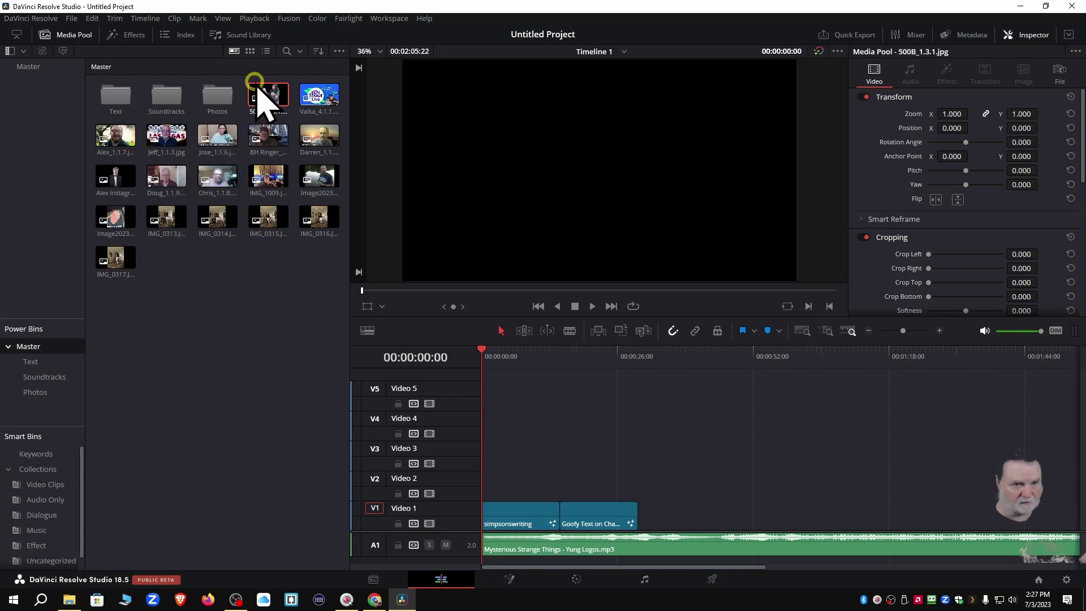
pyautogui.keyDown('shift'); pyautogui.click(130, 258); pyautogui.keyUp('shift')
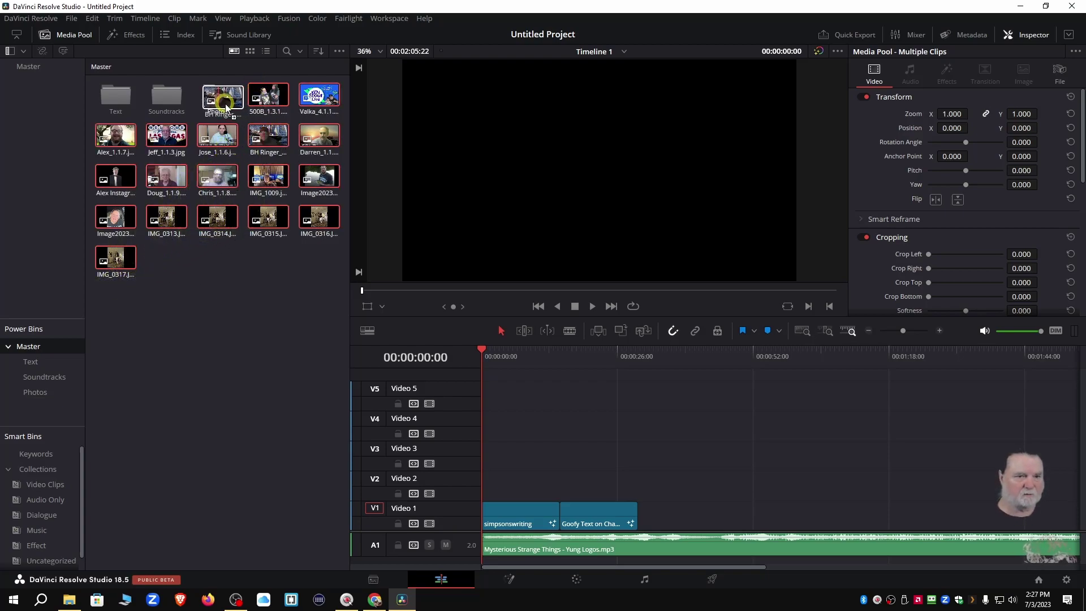
pyautogui.press('Delete')
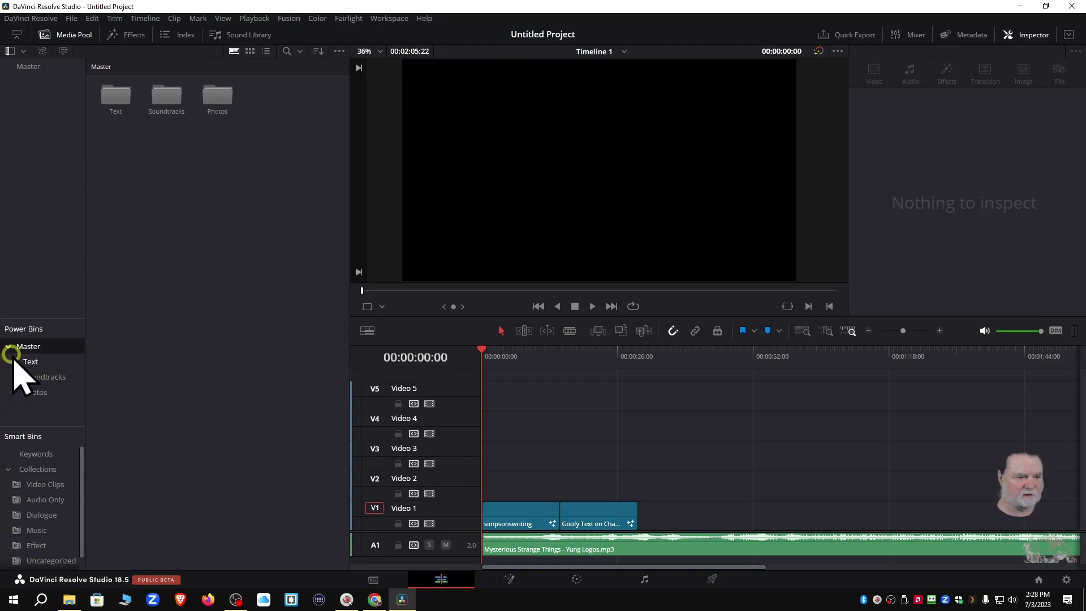
# Step: Check the contents of the project's Master bin and the Text, Soundtracks and Photos power bins
pyautogui.click(25, 66)
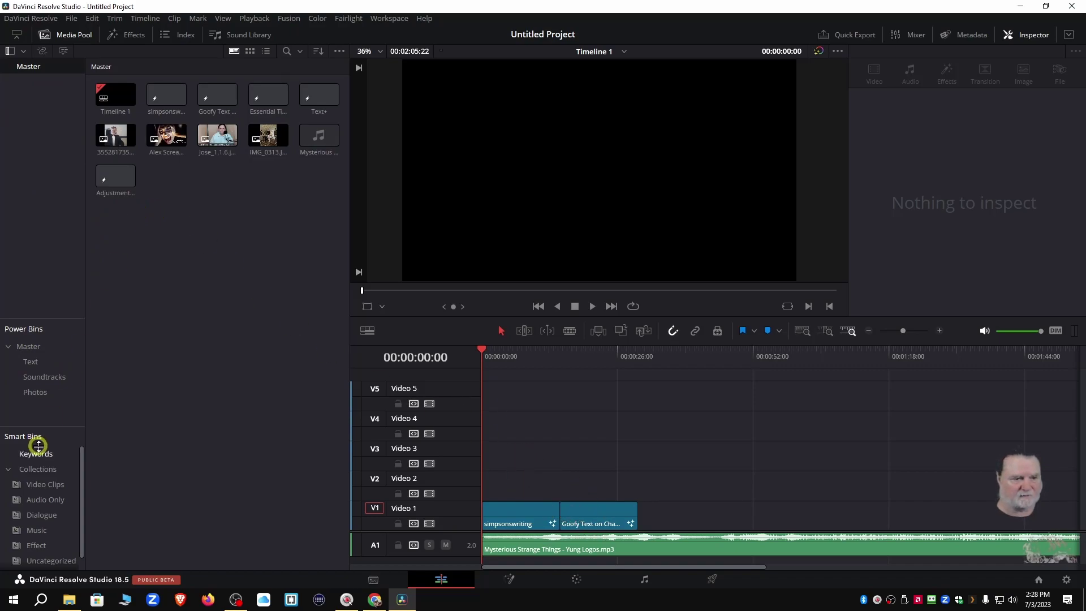
pyautogui.click(32, 362)
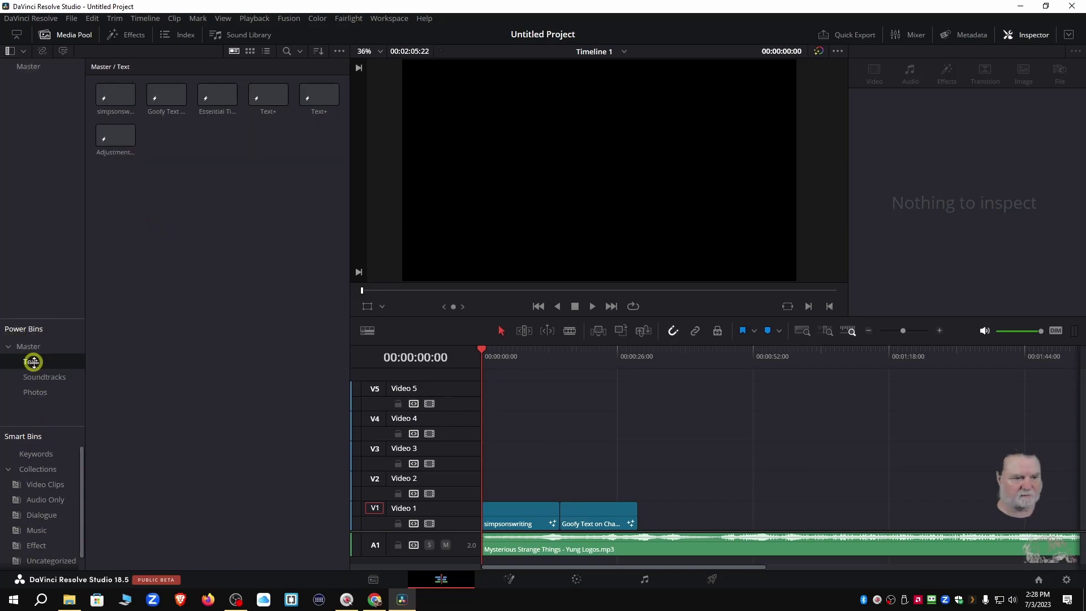
pyautogui.click(43, 383)
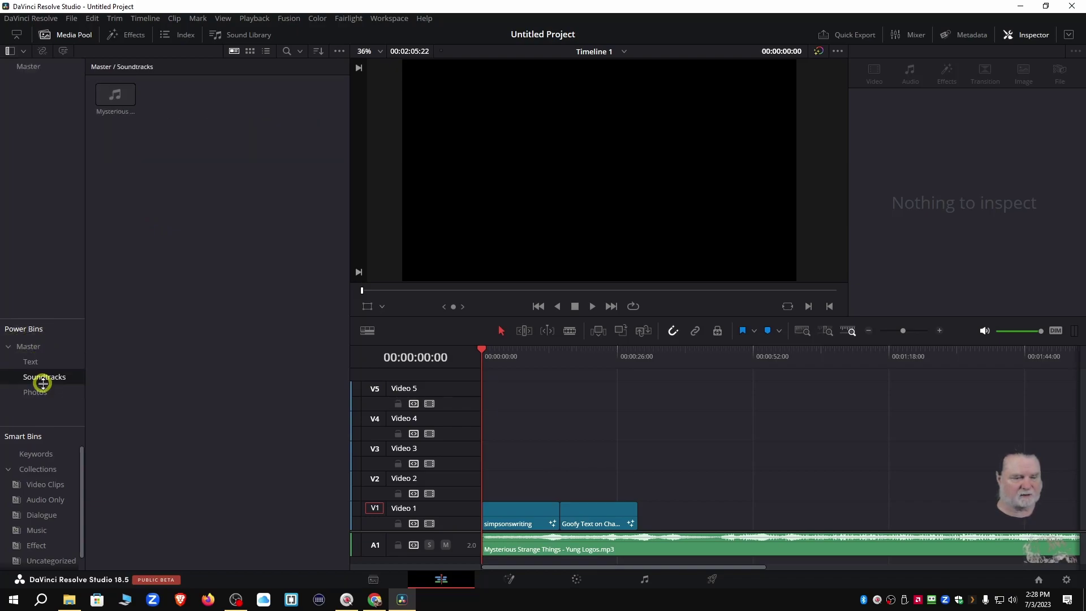
pyautogui.click(43, 393)
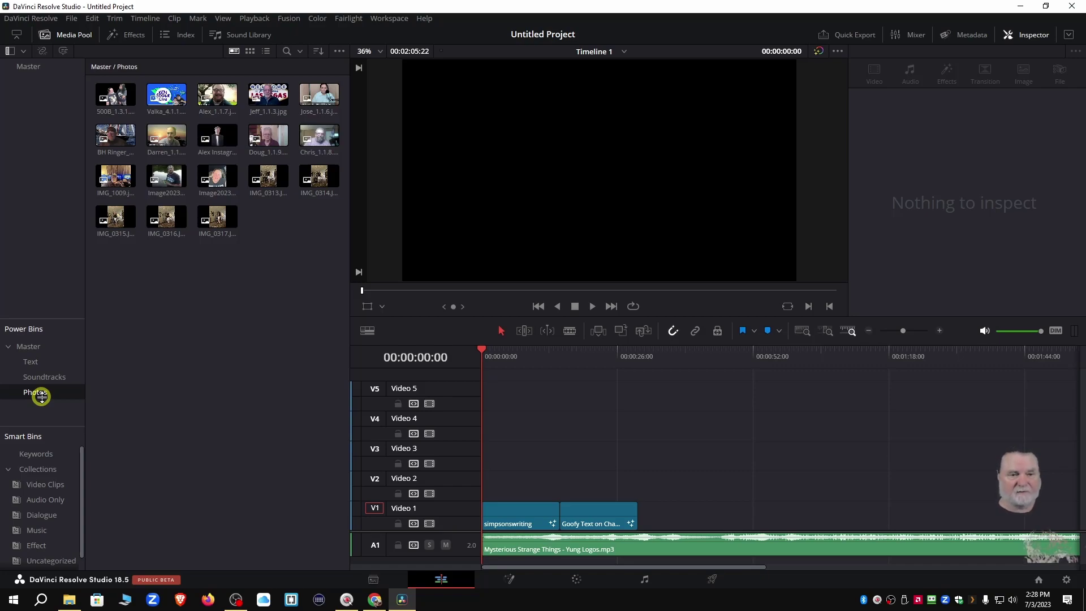
pyautogui.rightClick(183, 321)
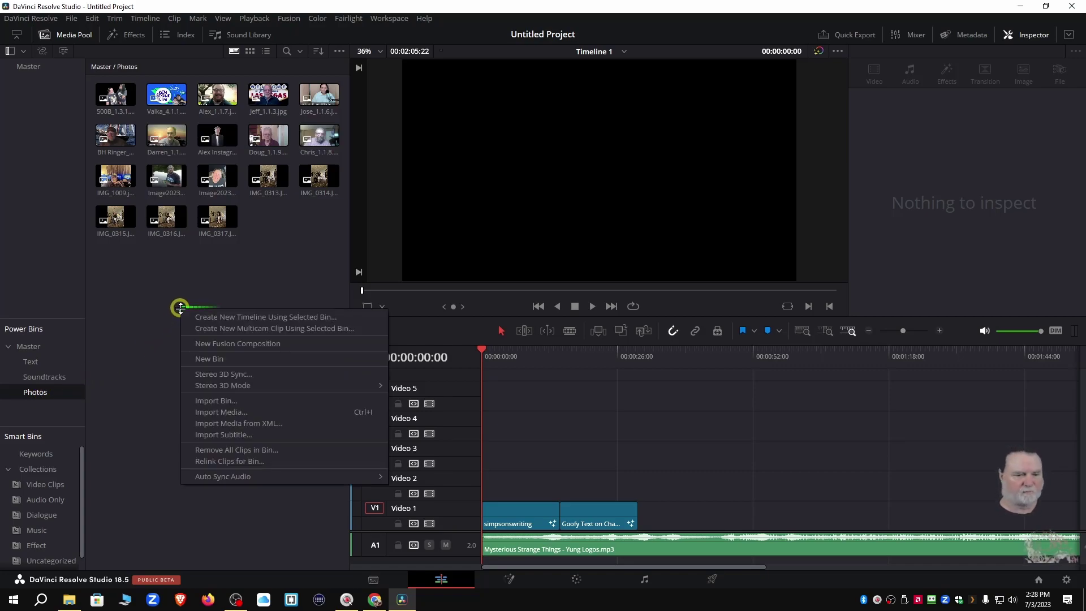
pyautogui.click(238, 423)
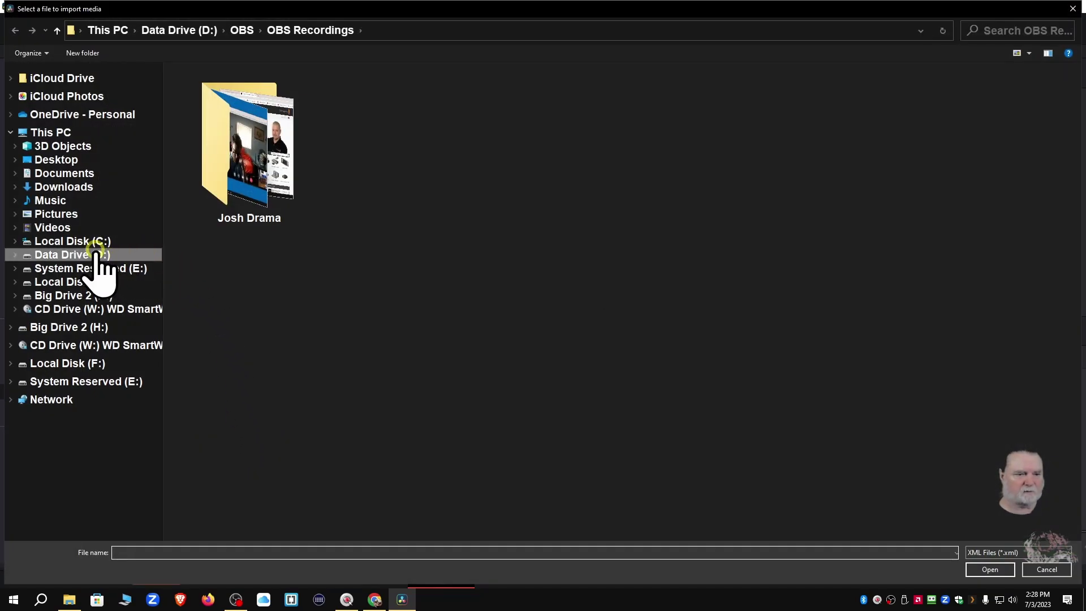
pyautogui.click(96, 254)
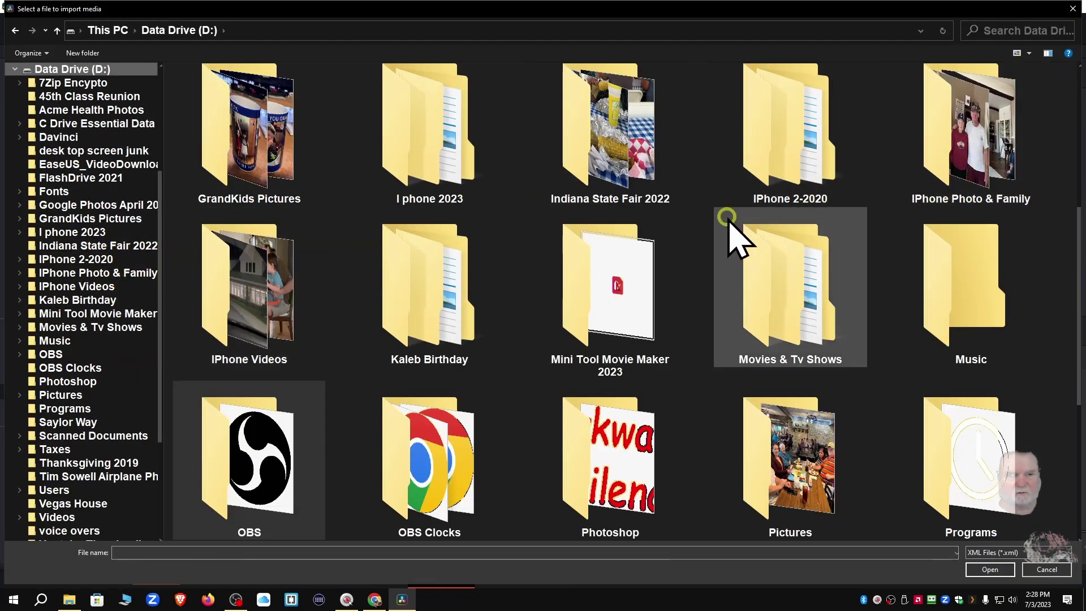
pyautogui.scroll(3, 729, 225)
pyautogui.doubleClick(991, 177)
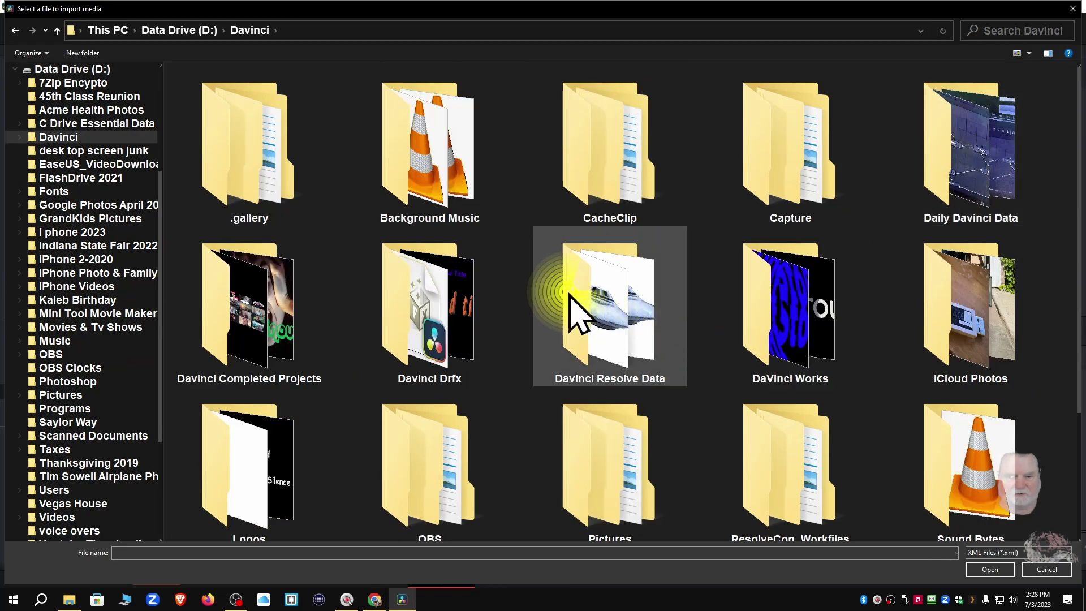
pyautogui.doubleClick(586, 296)
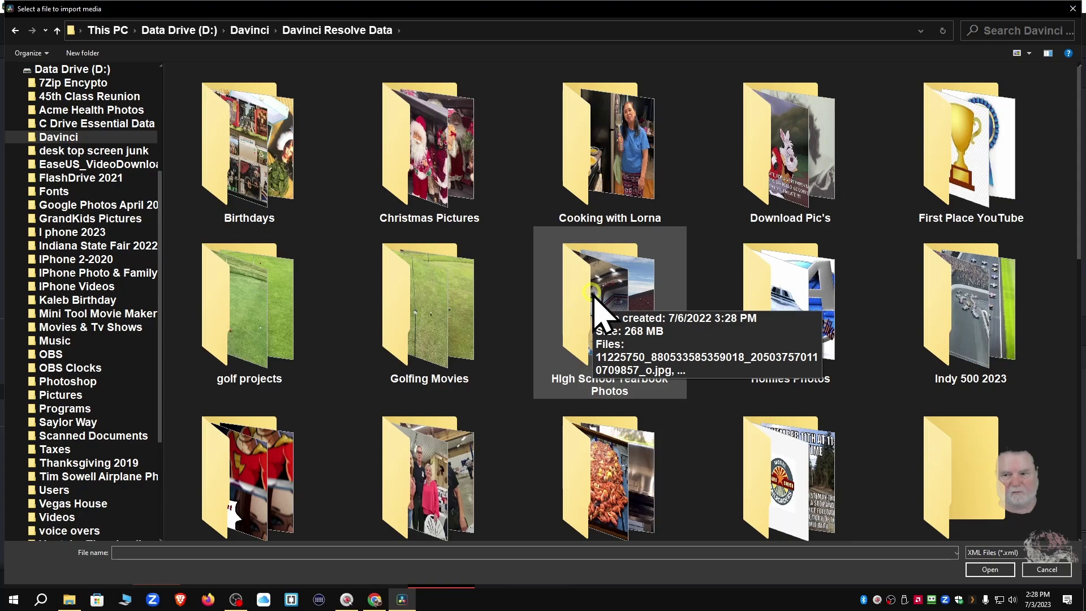
pyautogui.doubleClick(762, 297)
pyautogui.click(52, 31)
pyautogui.scroll(-10, 662, 291)
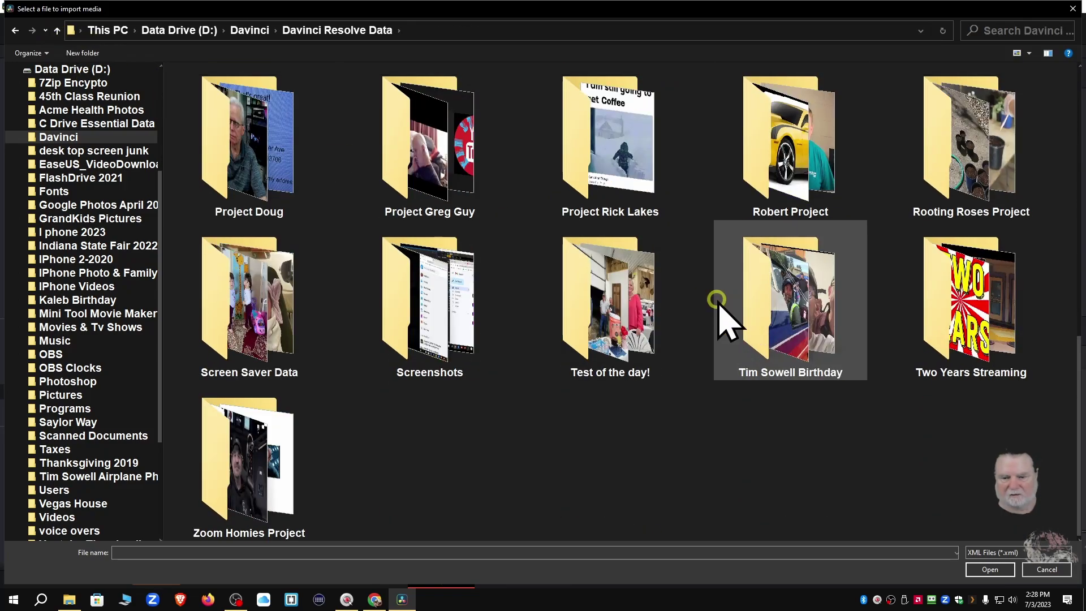
pyautogui.doubleClick(626, 311)
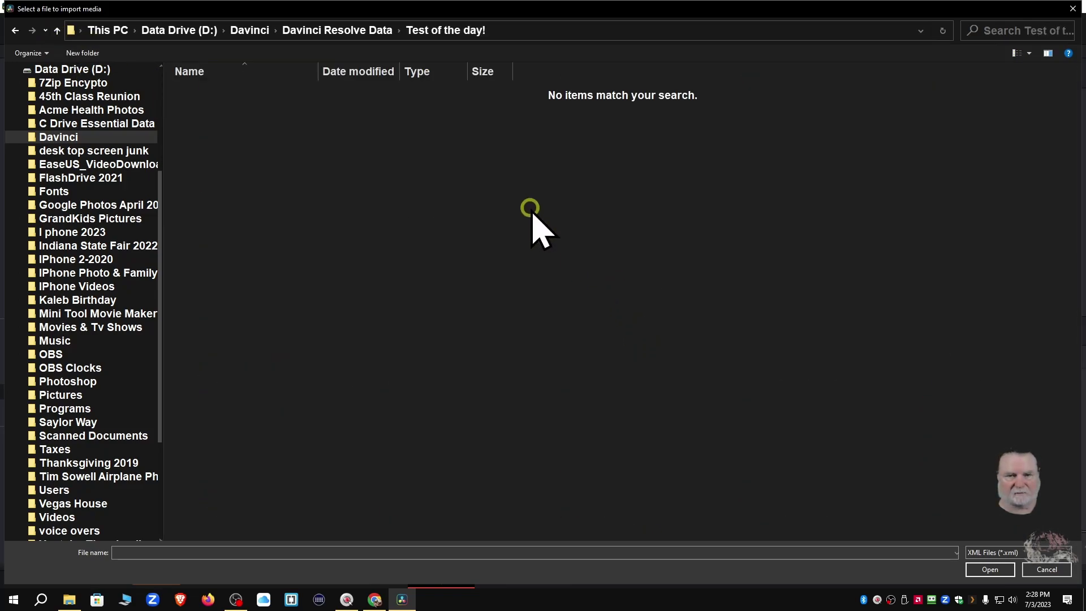
pyautogui.click(56, 31)
pyautogui.click(56, 31)
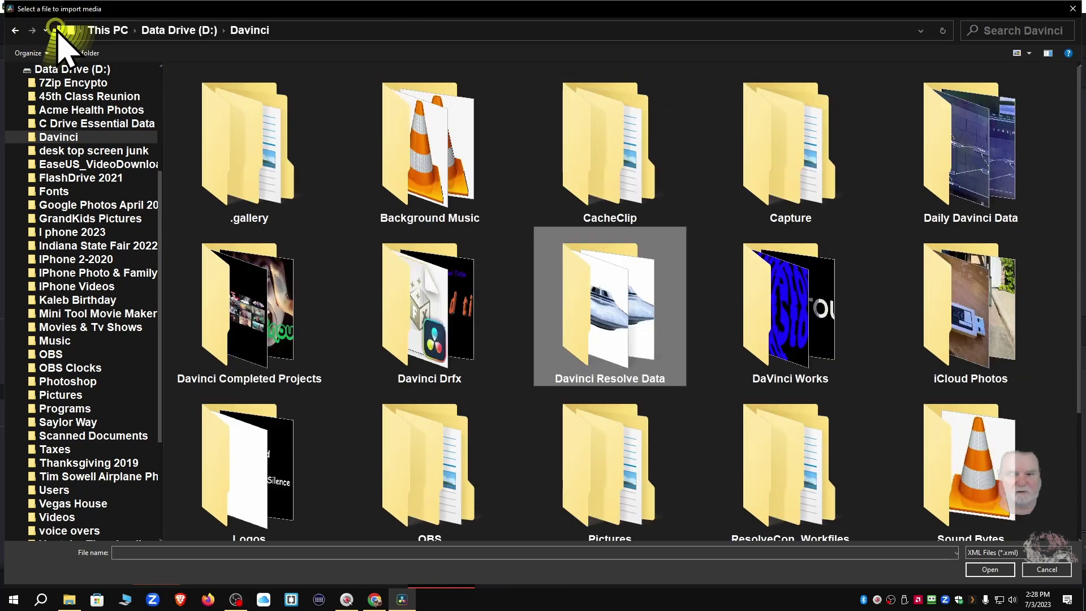
pyautogui.doubleClick(572, 321)
pyautogui.doubleClick(252, 164)
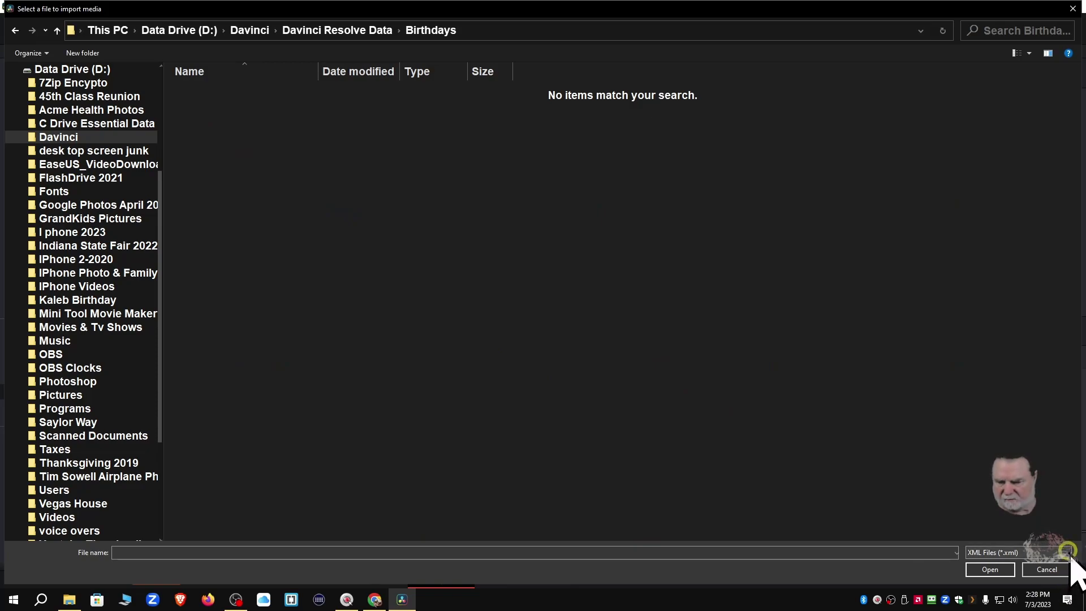
pyautogui.click(999, 559)
pyautogui.click(201, 95)
pyautogui.click(54, 29)
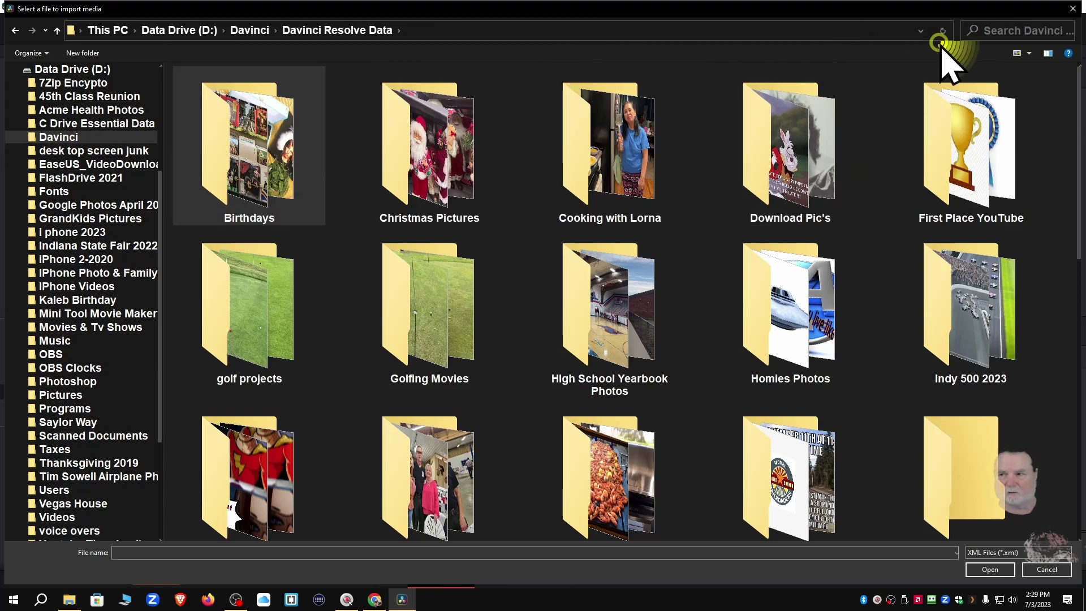
pyautogui.click(1072, 8)
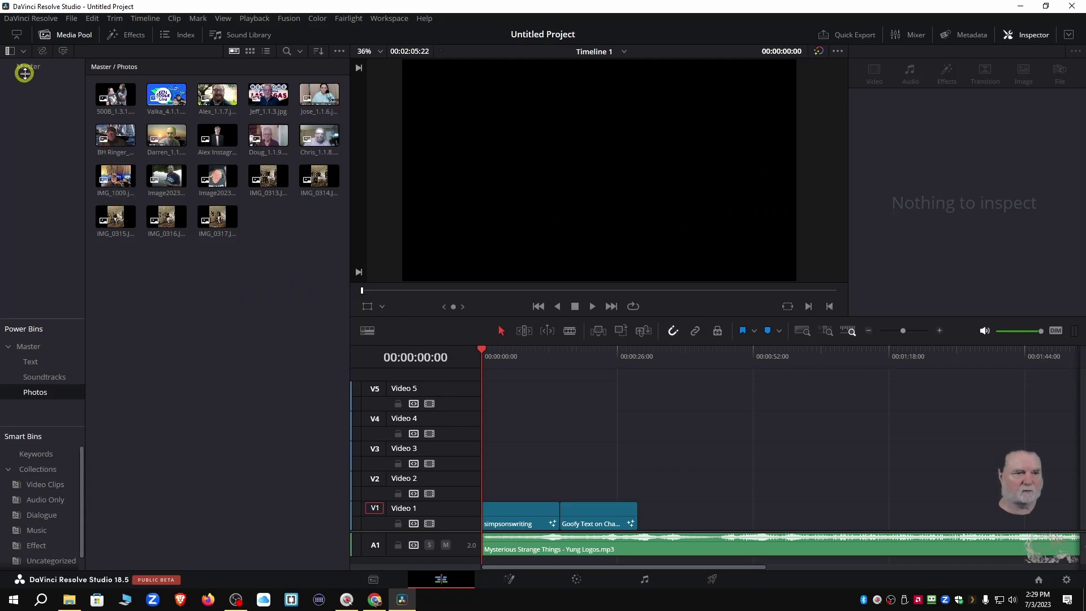
# Step: Open media import for the project's Master bin and look through the OBS Recordings folder for a file
pyautogui.click(27, 68)
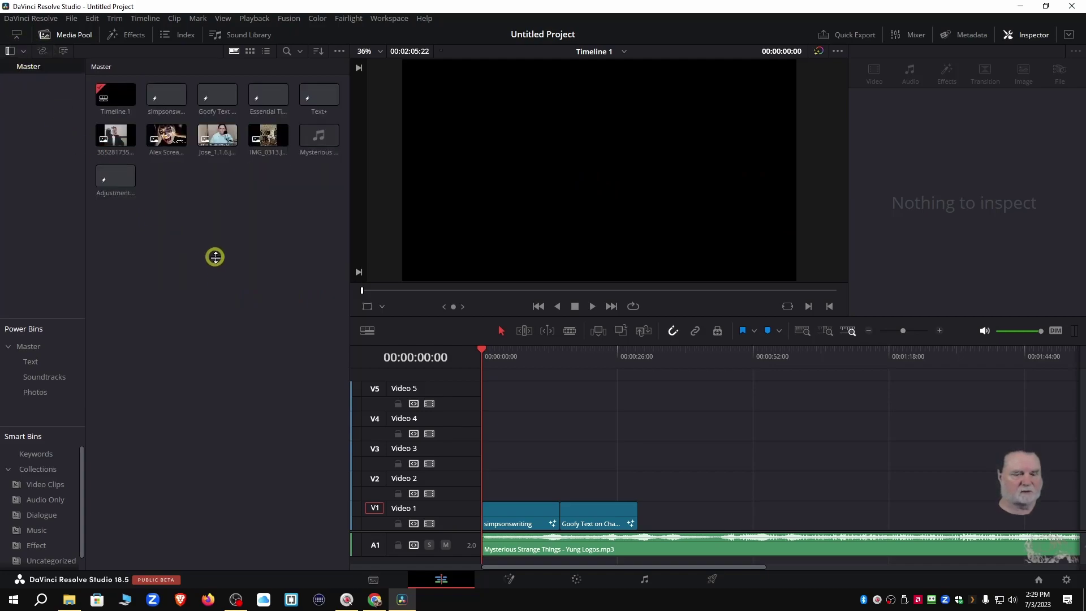
pyautogui.rightClick(216, 258)
pyautogui.click(256, 376)
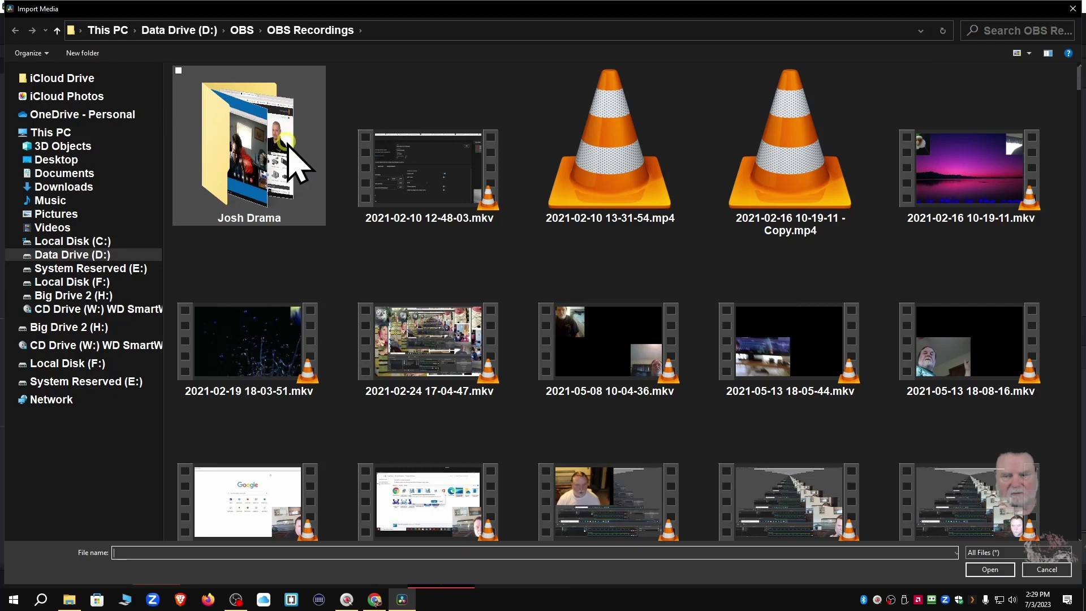
pyautogui.scroll(-10, 287, 165)
pyautogui.scroll(-15, 290, 152)
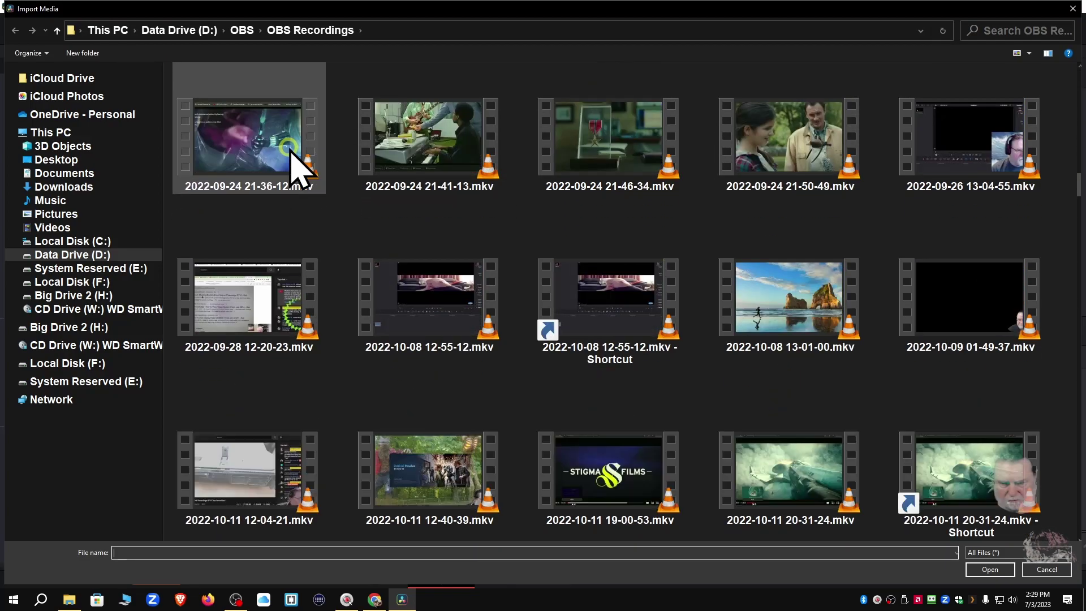
pyautogui.scroll(-15, 300, 165)
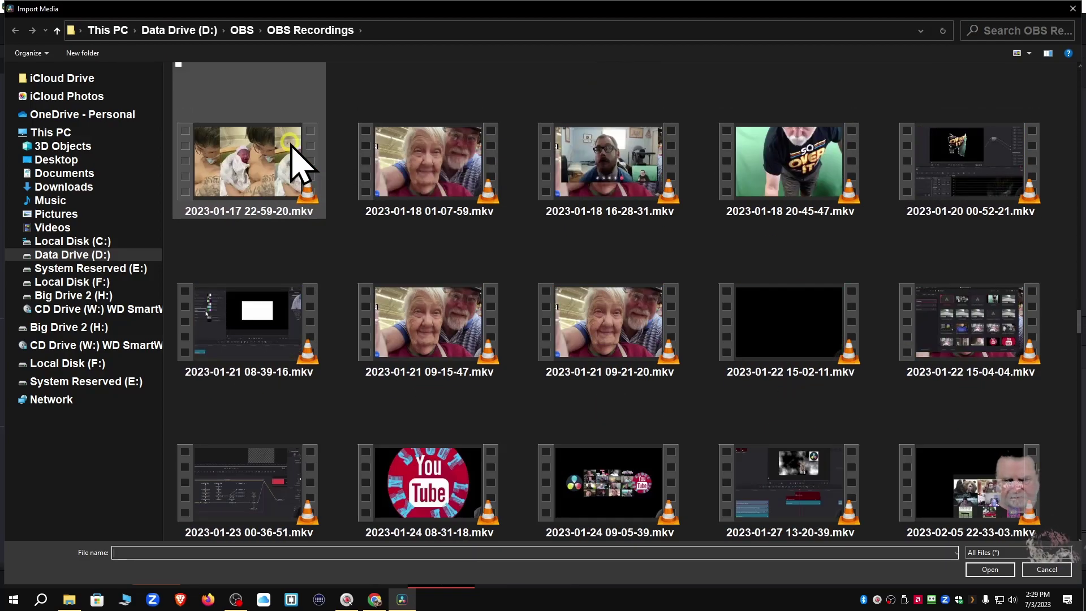
pyautogui.scroll(5, 300, 165)
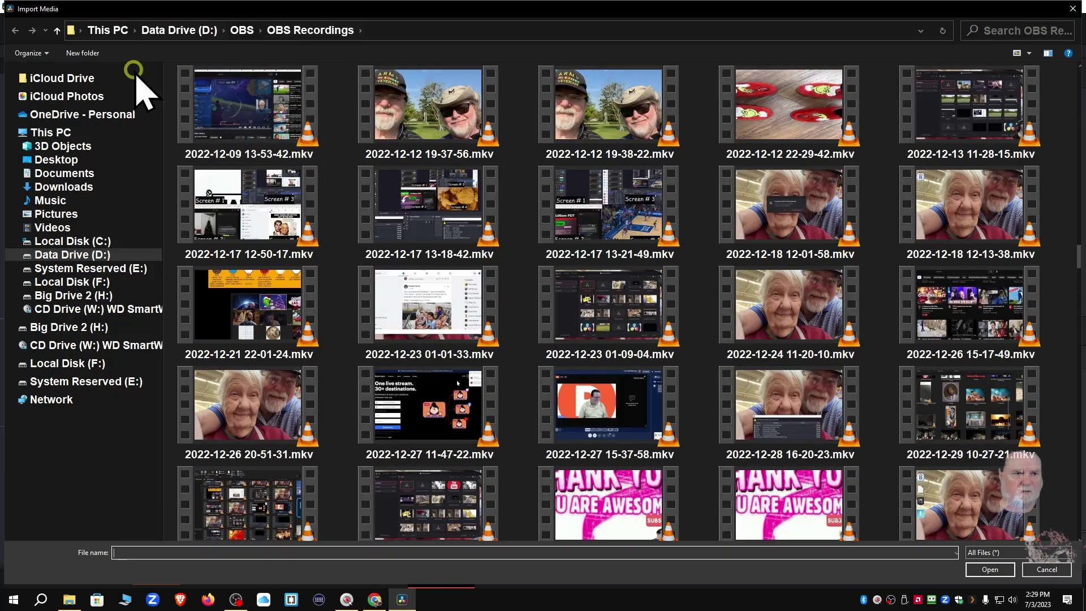
# Step: Navigate the media import to the Homies Photos folder within Davinci Resolve Data in the Davinci folder on Data Drive (D:)
pyautogui.click(57, 30)
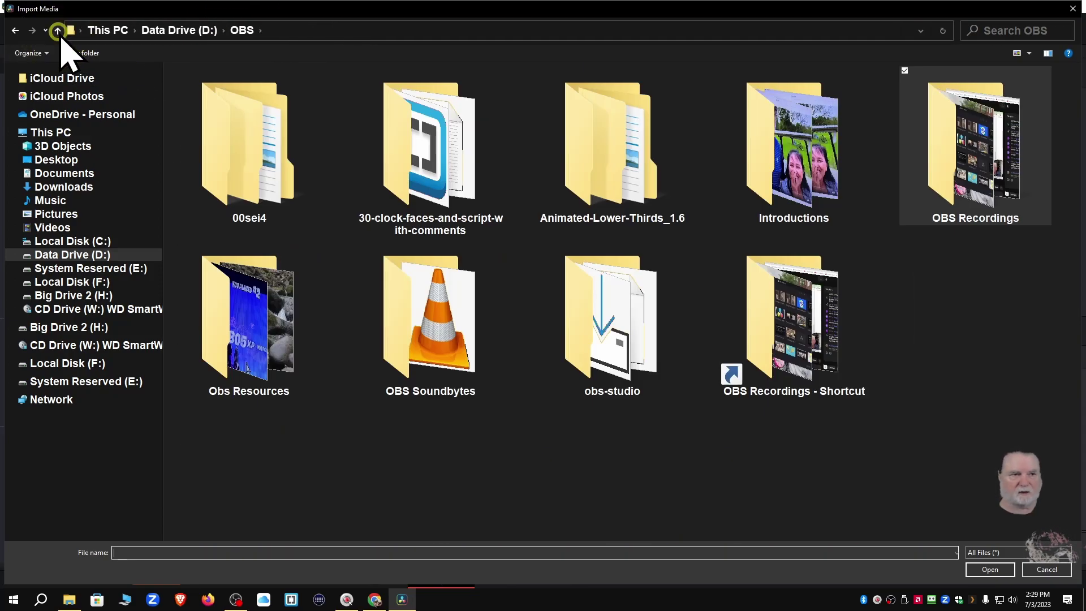
pyautogui.click(57, 30)
pyautogui.scroll(3, 901, 158)
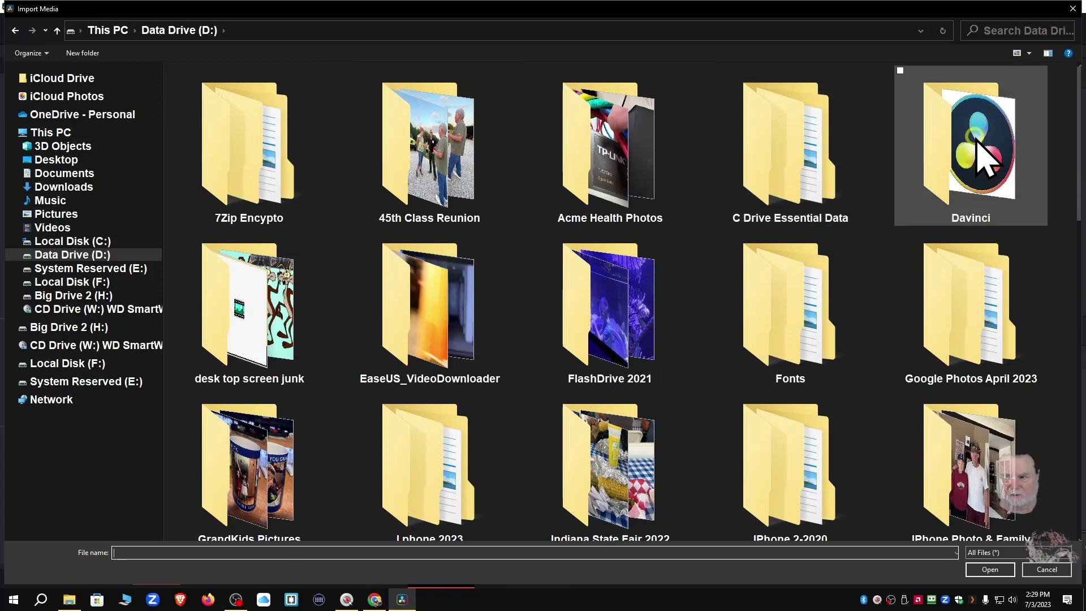
pyautogui.doubleClick(984, 155)
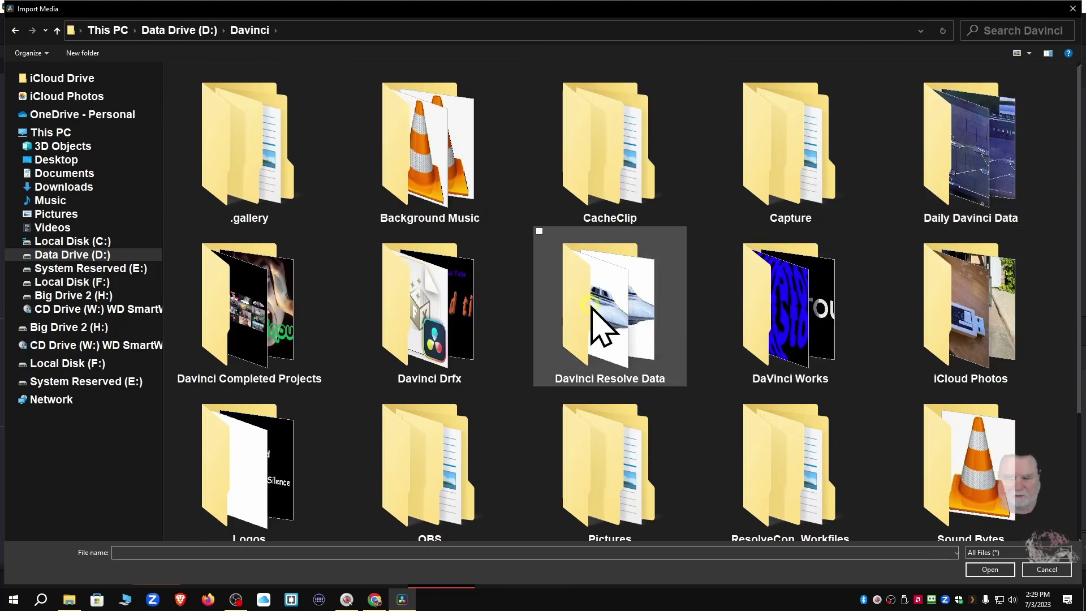
pyautogui.doubleClick(433, 181)
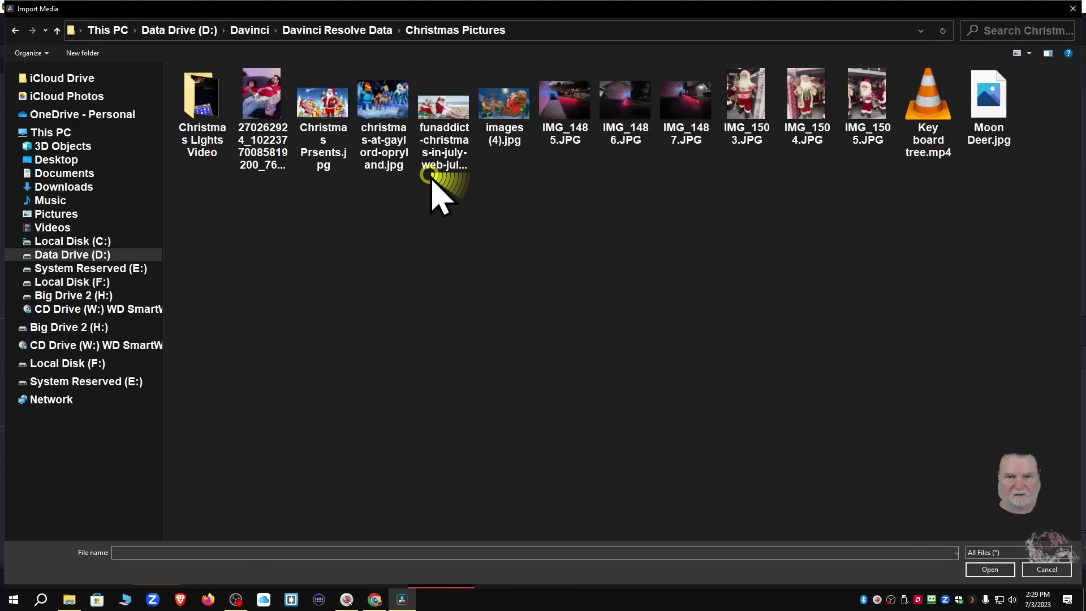
pyautogui.click(57, 29)
pyautogui.scroll(-1, 667, 300)
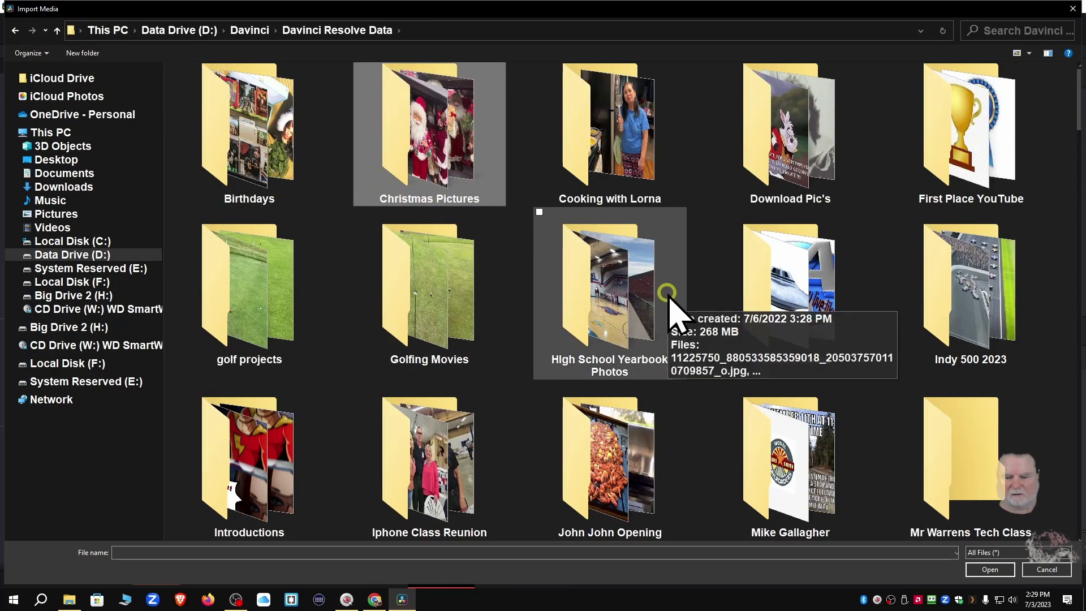
pyautogui.doubleClick(791, 315)
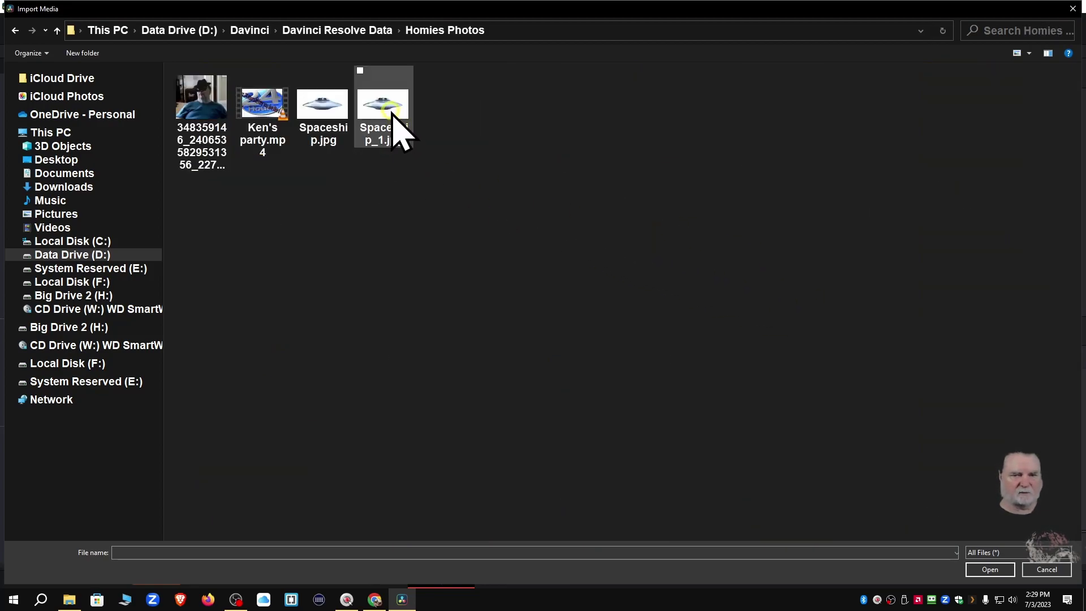
# Step: Import Spaceship.jpg from Homies Photos into the project's Master bin and retry the import of the same file
pyautogui.click(324, 112)
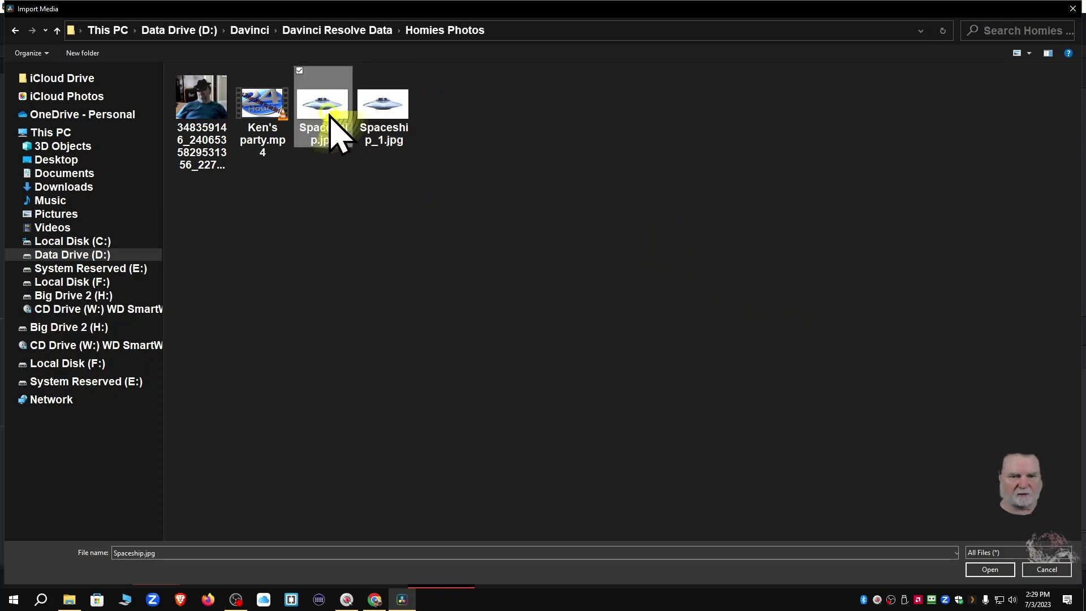
pyautogui.click(990, 570)
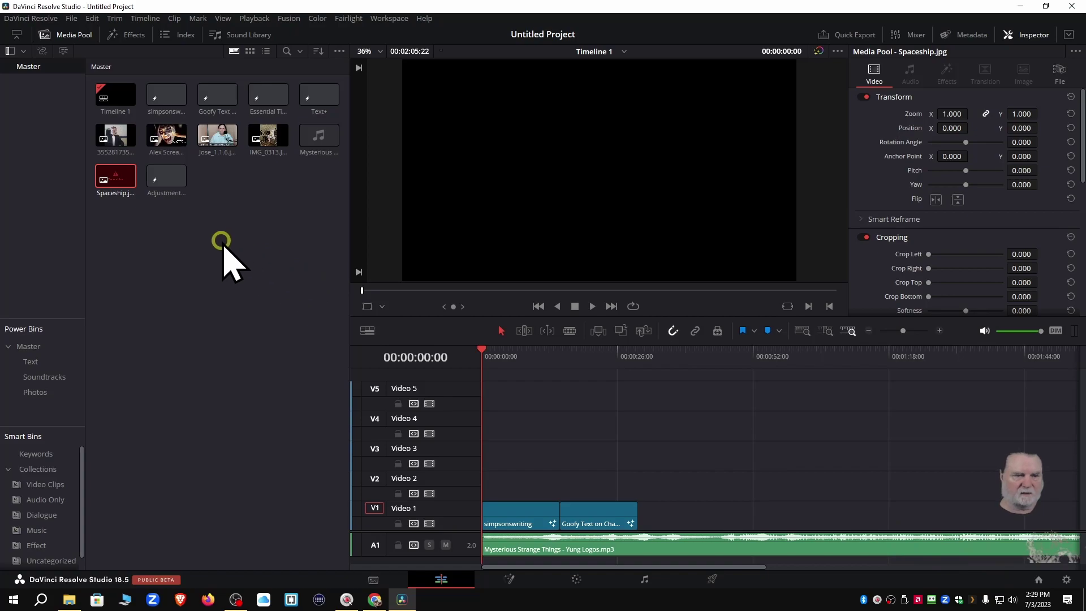
pyautogui.rightClick(149, 228)
pyautogui.click(196, 359)
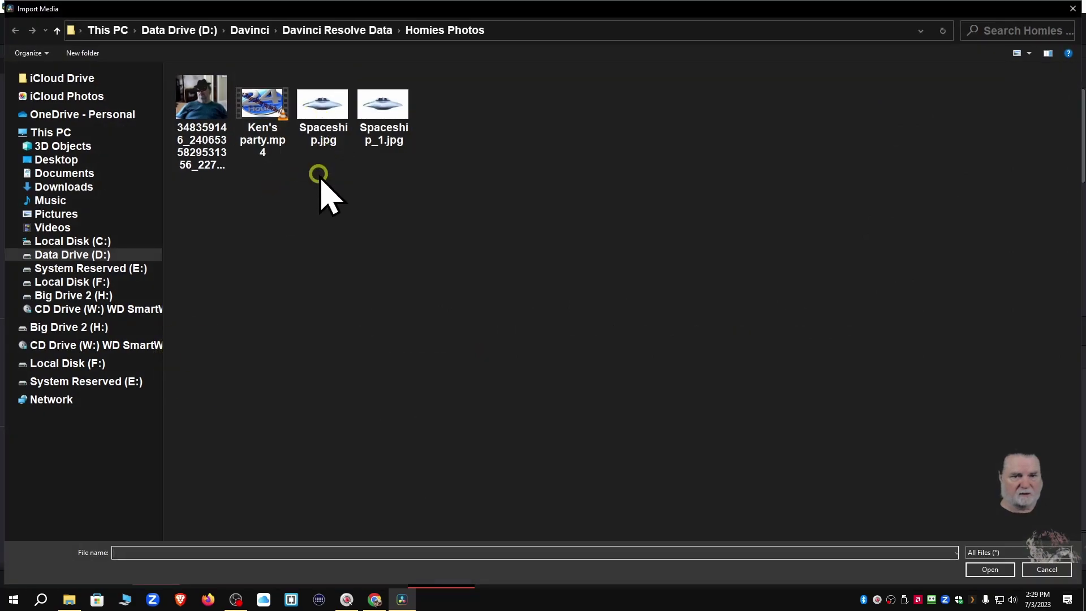
pyautogui.click(333, 126)
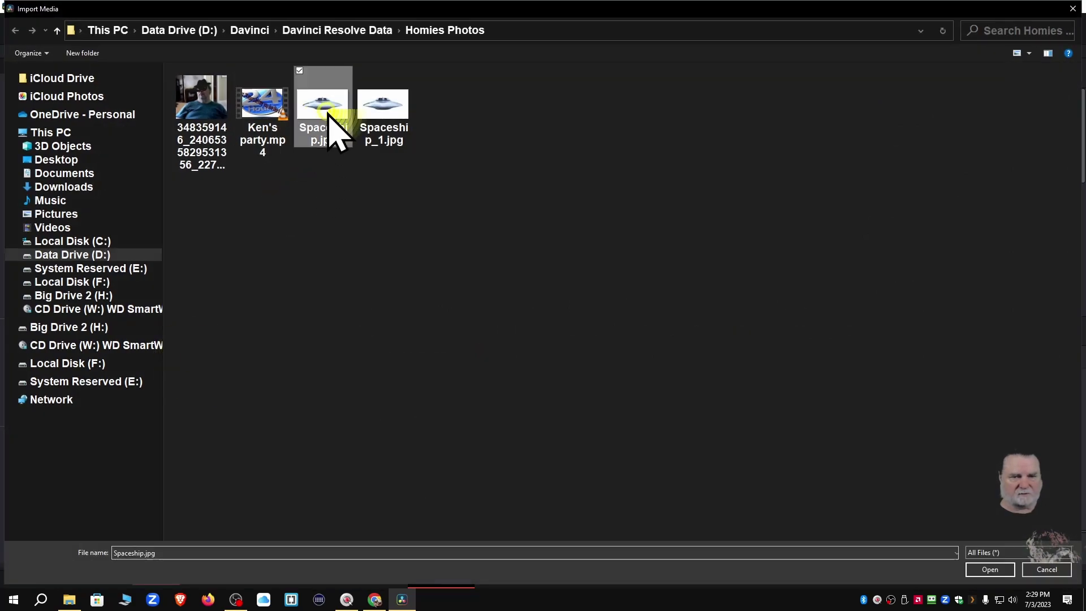
pyautogui.click(989, 570)
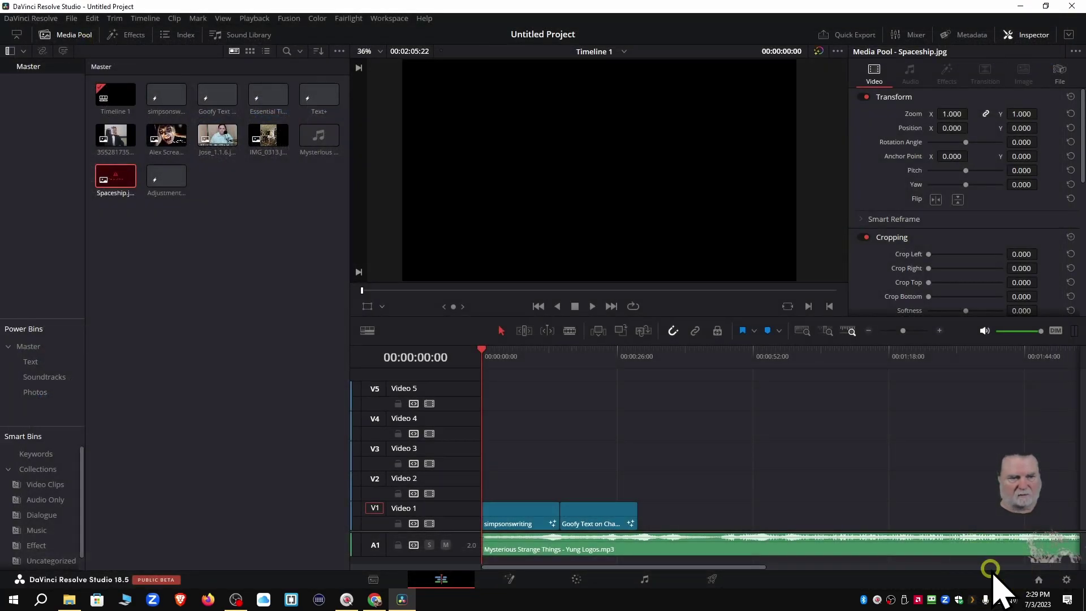
# Step: Import Spaceship_1.jpg from the Homies Photos folder into the project's Master bin and select its clip
pyautogui.rightClick(136, 239)
pyautogui.click(175, 372)
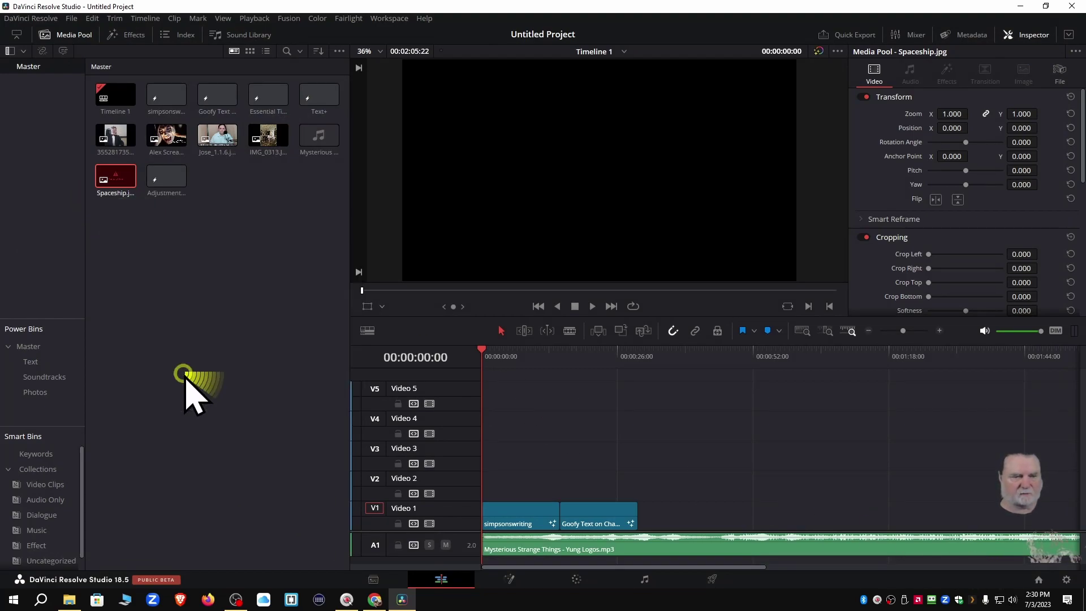
pyautogui.click(384, 107)
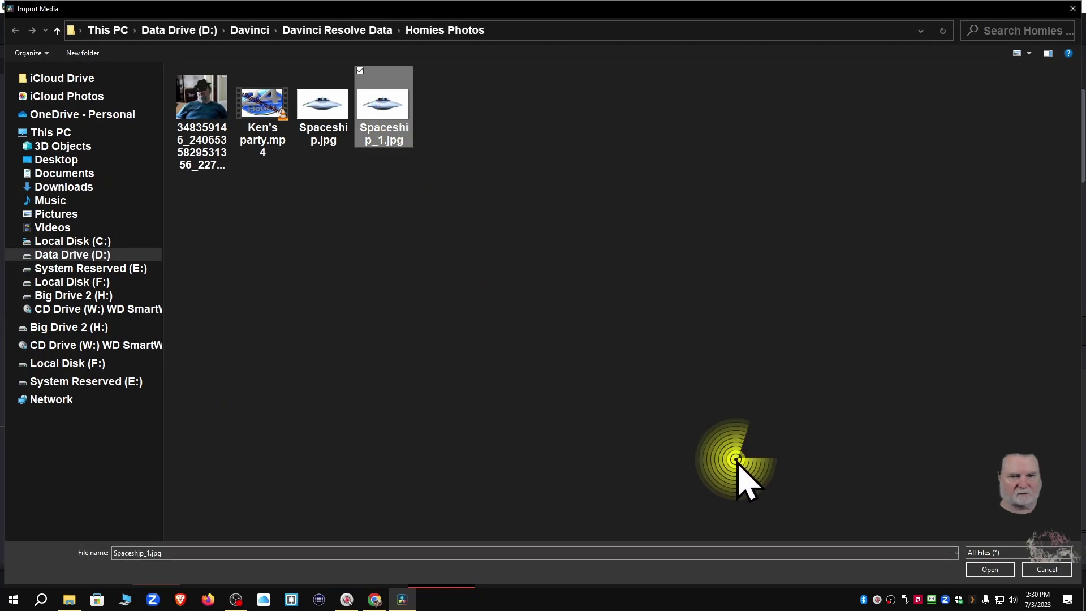
pyautogui.click(990, 570)
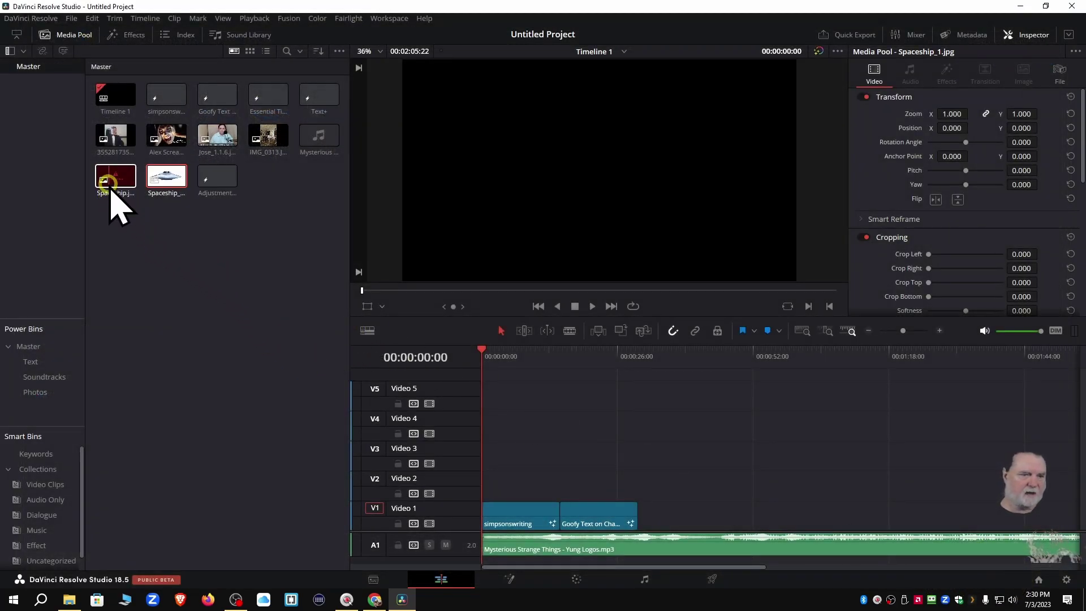
pyautogui.click(166, 185)
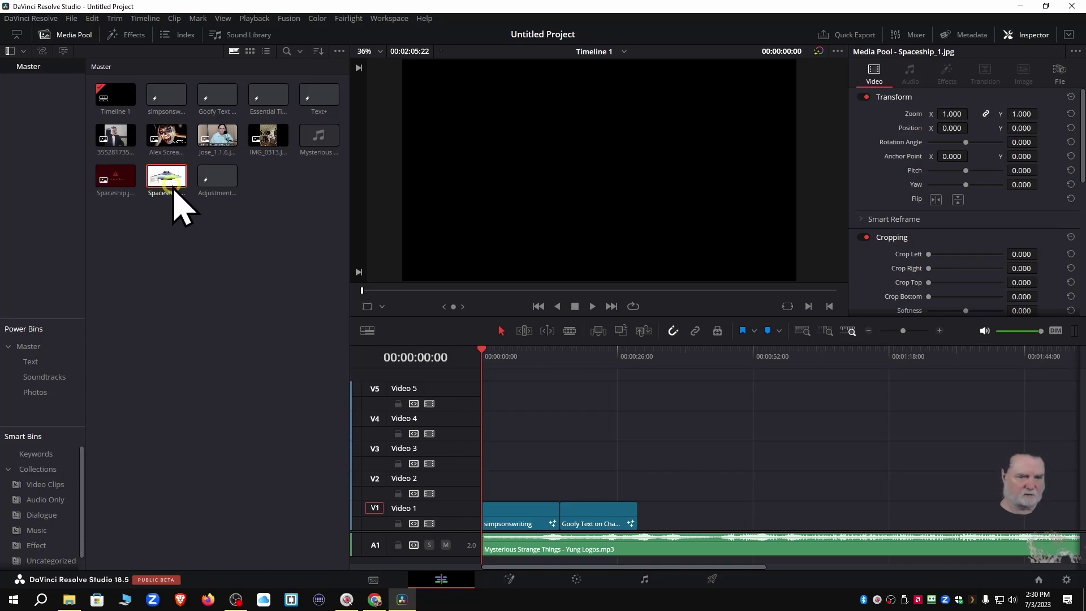
# Step: Delete the Spaceship.jpg file from the Homies Photos folder through the media import window, leaving without importing anything
pyautogui.rightClick(127, 246)
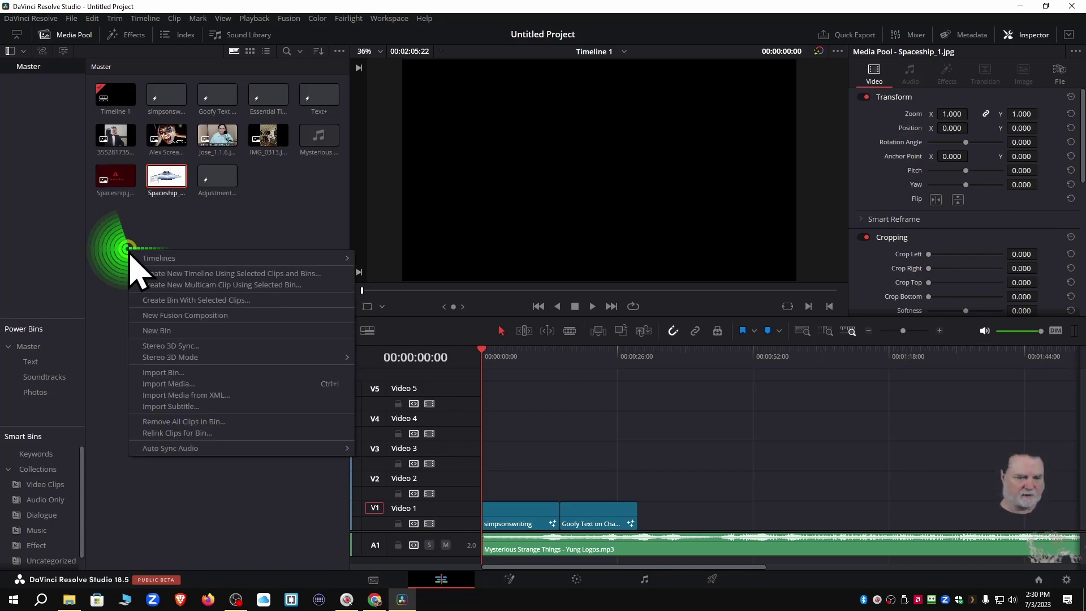
pyautogui.click(174, 384)
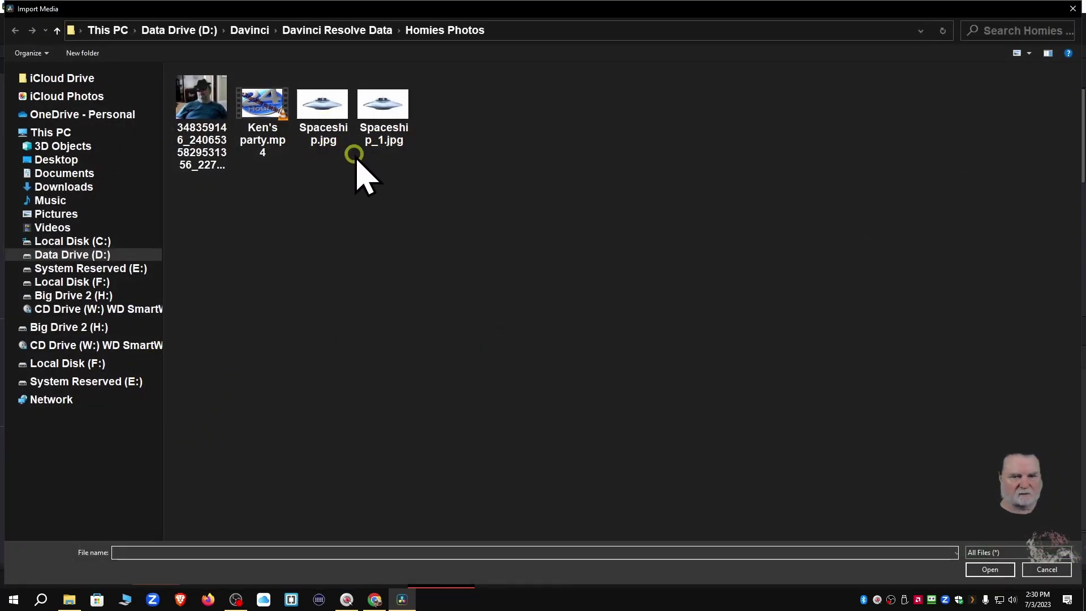
pyautogui.click(318, 111)
pyautogui.rightClick(318, 110)
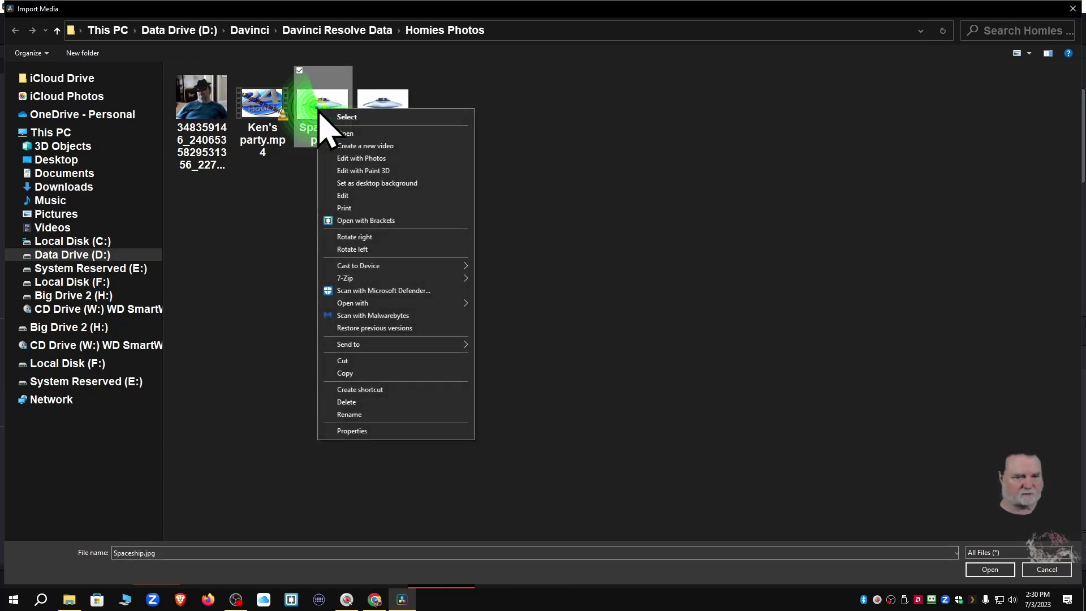
pyautogui.click(347, 402)
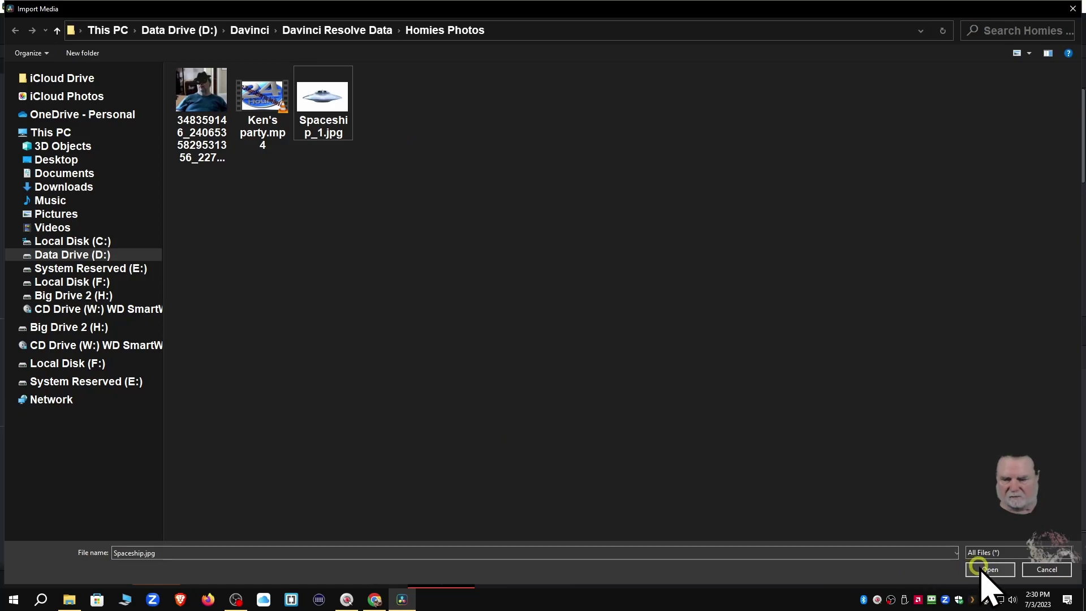
pyautogui.click(1049, 572)
# Step: Delete the offline Spaceship.jpg clip from the project's Master bin
pyautogui.click(105, 181)
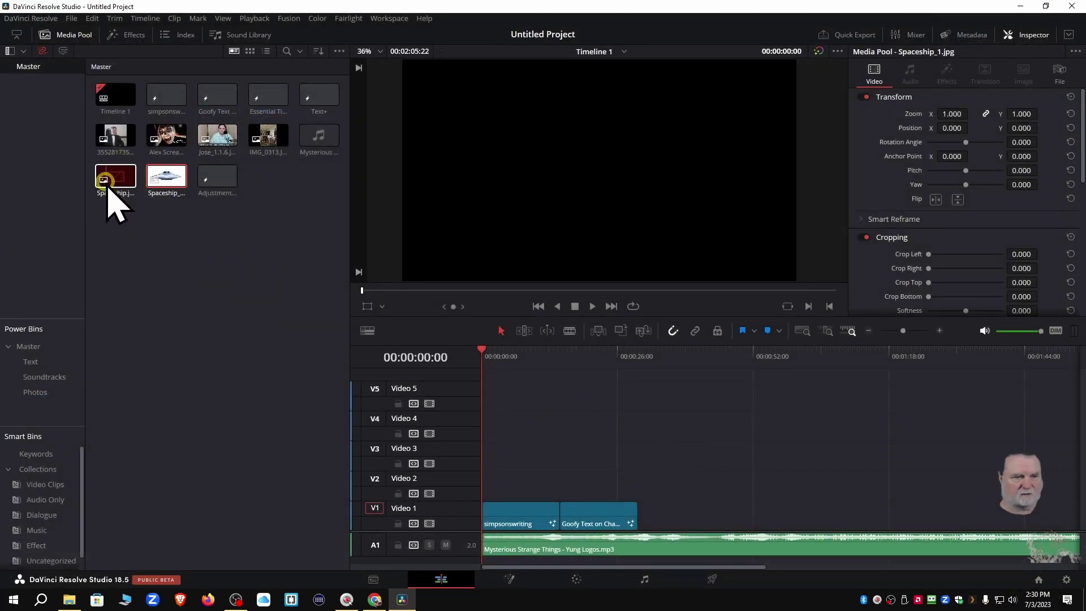
pyautogui.rightClick(106, 182)
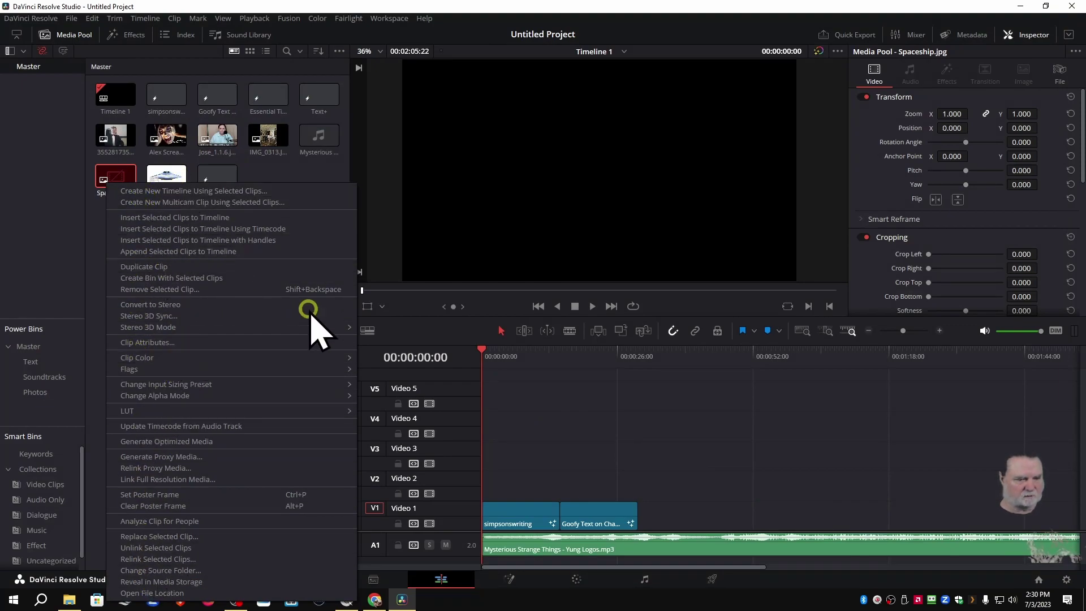
pyautogui.click(298, 171)
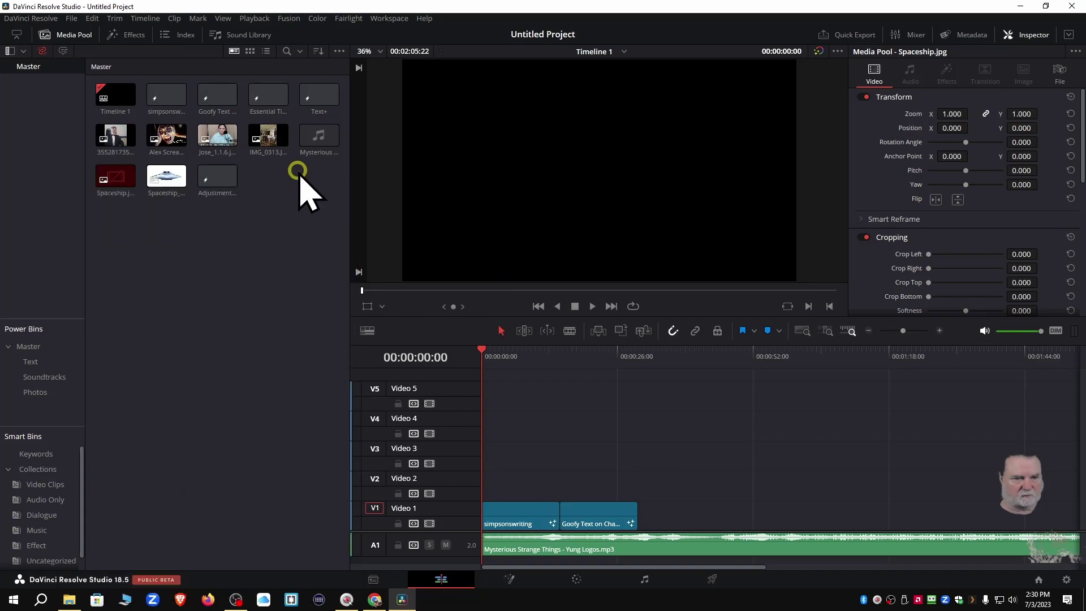
pyautogui.click(113, 178)
pyautogui.press('Delete')
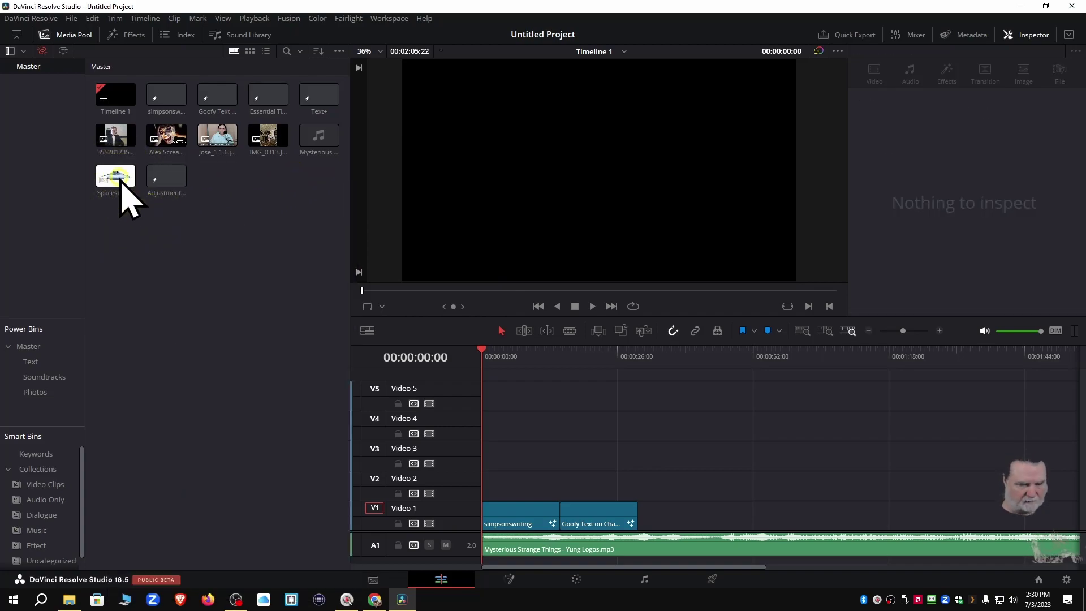
# Step: Place Spaceship_1.jpg on Video 4 with the adjustment clip above it on Video 5, and preview them at 00:00:40:18
pyautogui.moveTo(118, 187); pyautogui.dragTo(686, 443)
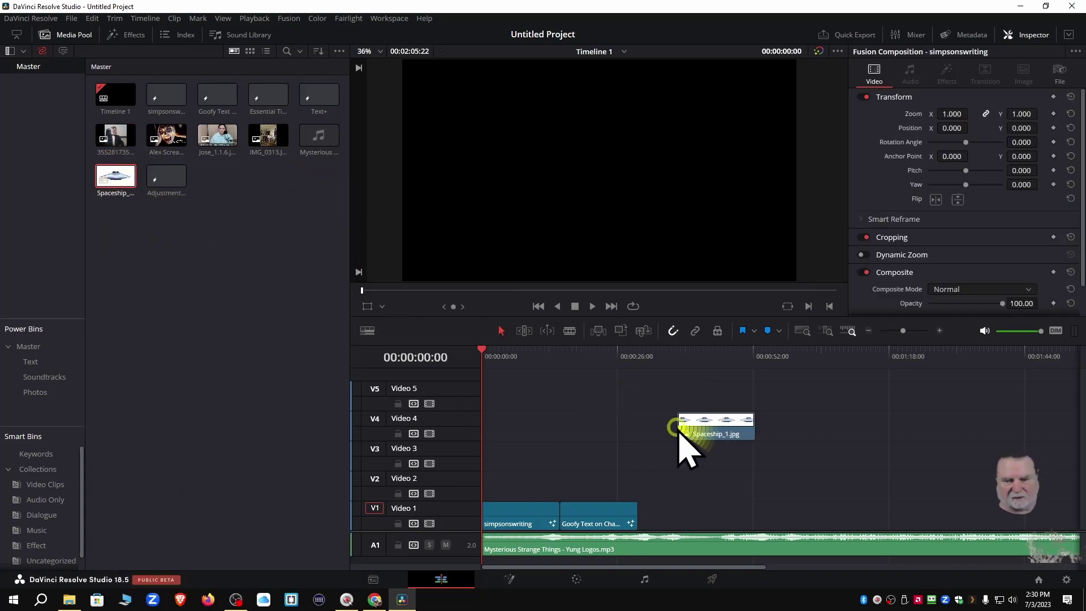
pyautogui.click(170, 179)
pyautogui.moveTo(169, 180); pyautogui.dragTo(699, 390)
pyautogui.click(693, 362)
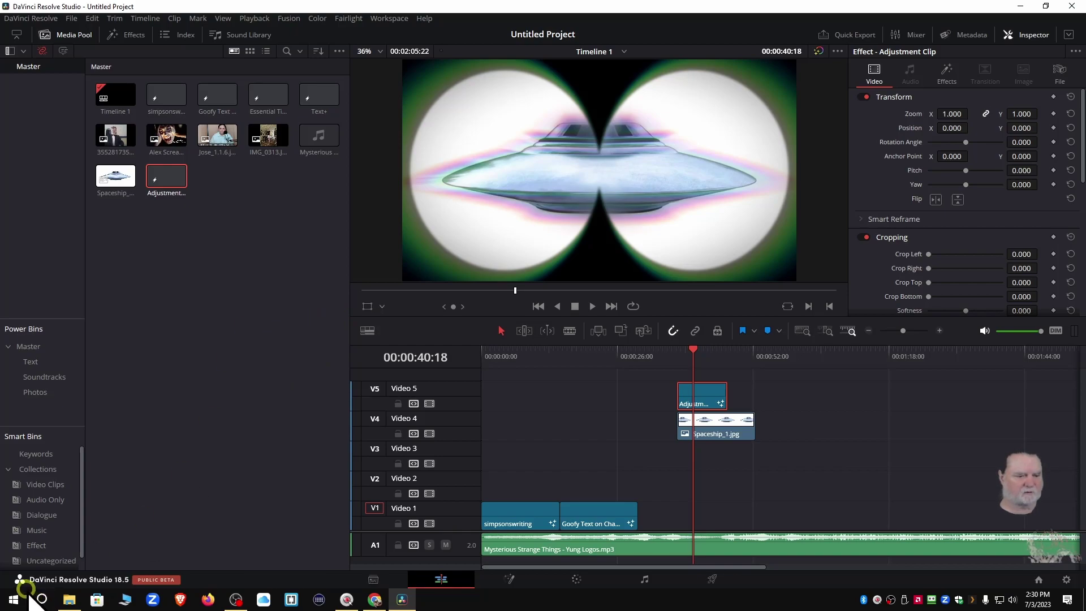
# Step: Check the contents of the Effect, Collections and Video Clips smart bins against the project's Master bin
pyautogui.click(34, 545)
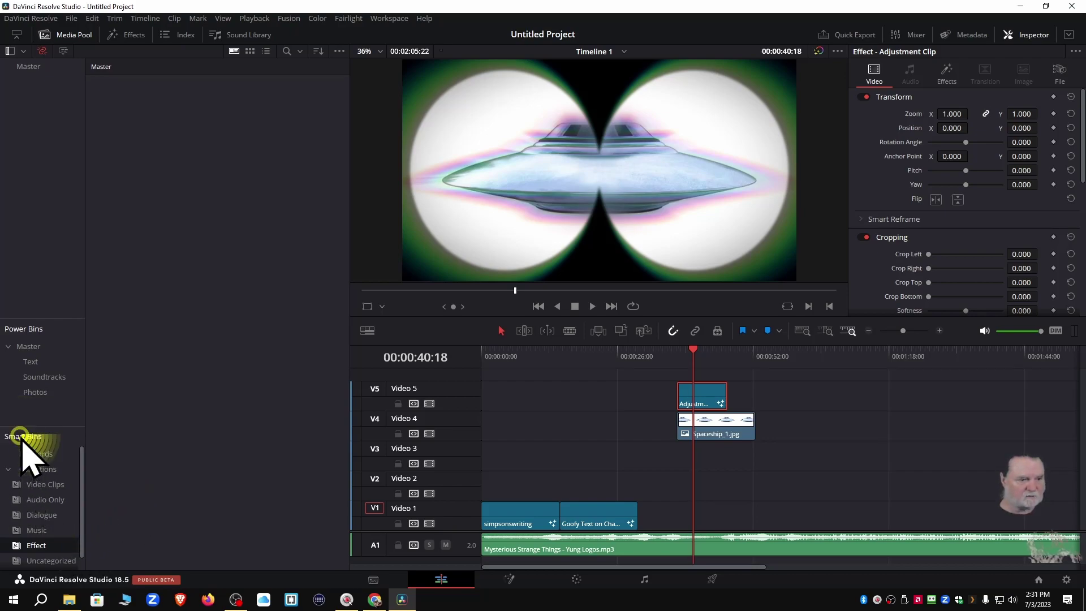
pyautogui.click(8, 469)
pyautogui.click(55, 469)
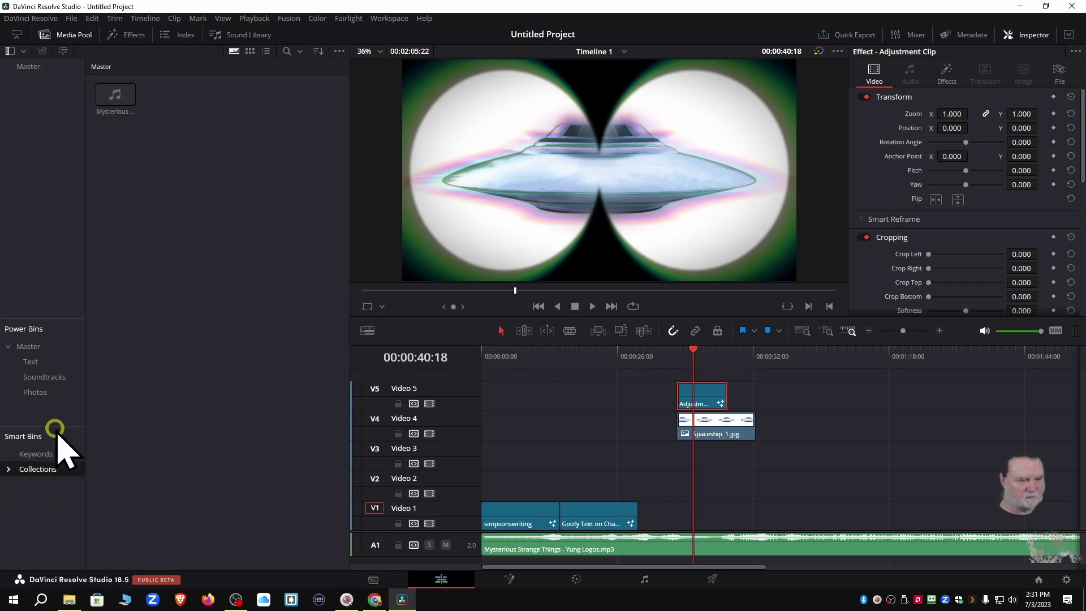
pyautogui.click(26, 67)
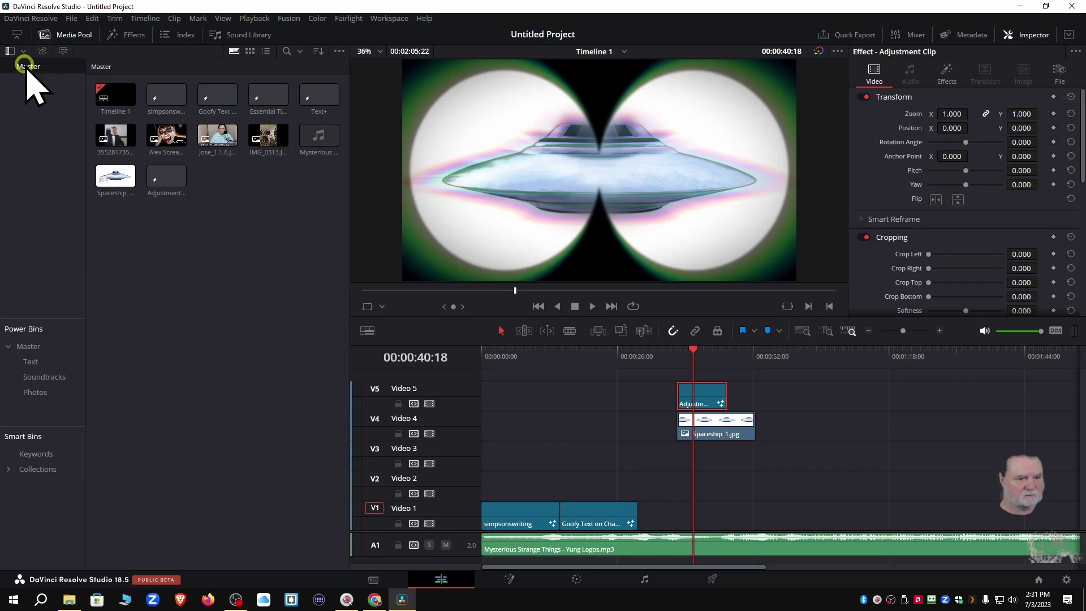
pyautogui.click(8, 468)
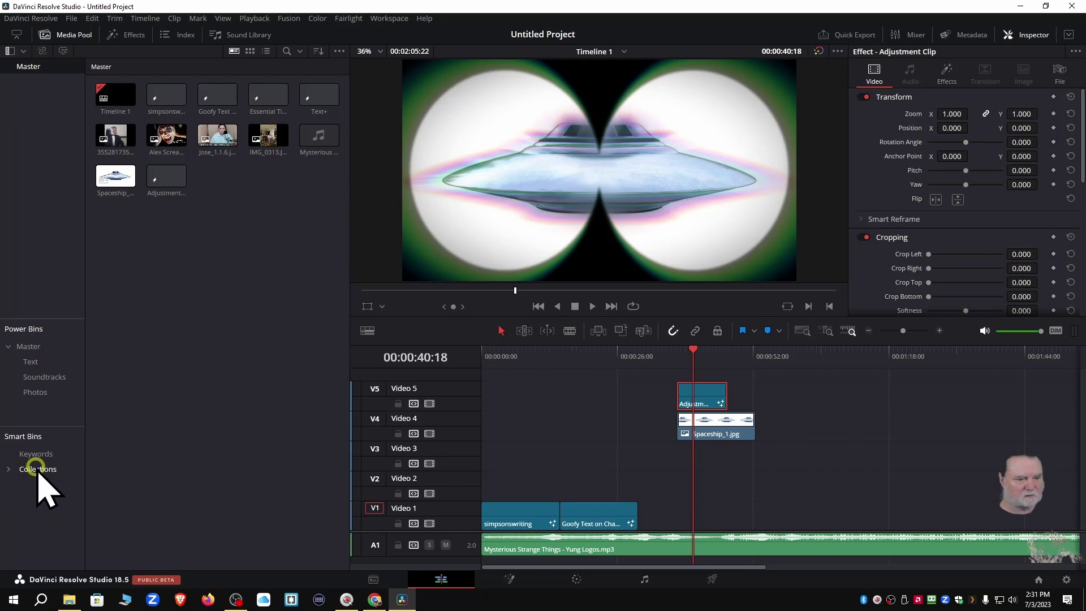
pyautogui.click(37, 484)
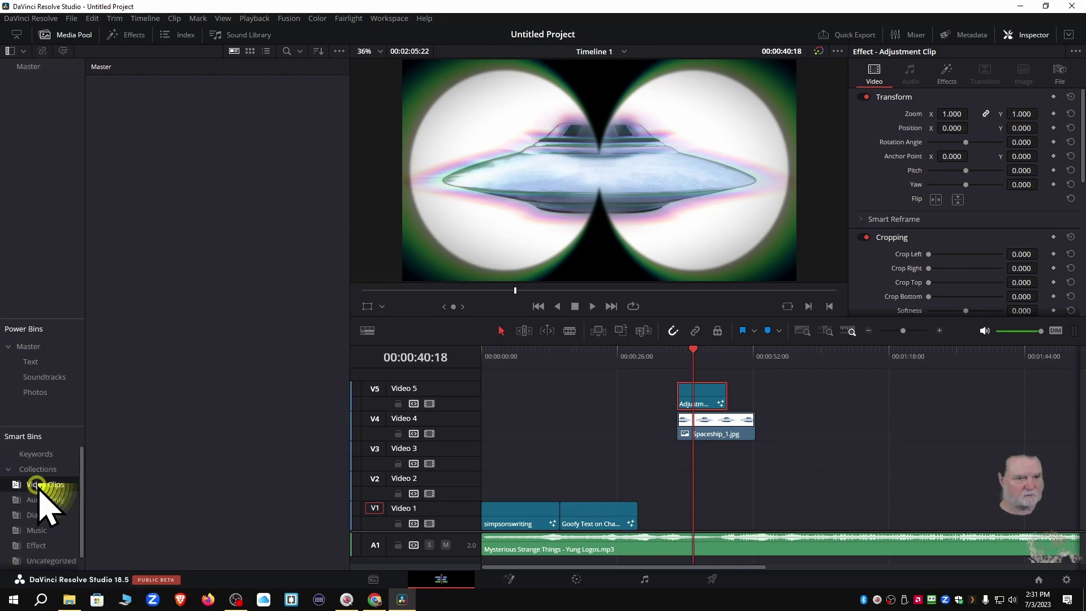
# Step: Remove the Mysterious Strange Things music from the timeline and place it back on Audio 1 from the Audio Only smart bin
pyautogui.click(31, 512)
pyautogui.click(43, 500)
pyautogui.click(43, 500)
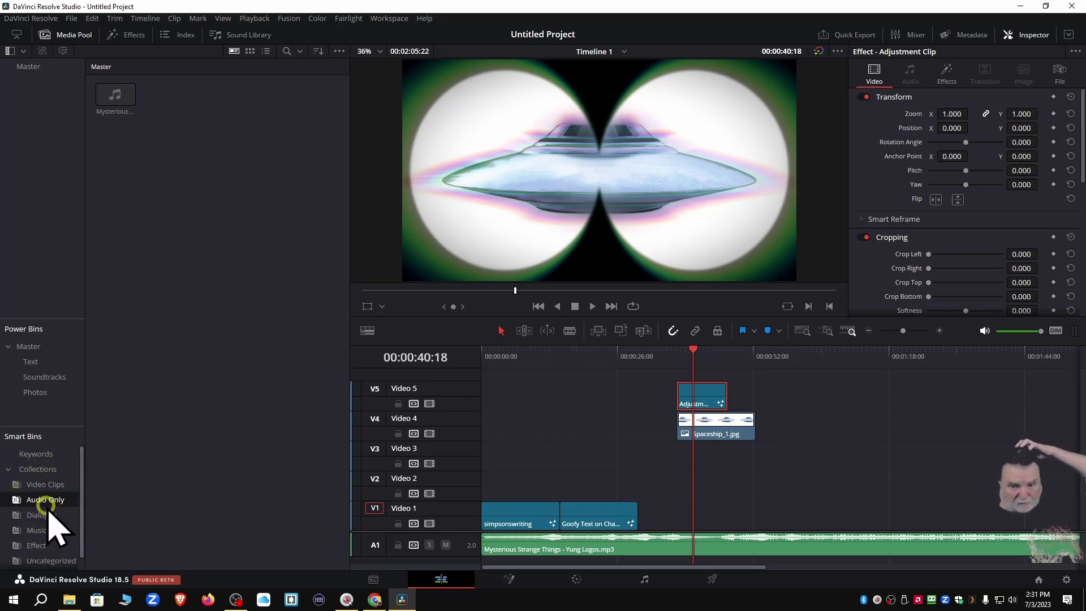
pyautogui.click(117, 92)
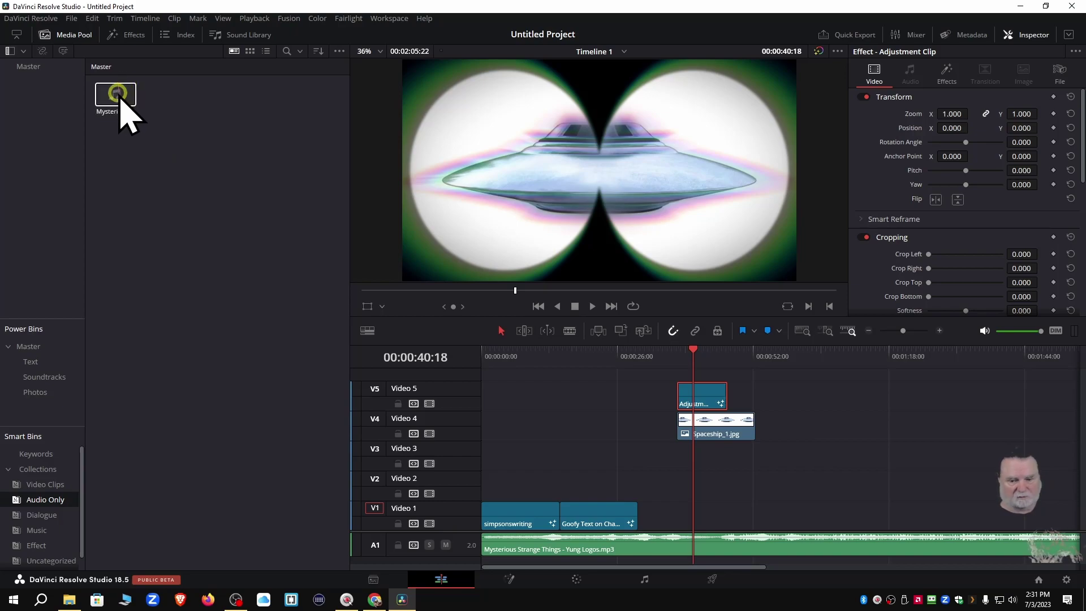
pyautogui.click(581, 547)
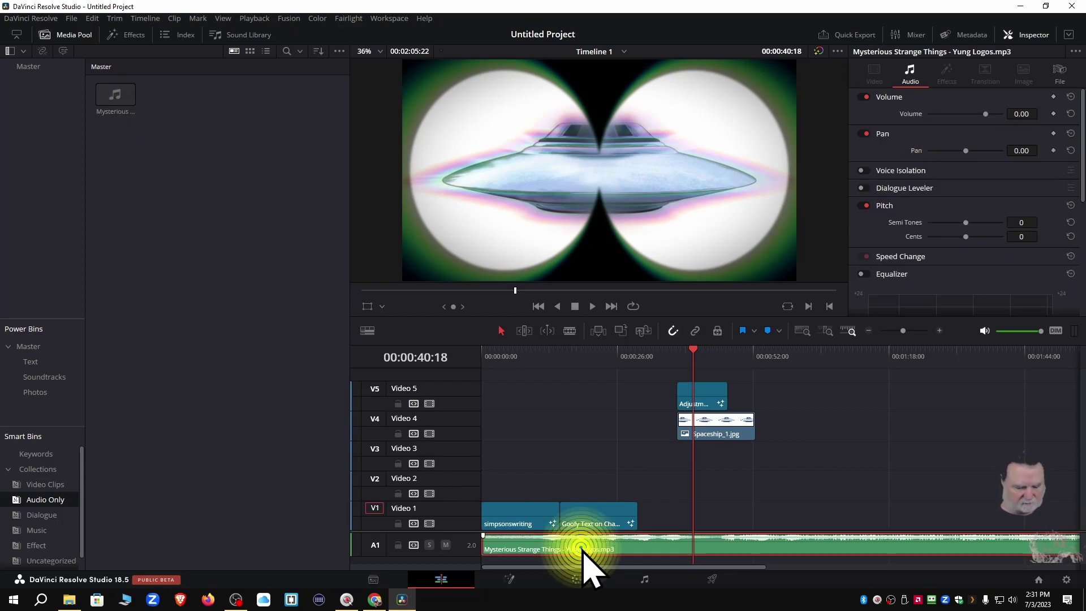
pyautogui.press('Delete')
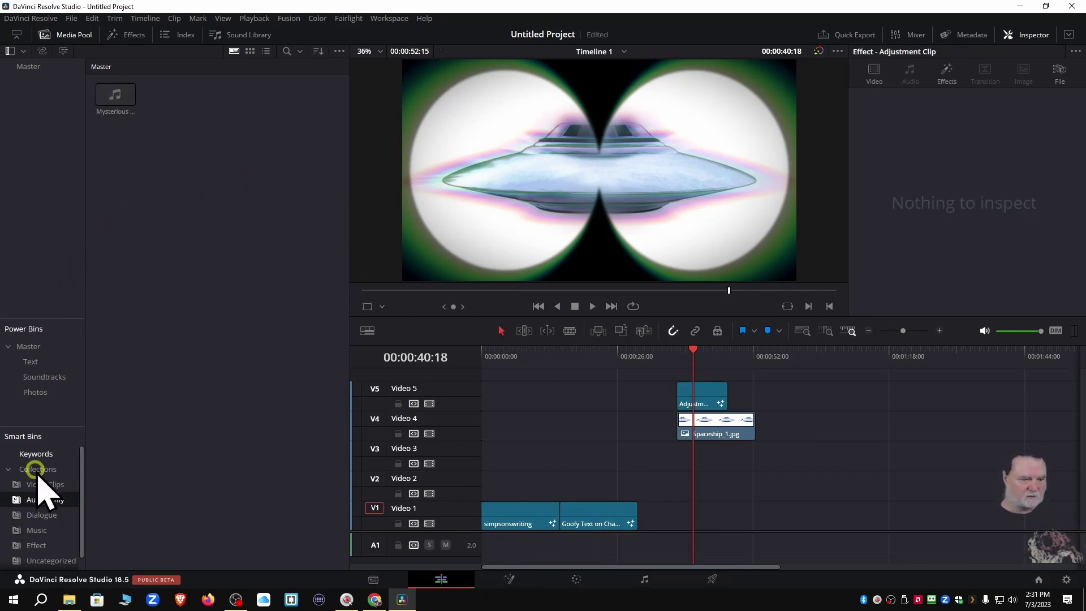
pyautogui.moveTo(116, 96); pyautogui.dragTo(521, 572)
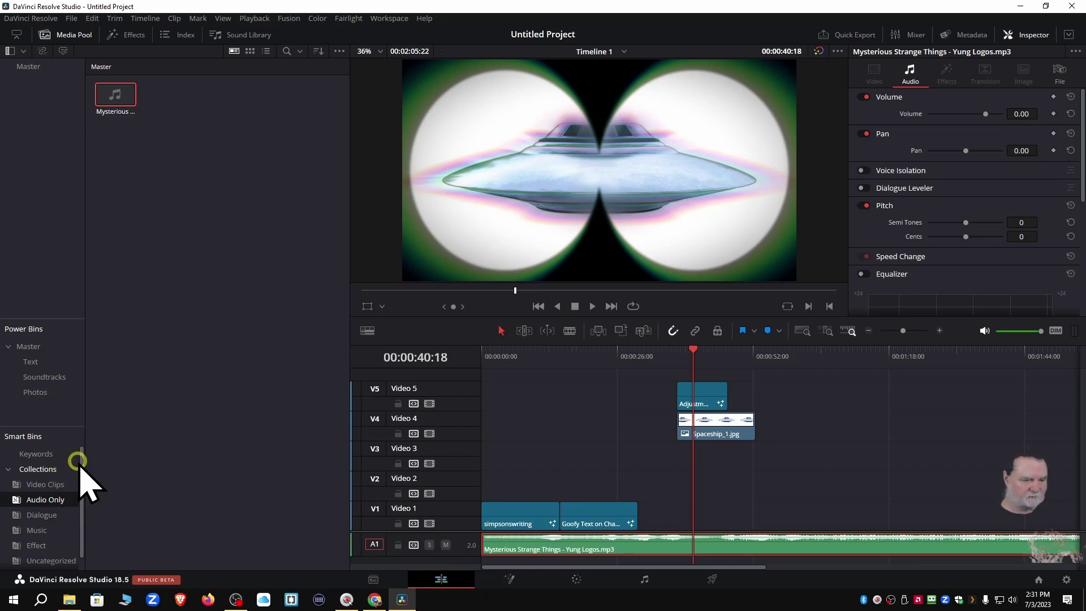
# Step: Check the Effect smart bin against the adjustment clip on Video 5 and the contents of the project's Master bin
pyautogui.moveTo(73, 425); pyautogui.dragTo(74, 371)
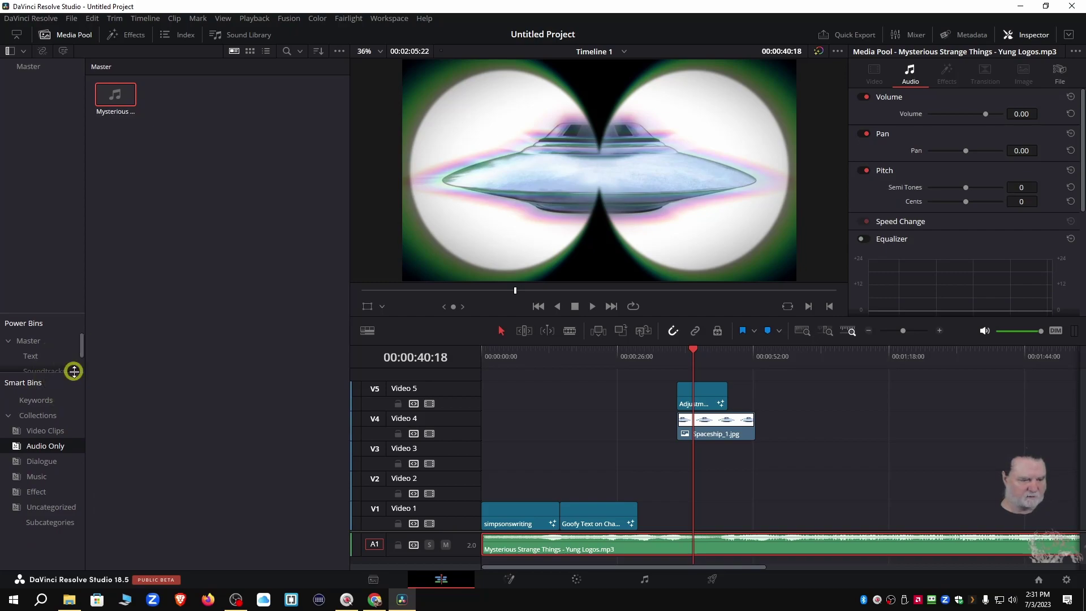
pyautogui.click(27, 490)
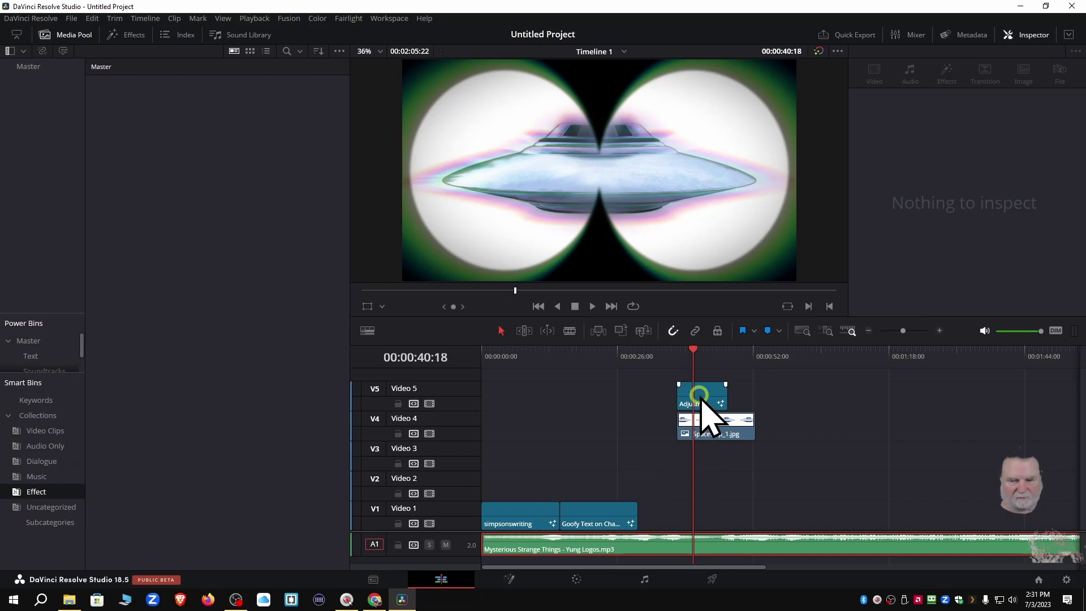
pyautogui.moveTo(703, 400); pyautogui.dragTo(41, 246)
pyautogui.moveTo(117, 243); pyautogui.dragTo(118, 244)
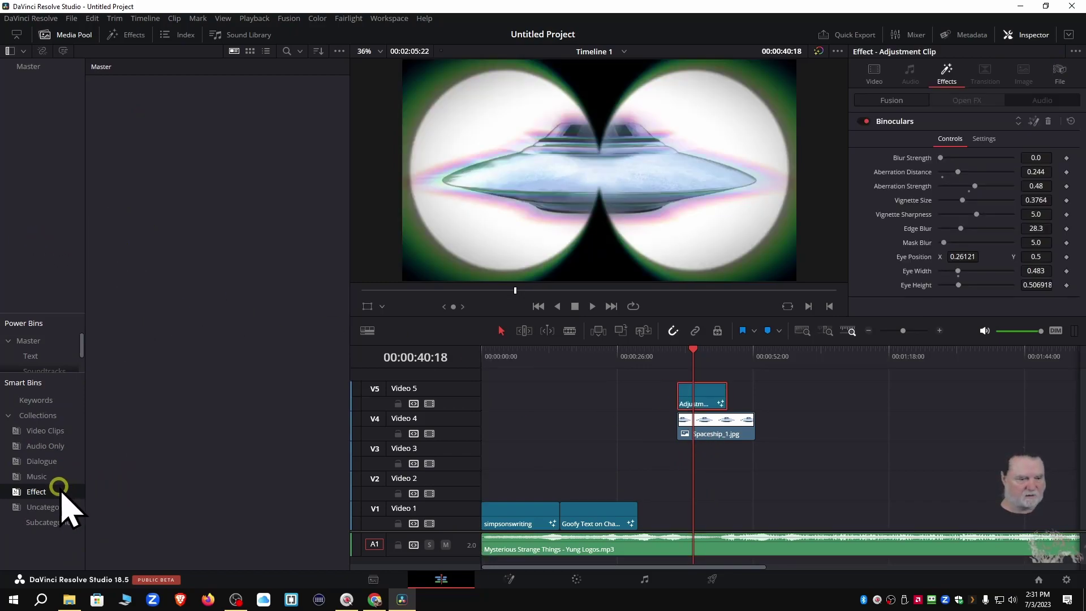
pyautogui.click(28, 65)
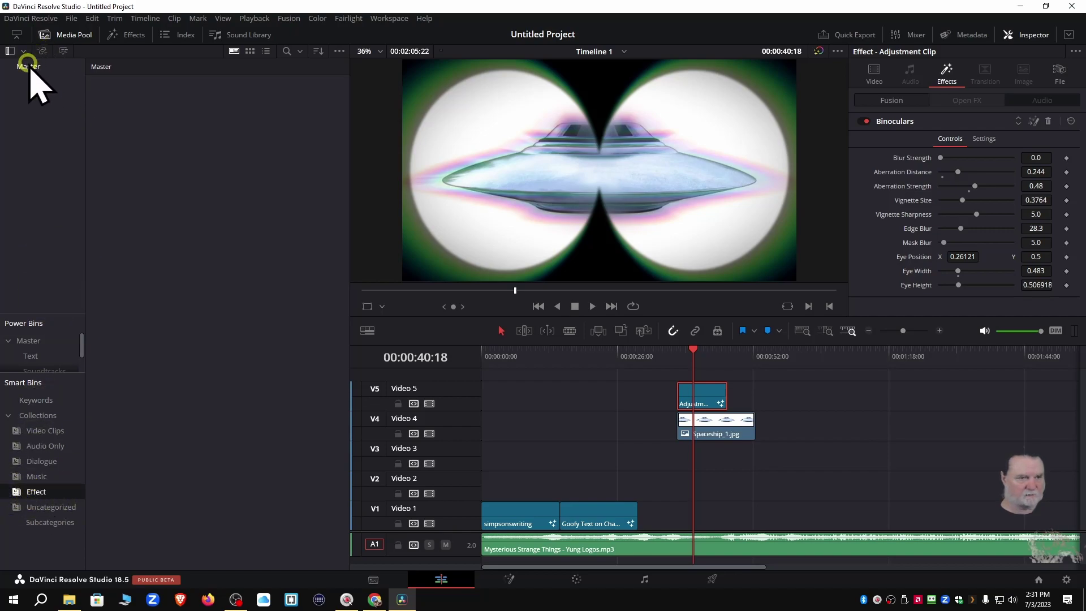
pyautogui.click(29, 66)
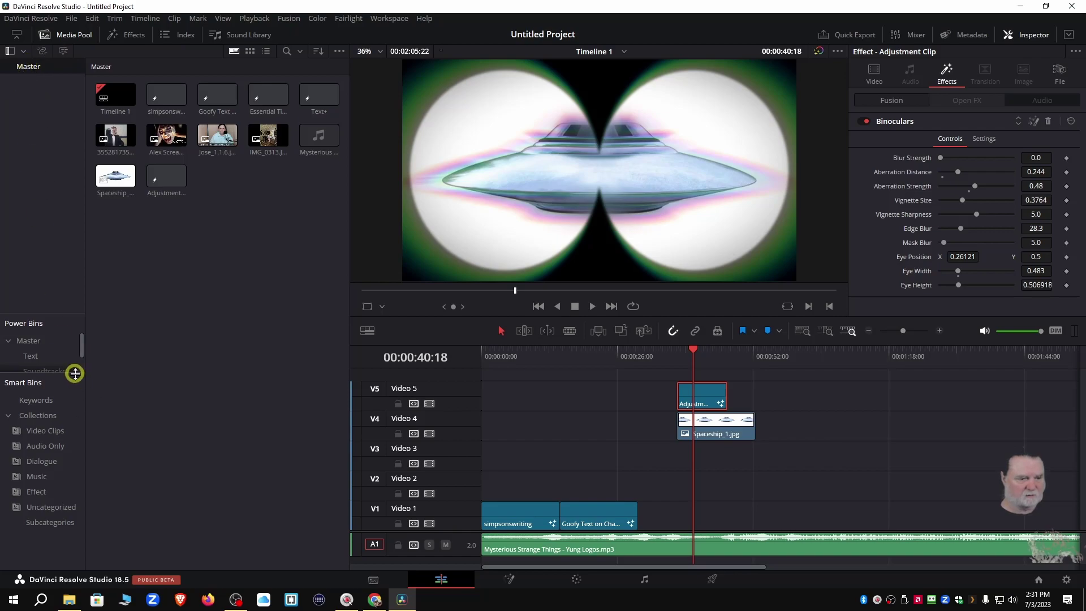
# Step: Look through the Effect, Audio Only, Video Clips, Dialogue, Music, Uncategorized and Subcategories smart bins
pyautogui.moveTo(72, 372); pyautogui.dragTo(71, 402)
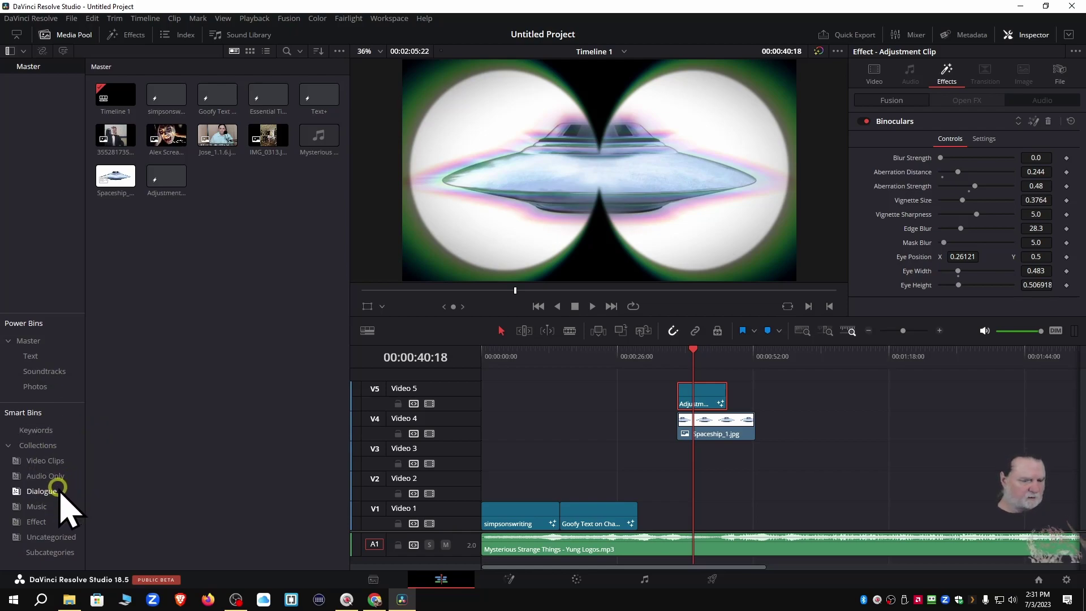
pyautogui.click(31, 523)
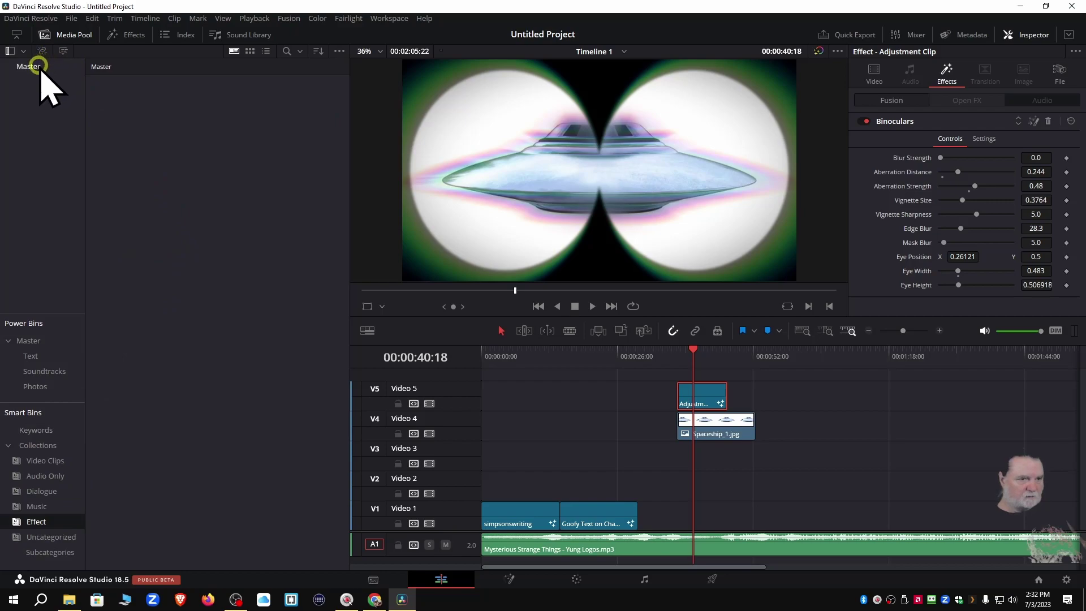
pyautogui.click(35, 477)
pyautogui.click(41, 461)
pyautogui.click(46, 491)
pyautogui.click(37, 506)
pyautogui.click(37, 521)
pyautogui.click(45, 538)
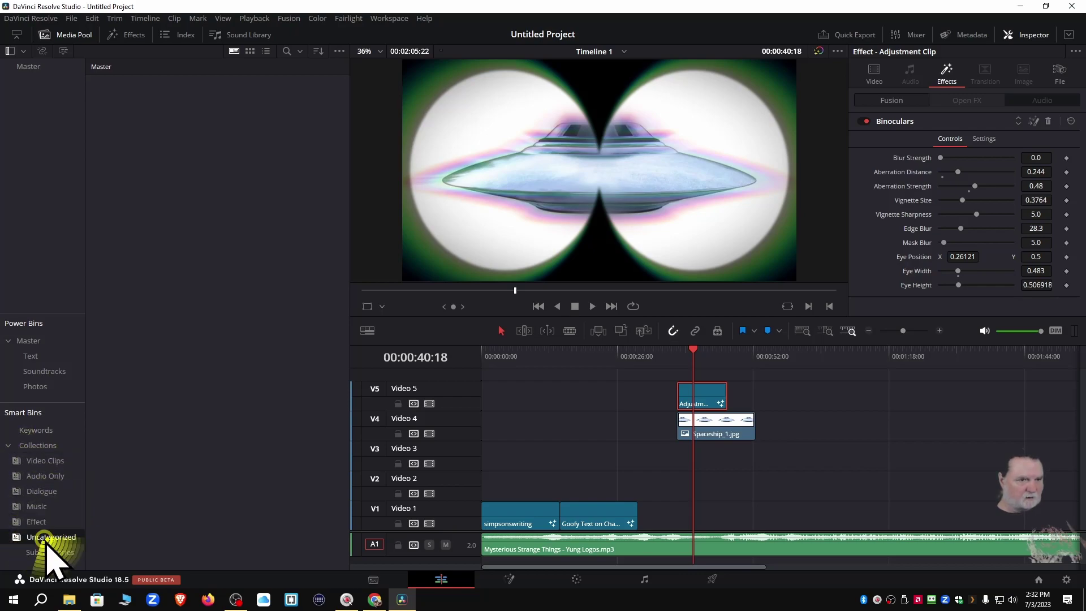
pyautogui.click(50, 552)
pyautogui.click(38, 507)
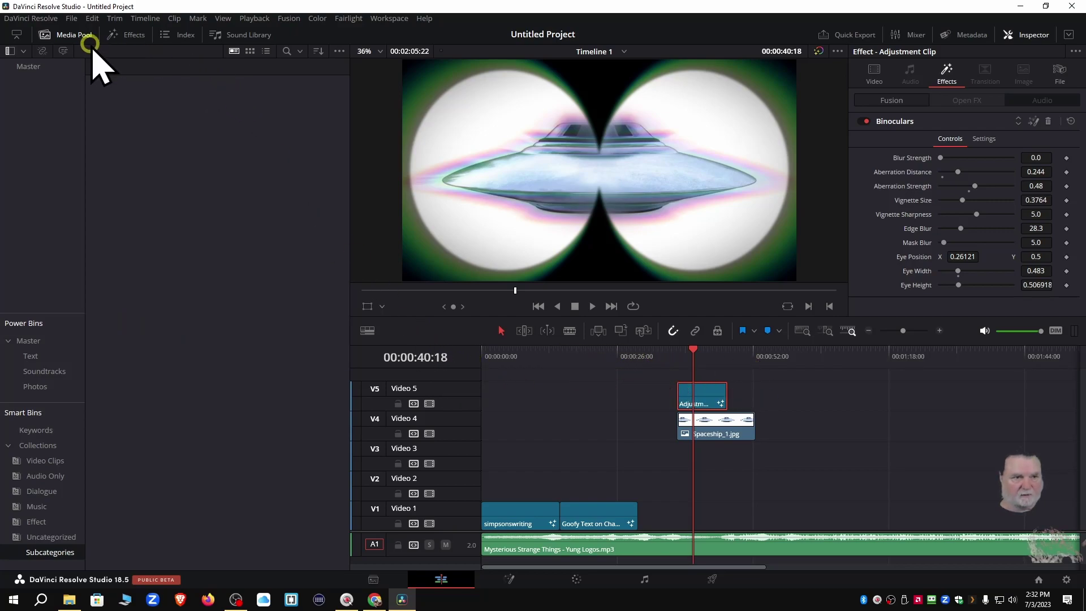
# Step: Move Spaceship_1.jpg to Video 1 after the Goofy Text title, and the adjustment clip to Video 2, stretched across all three clips
pyautogui.click(73, 35)
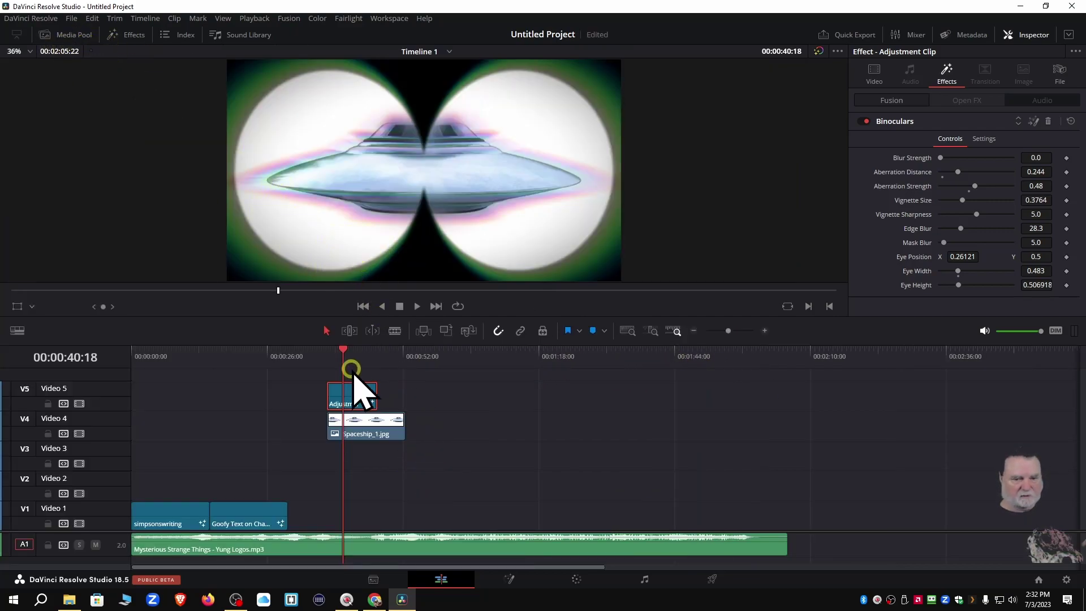
pyautogui.moveTo(363, 428); pyautogui.dragTo(321, 535)
pyautogui.moveTo(363, 399); pyautogui.dragTo(346, 496)
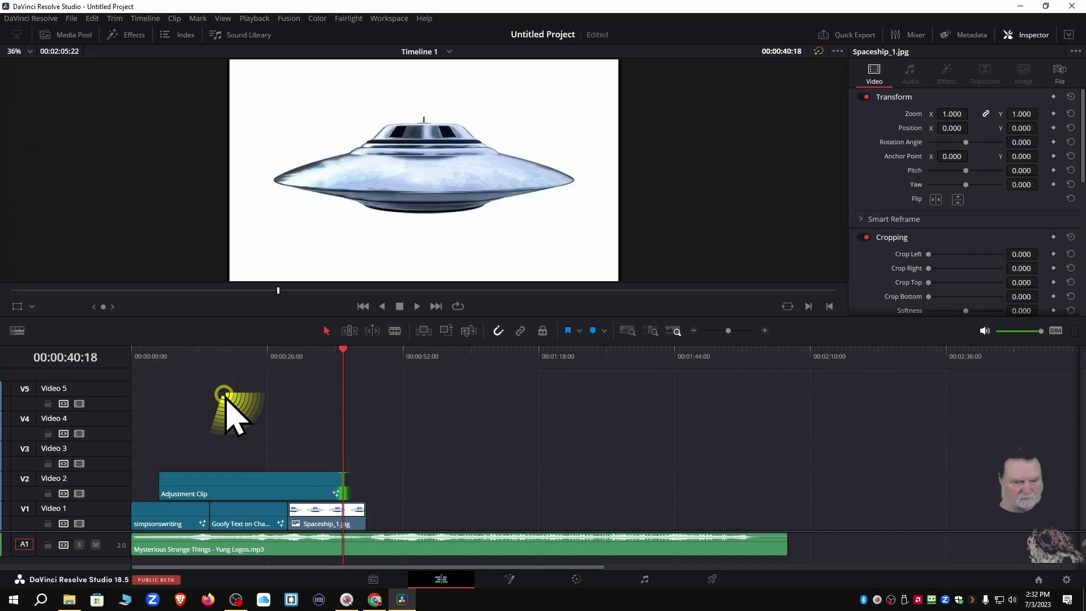
# Step: Lower the music clip's volume to -20.20 while playing the timeline from the start, and stop at 00:00:32:17
pyautogui.click(362, 306)
pyautogui.moveTo(291, 351); pyautogui.dragTo(132, 356)
pyautogui.click(195, 512)
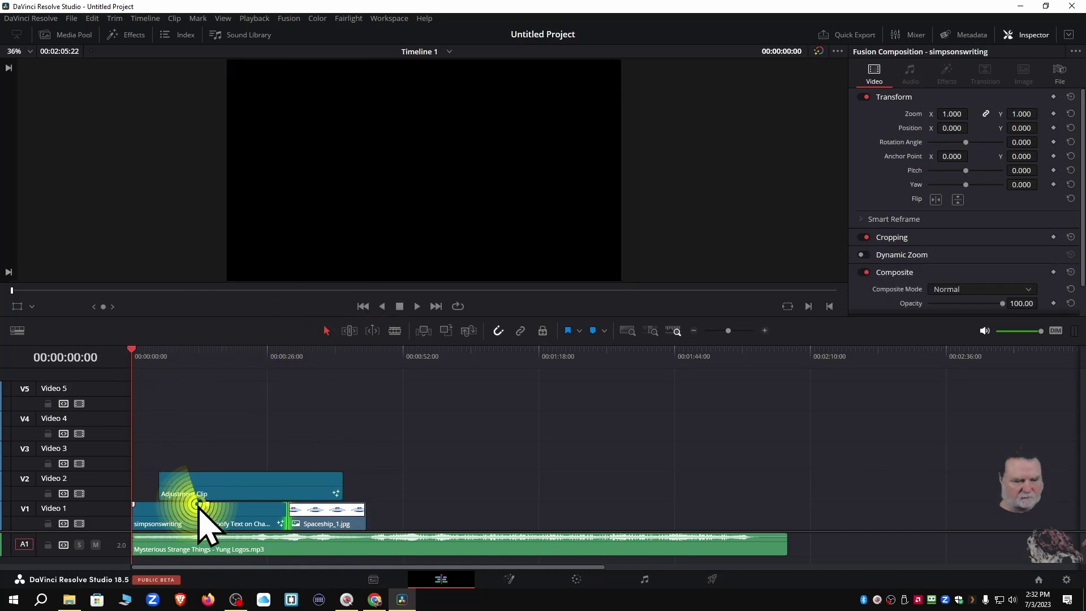
pyautogui.click(226, 545)
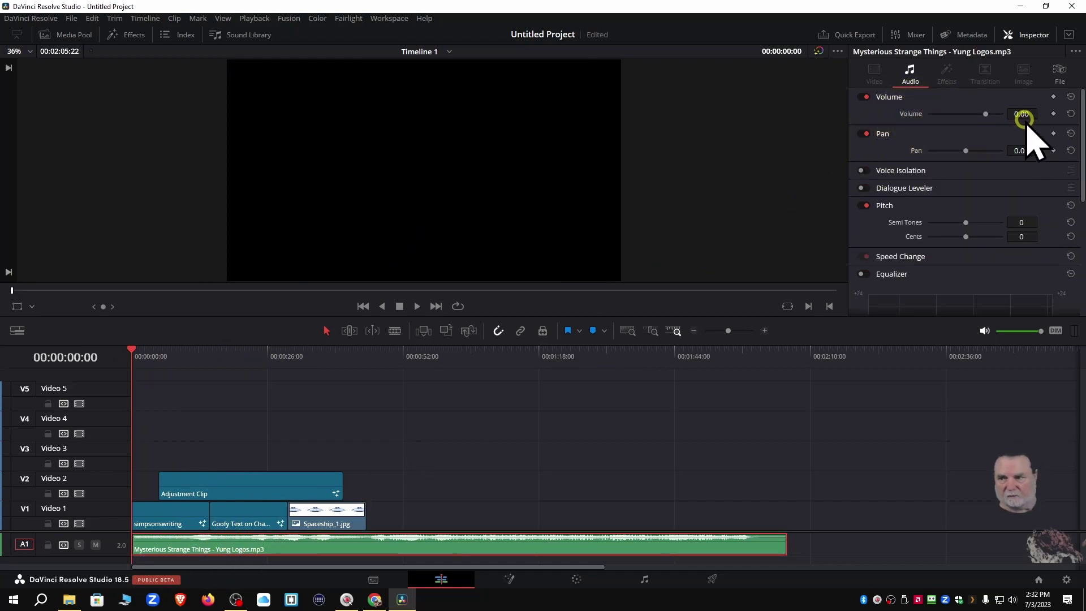
pyautogui.moveTo(1022, 113); pyautogui.dragTo(1013, 114)
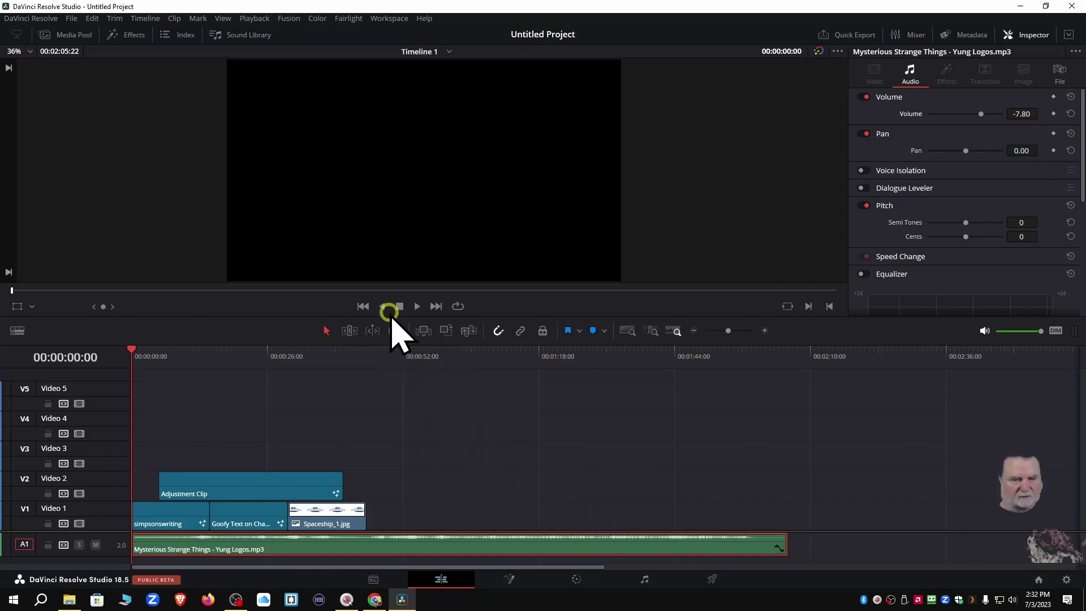
pyautogui.click(416, 306)
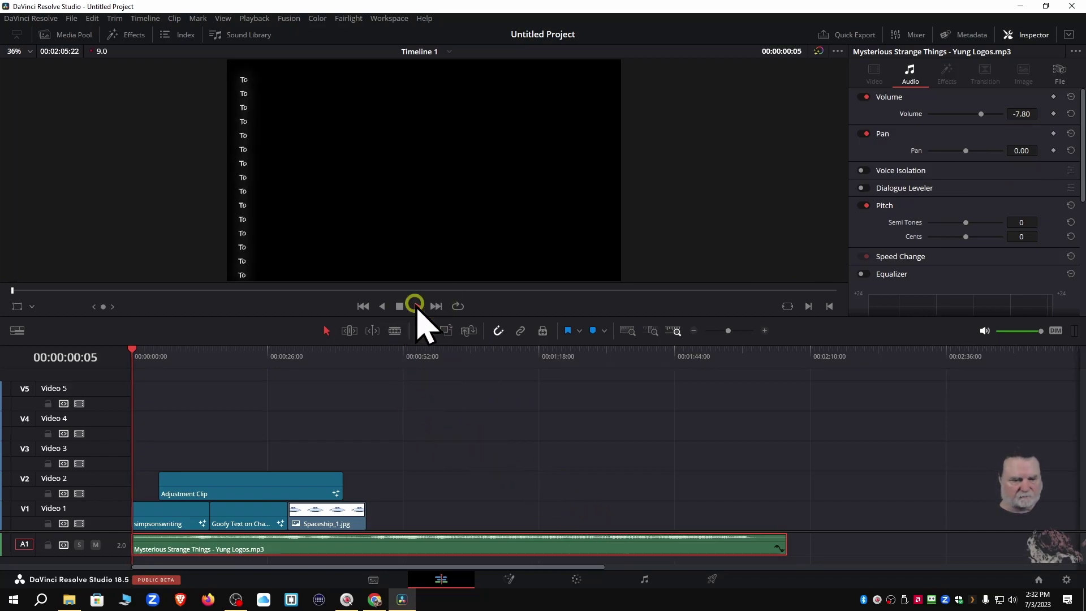
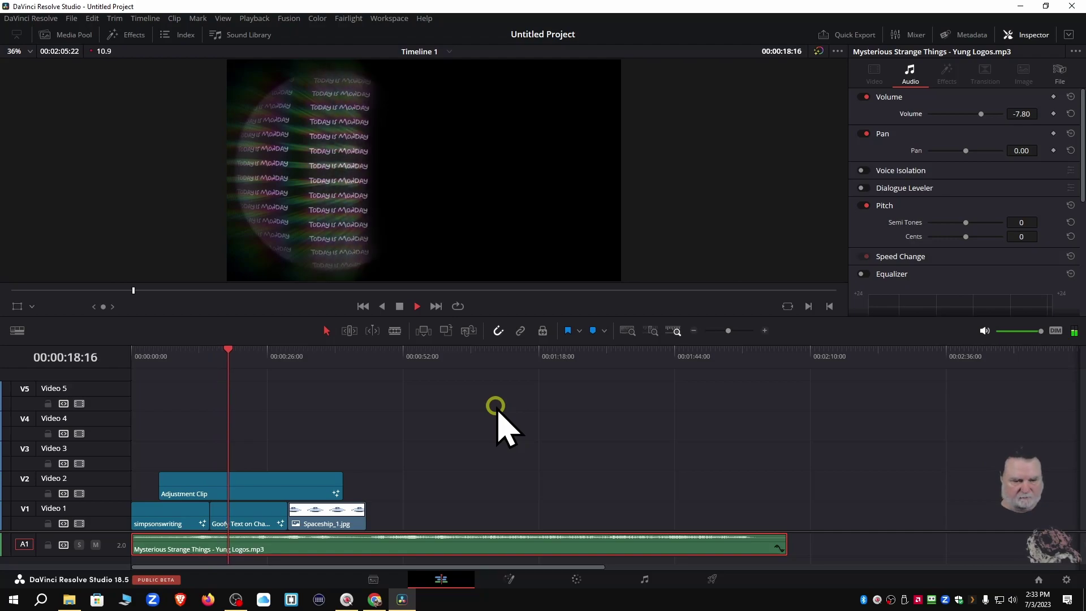
pyautogui.moveTo(1026, 112); pyautogui.dragTo(991, 116)
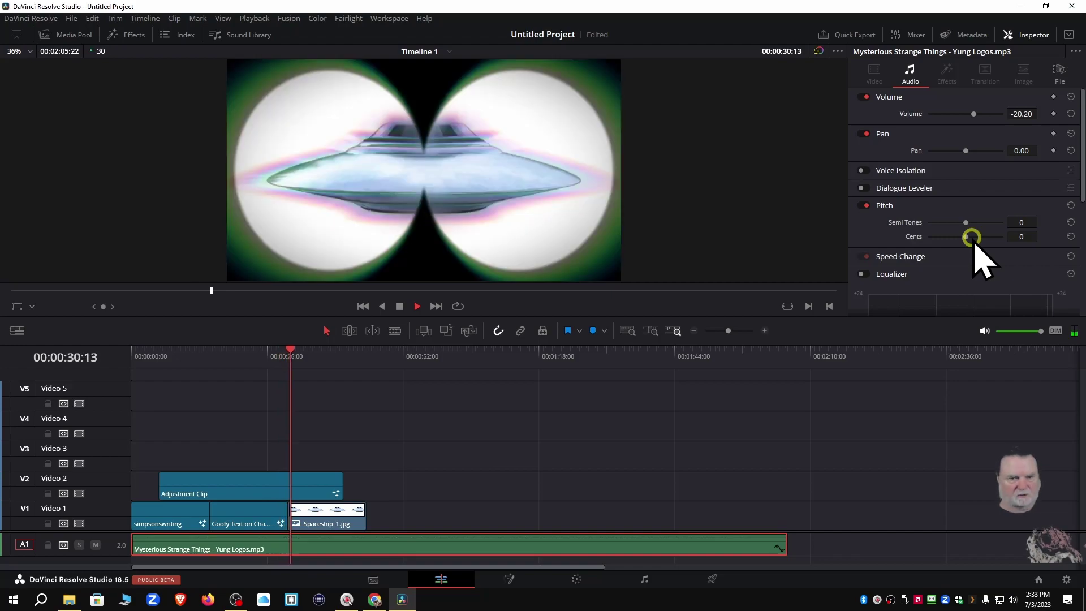
pyautogui.click(399, 306)
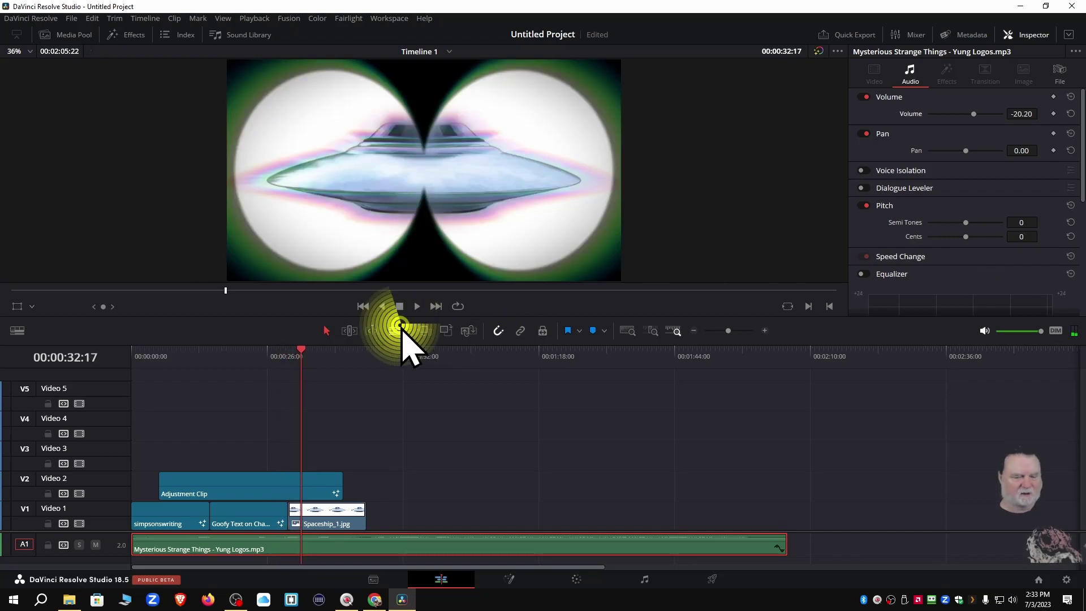
# Step: Apply the Colored Border Fusion effect to the adjustment clip on Video 2
pyautogui.click(226, 487)
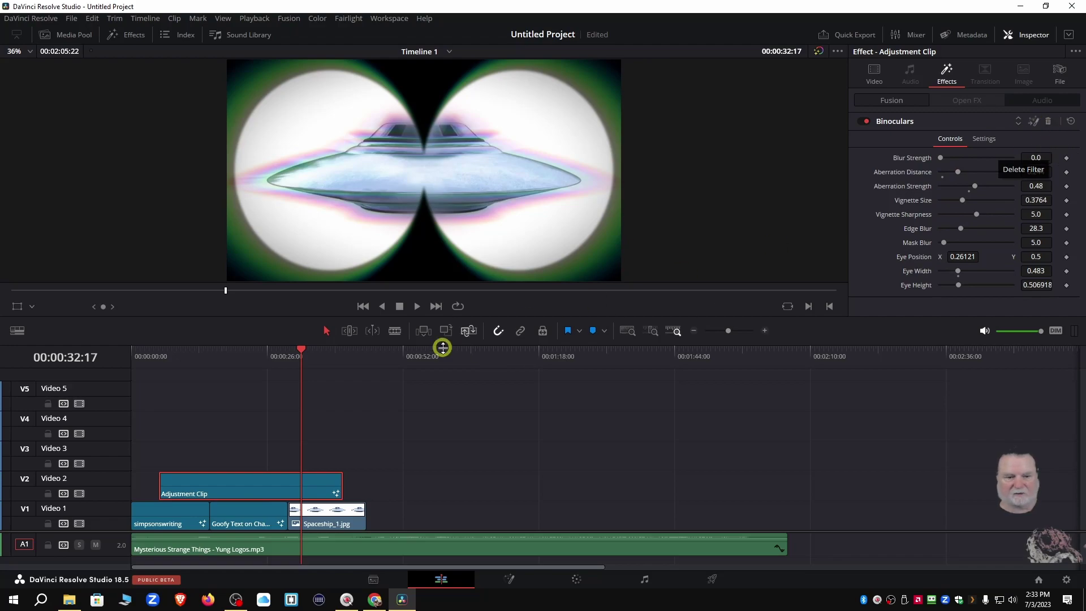
pyautogui.click(128, 35)
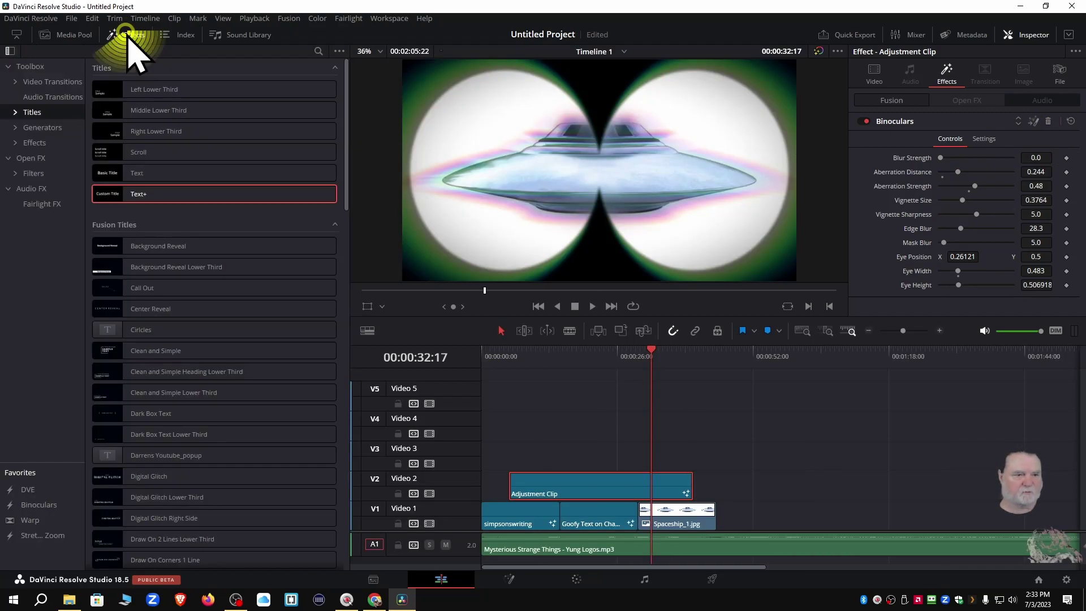
pyautogui.click(34, 143)
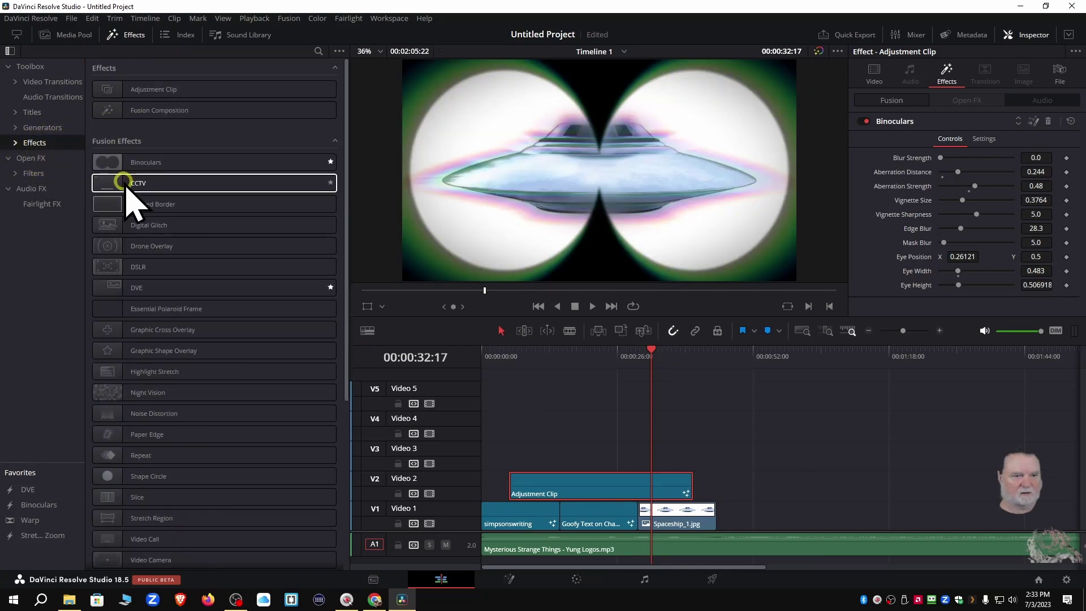
pyautogui.click(125, 183)
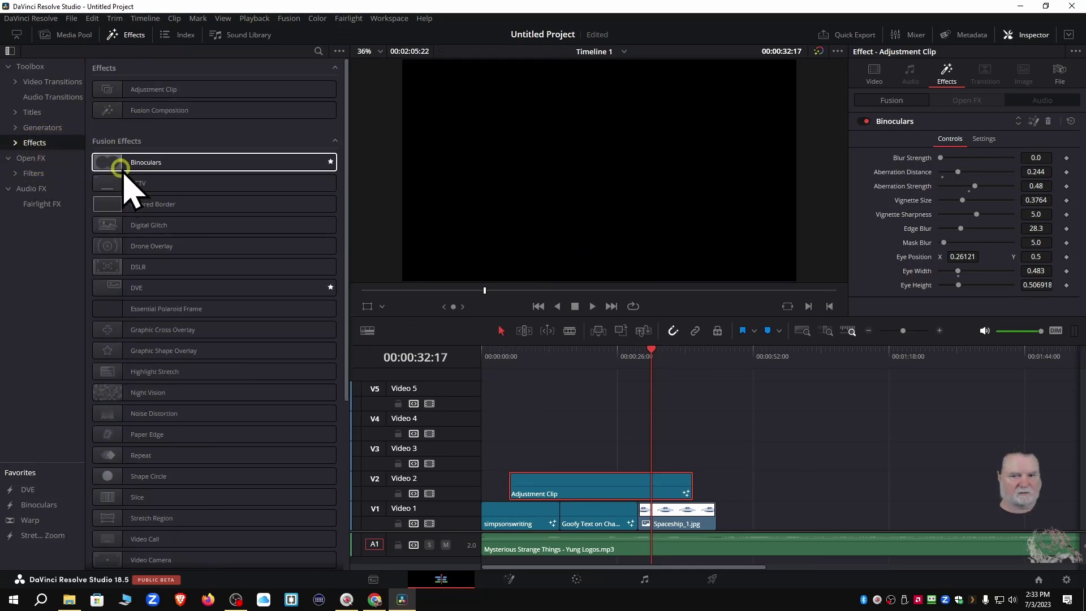
pyautogui.moveTo(125, 210); pyautogui.dragTo(592, 503)
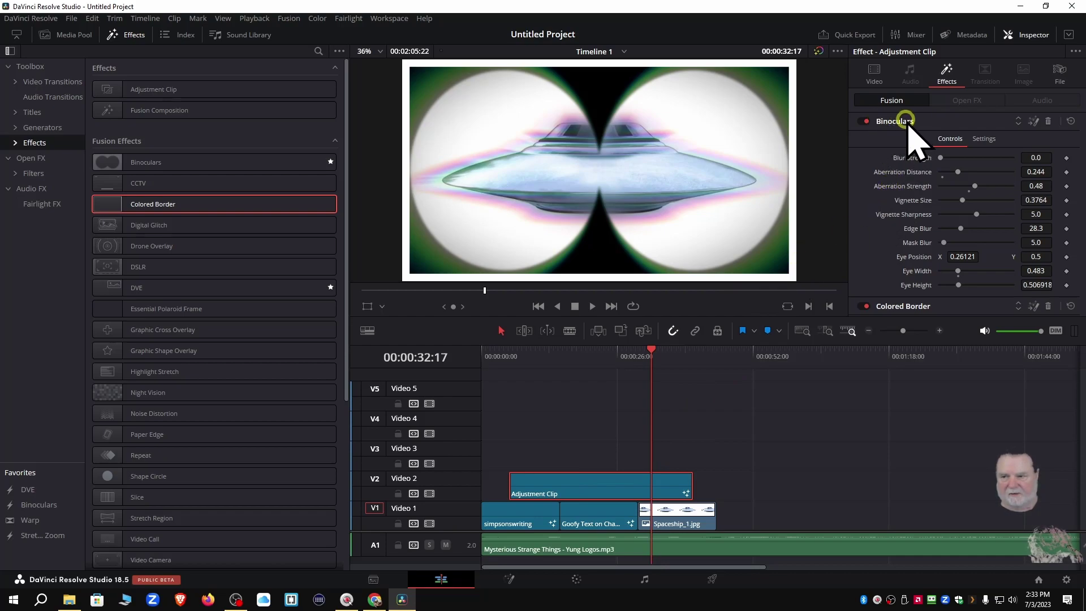
# Step: Compare the spaceship picture with the adjustment clip's Binoculars effect switched off and on
pyautogui.click(862, 120)
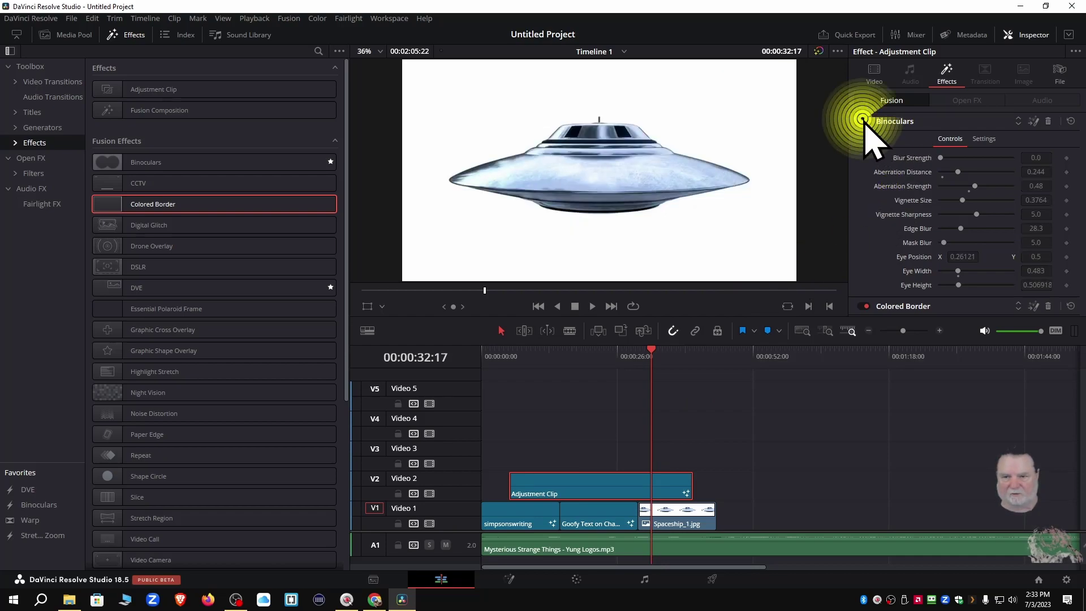
pyautogui.click(862, 120)
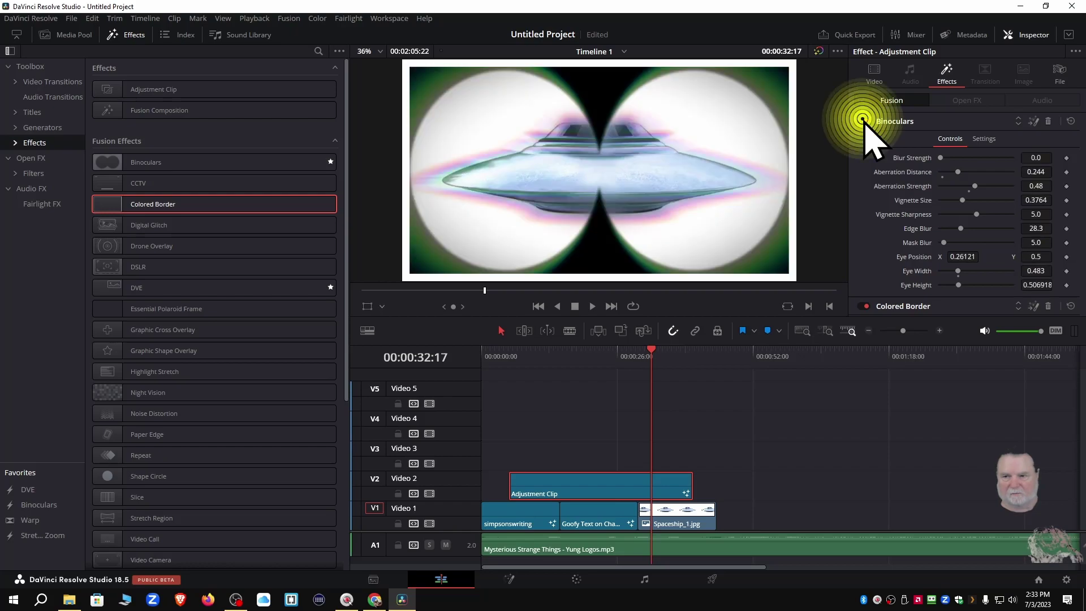
pyautogui.click(862, 120)
pyautogui.click(862, 121)
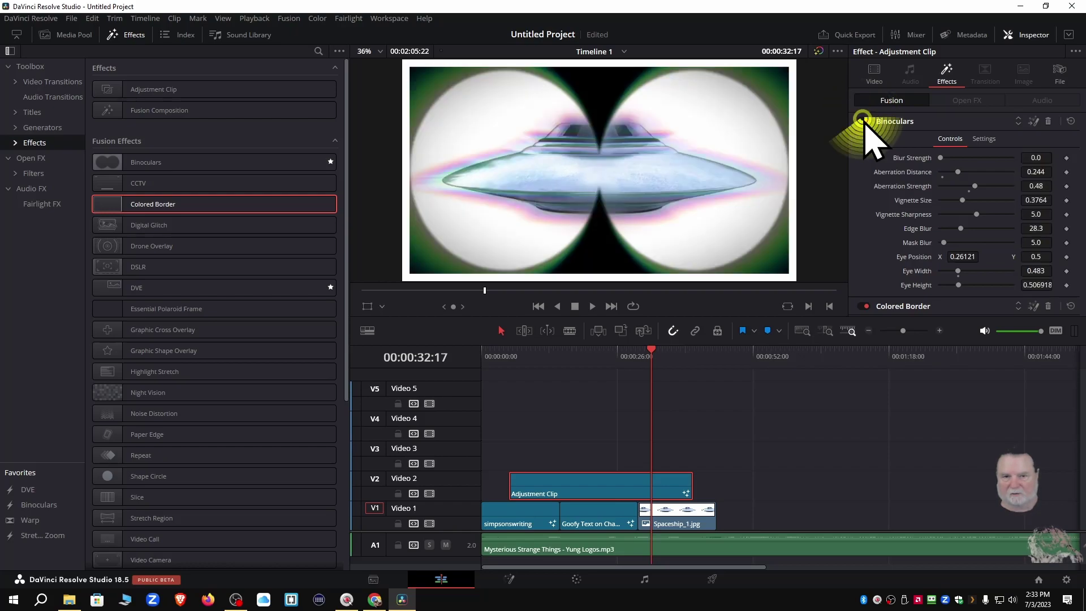
# Step: Change the adjustment clip's Colored Border colour to orange, with red 1.0, green 0.376470 and blue 0.090196
pyautogui.click(893, 306)
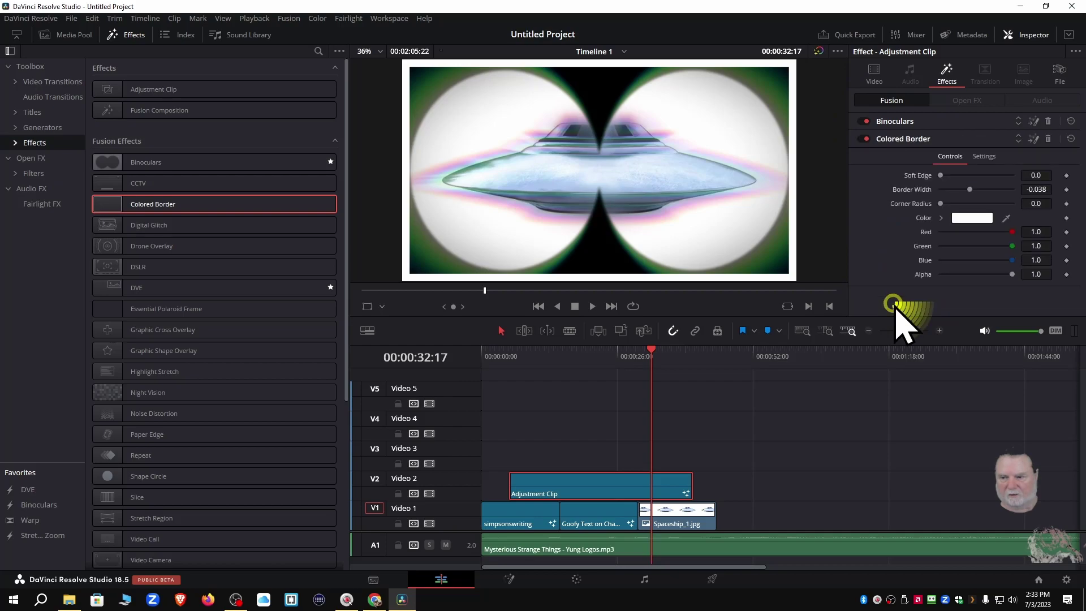
pyautogui.click(960, 219)
pyautogui.click(638, 232)
pyautogui.click(645, 210)
pyautogui.click(649, 209)
pyautogui.click(673, 350)
pyautogui.click(663, 398)
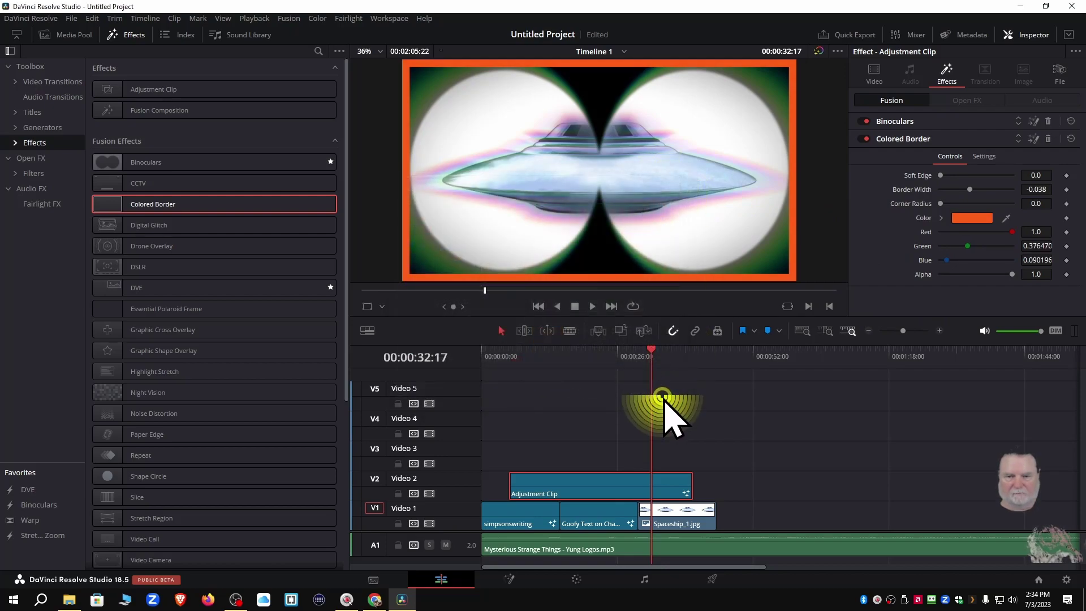
# Step: Add the Digital Glitch Fusion effect to the adjustment clip on Video 2
pyautogui.click(775, 370)
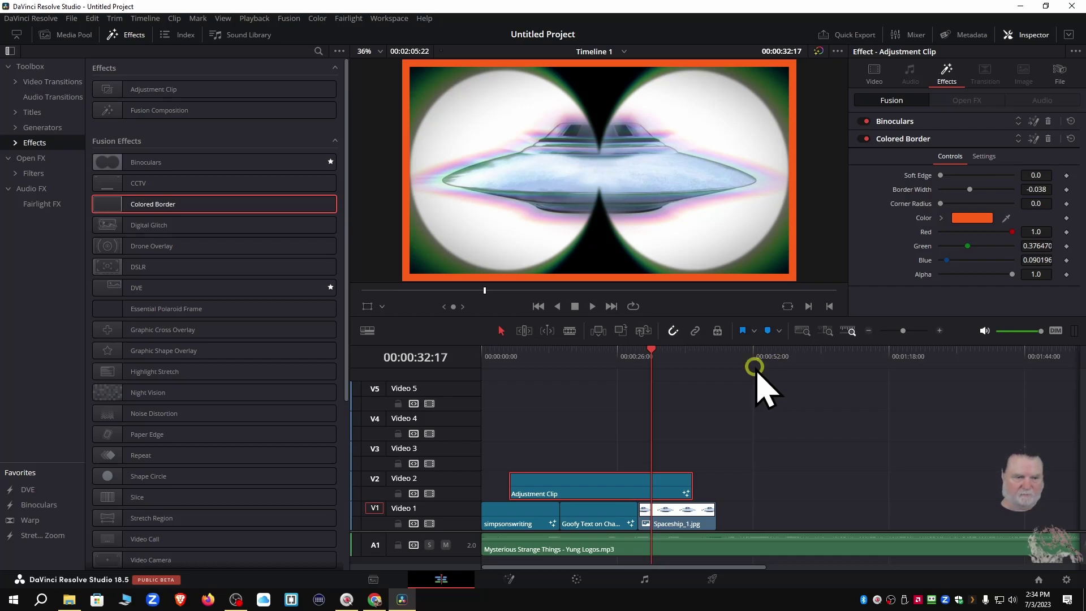
pyautogui.moveTo(158, 226); pyautogui.dragTo(560, 493)
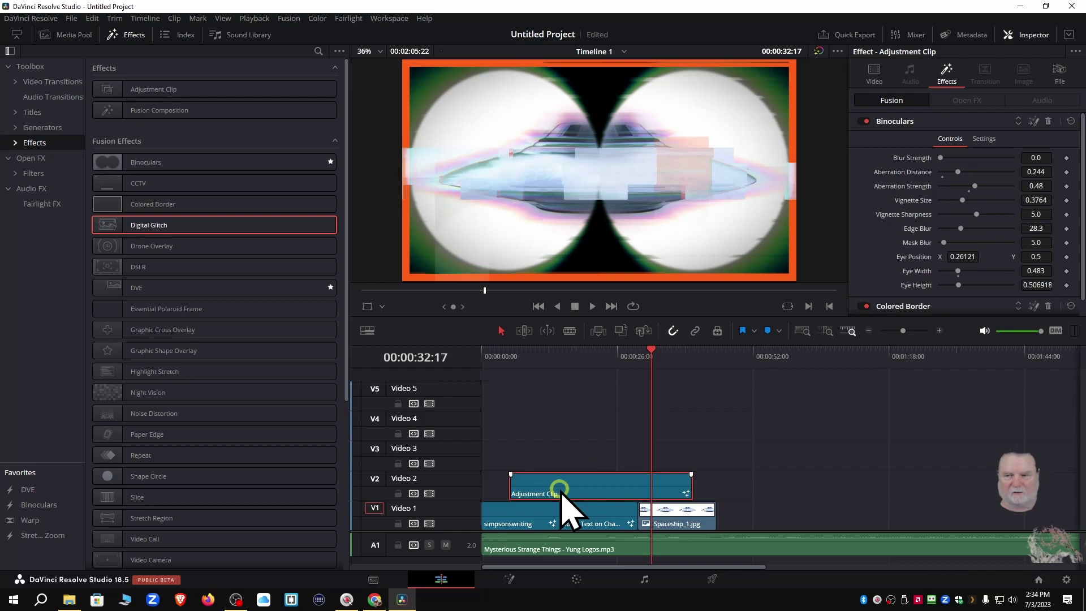
# Step: Set the adjustment clip's Digital Glitch effect to a glitch width of 0.31 and a glitch height of 0.44
pyautogui.scroll(-1, 879, 263)
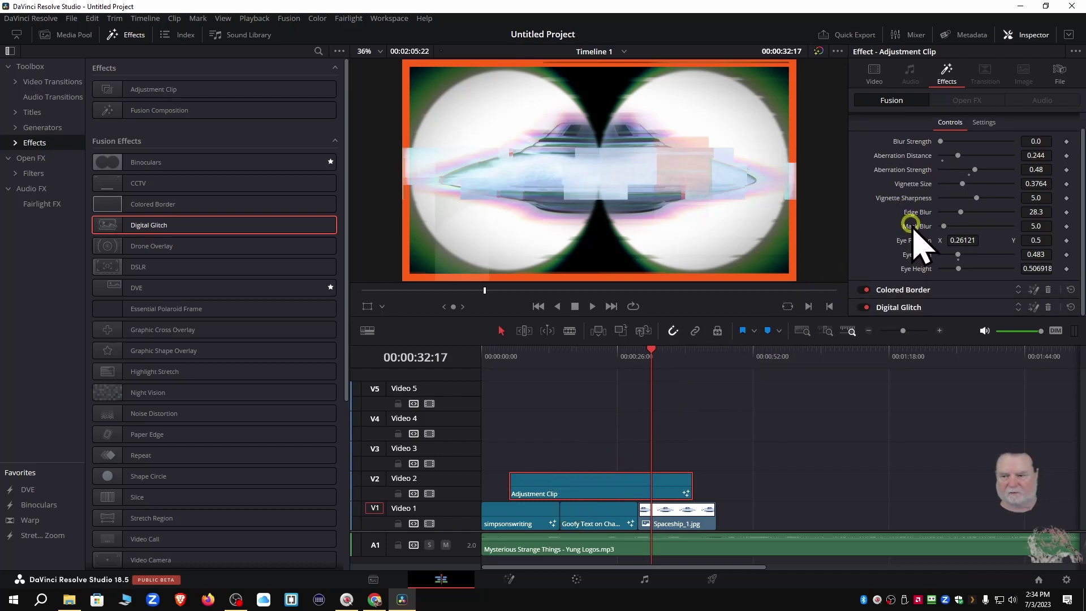
pyautogui.click(901, 307)
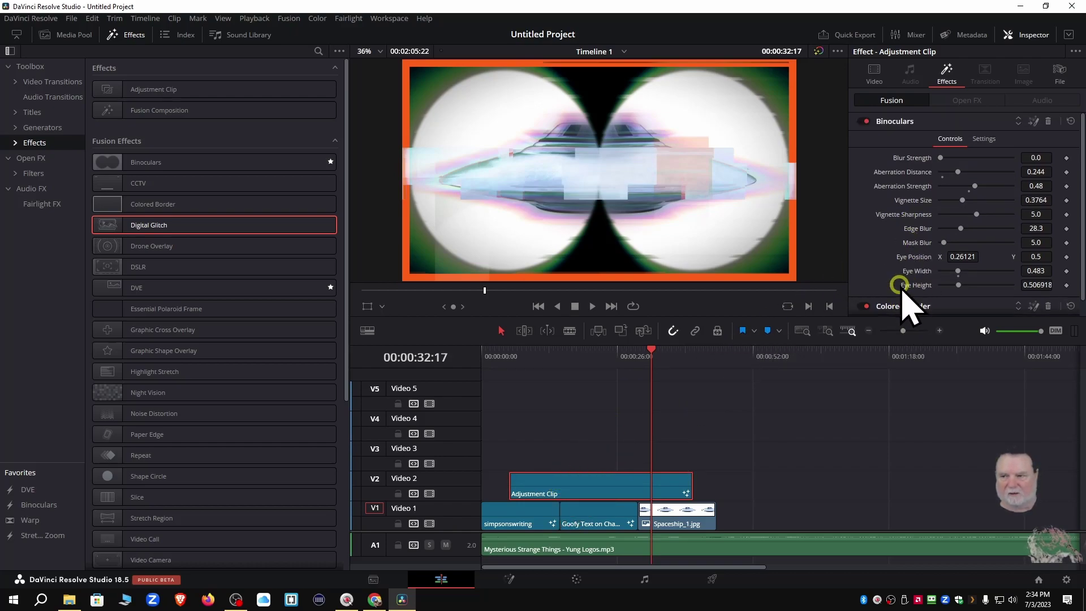
pyautogui.click(899, 121)
pyautogui.click(903, 158)
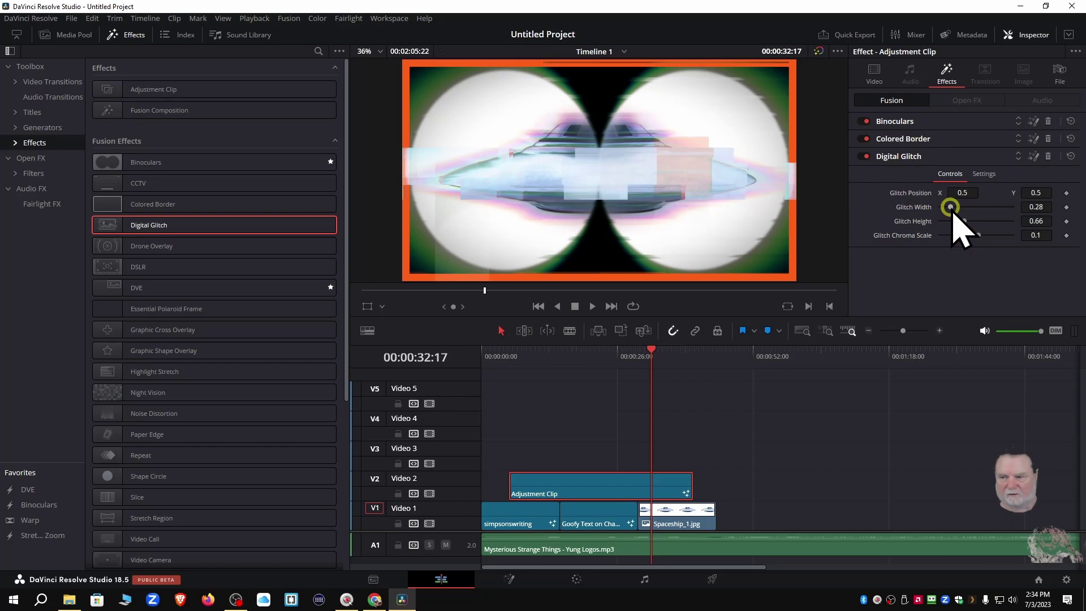
pyautogui.moveTo(952, 207)
pyautogui.mouseDown()
pyautogui.moveTo(963, 207)
pyautogui.moveTo(951, 207)
pyautogui.moveTo(955, 221)
pyautogui.mouseUp()
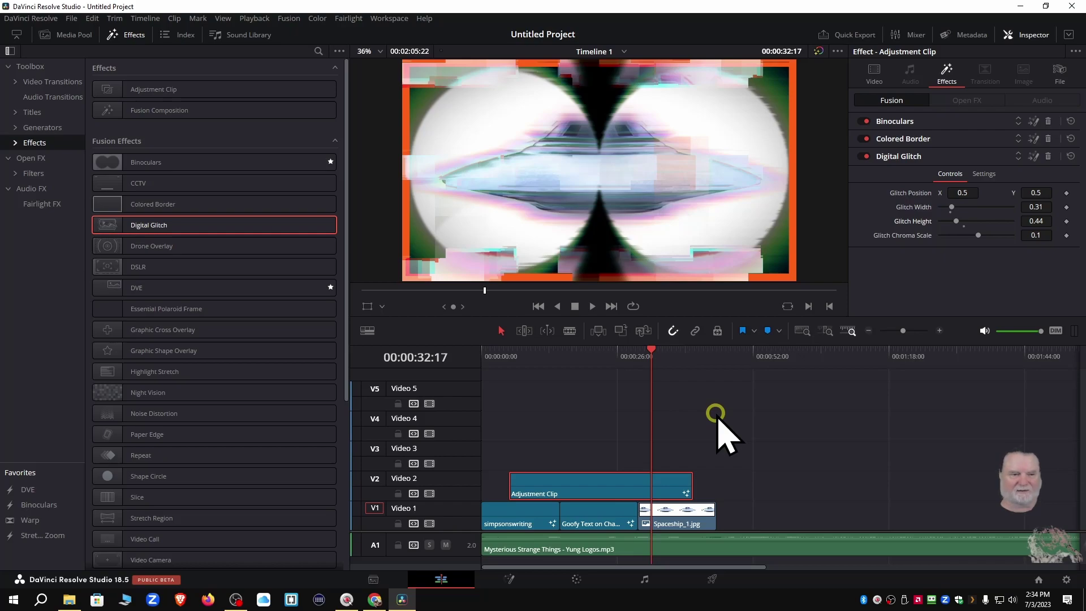
# Step: Replace the adjustment clip's Digital Glitch effect with the Essential Polaroid Frame Fusion effect
pyautogui.click(896, 157)
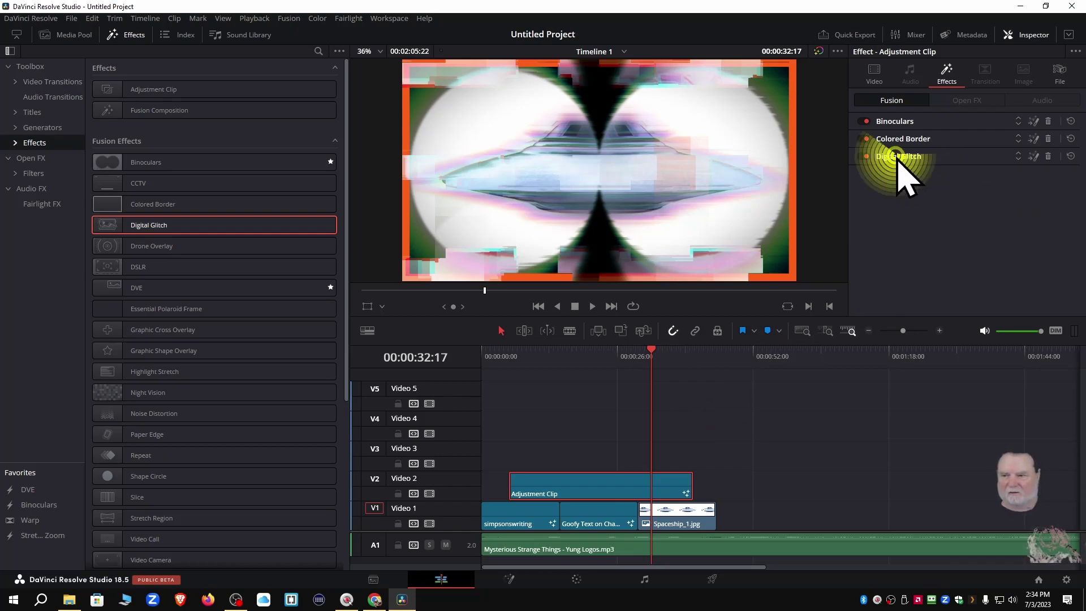
pyautogui.click(1047, 156)
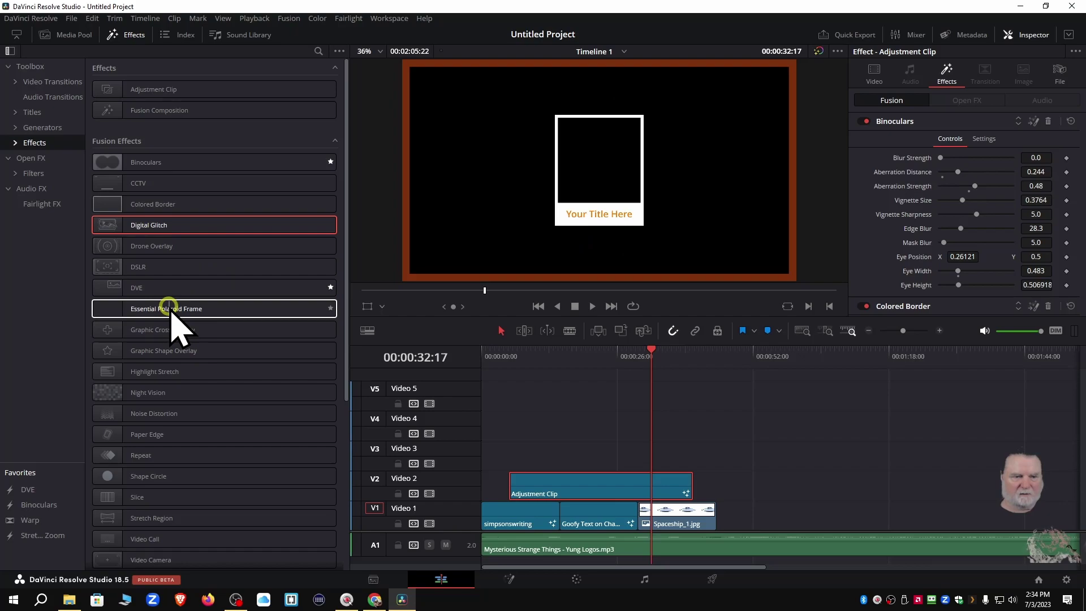
pyautogui.moveTo(170, 309); pyautogui.dragTo(600, 493)
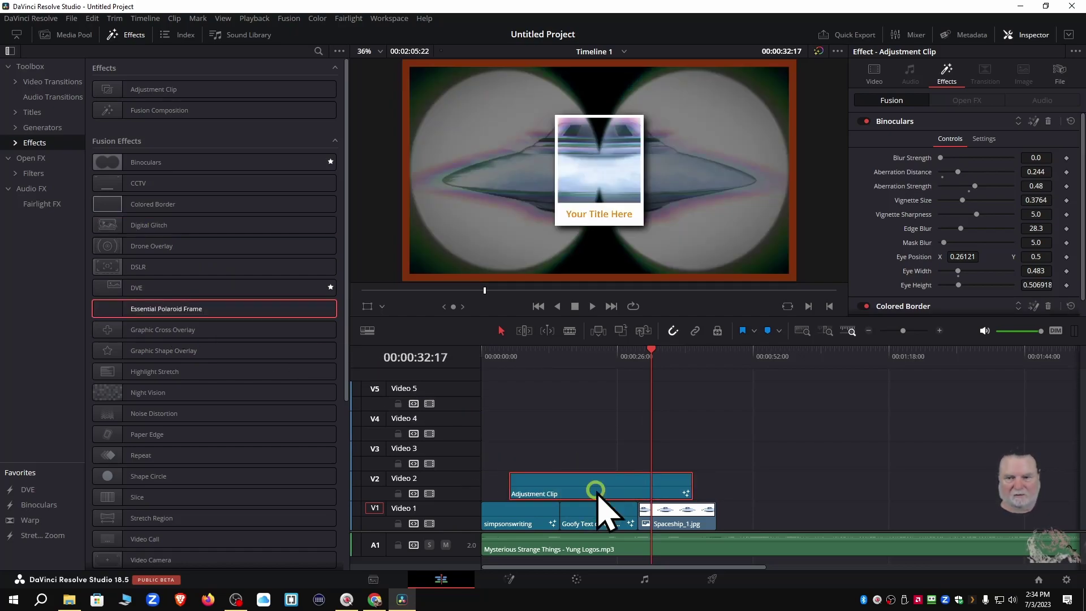
# Step: Change the Essential Polaroid Frame's title to "Data.....? ?" and set its font to OCRATTRegular
pyautogui.scroll(-1, 893, 249)
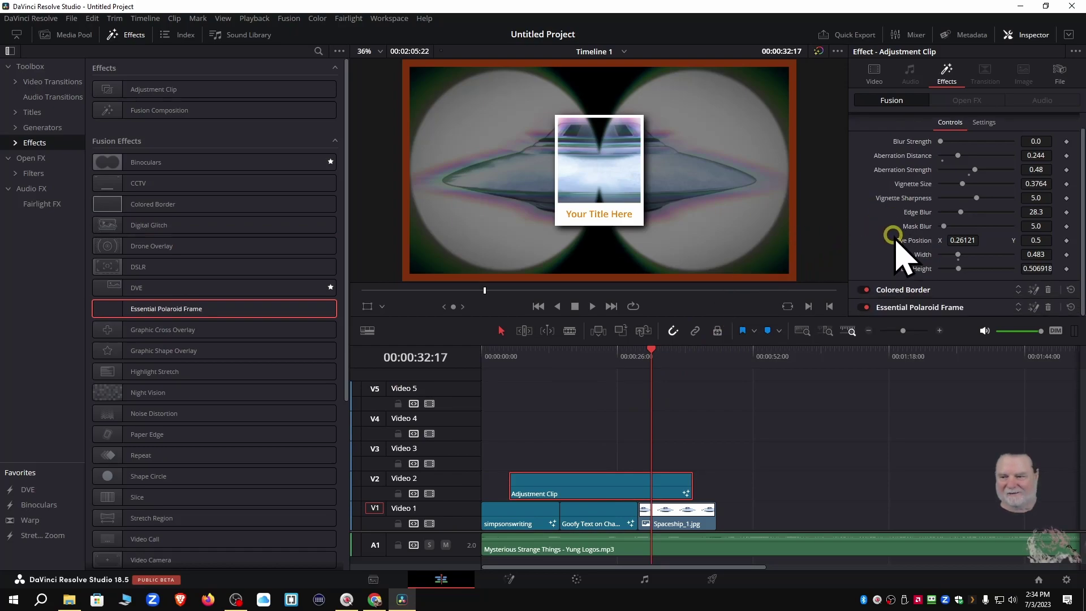
pyautogui.scroll(1, 896, 227)
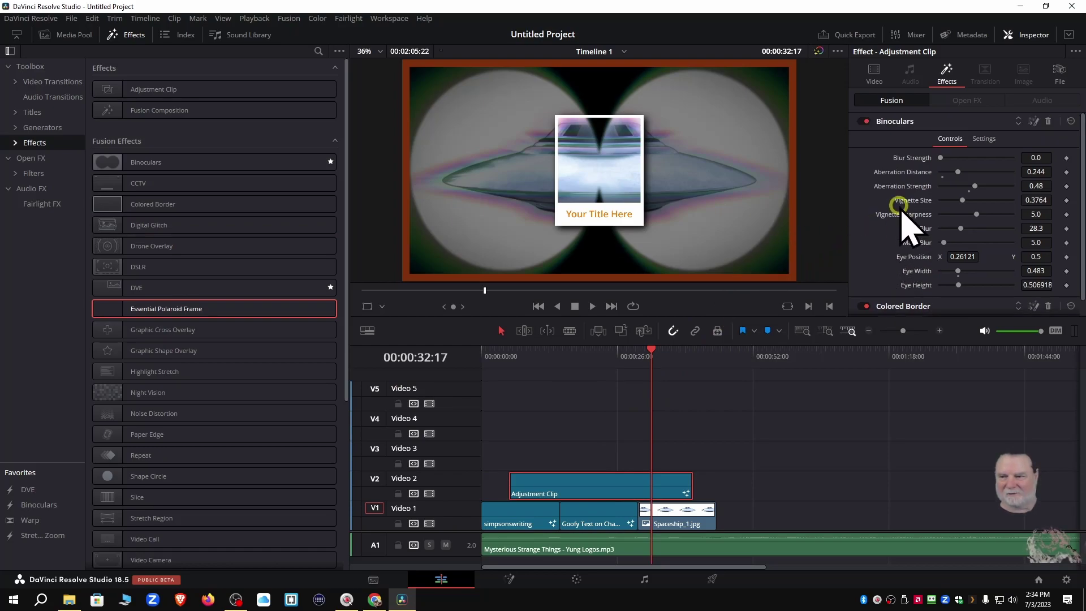
pyautogui.click(893, 121)
pyautogui.click(907, 170)
pyautogui.click(916, 203)
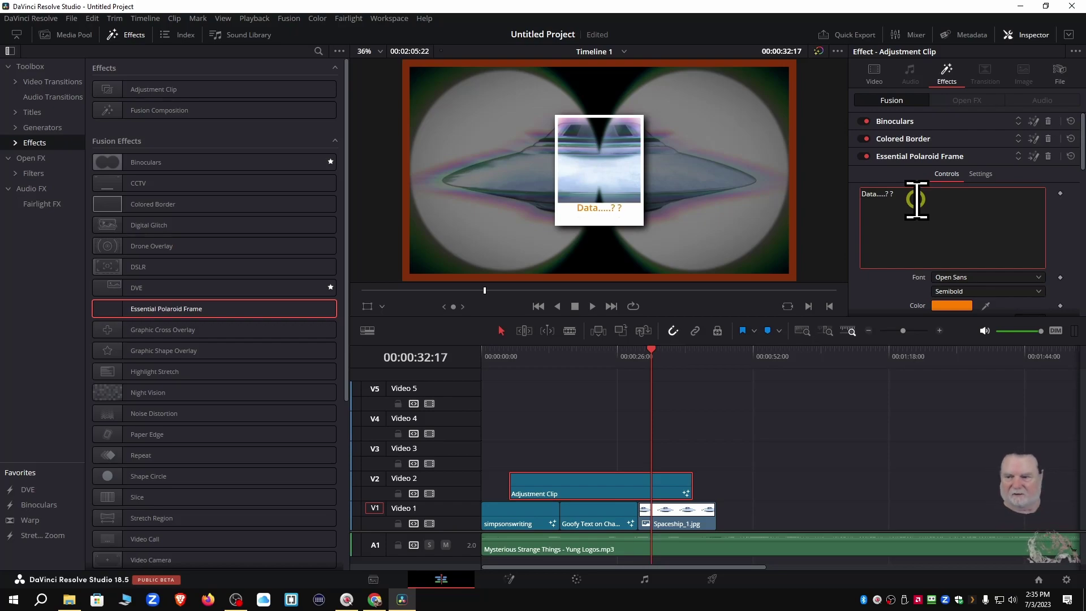
pyautogui.click(969, 277)
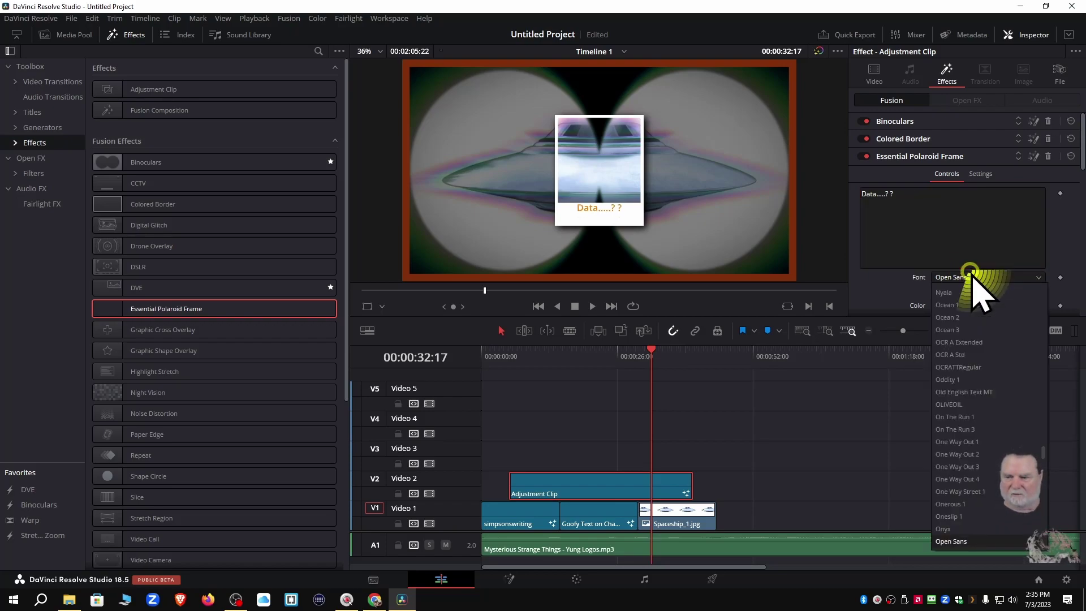
pyautogui.click(948, 367)
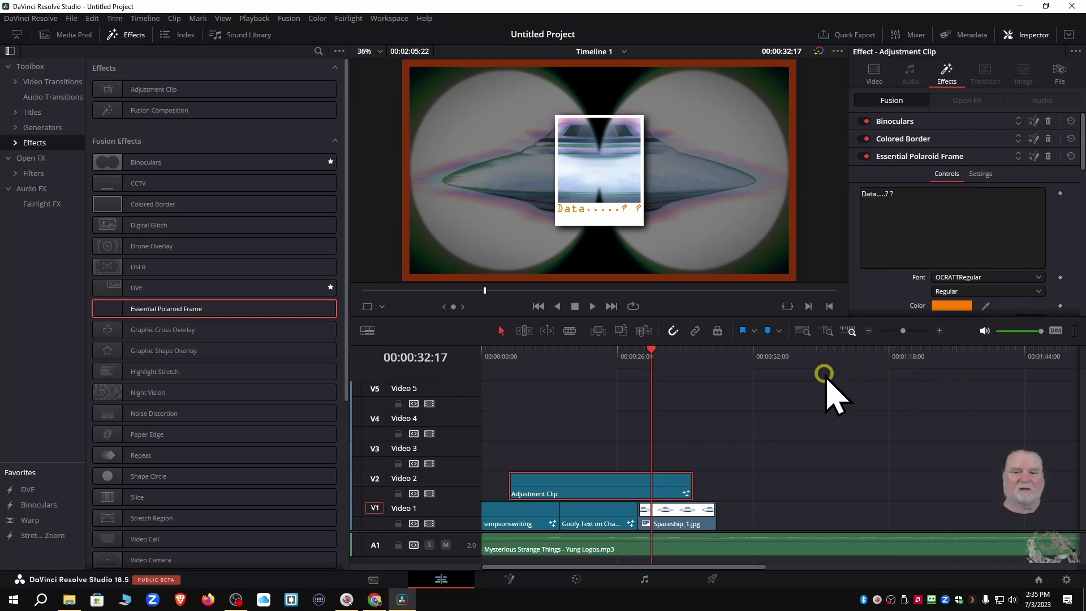
# Step: Hide the effects library and preview the stacked effects over the simpsonswriting clip at 00:00:08:23
pyautogui.moveTo(650, 348); pyautogui.dragTo(482, 362)
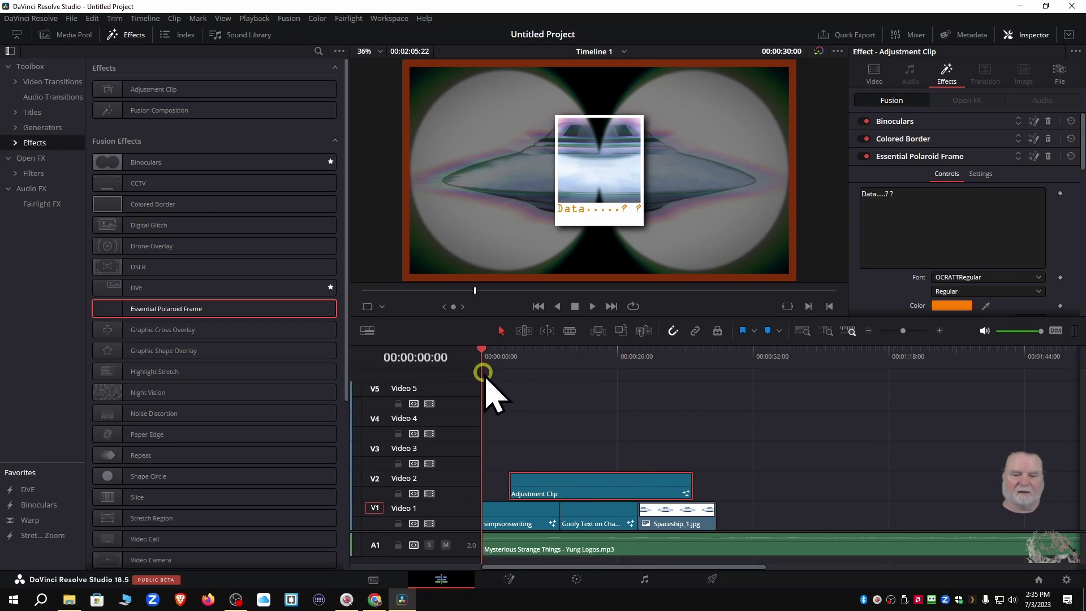
pyautogui.click(128, 35)
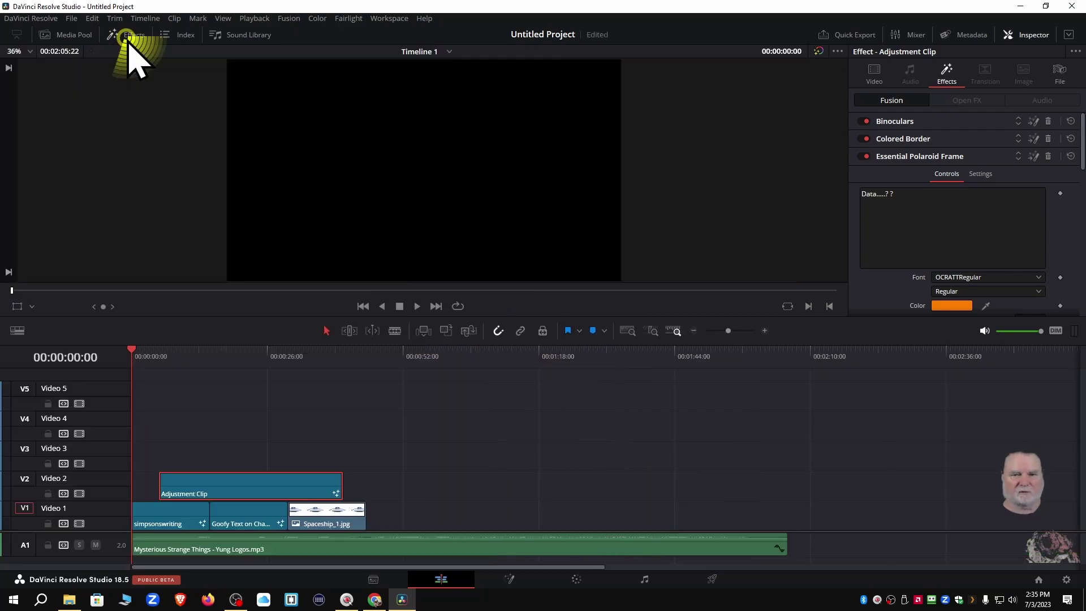
pyautogui.moveTo(131, 349); pyautogui.dragTo(176, 378)
# Step: Move the adjustment clip above Spaceship_1.jpg on Video 2 and trim both its ends to lie within the picture's duration
pyautogui.click(260, 480)
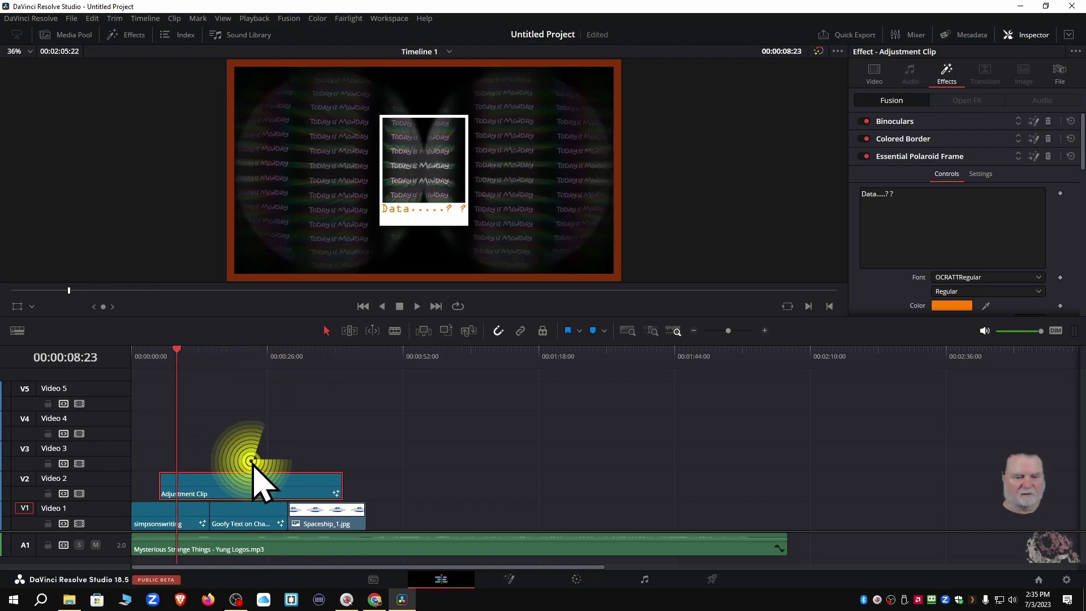
pyautogui.moveTo(252, 486); pyautogui.dragTo(396, 489)
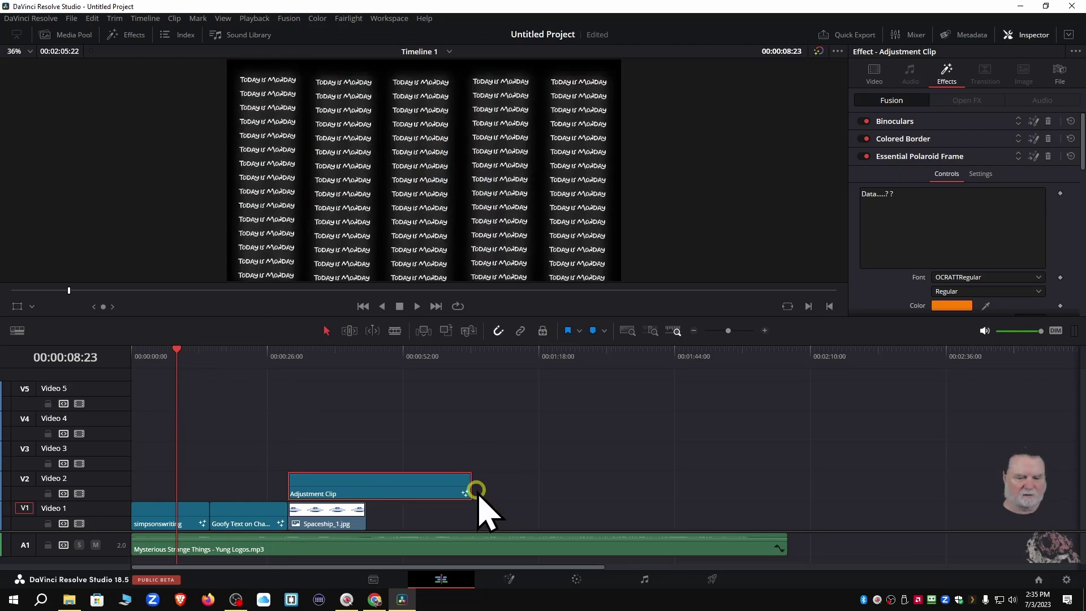
pyautogui.moveTo(470, 487); pyautogui.dragTo(353, 487)
pyautogui.click(280, 488)
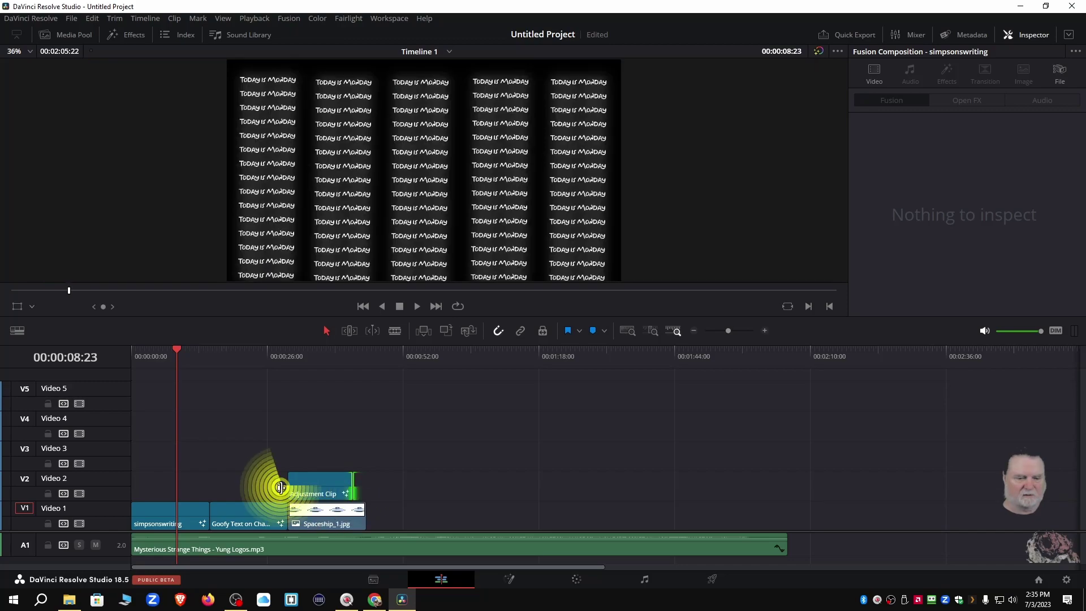
pyautogui.moveTo(287, 488); pyautogui.dragTo(304, 489)
# Step: Play the timeline from just before Spaceship_1.jpg into the adjustment clip to check where the effects begin
pyautogui.click(288, 358)
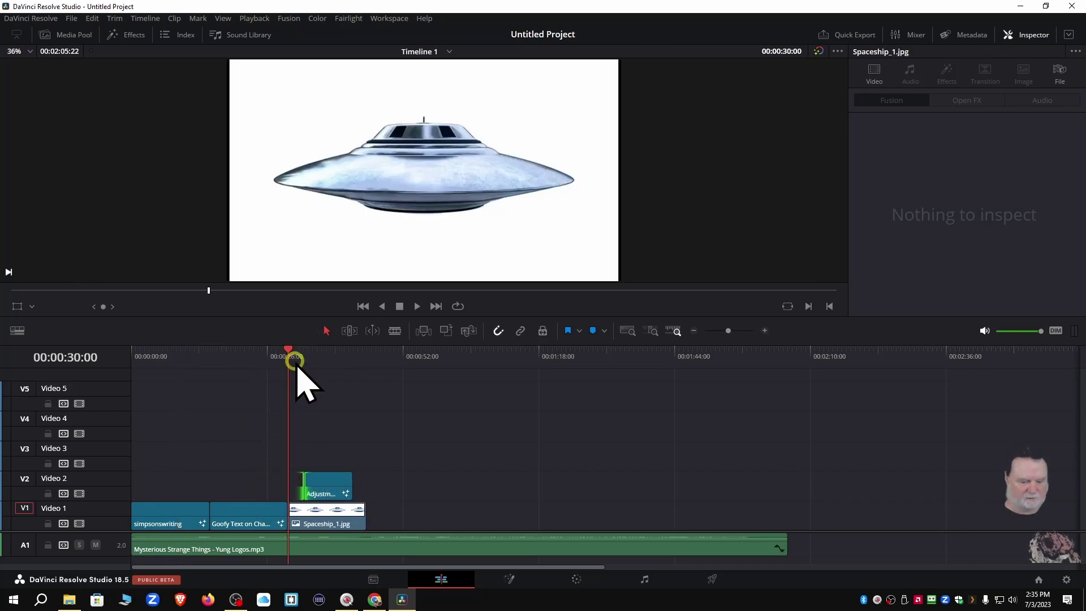
pyautogui.press('Left')
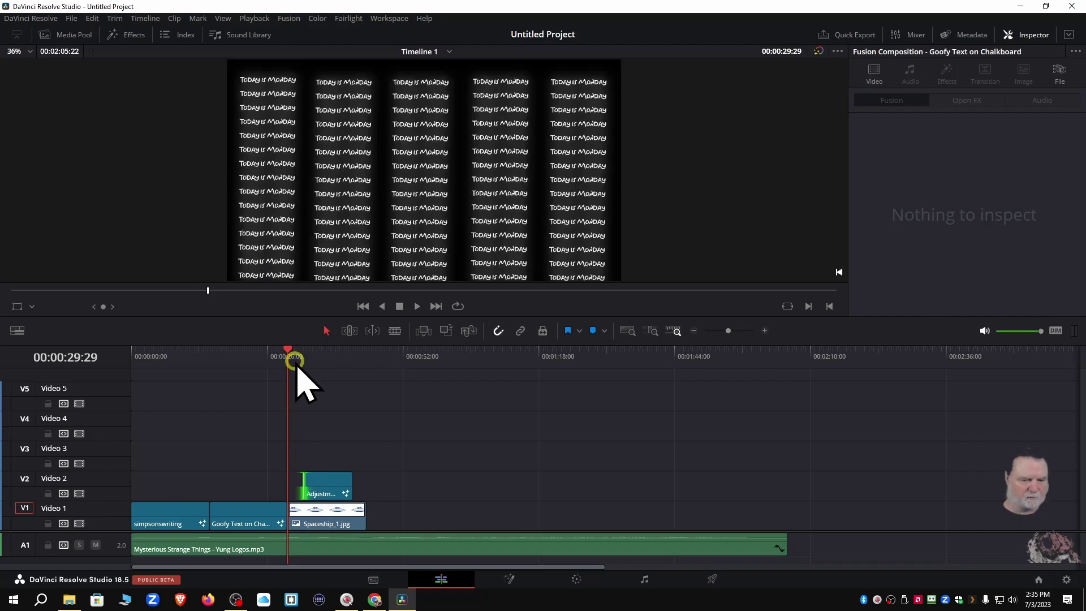
pyautogui.click(276, 360)
pyautogui.press('space')
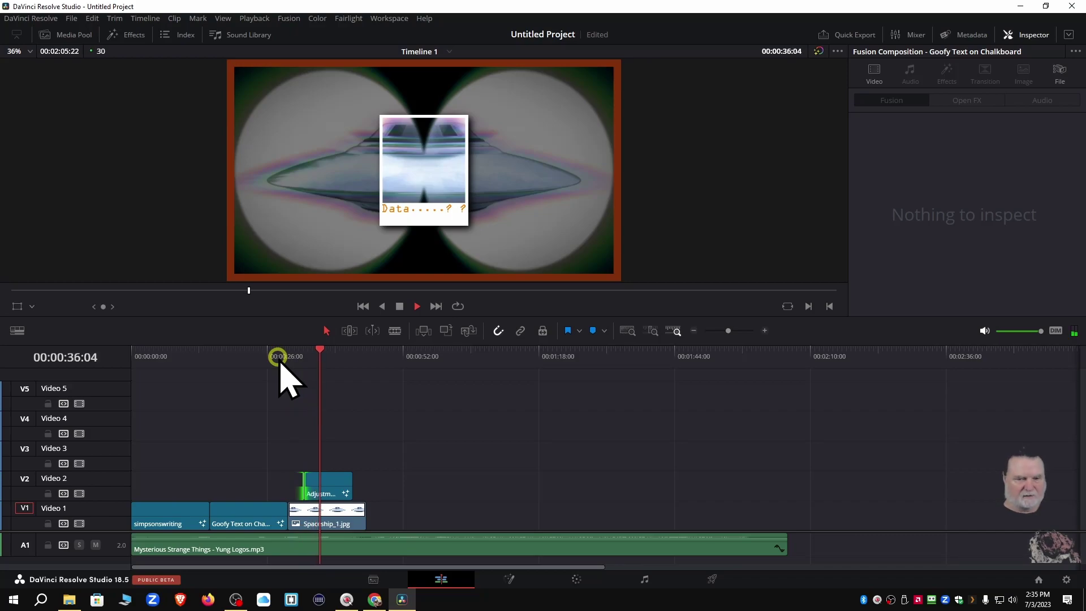
pyautogui.press('space')
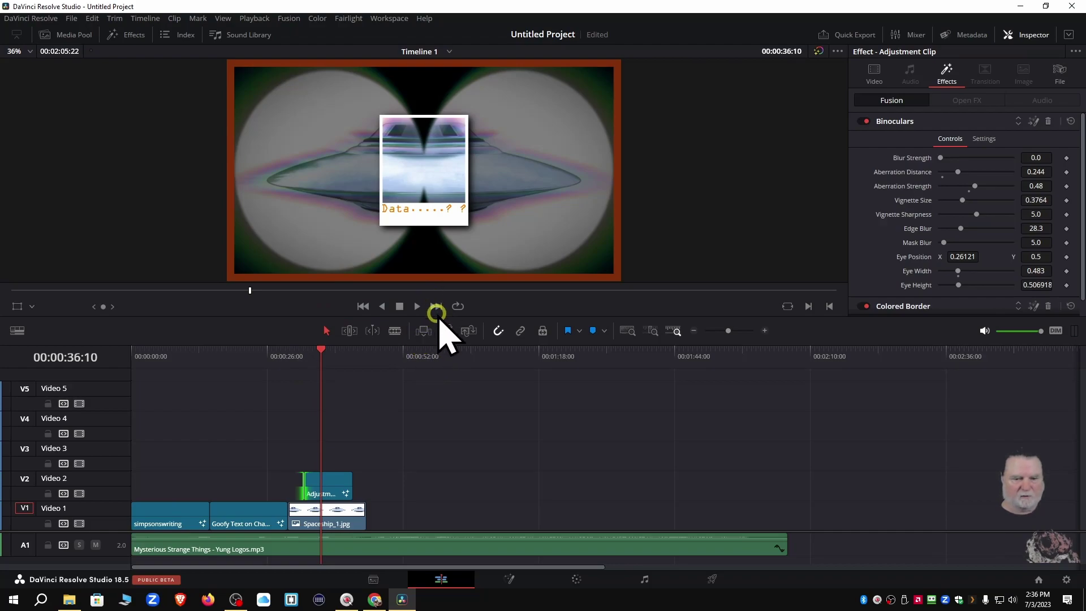
# Step: Enlarge the viewer area and collapse the controls of all the adjustment clip's effects
pyautogui.moveTo(436, 315); pyautogui.dragTo(434, 428)
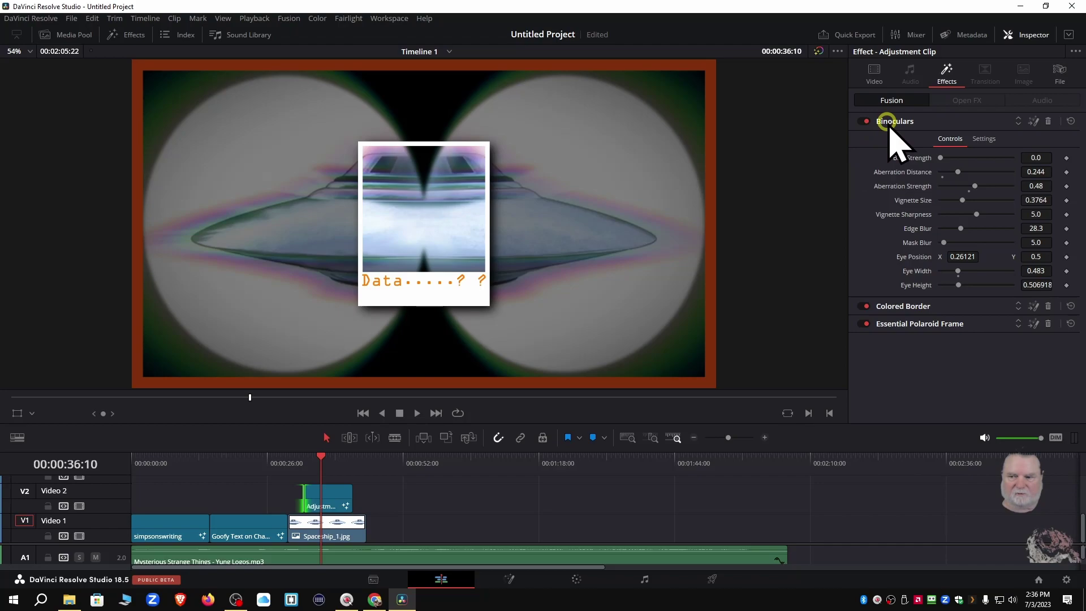
pyautogui.click(892, 324)
pyautogui.click(887, 218)
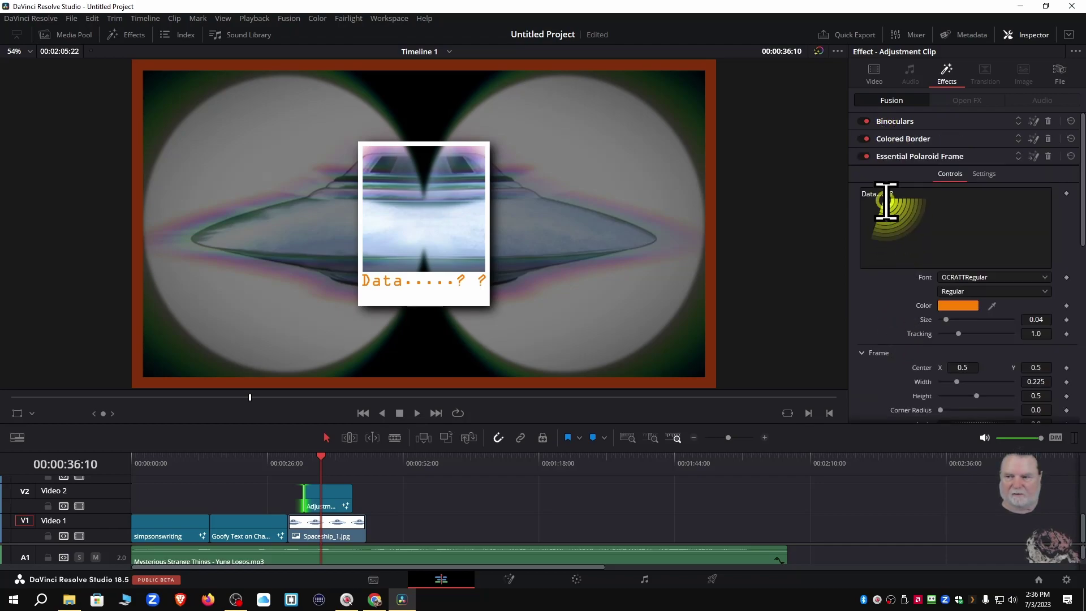
pyautogui.click(893, 122)
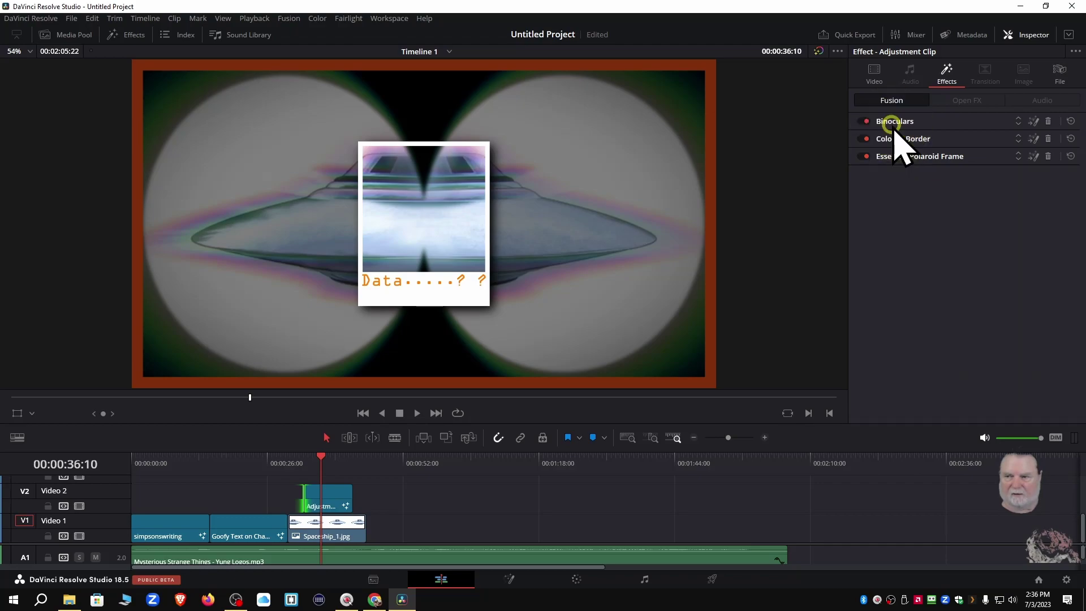
# Step: Compare the spaceship picture with the adjustment clip's Binoculars and Colored Border effects switched off and on
pyautogui.click(862, 122)
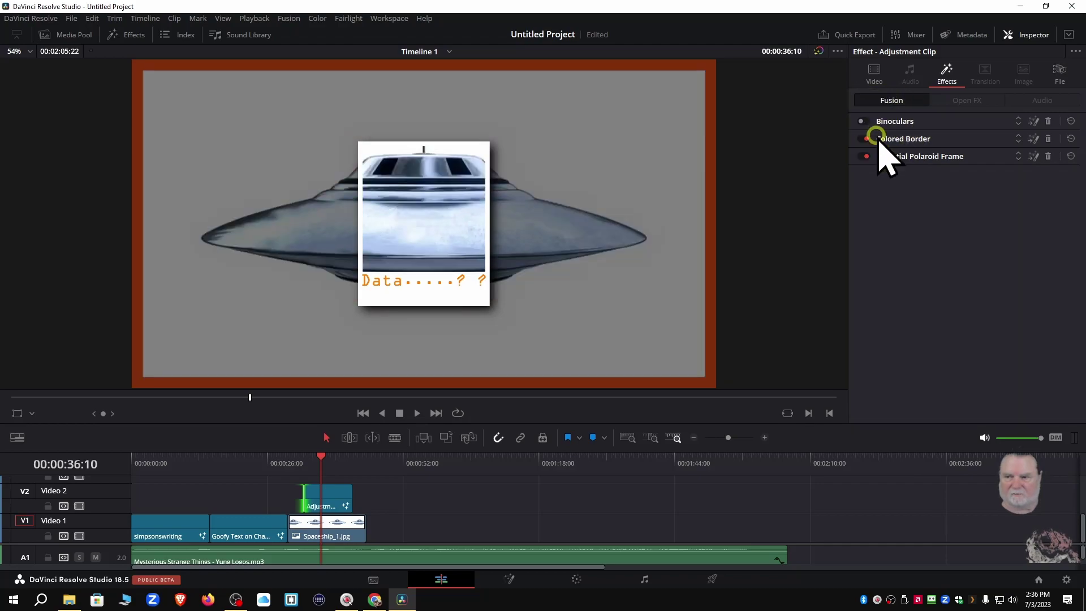
pyautogui.click(862, 138)
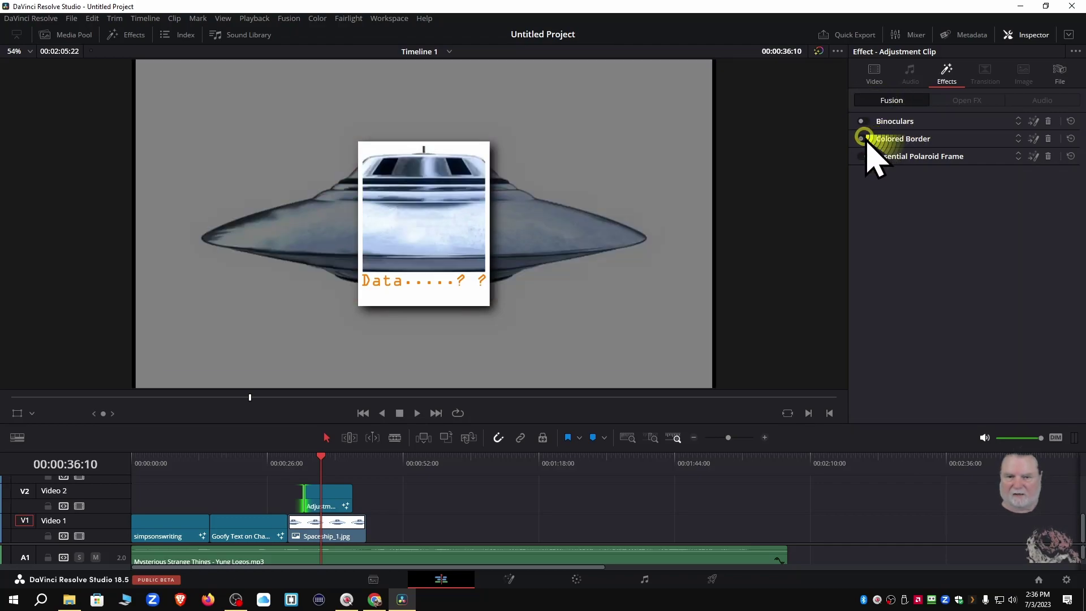
pyautogui.click(898, 154)
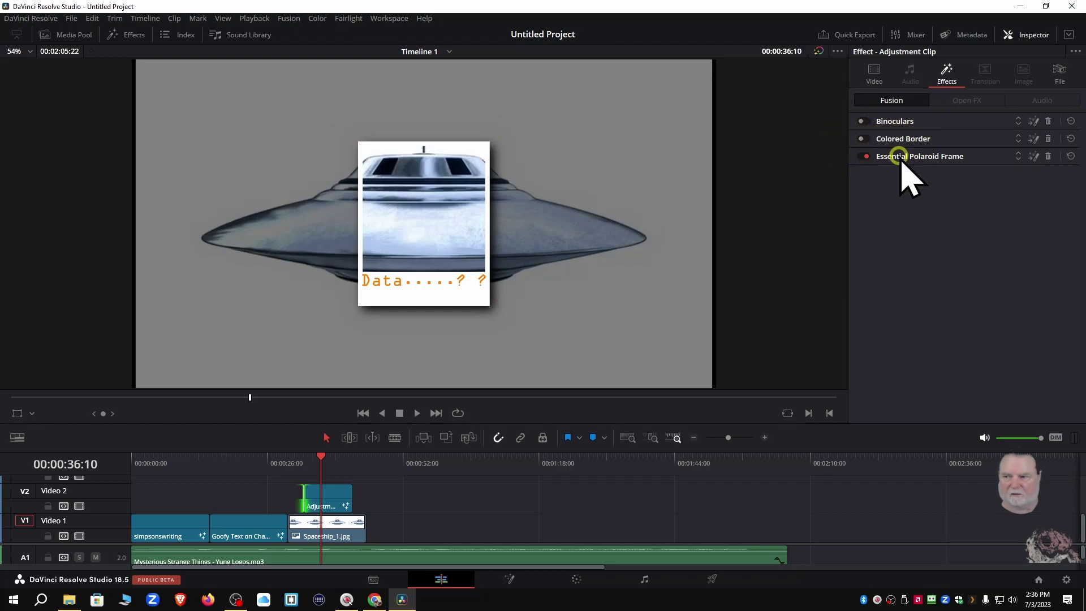
pyautogui.click(860, 120)
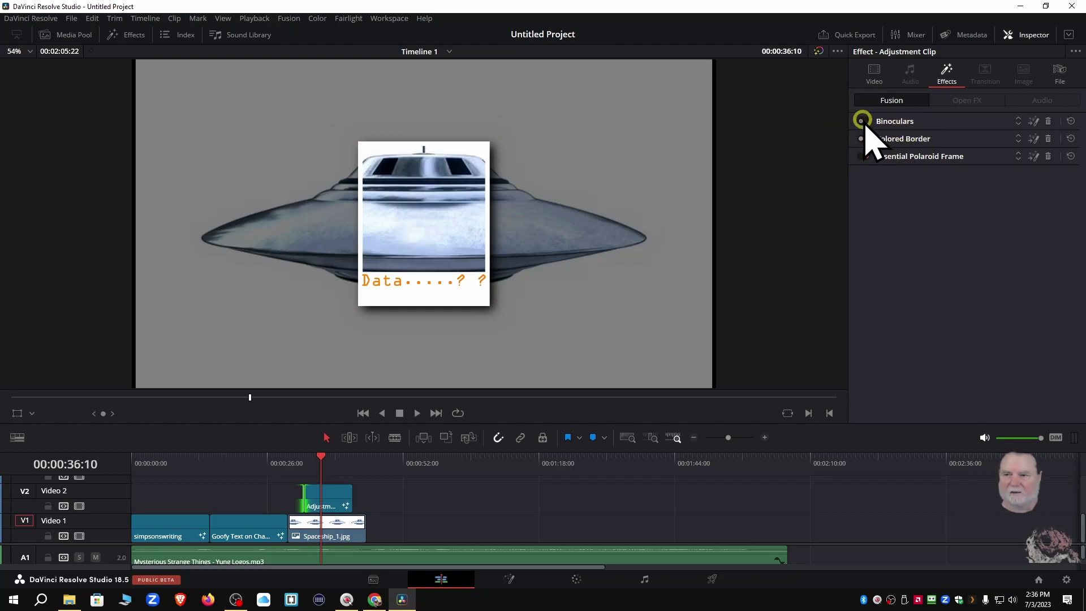
pyautogui.click(860, 138)
pyautogui.click(866, 156)
# Step: Reorder the adjustment clip's effects to Colored Border first, Essential Polaroid Frame second and Binoculars last
pyautogui.click(1018, 122)
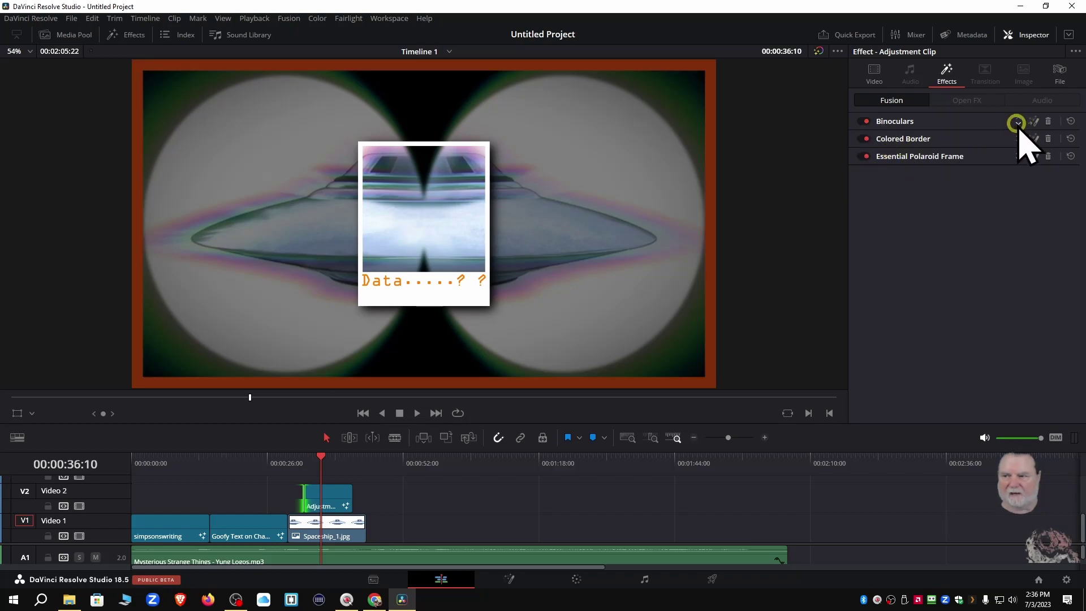
pyautogui.click(1018, 121)
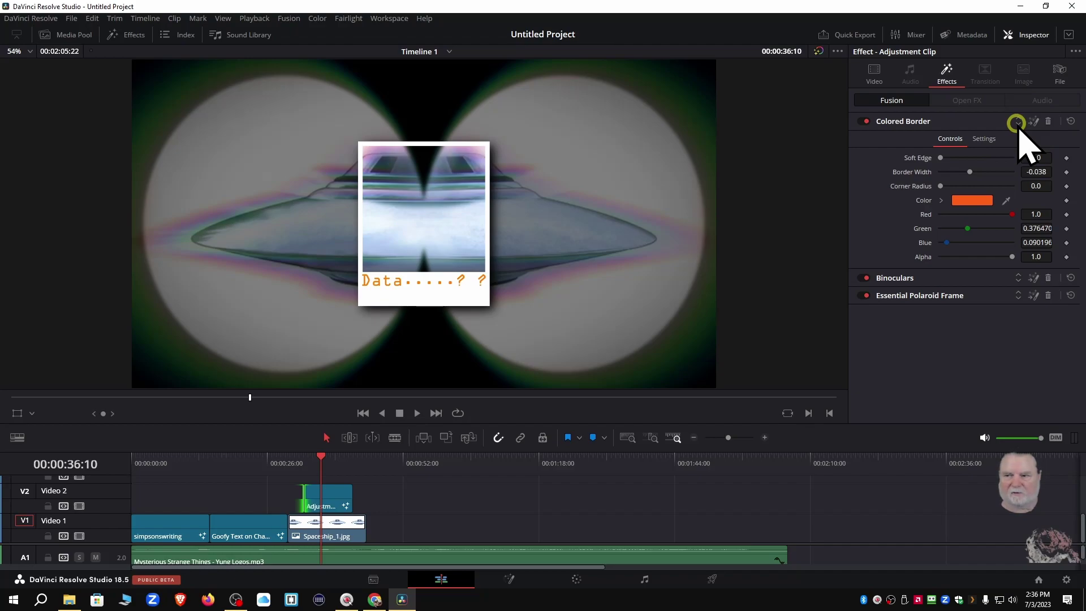
pyautogui.click(1018, 279)
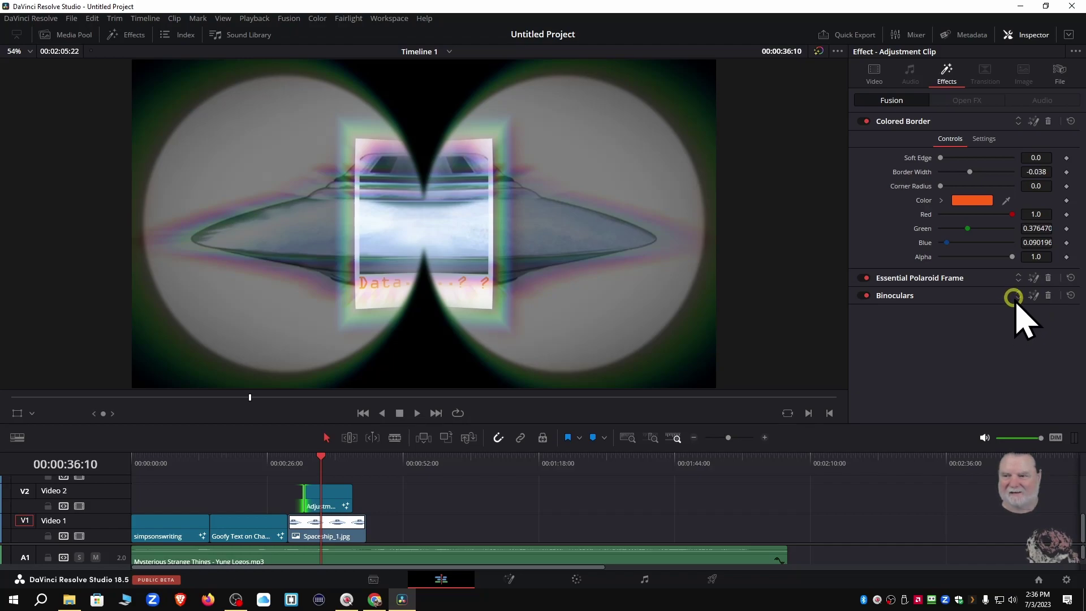
pyautogui.click(1017, 119)
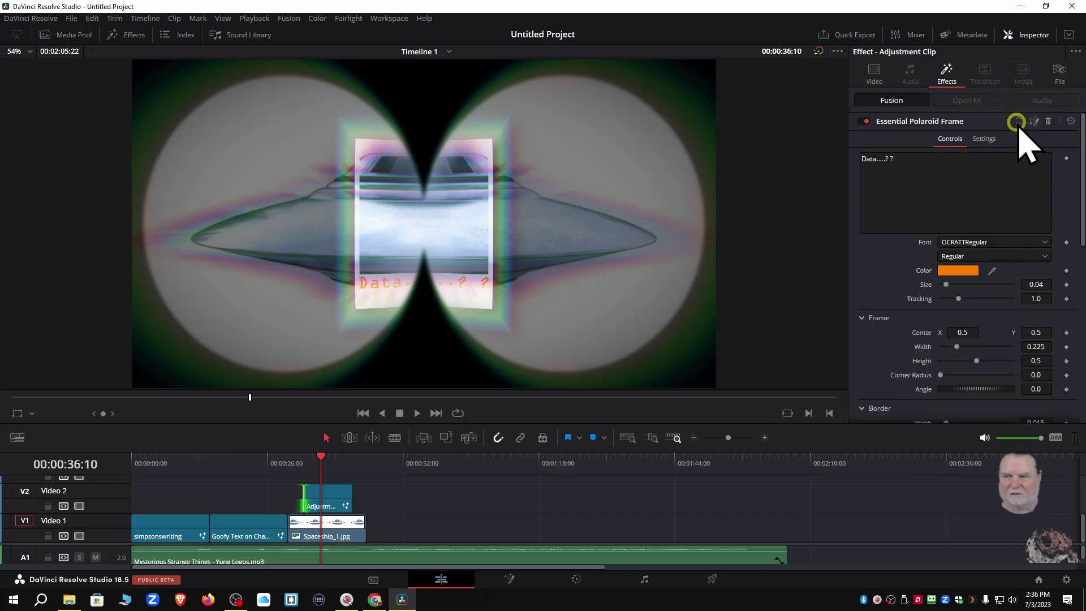
pyautogui.click(1017, 121)
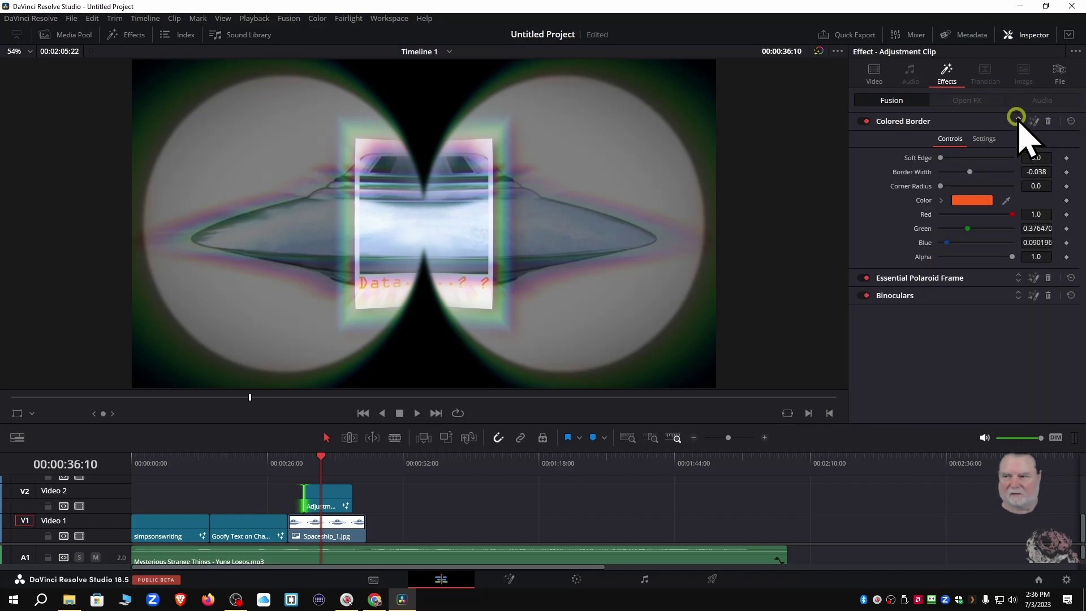
# Step: Delete the Colored Border effect from the adjustment clip and set the Essential Polaroid Frame's width to 0.291
pyautogui.click(1047, 120)
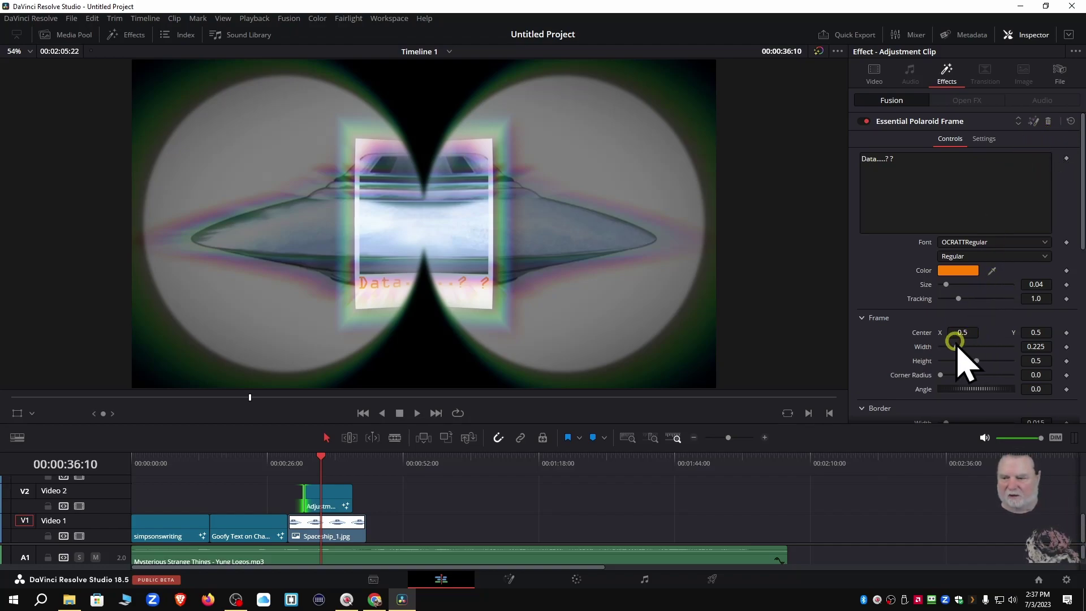
pyautogui.moveTo(957, 347); pyautogui.dragTo(960, 343)
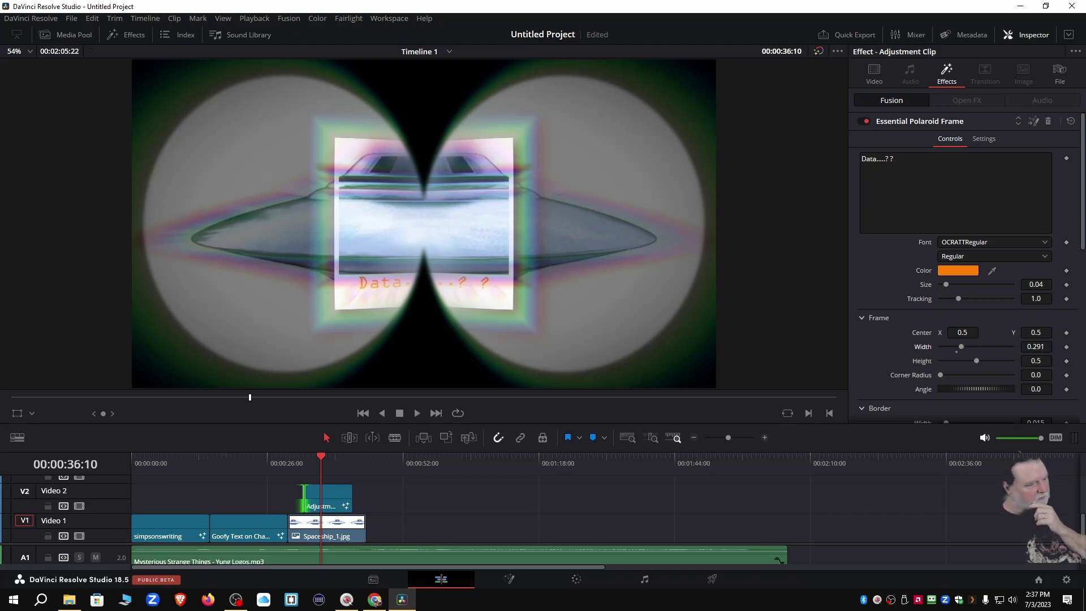
pyautogui.hotkey('alt', 'Tab')
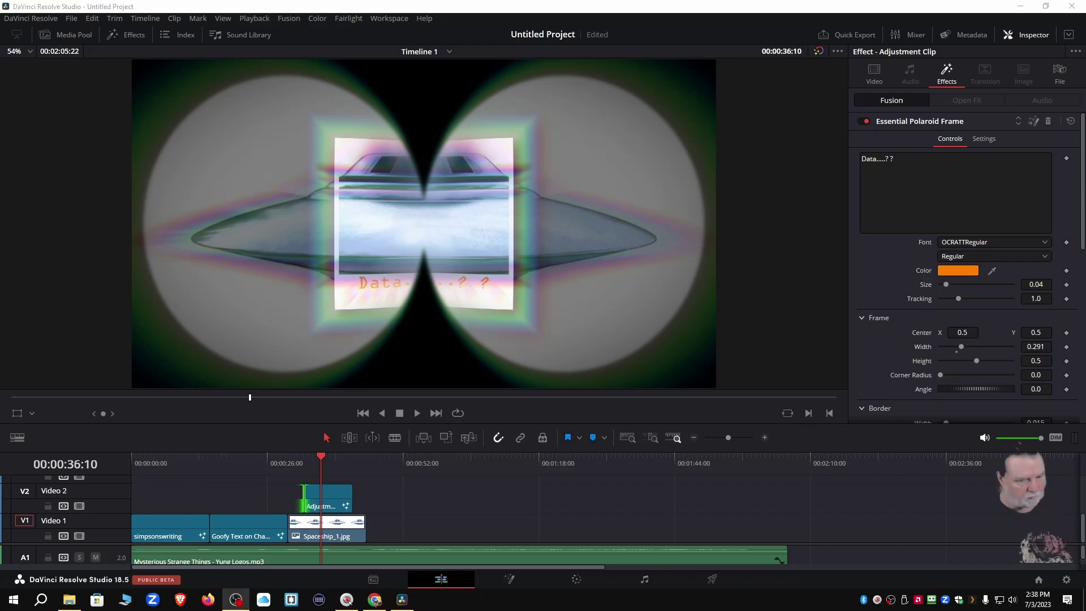